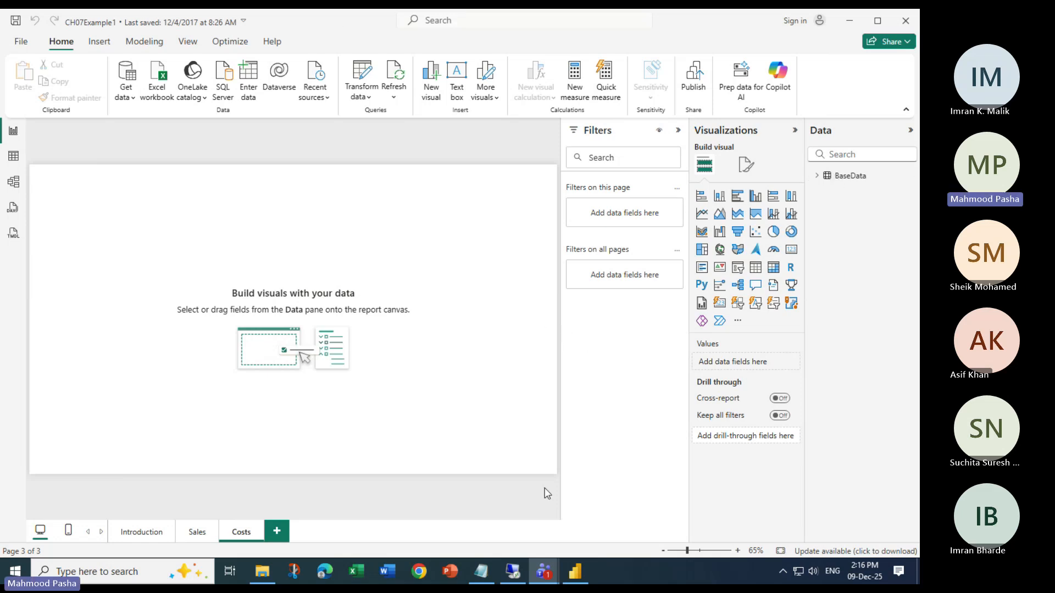
Switch to the Teams training meeting, mute and unmute the microphone, and minimise the meeting window
{"action": "mouse_move", "coordinate": [546, 575]}
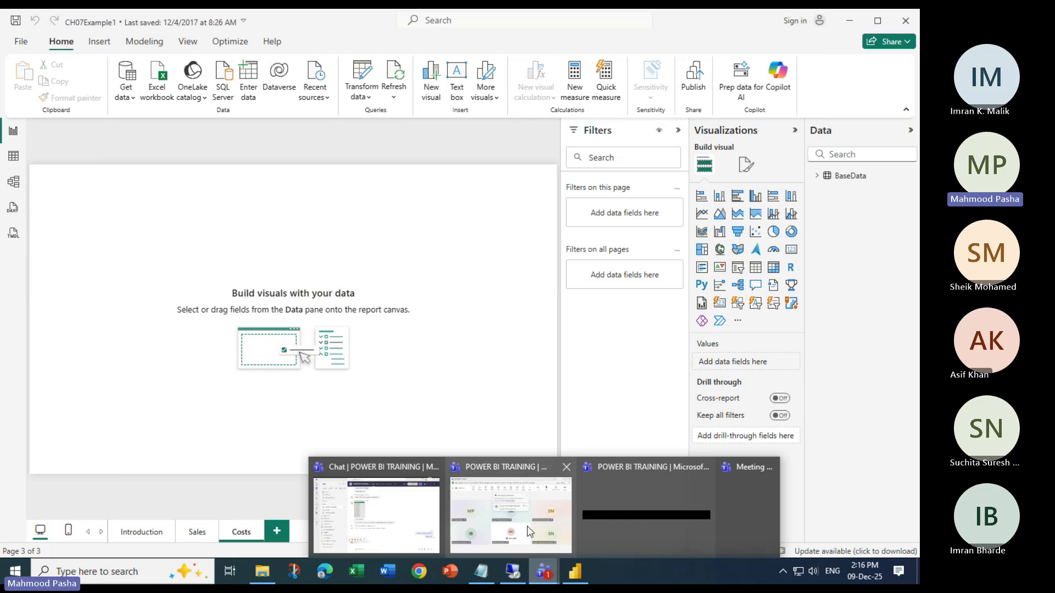
{"action": "left_click", "coordinate": [523, 516]}
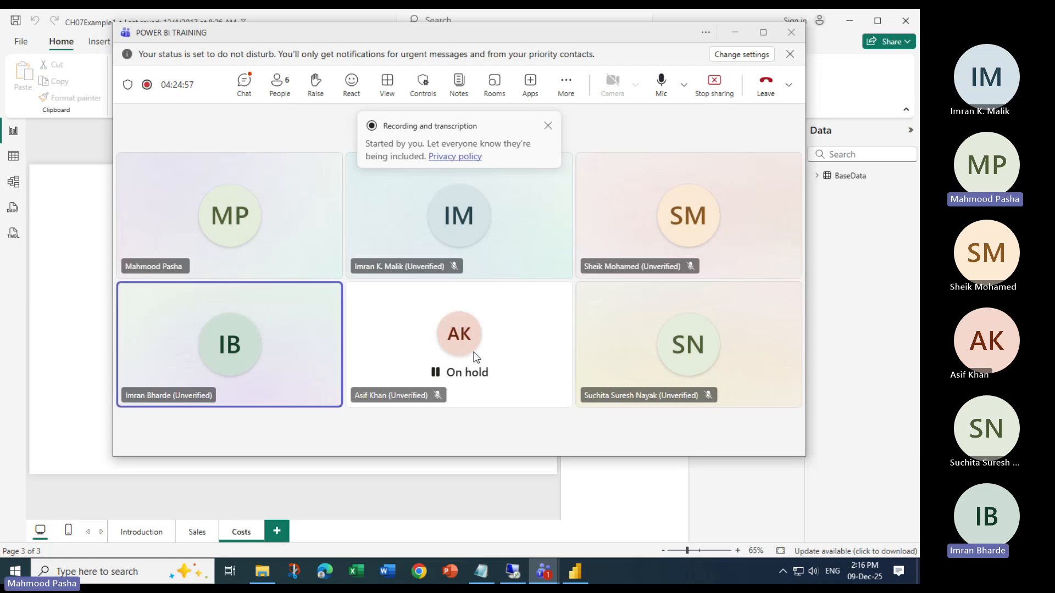
{"action": "mouse_move", "coordinate": [473, 351]}
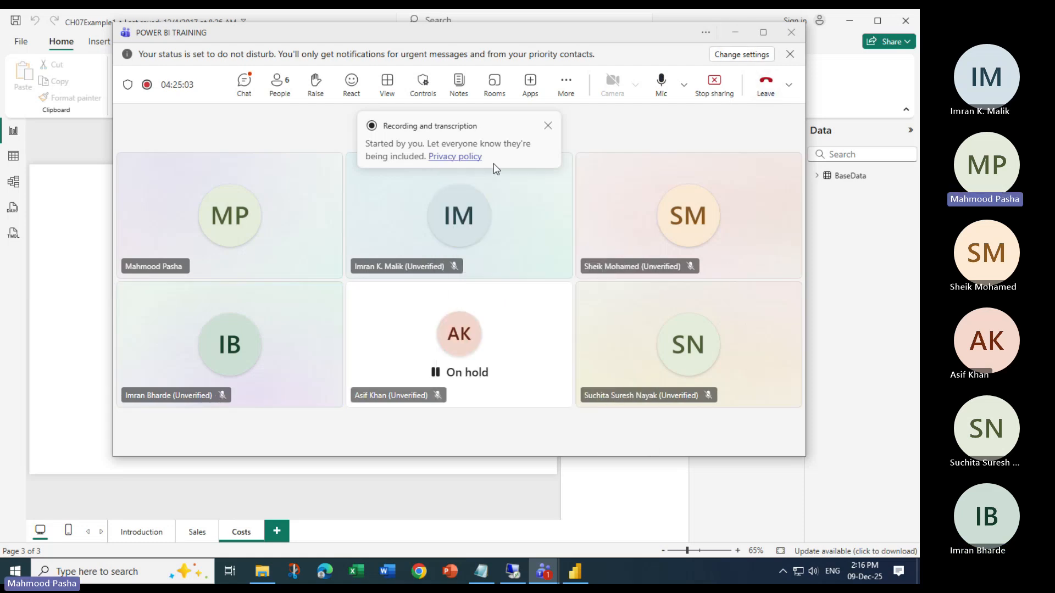
{"action": "left_click", "coordinate": [662, 86]}
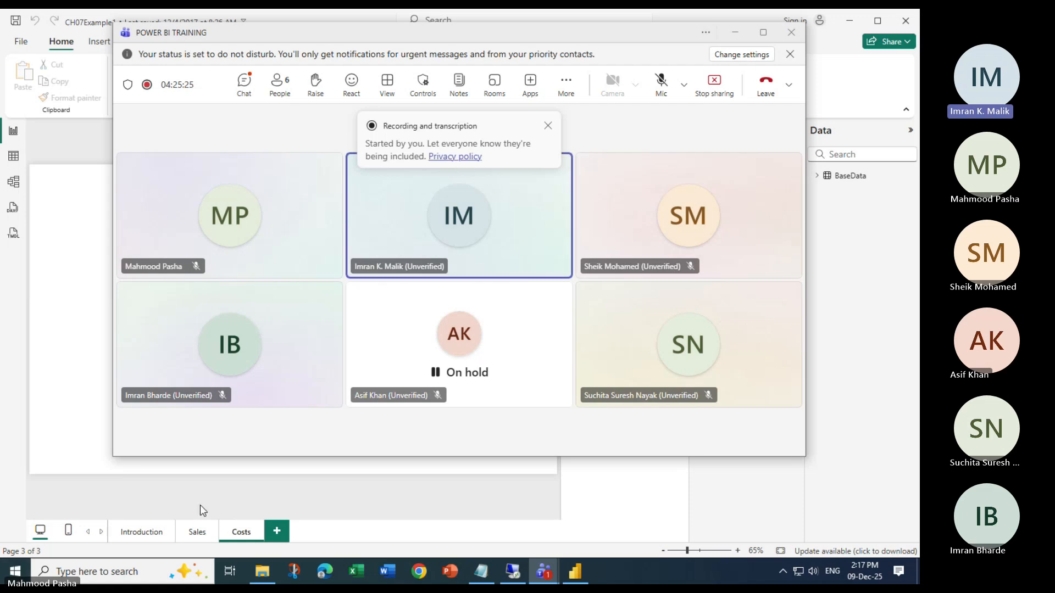
{"action": "left_click", "coordinate": [662, 84]}
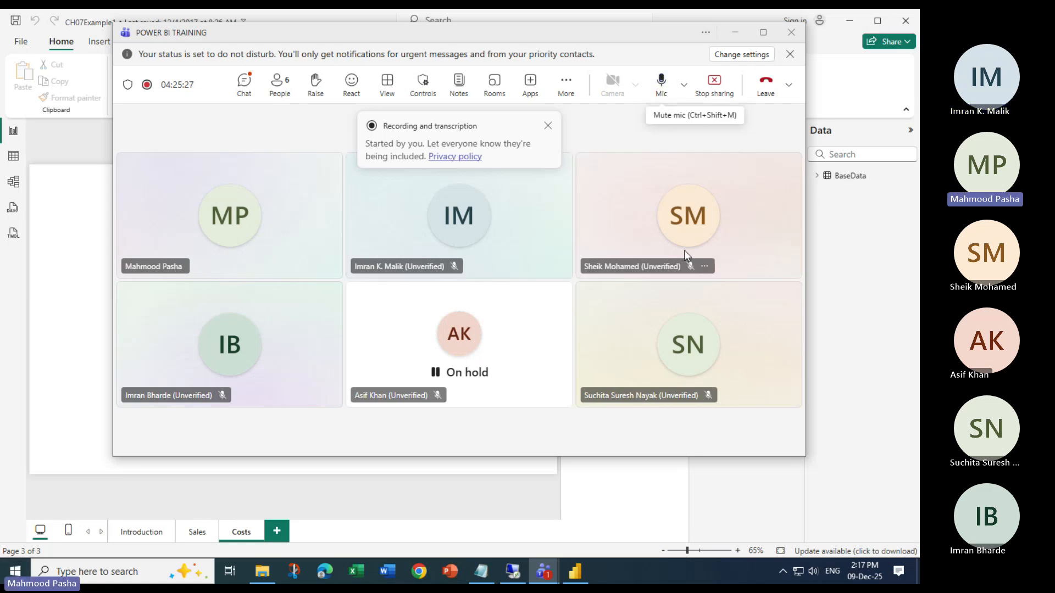
{"action": "left_click", "coordinate": [734, 32]}
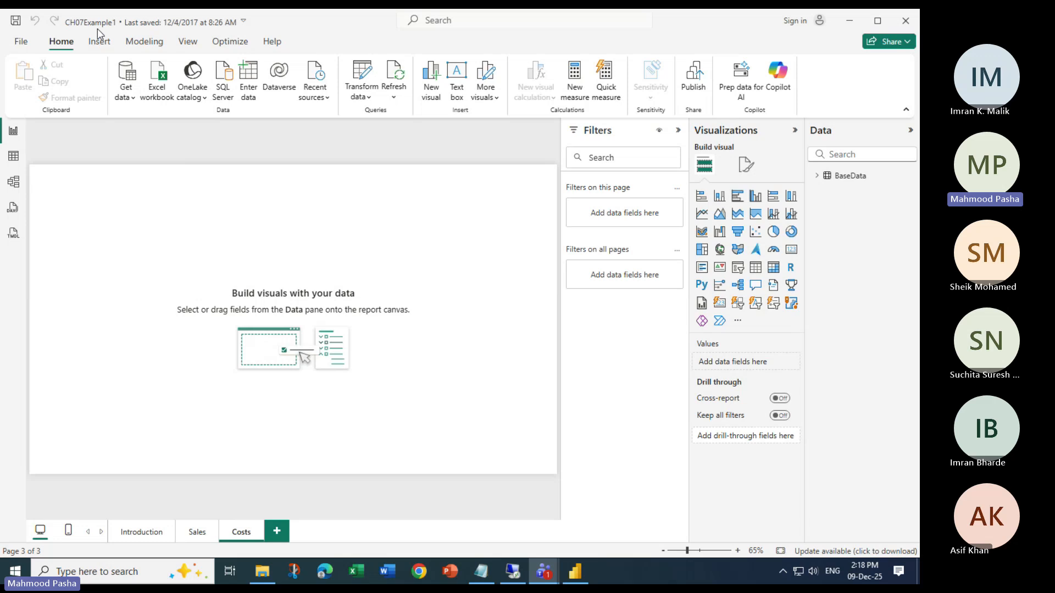
Open the BaseData query in Power Query Editor and select its Make column
{"action": "left_click", "coordinate": [360, 70]}
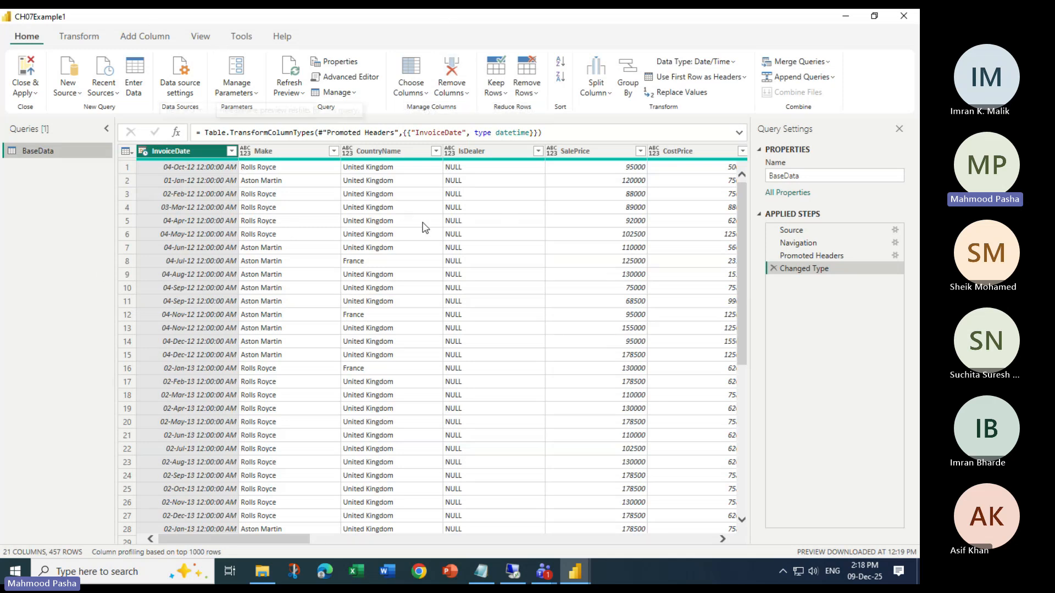
{"action": "left_click", "coordinate": [137, 35]}
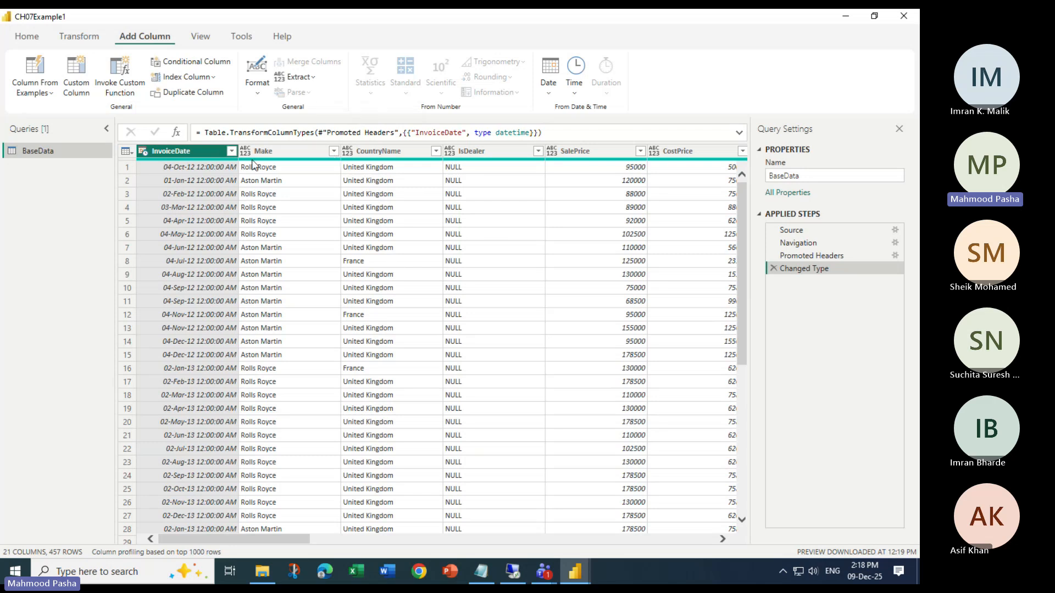
{"action": "mouse_move", "coordinate": [253, 160]}
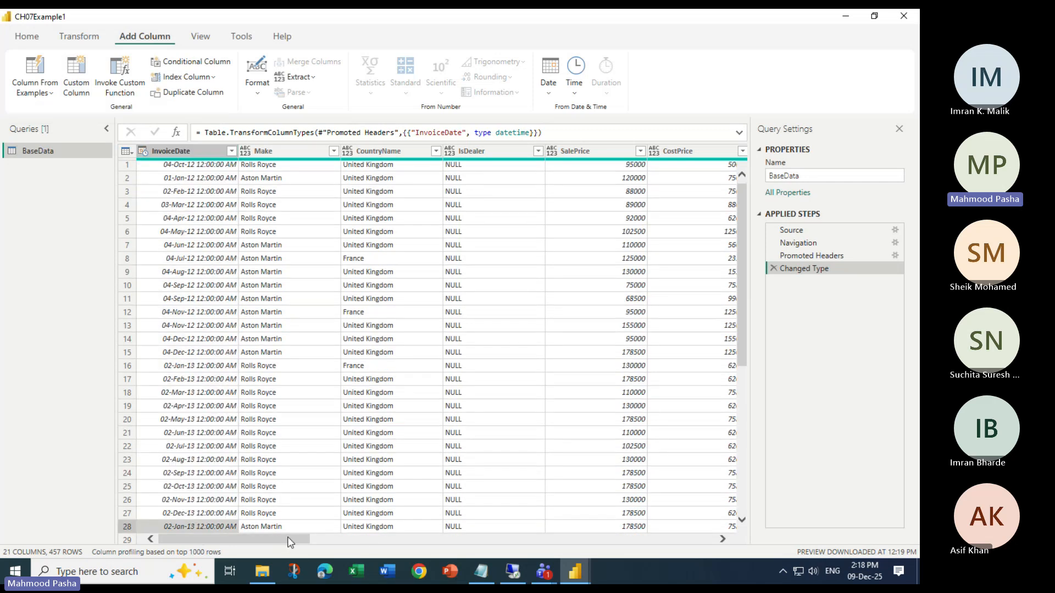
{"action": "left_click_drag", "start_coordinate": [290, 539], "coordinate": [138, 529]}
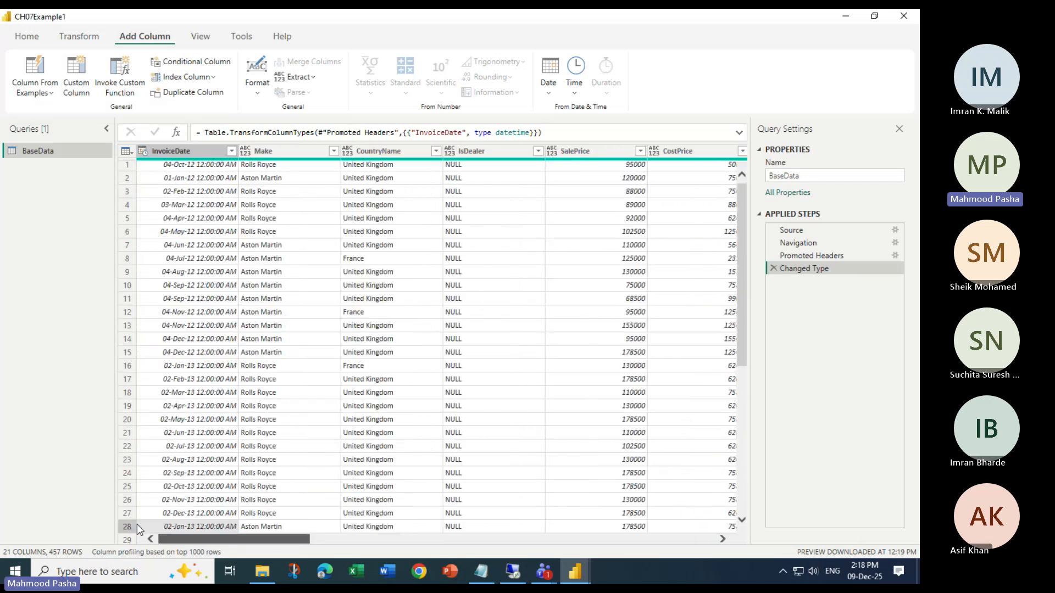
{"action": "left_click", "coordinate": [193, 154]}
{"action": "left_click", "coordinate": [260, 156]}
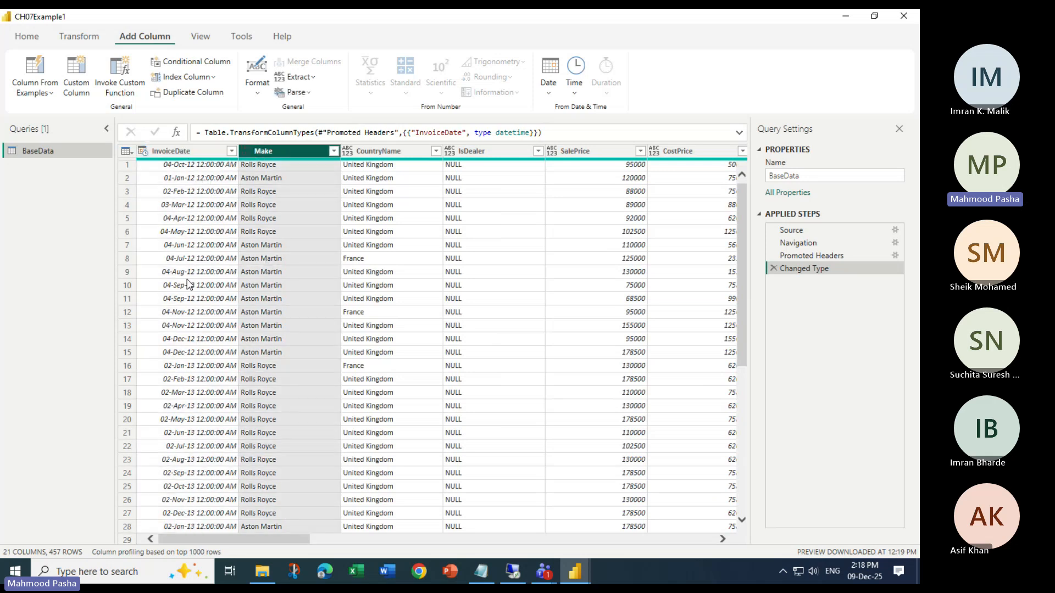
Start a new custom column in the BaseData query and name it CarType
{"action": "left_click", "coordinate": [73, 78]}
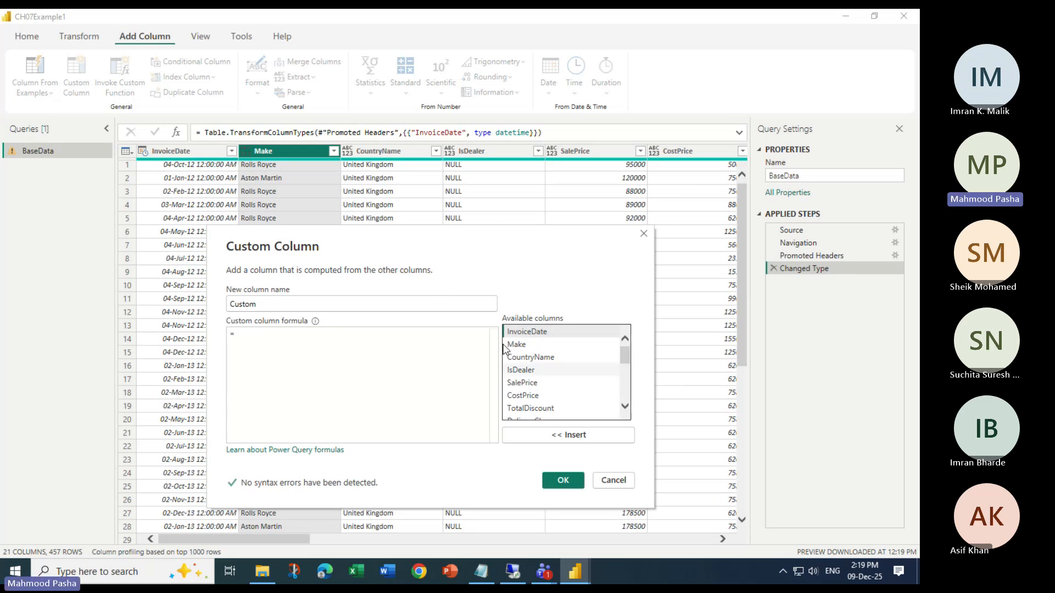
{"action": "left_click_drag", "start_coordinate": [323, 249], "coordinate": [347, 205]}
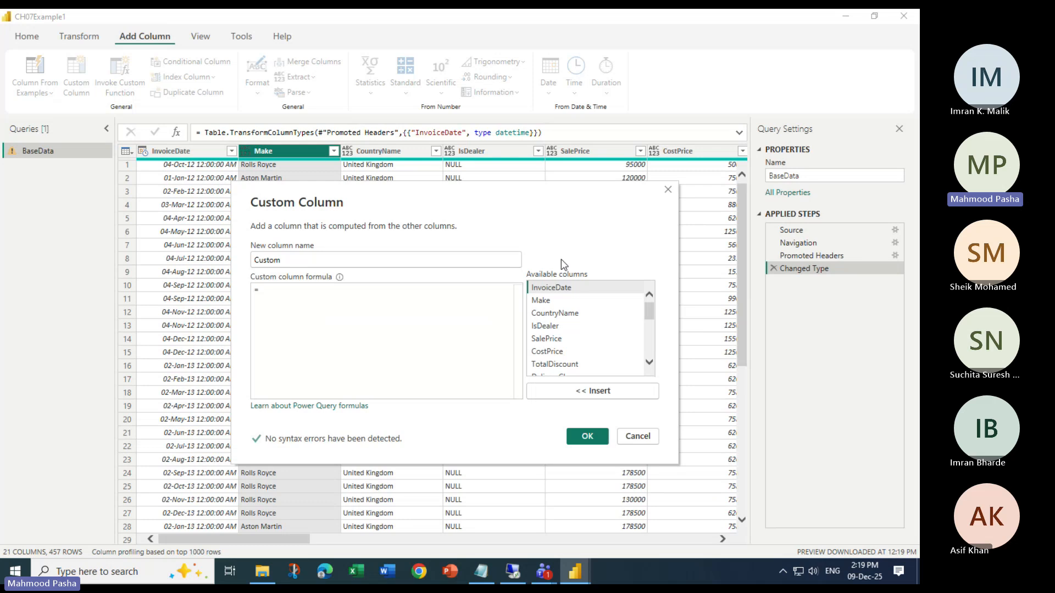
{"action": "mouse_move", "coordinate": [648, 309]}
{"action": "left_mouse_down"}
{"action": "mouse_move", "coordinate": [651, 363]}
{"action": "mouse_move", "coordinate": [653, 310]}
{"action": "left_mouse_up"}
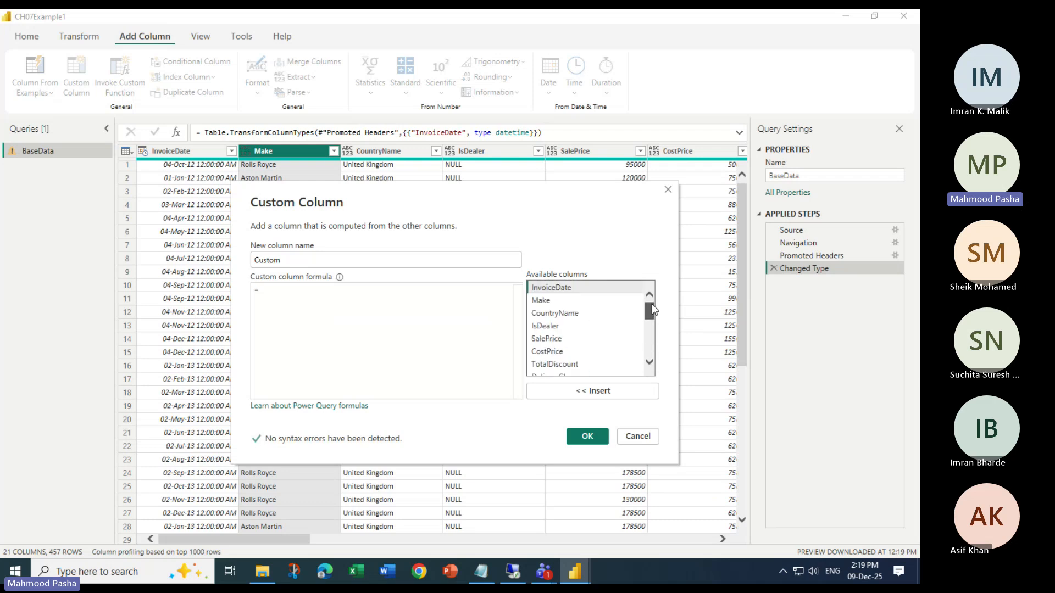
{"action": "left_click", "coordinate": [285, 291]}
{"action": "left_click_drag", "start_coordinate": [295, 260], "coordinate": [241, 264]}
{"action": "left_click", "coordinate": [287, 261]}
{"action": "left_click_drag", "start_coordinate": [288, 260], "coordinate": [253, 267]}
{"action": "type", "text": "Car"}
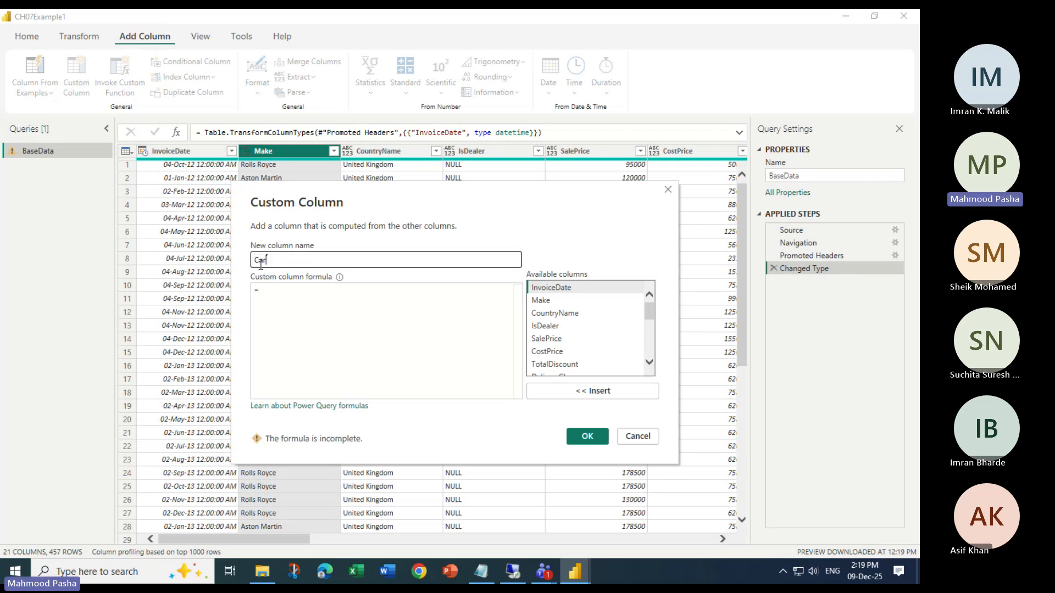
{"action": "type", "text": "Type"}
Begin the CarType formula with the Make column followed by the & operator
{"action": "left_click", "coordinate": [332, 296]}
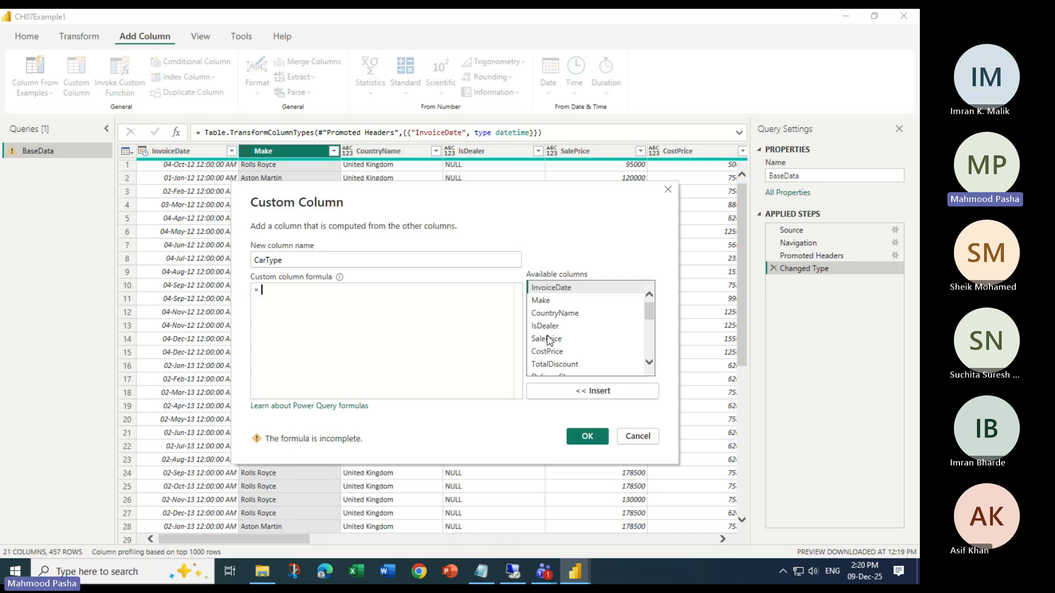
{"action": "left_click", "coordinate": [547, 306]}
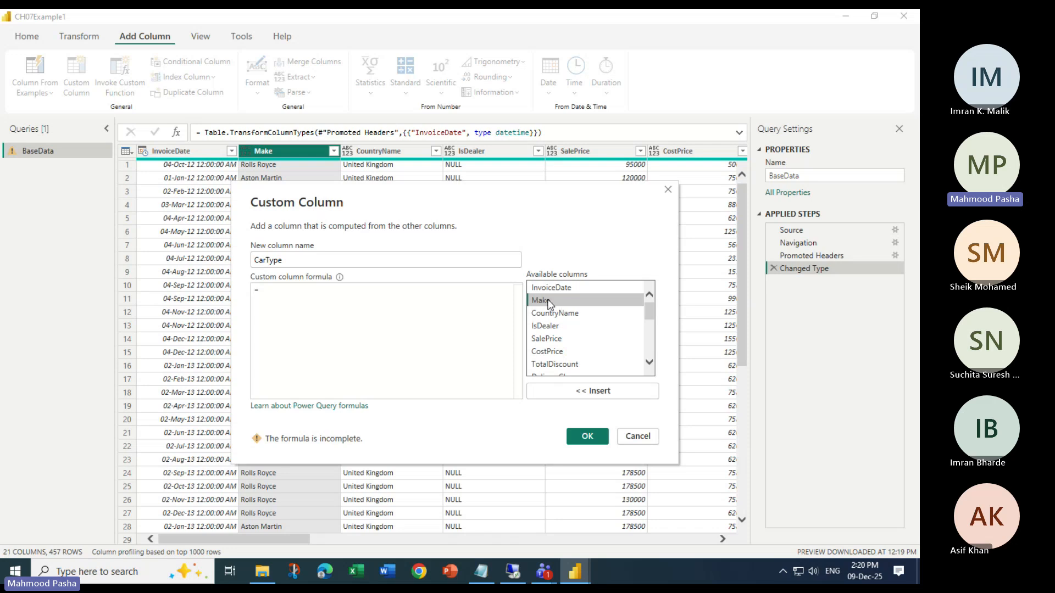
{"action": "left_click", "coordinate": [593, 391]}
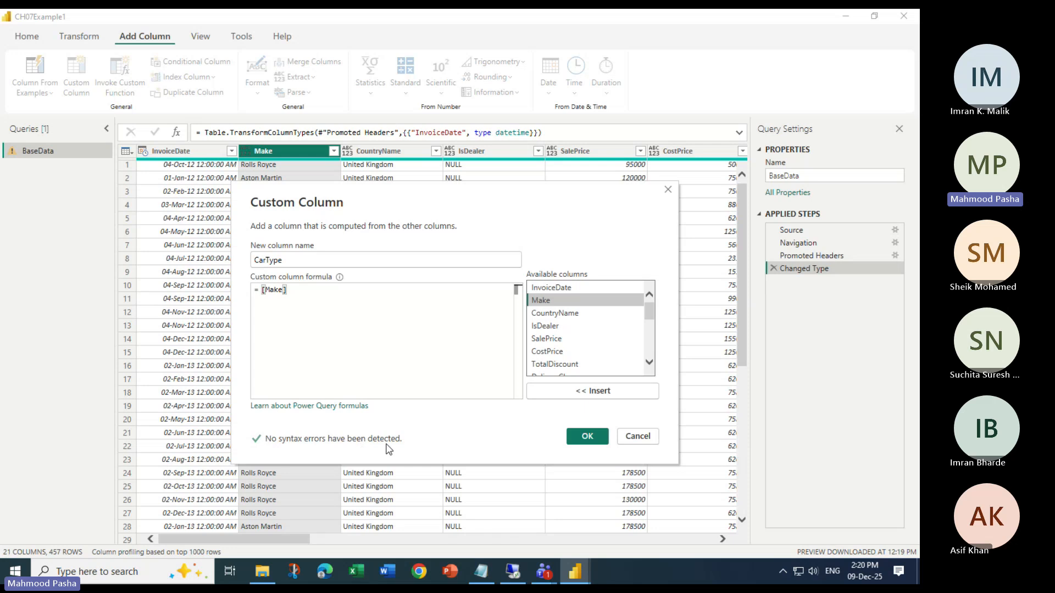
{"action": "left_click", "coordinate": [305, 294]}
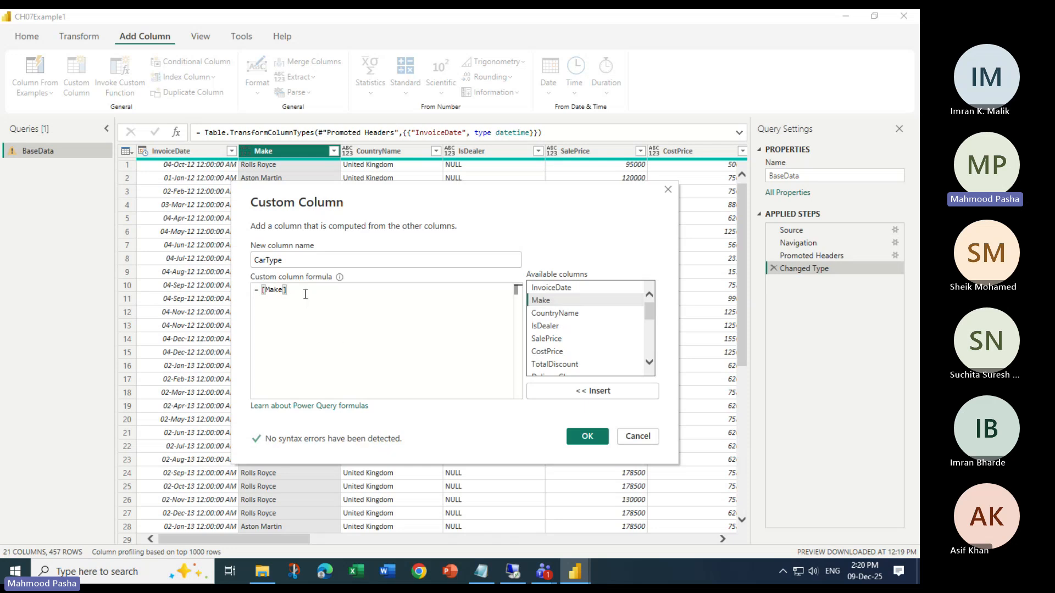
{"action": "type", "text": ";"}
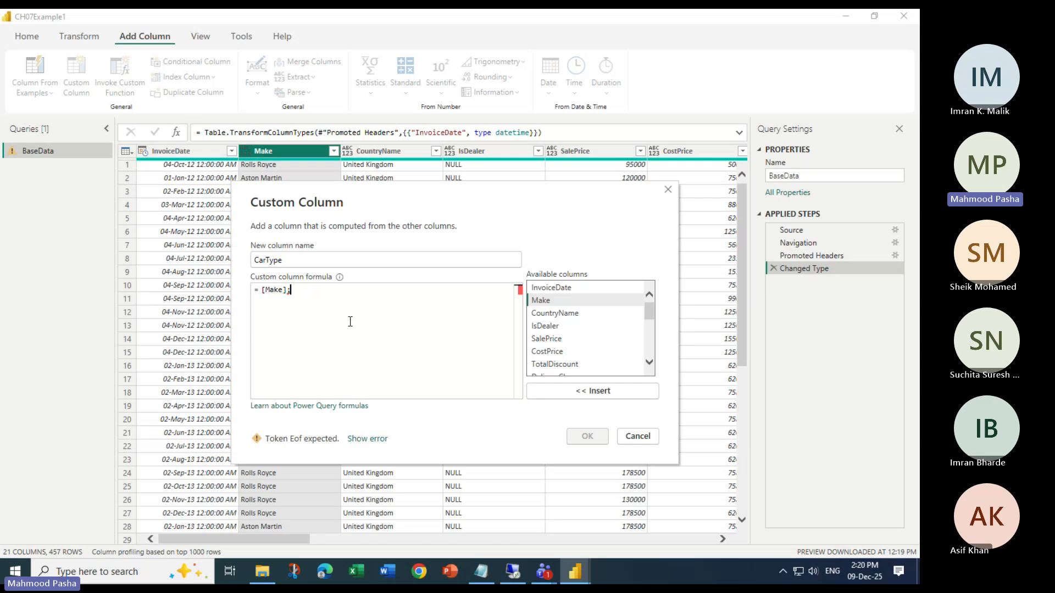
{"action": "key", "text": "BackSpace"}
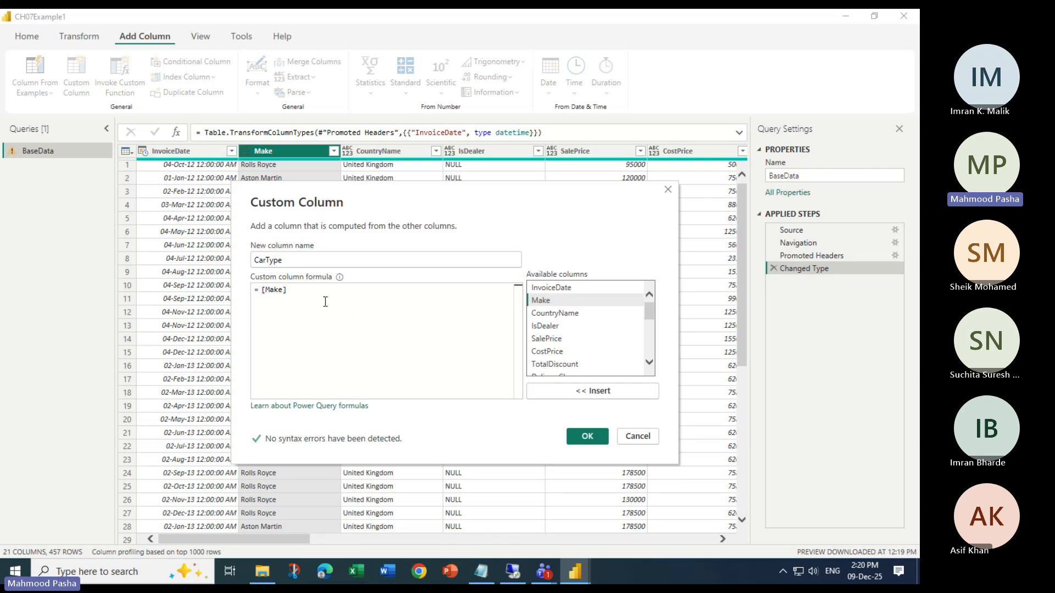
{"action": "type", "text": "&"}
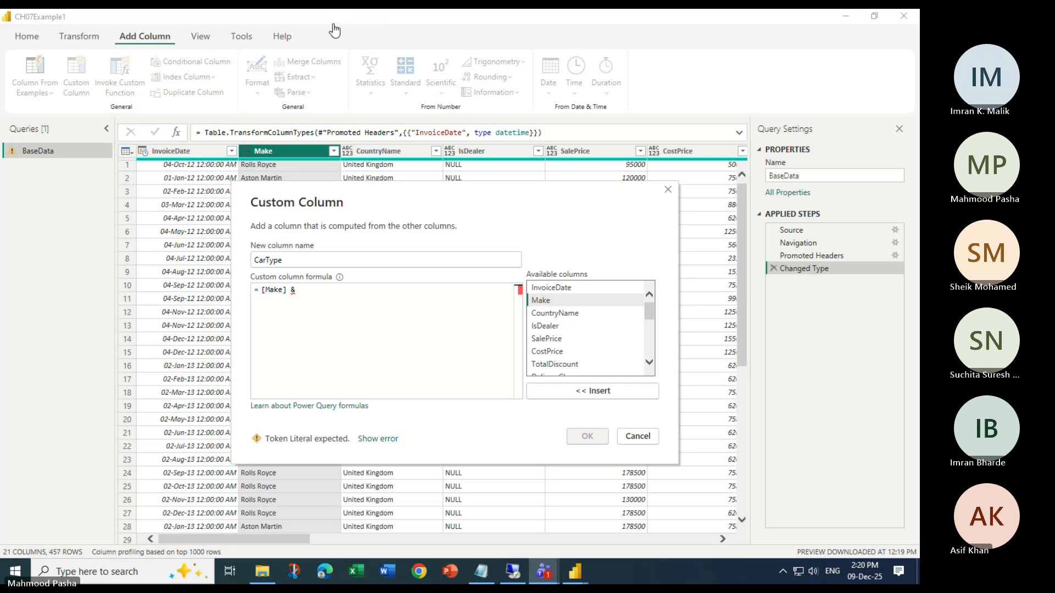
Complete the CarType formula as [Make] & " " & [Model], using the Model column from the available columns
{"action": "left_click", "coordinate": [301, 292]}
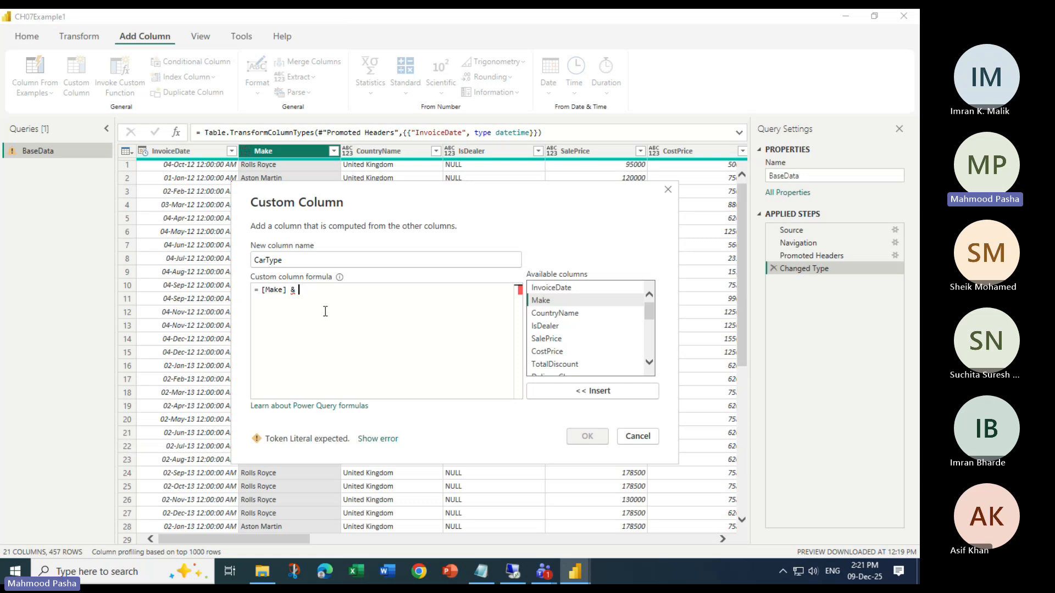
{"action": "type", "text": "\""}
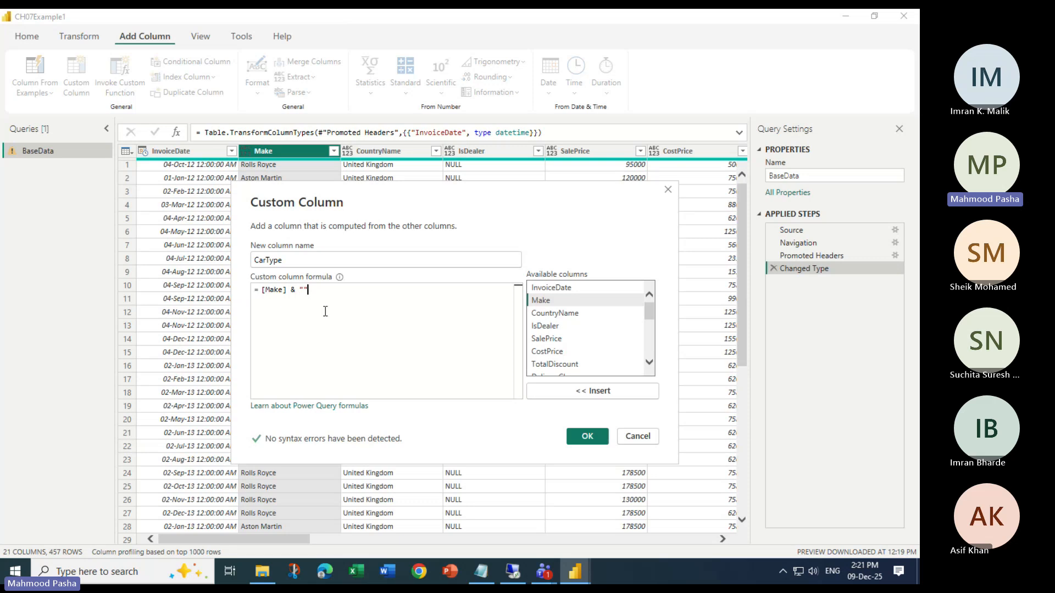
{"action": "type", "text": " \" &"}
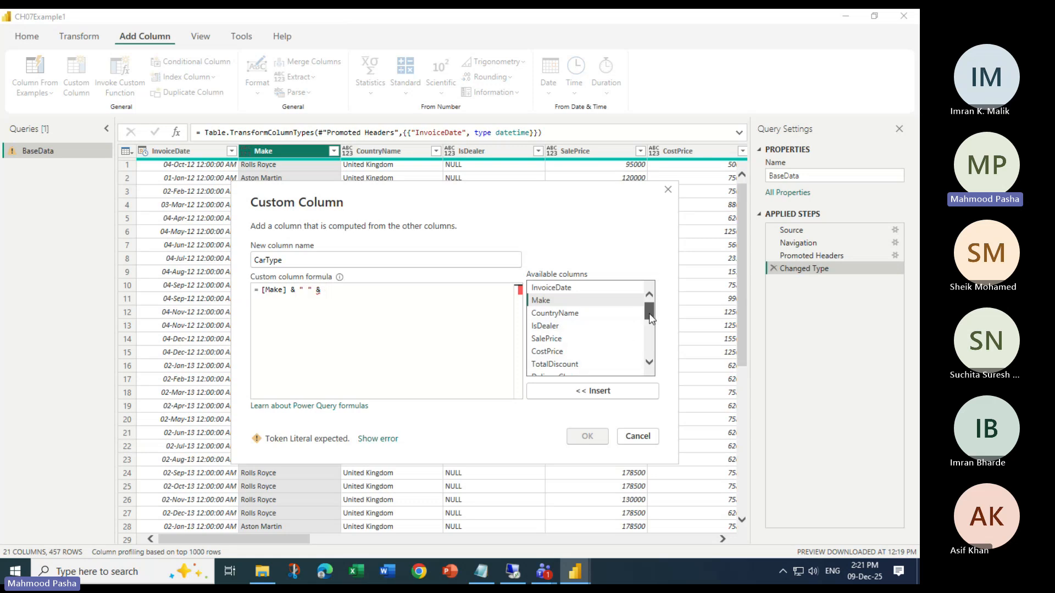
{"action": "left_click_drag", "start_coordinate": [648, 309], "coordinate": [644, 341]}
{"action": "left_click", "coordinate": [547, 323]}
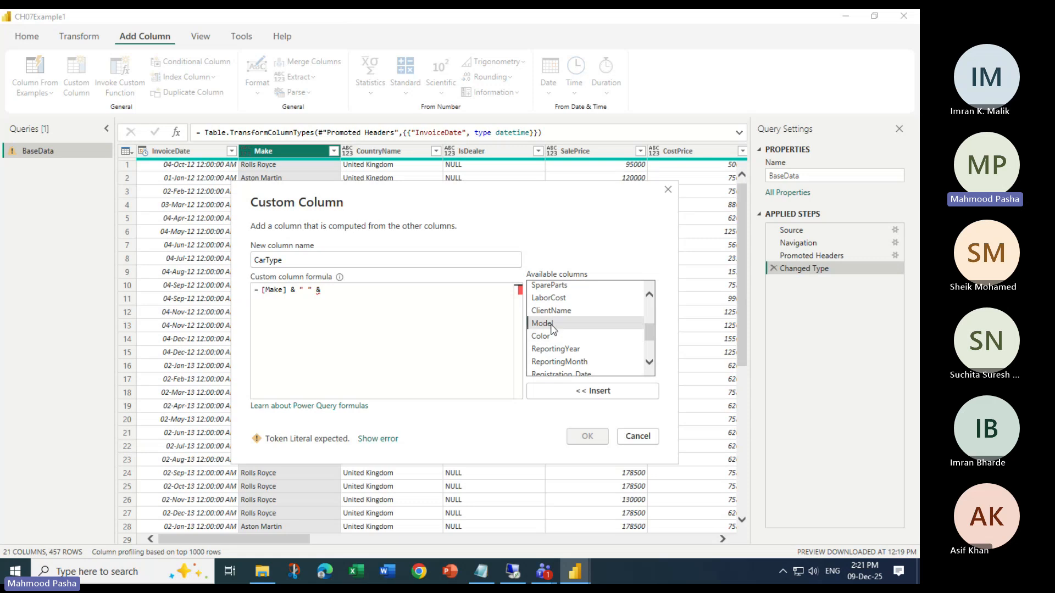
{"action": "left_click", "coordinate": [581, 391]}
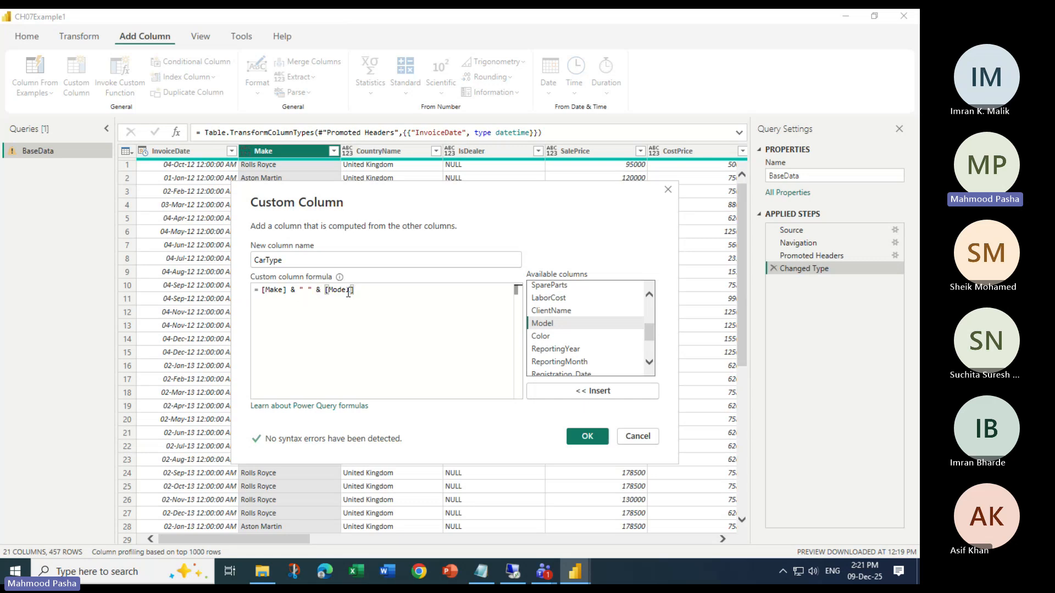
{"action": "left_click", "coordinate": [286, 290]}
{"action": "left_click", "coordinate": [297, 289]}
{"action": "key", "text": "Delete"}
{"action": "key", "text": "Right"}
{"action": "key", "text": "Right"}
{"action": "key", "text": "Right"}
{"action": "key", "text": "Right"}
{"action": "key", "text": "Right"}
{"action": "key", "text": "Right"}
{"action": "key", "text": "Right"}
{"action": "key", "text": "Right"}
{"action": "key", "text": "Right"}
{"action": "key", "text": "Right"}
{"action": "key", "text": "Right"}
{"action": "key", "text": "Right"}
{"action": "key", "text": "Right"}
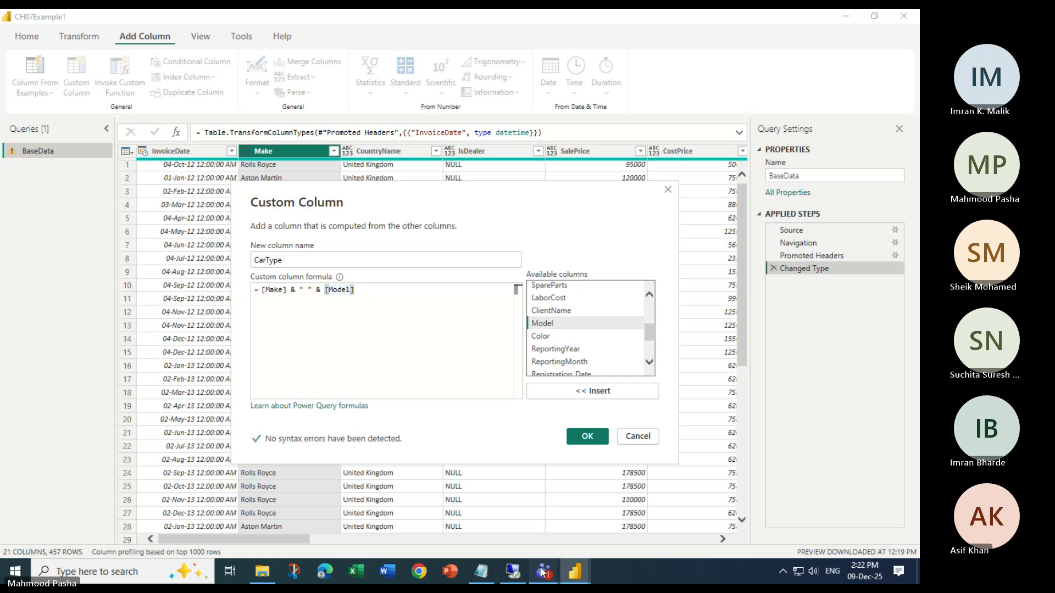
Check the participants in the Teams meeting window and minimise it
{"action": "mouse_move", "coordinate": [544, 572]}
{"action": "left_click", "coordinate": [494, 528]}
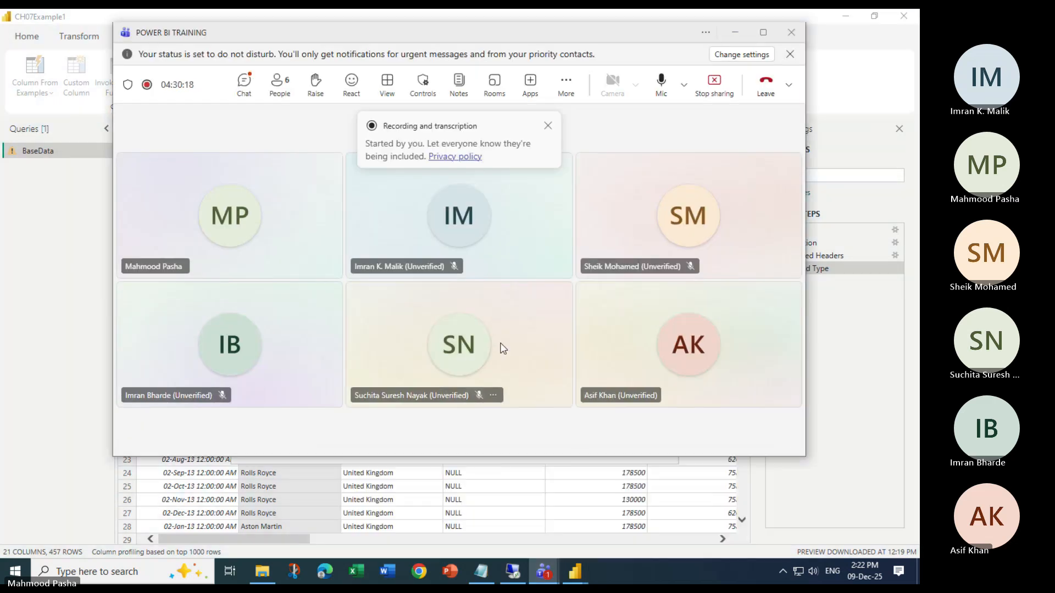
{"action": "left_click", "coordinate": [739, 34]}
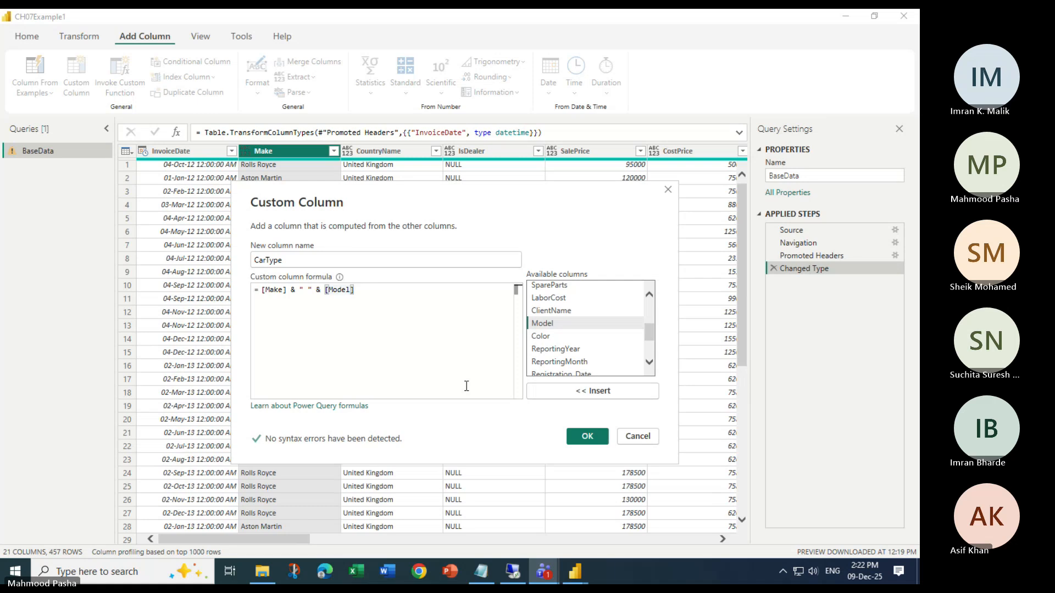
{"action": "mouse_move", "coordinate": [544, 571]}
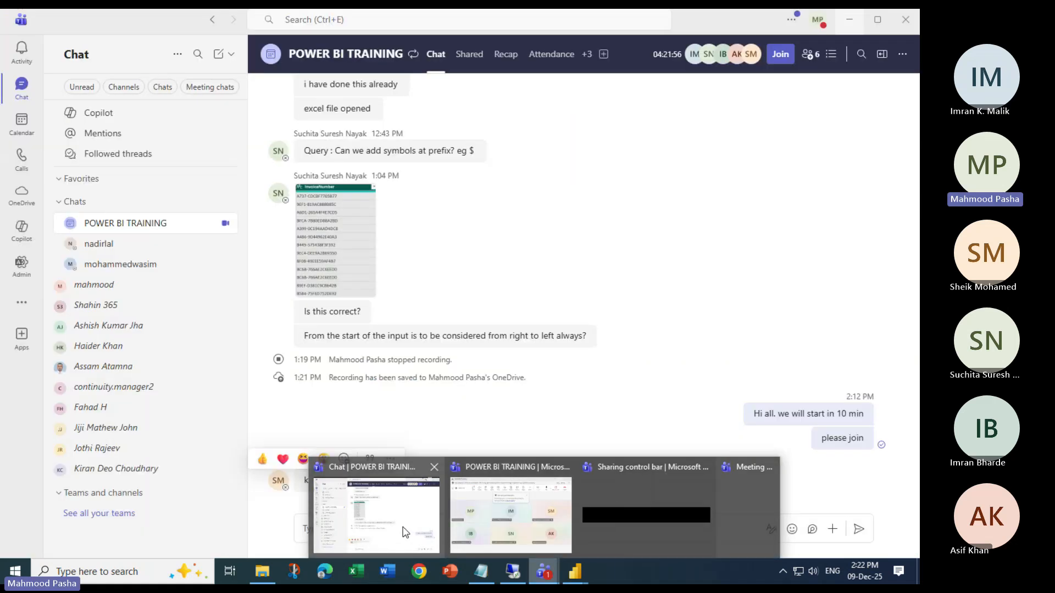
{"action": "mouse_move", "coordinate": [500, 528]}
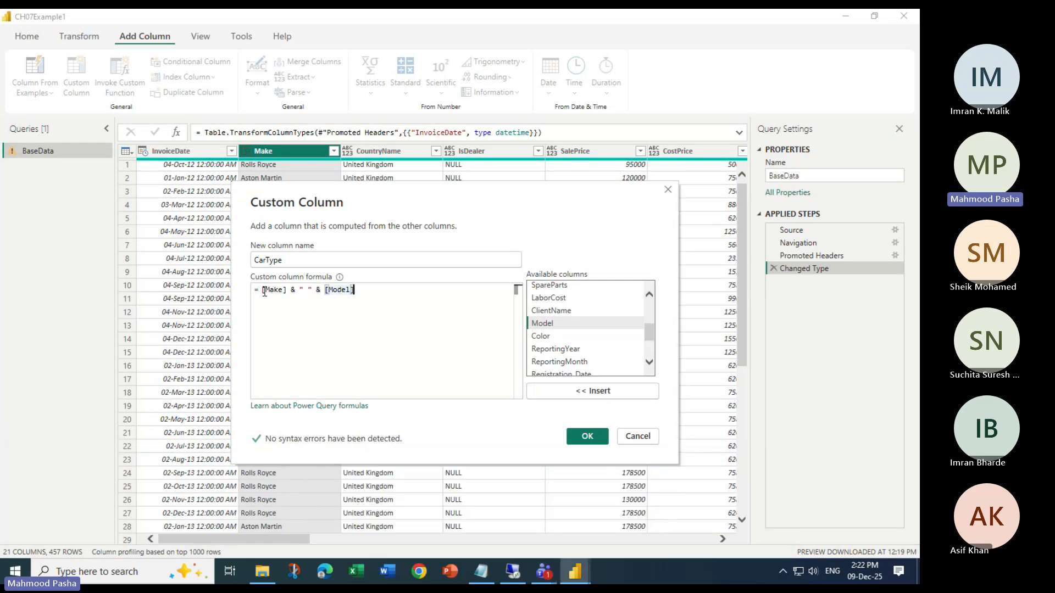
Create the CarType custom column and compare its values with the source columns, such as Make
{"action": "double_click", "coordinate": [317, 290]}
{"action": "left_click", "coordinate": [580, 435]}
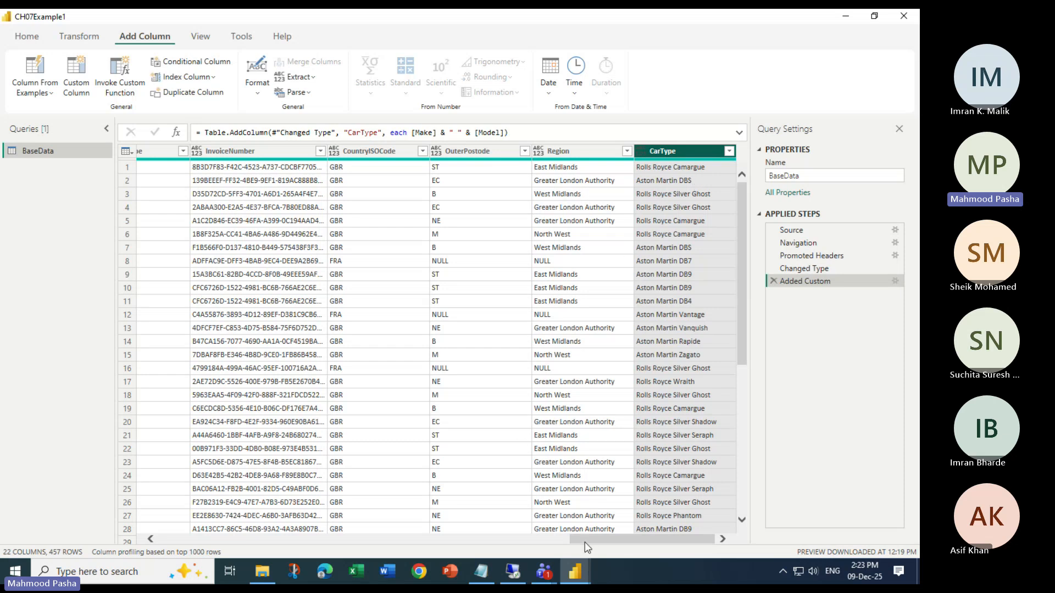
{"action": "left_click_drag", "start_coordinate": [592, 542], "coordinate": [180, 540]}
{"action": "left_click", "coordinate": [270, 151]}
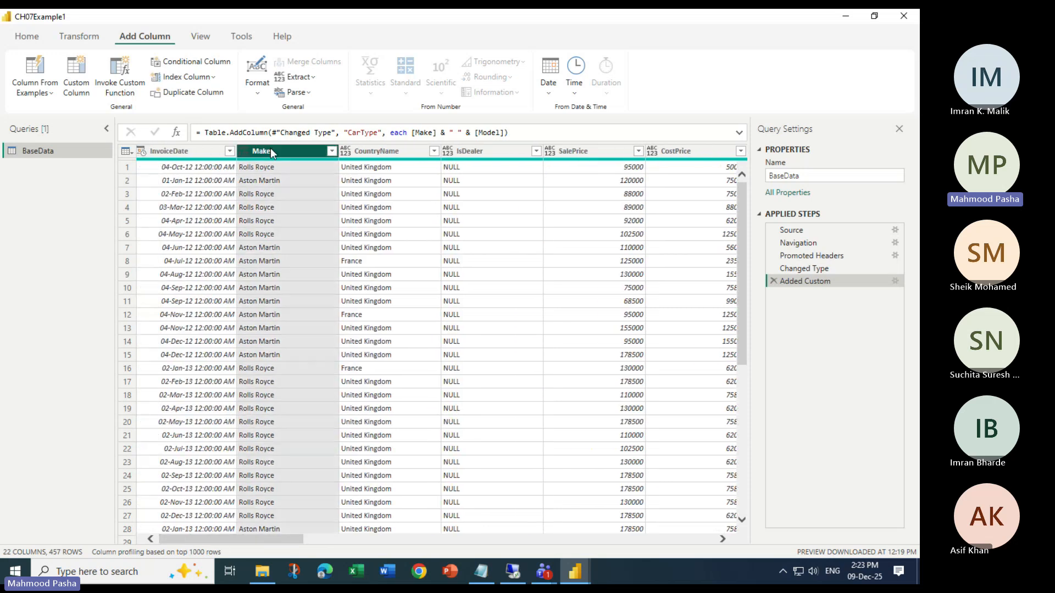
{"action": "left_click_drag", "start_coordinate": [232, 540], "coordinate": [646, 544]}
{"action": "left_click", "coordinate": [515, 156]}
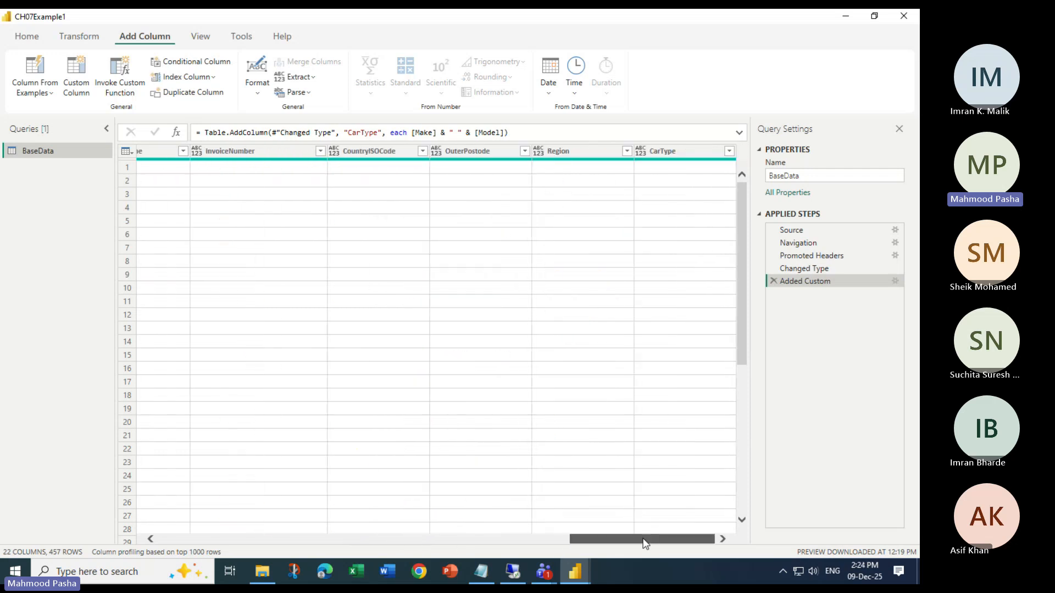
Reopen the CarType column's formula and change the separator text between Make and Model to " has this "
{"action": "left_click", "coordinate": [670, 153]}
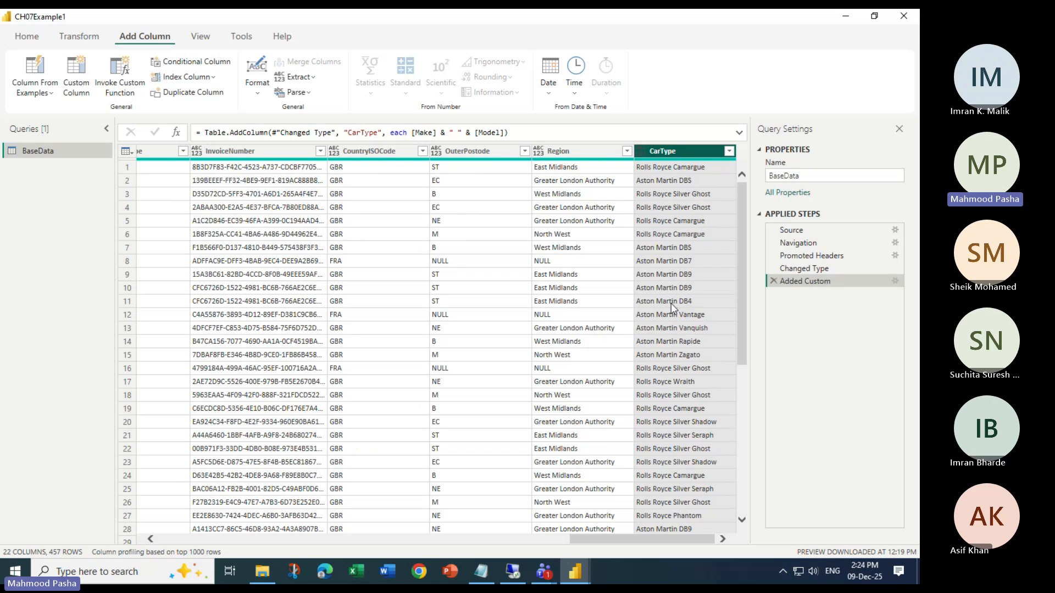
{"action": "double_click", "coordinate": [801, 283]}
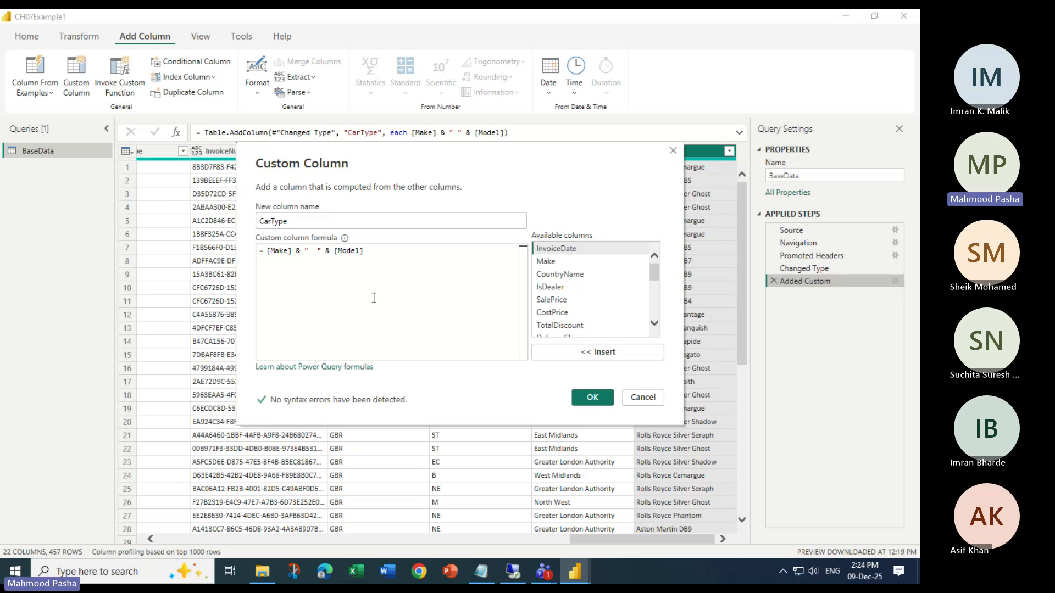
{"action": "type", "text": "has the"}
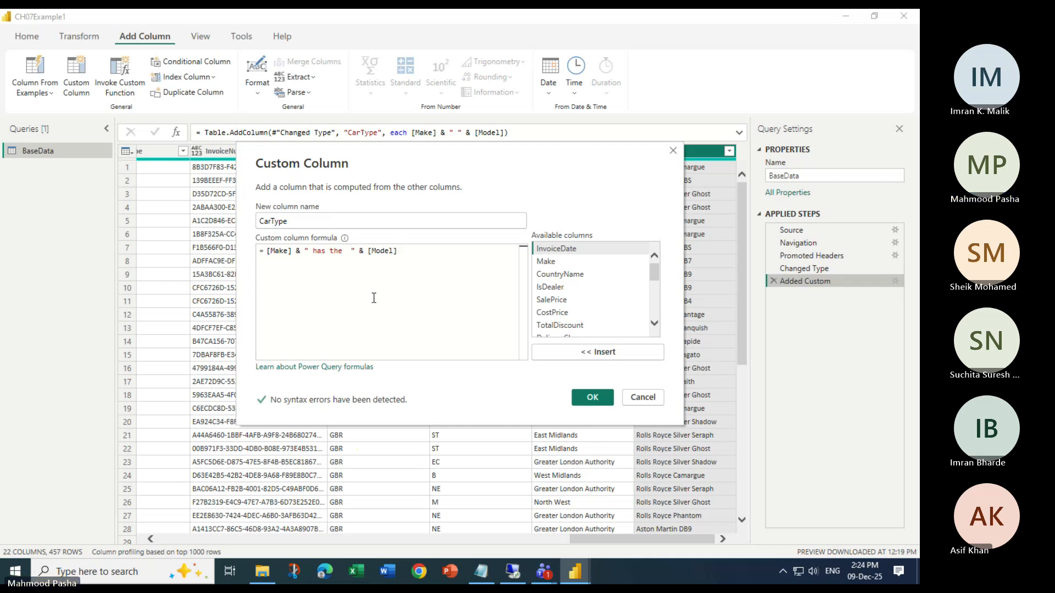
{"action": "key", "text": "Delete"}
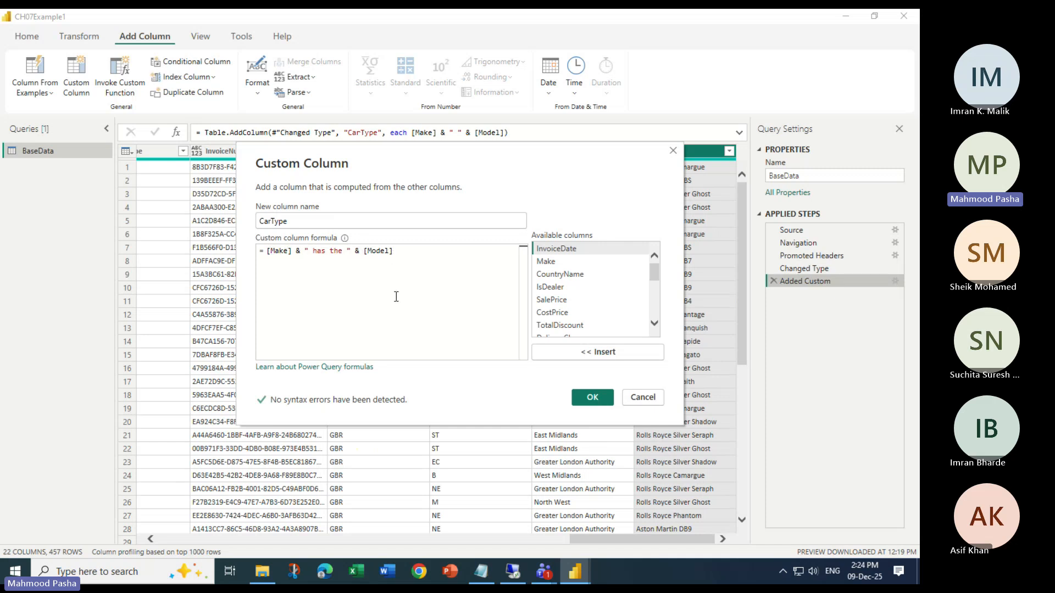
{"action": "key", "text": "Left"}
{"action": "key", "text": "BackSpace"}
{"action": "type", "text": "s"}
{"action": "key", "text": "BackSpace"}
{"action": "type", "text": "is"}
Append & "Car" after [Model] in the CarType formula and apply the change
{"action": "key", "text": "Right"}
{"action": "key", "text": "Right"}
{"action": "key", "text": "Right"}
{"action": "key", "text": "Right"}
{"action": "key", "text": "Right"}
{"action": "key", "text": "Right"}
{"action": "key", "text": "Right"}
{"action": "key", "text": "Right"}
{"action": "key", "text": "Right"}
{"action": "key", "text": "Right"}
{"action": "key", "text": "Right"}
{"action": "key", "text": "Right"}
{"action": "type", "text": "&"}
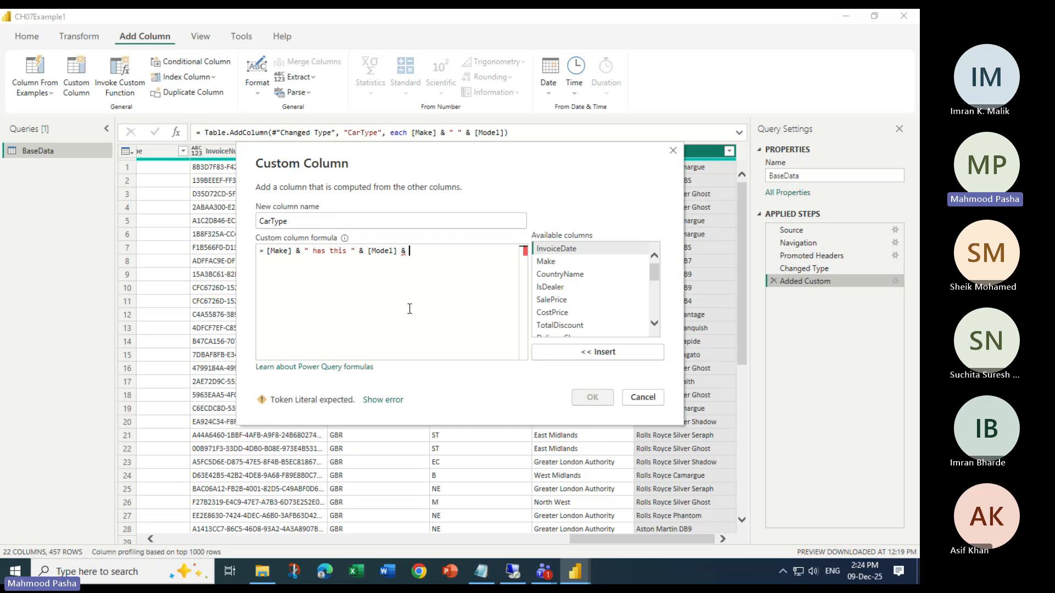
{"action": "type", "text": " \"\""}
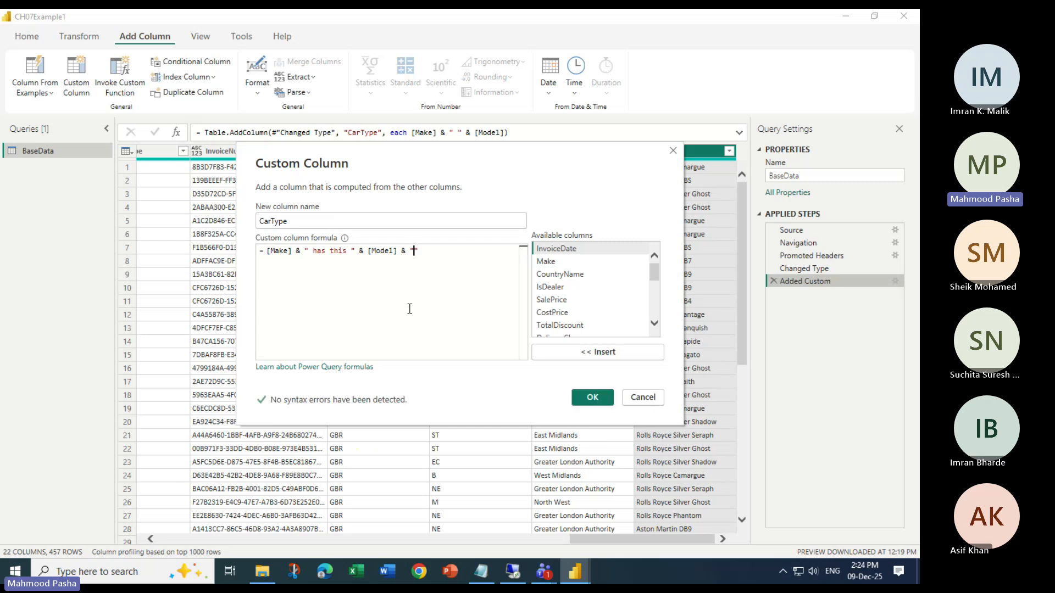
{"action": "type", "text": "Car"}
{"action": "left_click", "coordinate": [592, 399]}
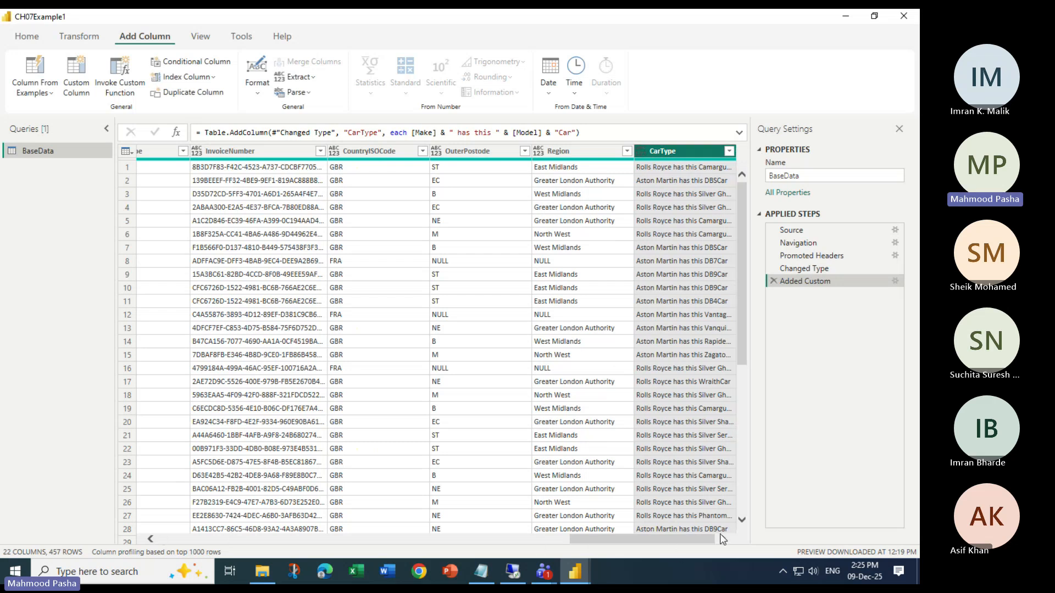
Hide the query settings and inspect the full CarType value in the first row, particularly the text after "has this"
{"action": "left_click", "coordinate": [898, 128]}
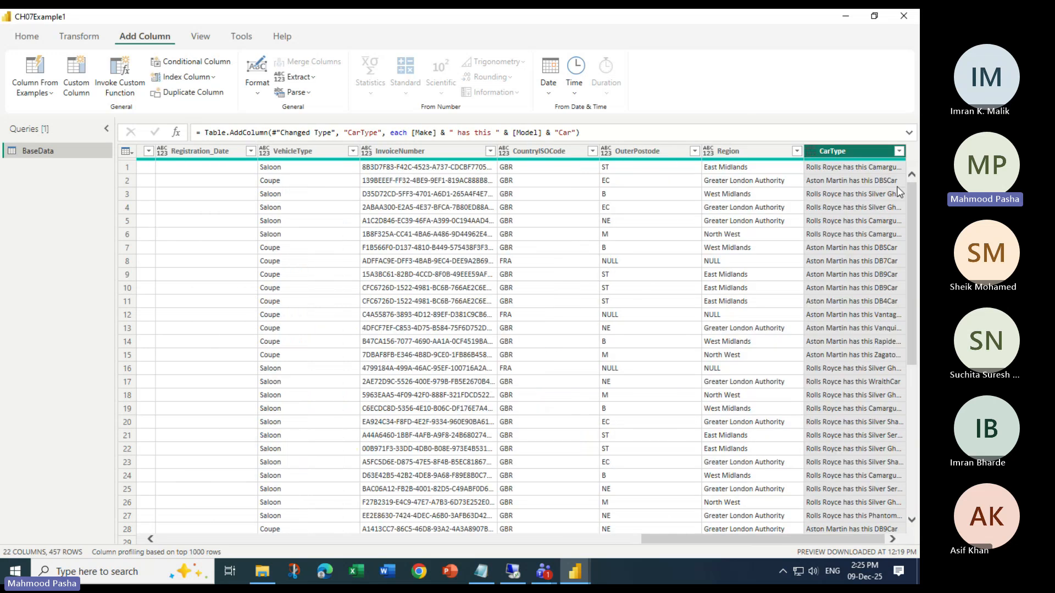
{"action": "left_click", "coordinate": [741, 529]}
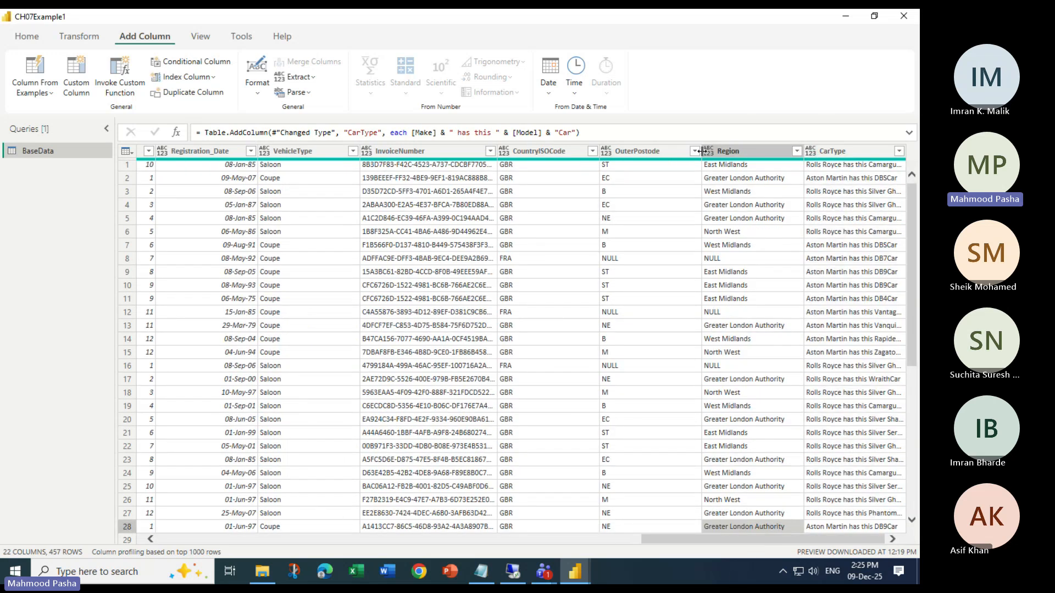
{"action": "left_click_drag", "start_coordinate": [703, 153], "coordinate": [672, 152]}
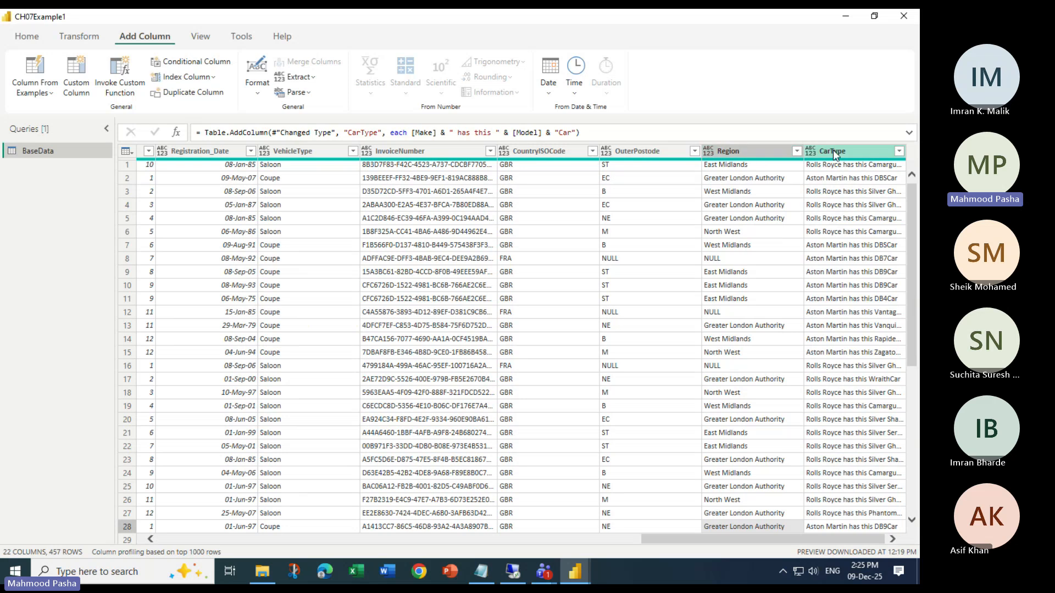
{"action": "left_click", "coordinate": [852, 150]}
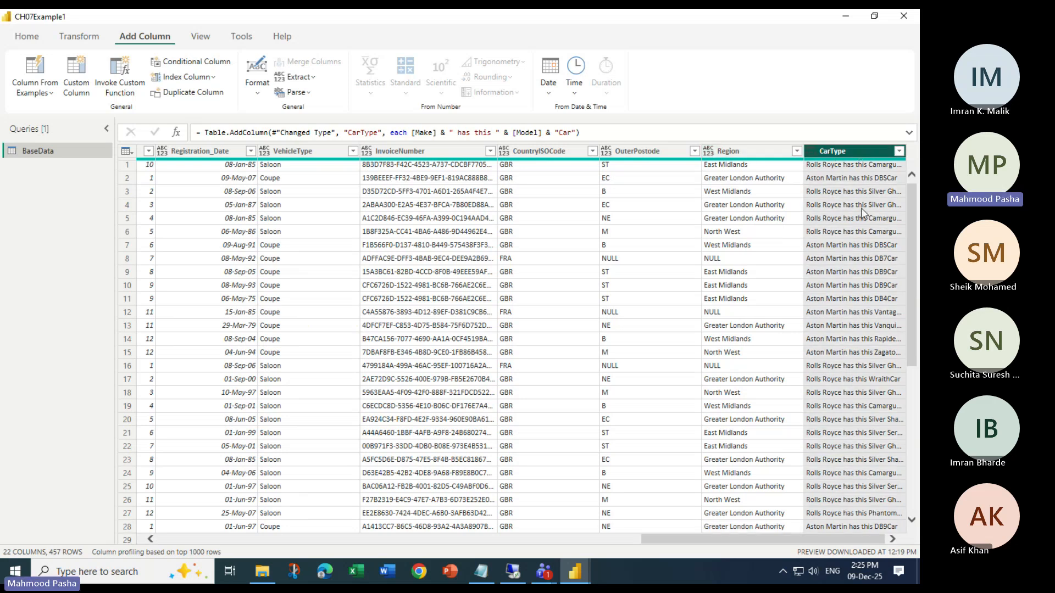
{"action": "left_click", "coordinate": [855, 168]}
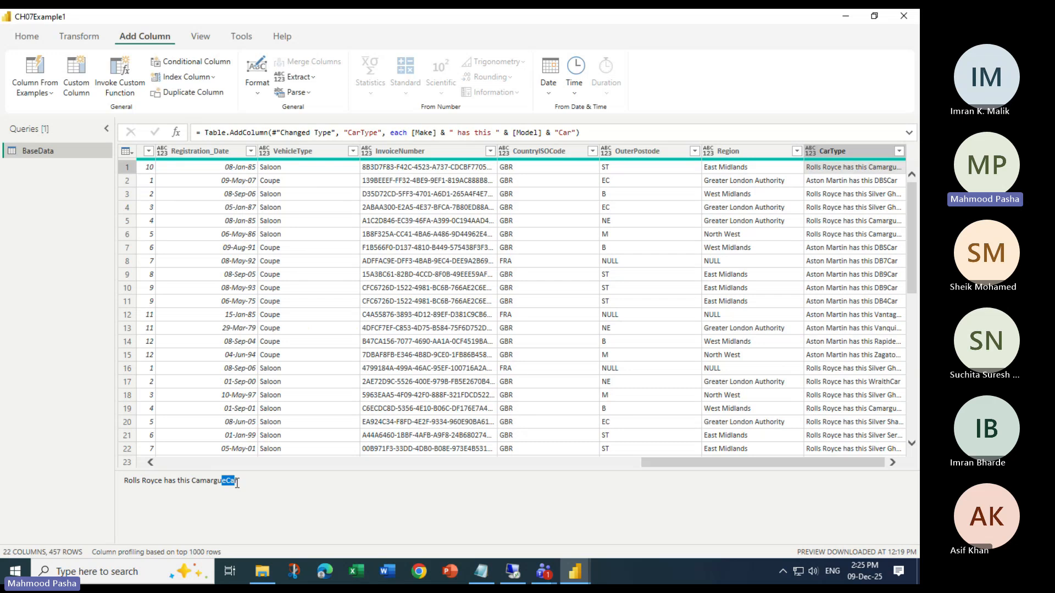
{"action": "left_click_drag", "start_coordinate": [241, 483], "coordinate": [198, 484]}
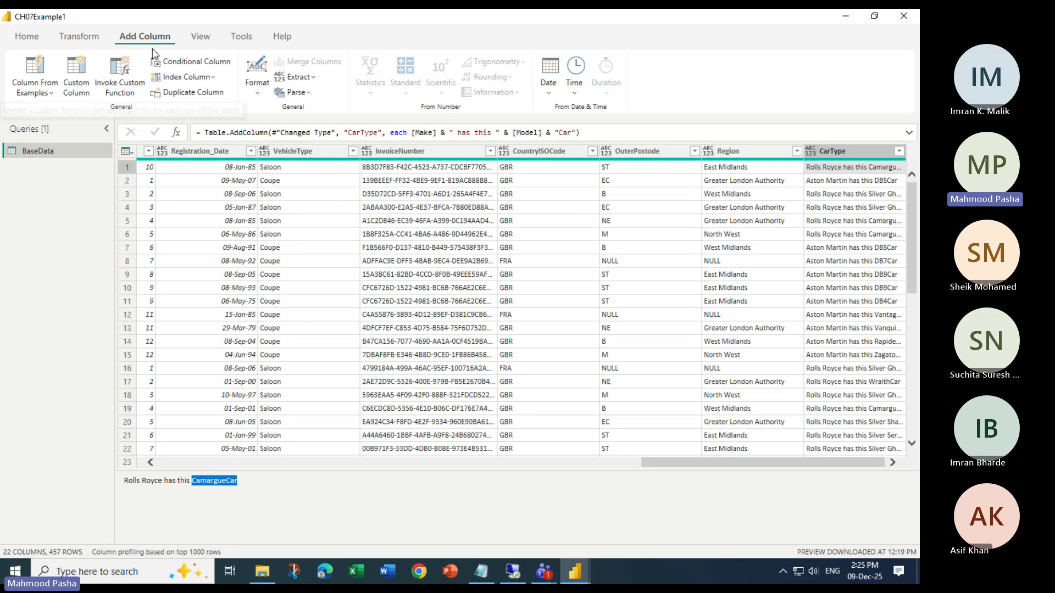
Restore the Query Settings pane and check the query dependencies
{"action": "left_click", "coordinate": [207, 41]}
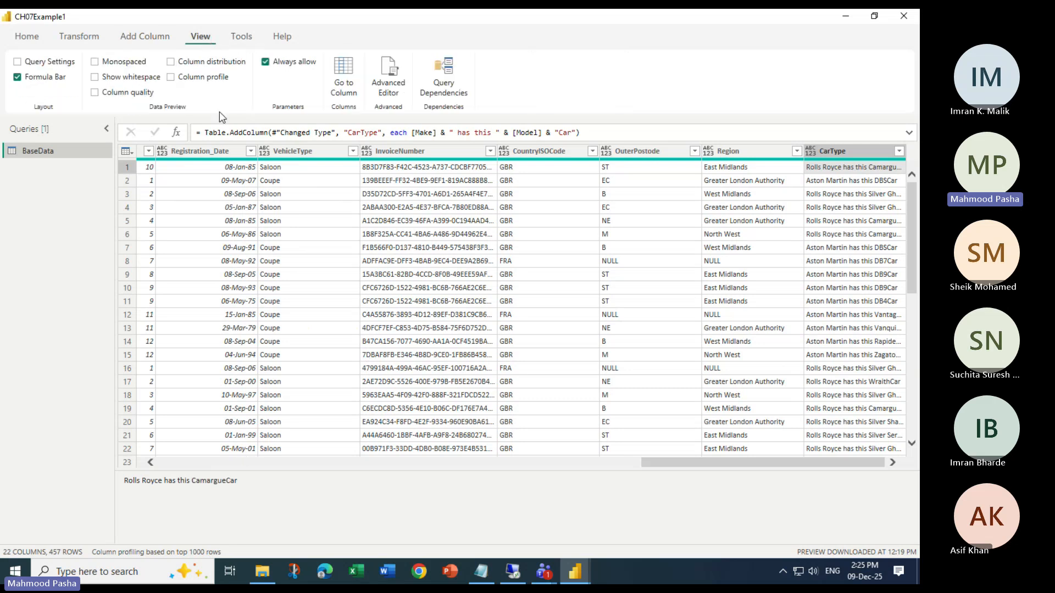
{"action": "left_click", "coordinate": [17, 61]}
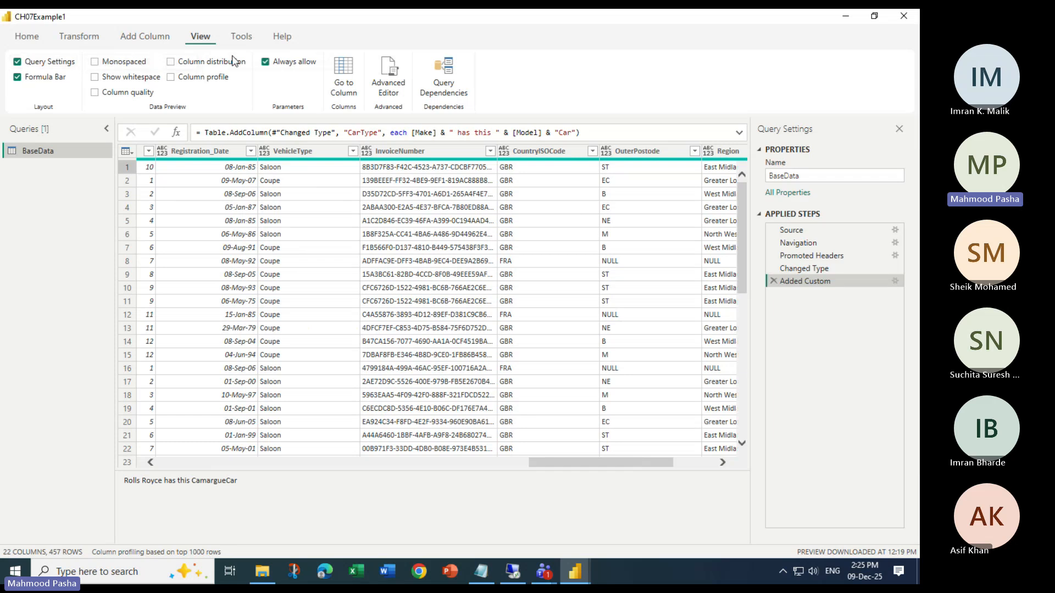
{"action": "left_click", "coordinate": [443, 75]}
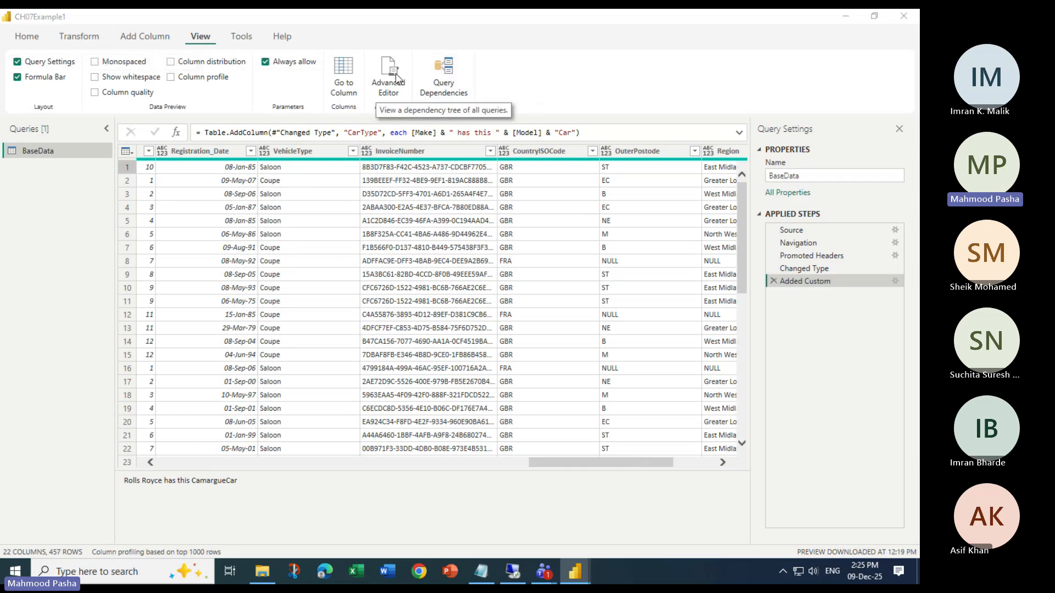
{"action": "left_click", "coordinate": [704, 70]}
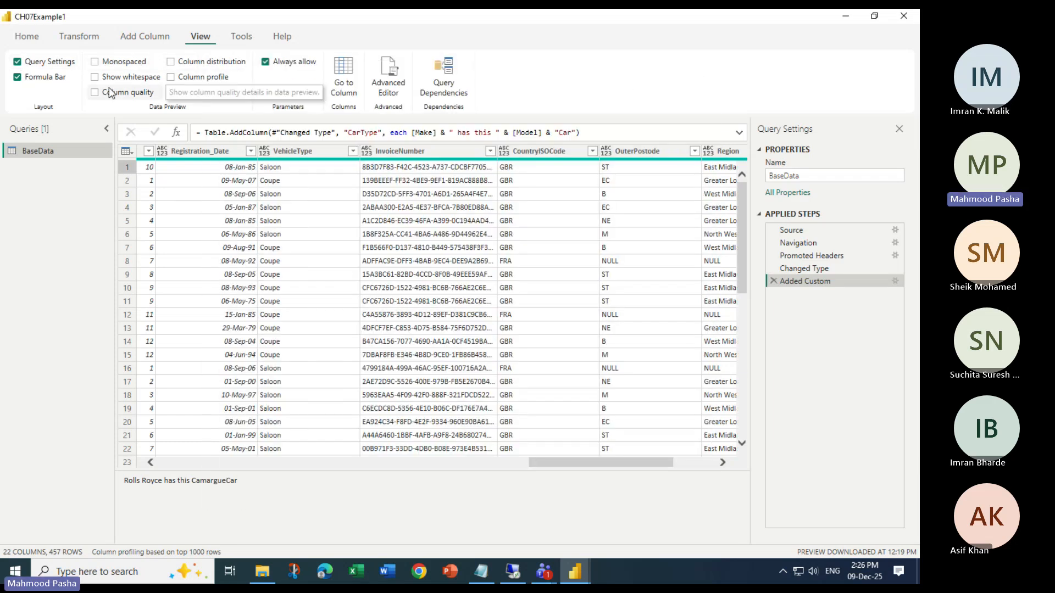
{"action": "left_click", "coordinate": [17, 62]}
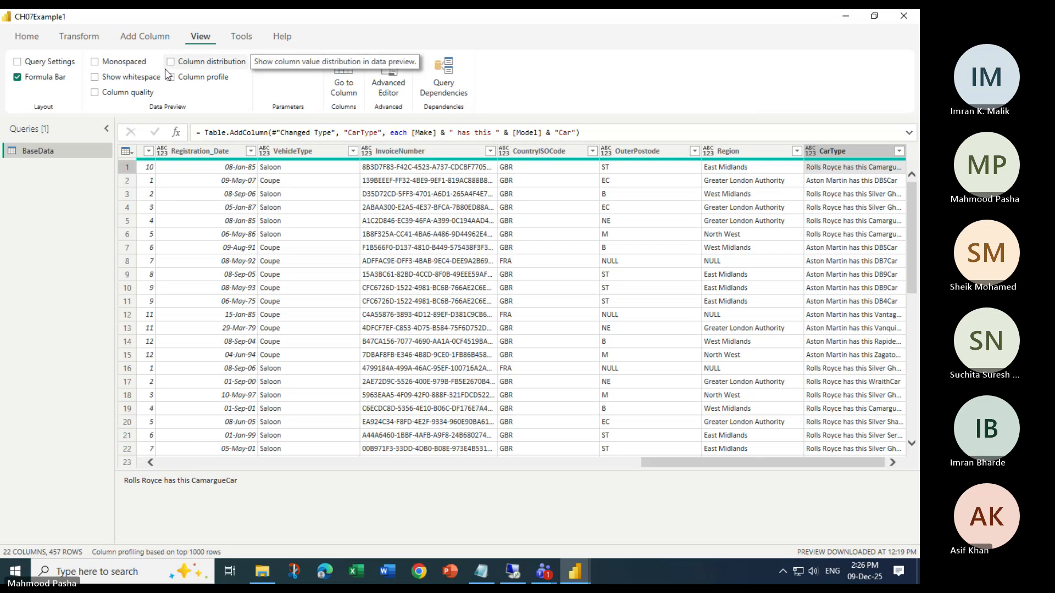
{"action": "left_click", "coordinate": [18, 63]}
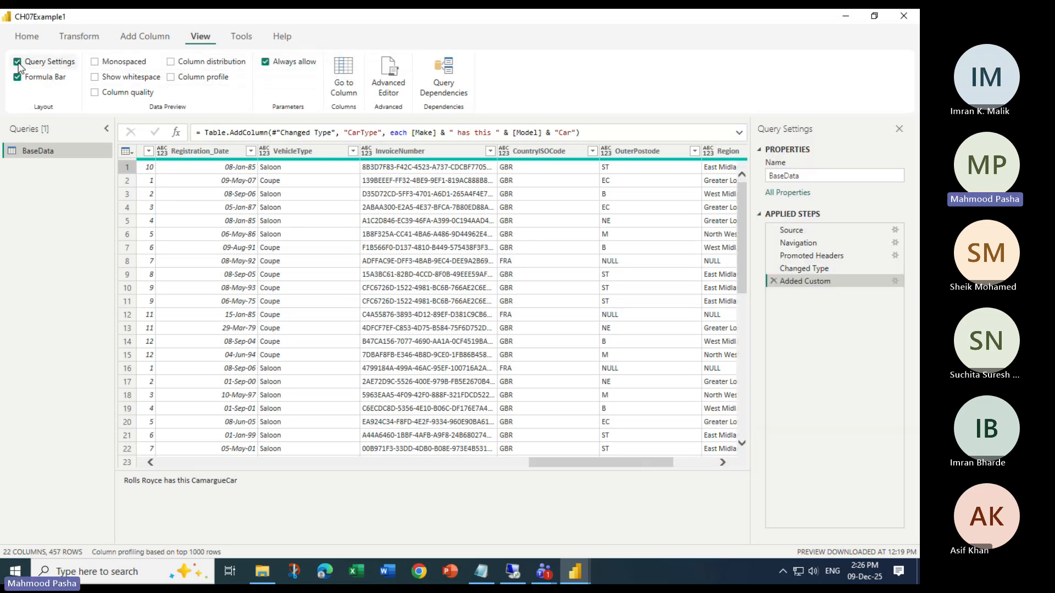
Edit the CarType formula to add a space before Car, making the final text " Car", and apply it
{"action": "double_click", "coordinate": [808, 281]}
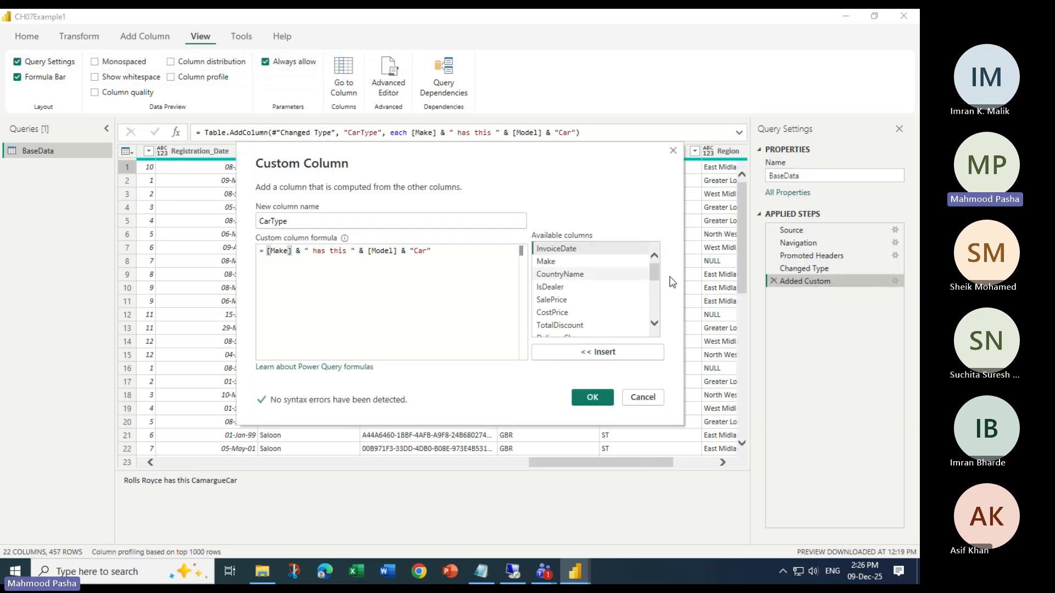
{"action": "left_click", "coordinate": [407, 251]}
{"action": "left_click", "coordinate": [415, 251]}
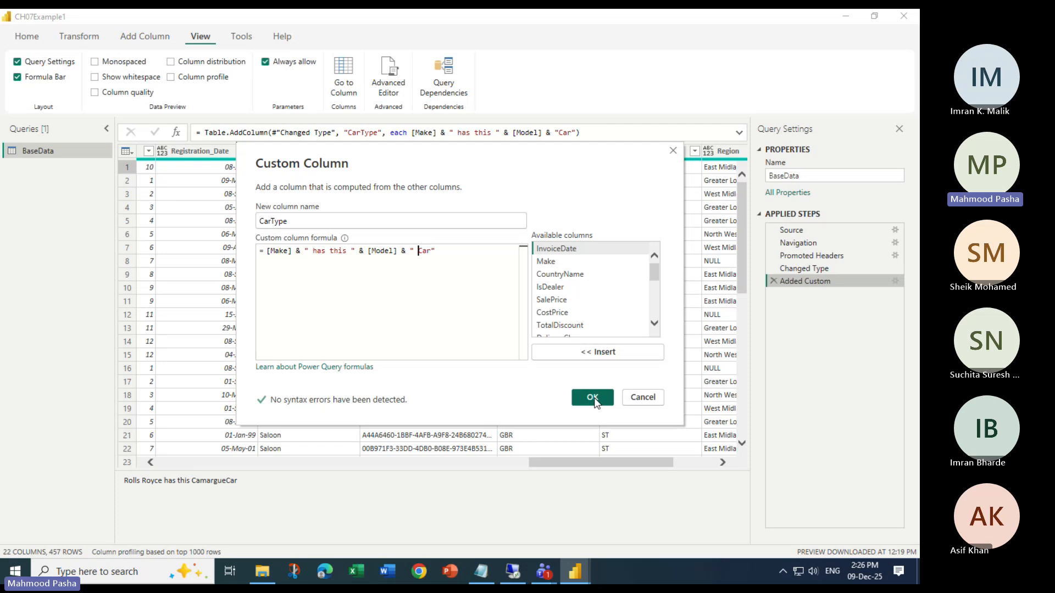
{"action": "left_click", "coordinate": [593, 398]}
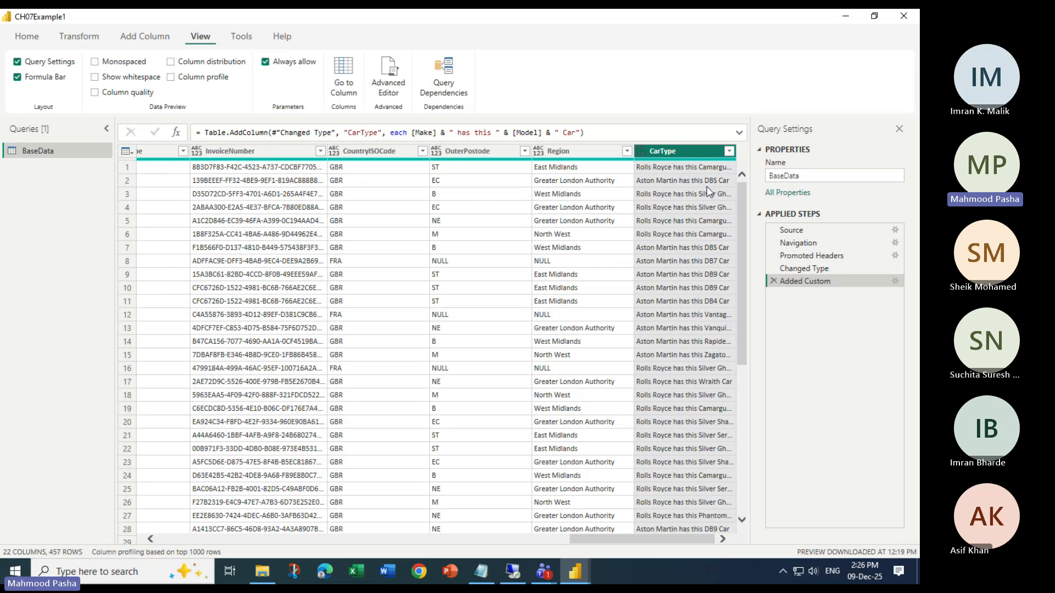
Examine all field values of the first row in an enlarged record preview, and review the CarType formula
{"action": "left_click", "coordinate": [129, 166]}
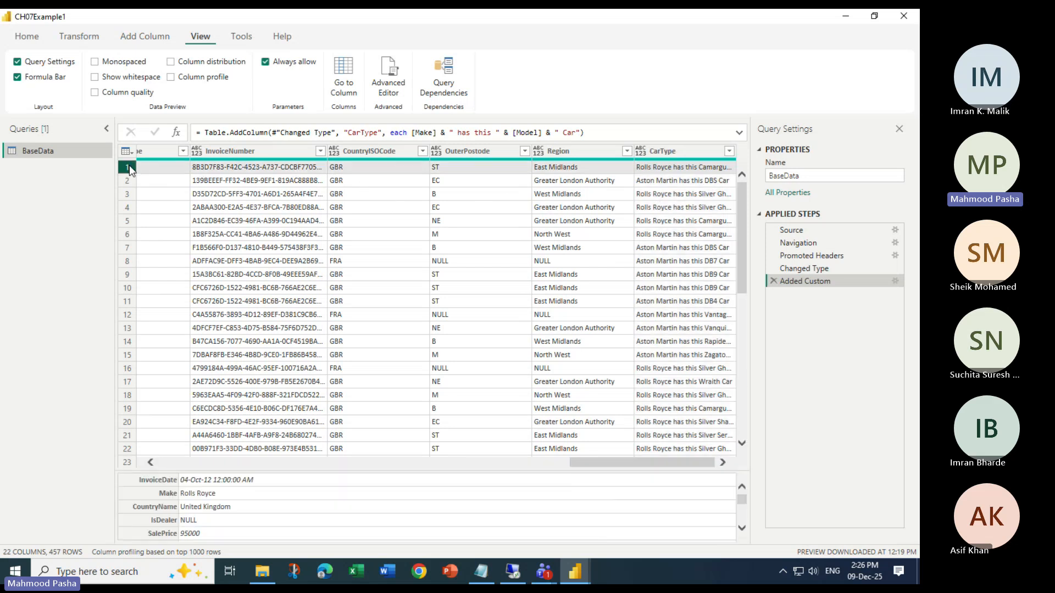
{"action": "left_click_drag", "start_coordinate": [319, 471], "coordinate": [329, 241]}
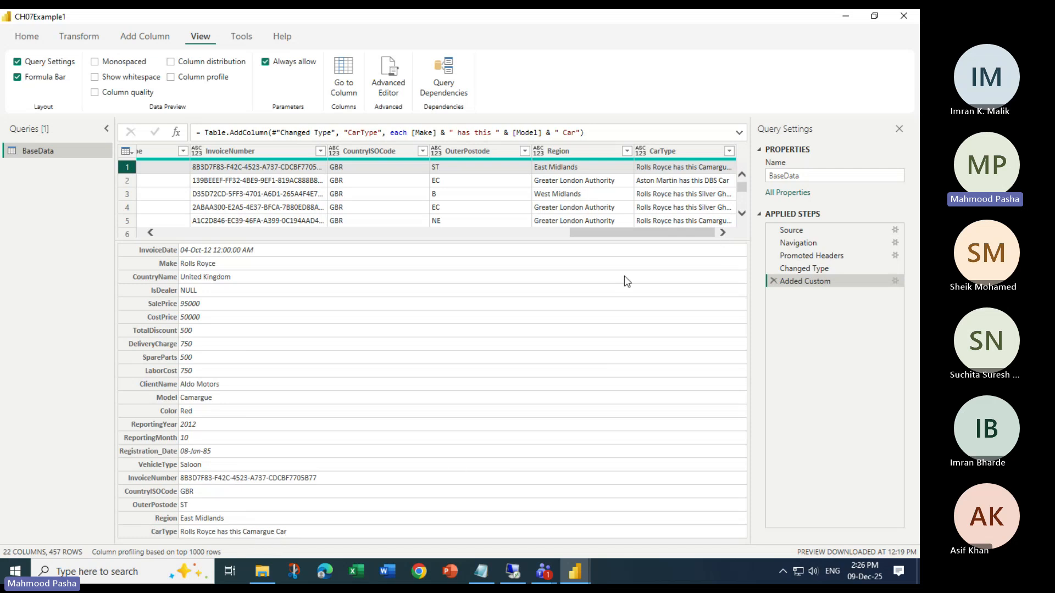
{"action": "left_click", "coordinate": [156, 150]}
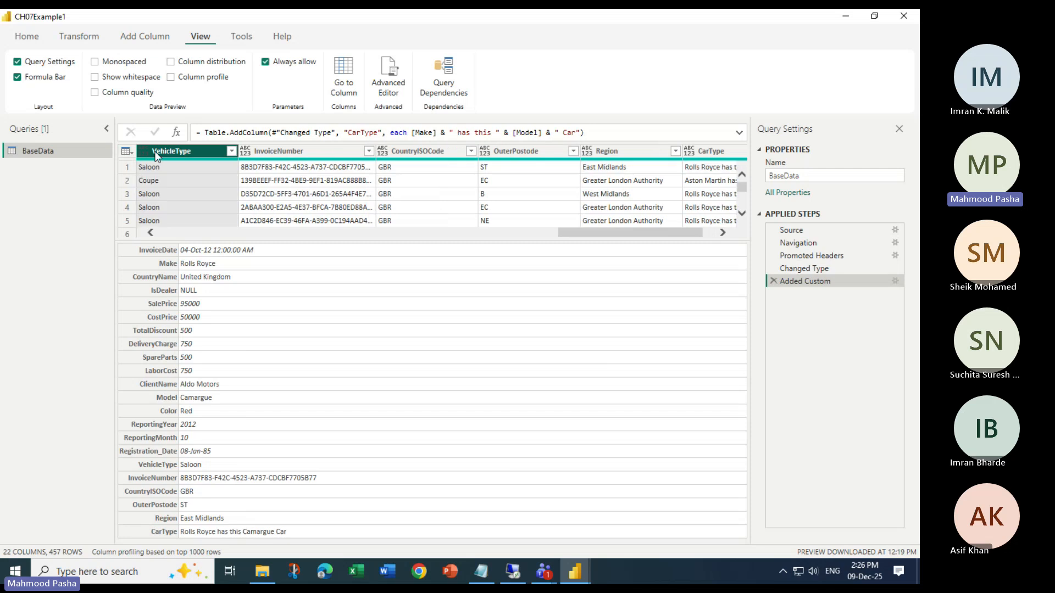
{"action": "double_click", "coordinate": [808, 281]}
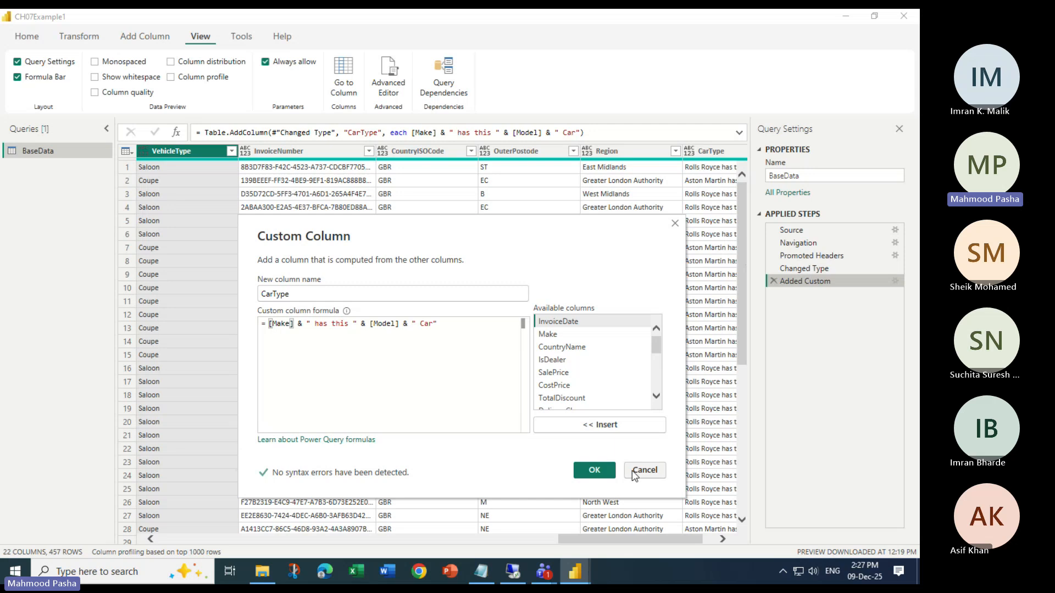
{"action": "left_click", "coordinate": [611, 472]}
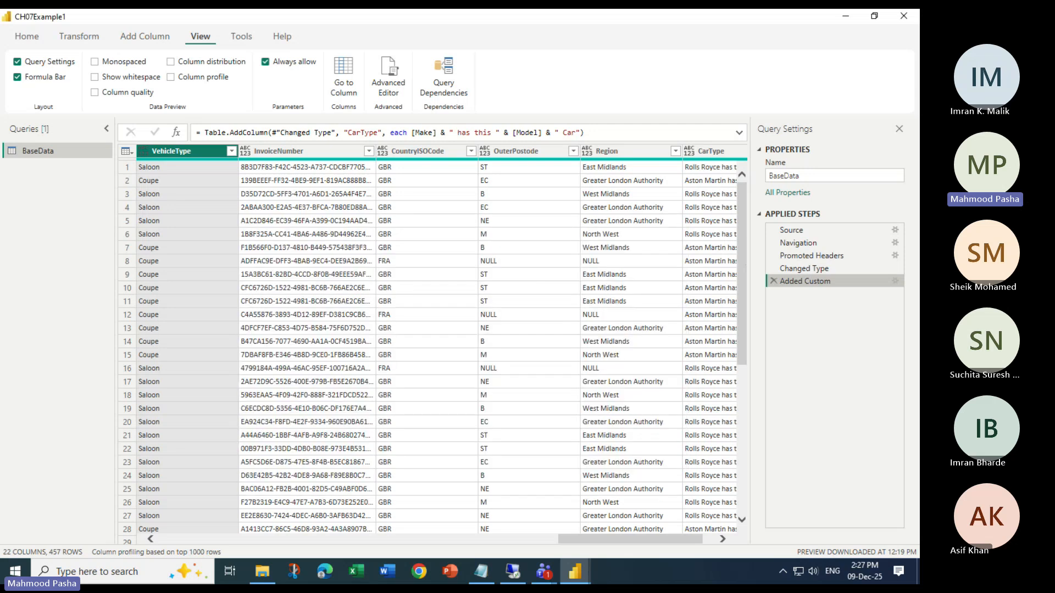
Switch to the Power BI Desktop report window and apply the pending query changes to load BaseData
{"action": "key", "text": "alt+Tab"}
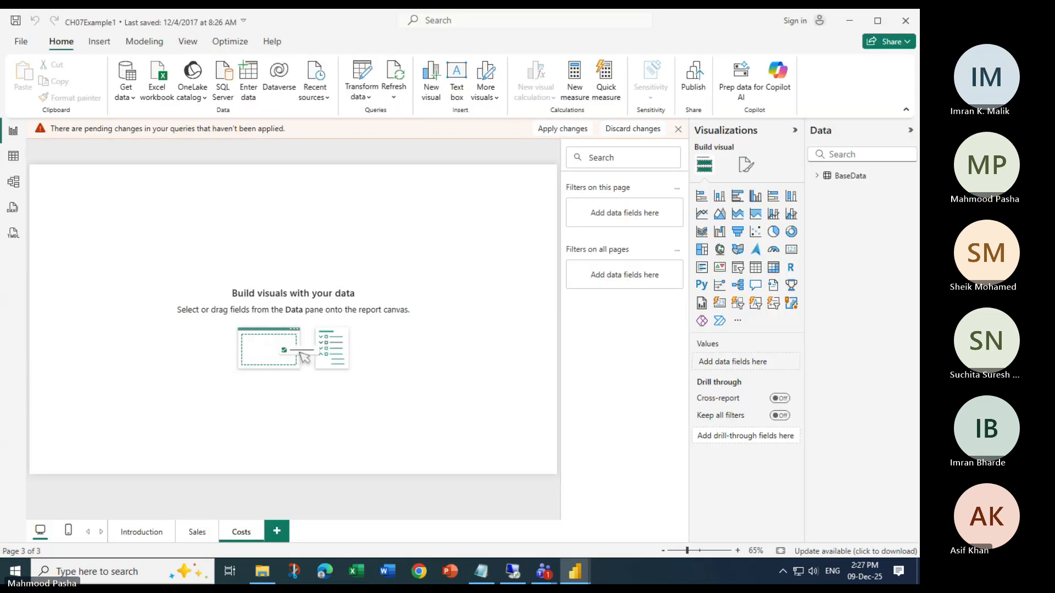
{"action": "key", "text": "alt+Tab"}
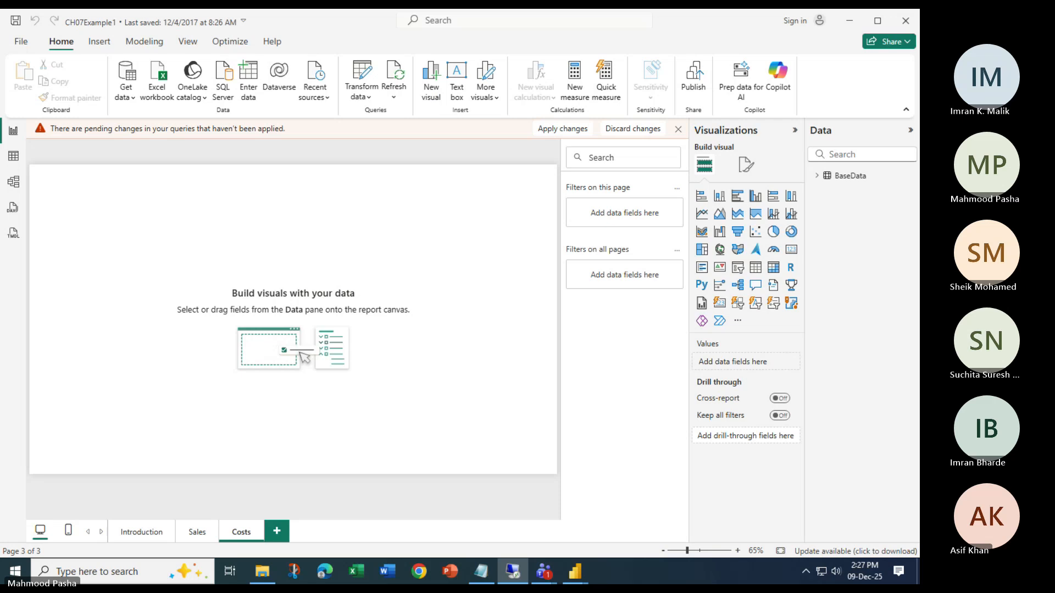
{"action": "left_click", "coordinate": [585, 128]}
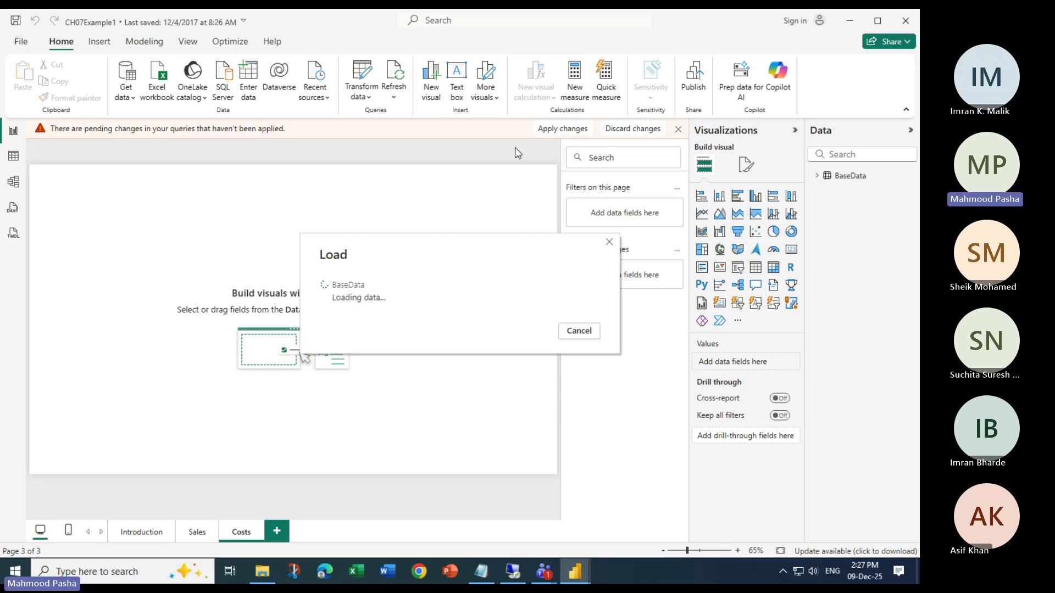
{"action": "mouse_move", "coordinate": [590, 555]}
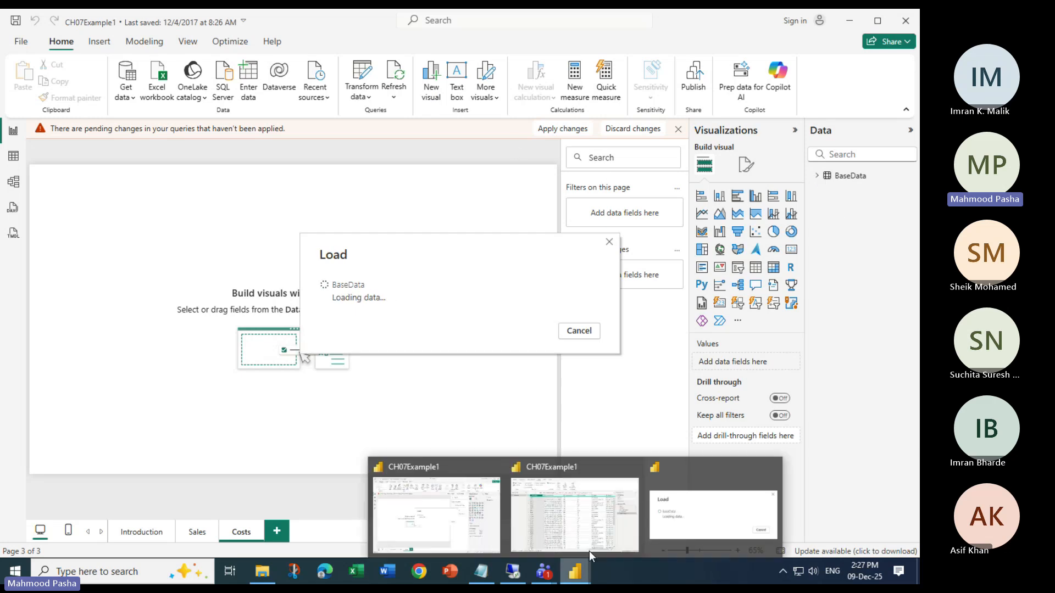
{"action": "left_click", "coordinate": [605, 517]}
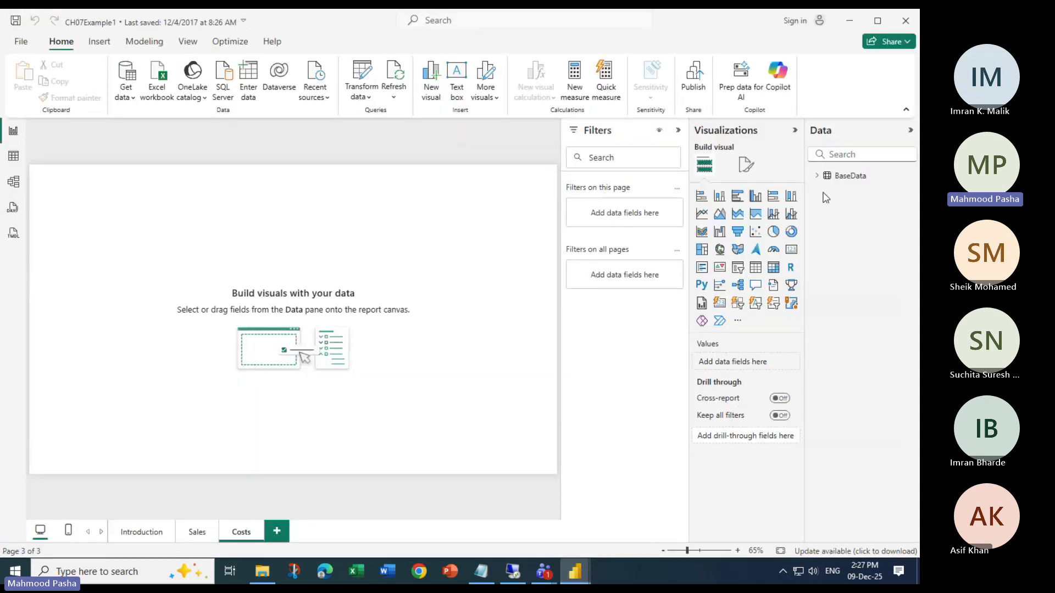
Expand the BaseData fields and select CarType, removing the stray scorecard visual from the Costs page
{"action": "left_click", "coordinate": [817, 176]}
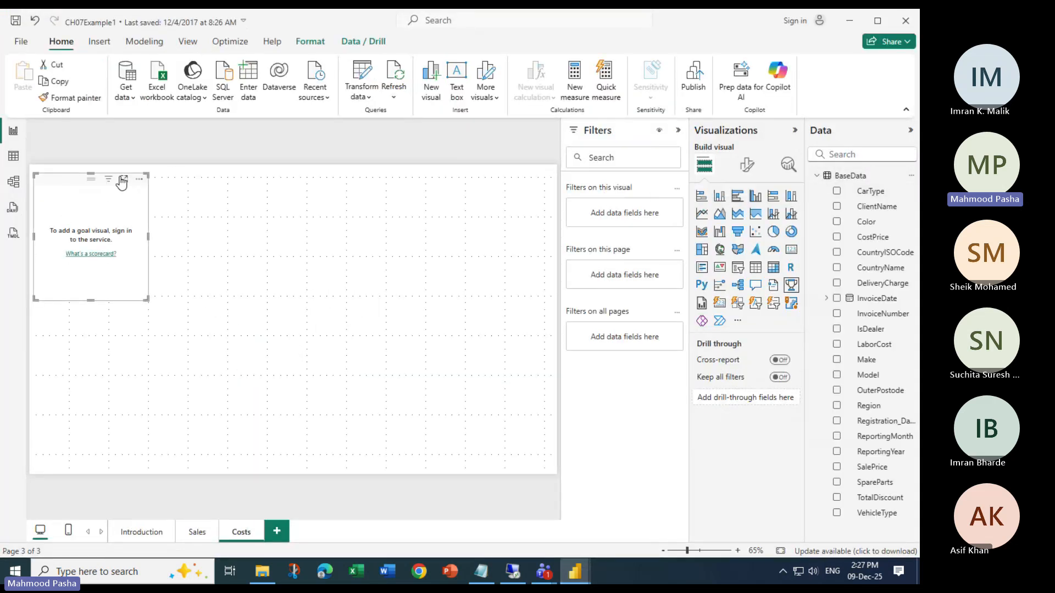
{"action": "key", "text": "Delete"}
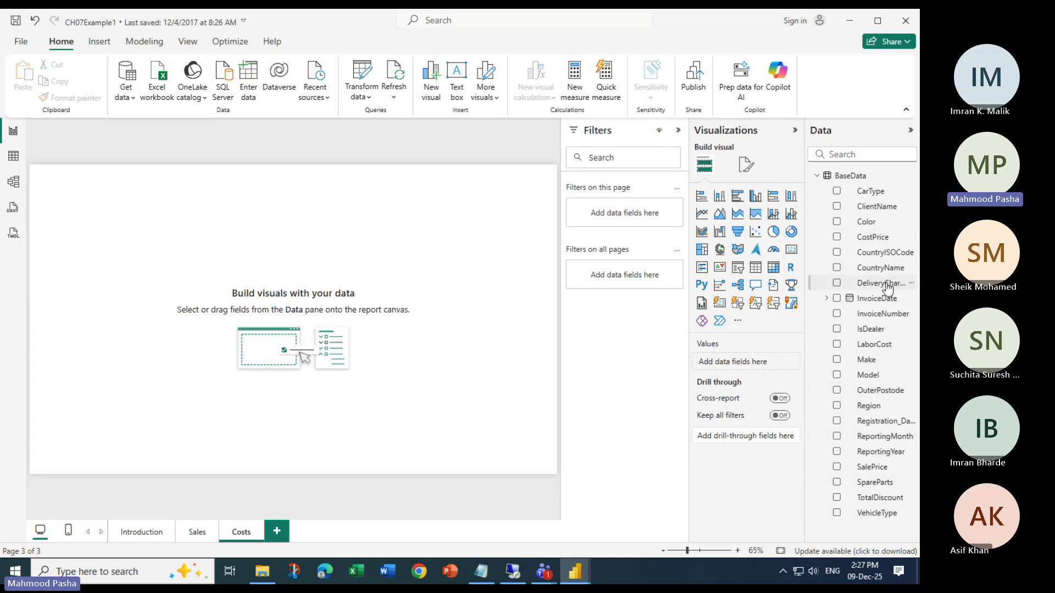
{"action": "left_click", "coordinate": [873, 192]}
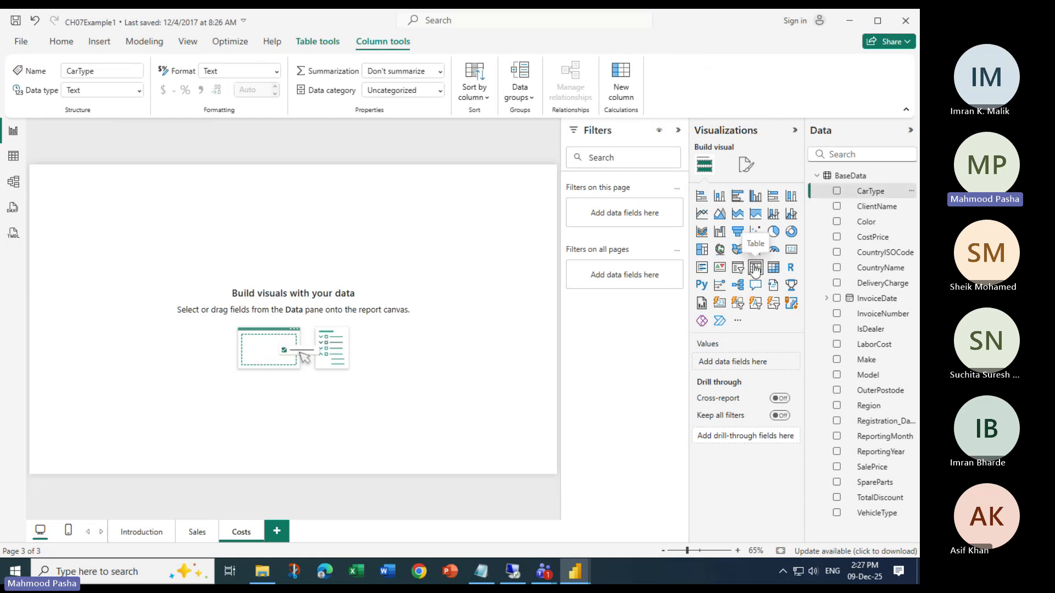
Add an enlarged table visual of the CarType field to the Costs page and review its values
{"action": "left_click", "coordinate": [755, 269]}
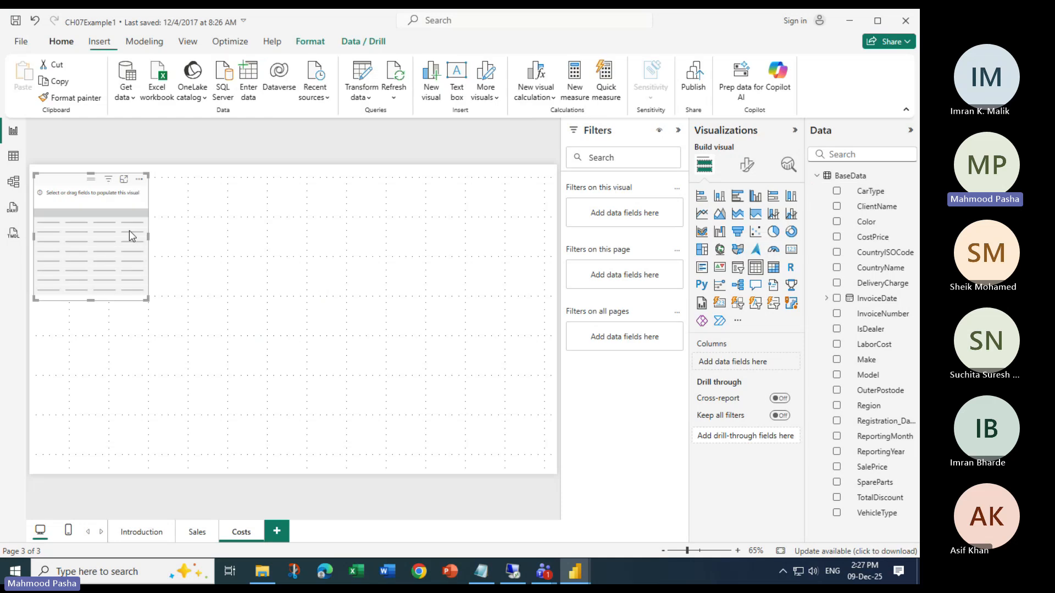
{"action": "left_click_drag", "start_coordinate": [145, 299], "coordinate": [411, 341]}
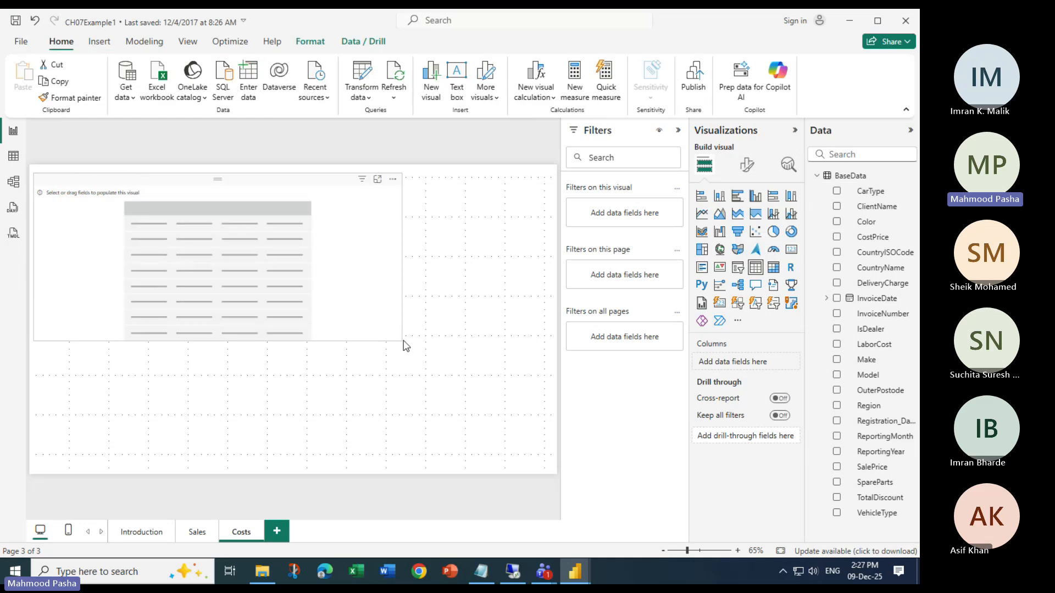
{"action": "left_click", "coordinate": [836, 192]}
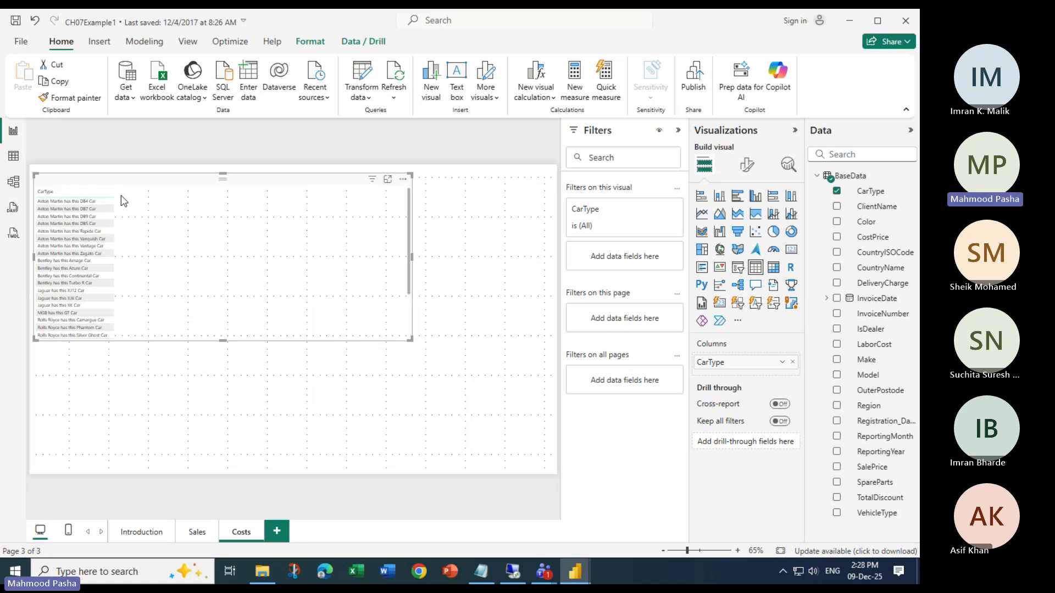
{"action": "scroll", "coordinate": [124, 284], "scroll_direction": "up", "scroll_amount": 3}
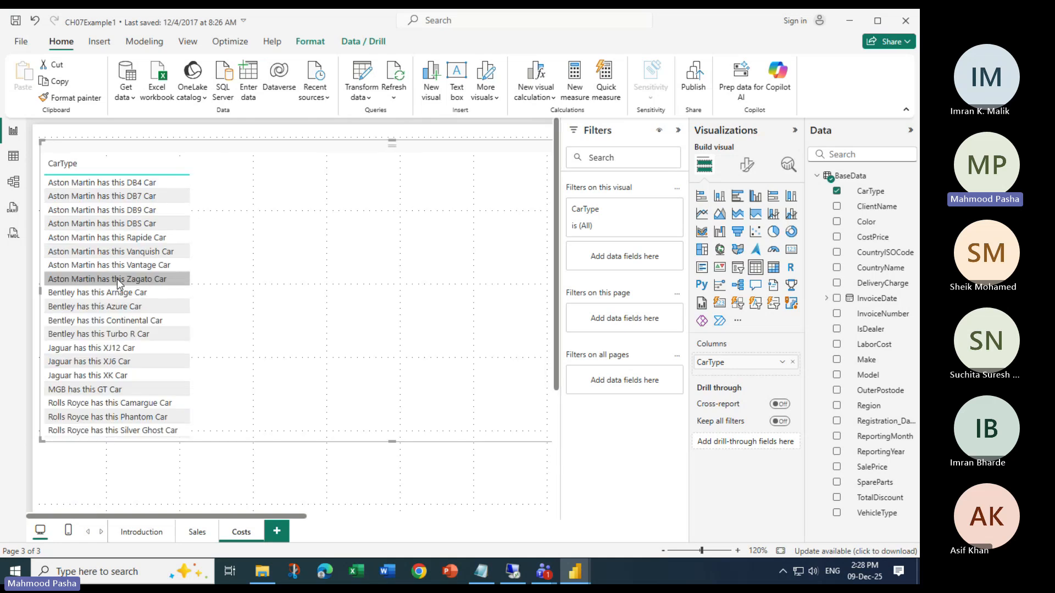
{"action": "scroll", "coordinate": [117, 283], "scroll_direction": "up", "scroll_amount": 2}
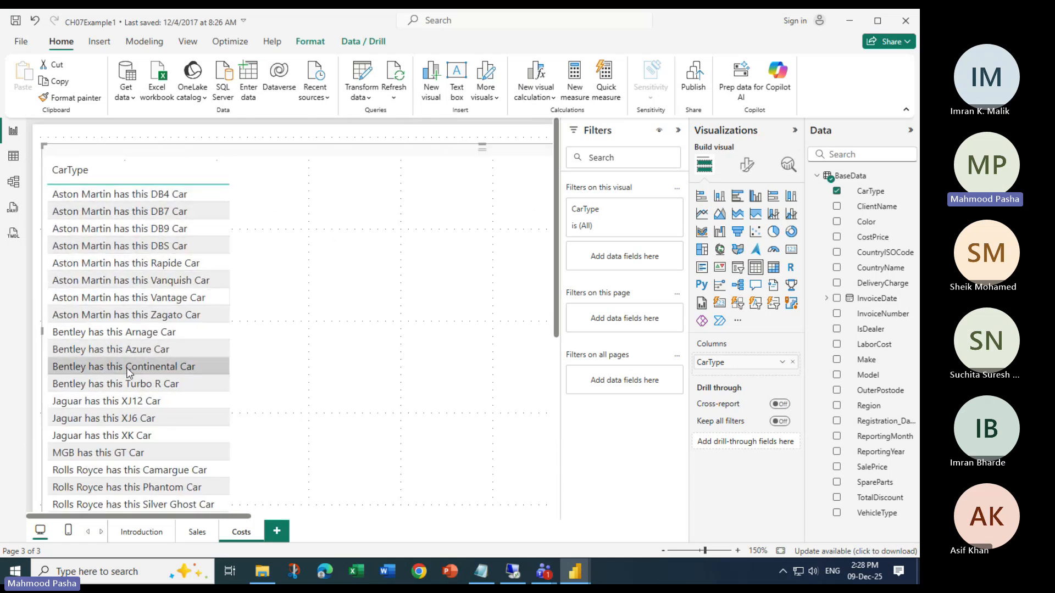
{"action": "scroll", "coordinate": [123, 384], "scroll_direction": "down", "scroll_amount": 3}
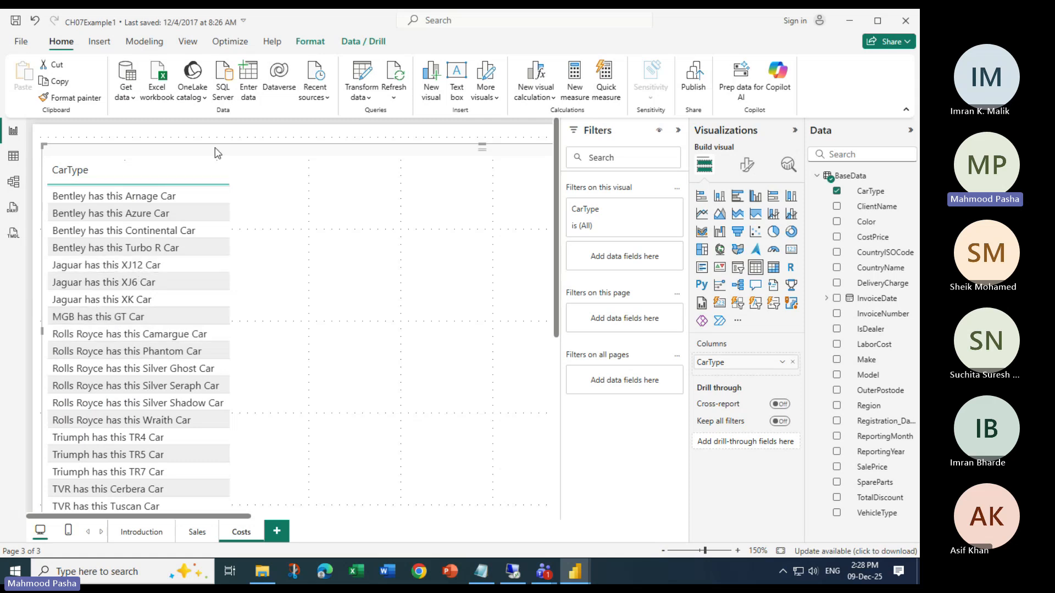
Delete the CarType table from the Costs page and switch to the Power Query Editor window of CH07Example1
{"action": "key", "text": "Delete"}
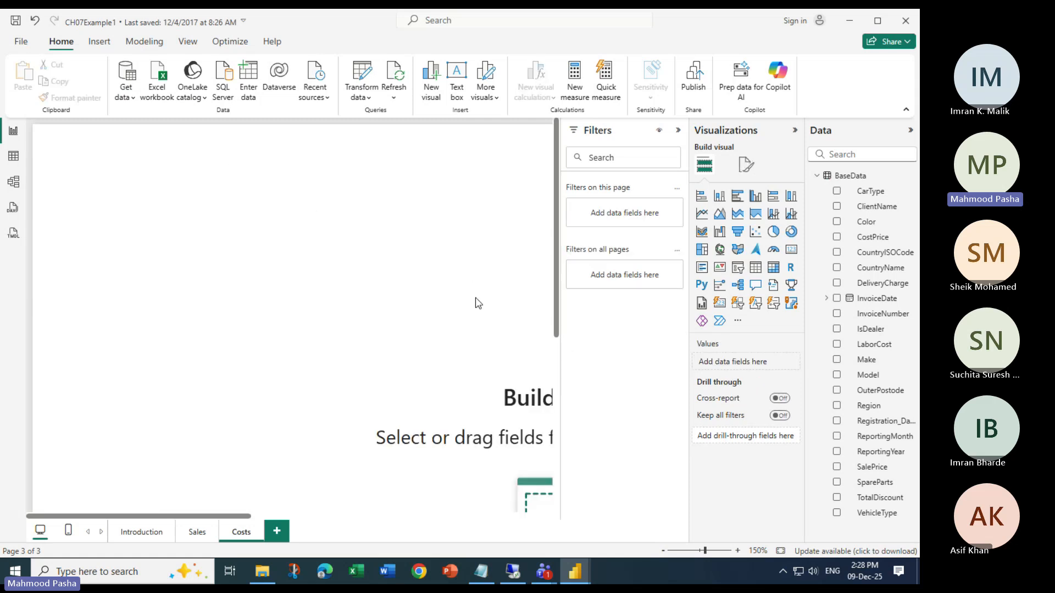
{"action": "scroll", "coordinate": [368, 307], "scroll_direction": "down", "scroll_amount": 5, "text": "ctrl"}
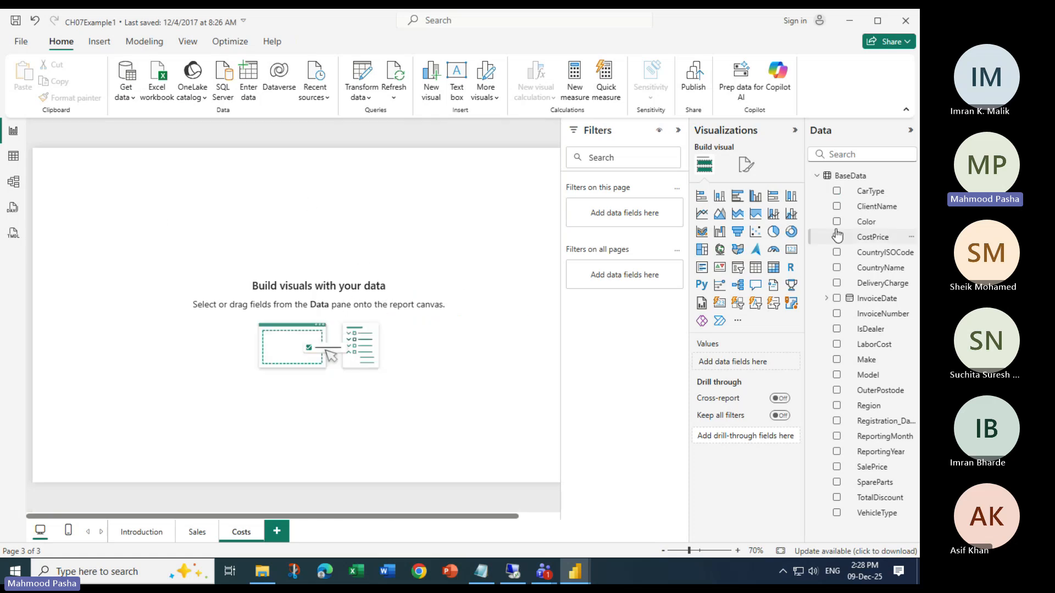
{"action": "mouse_move", "coordinate": [575, 571]}
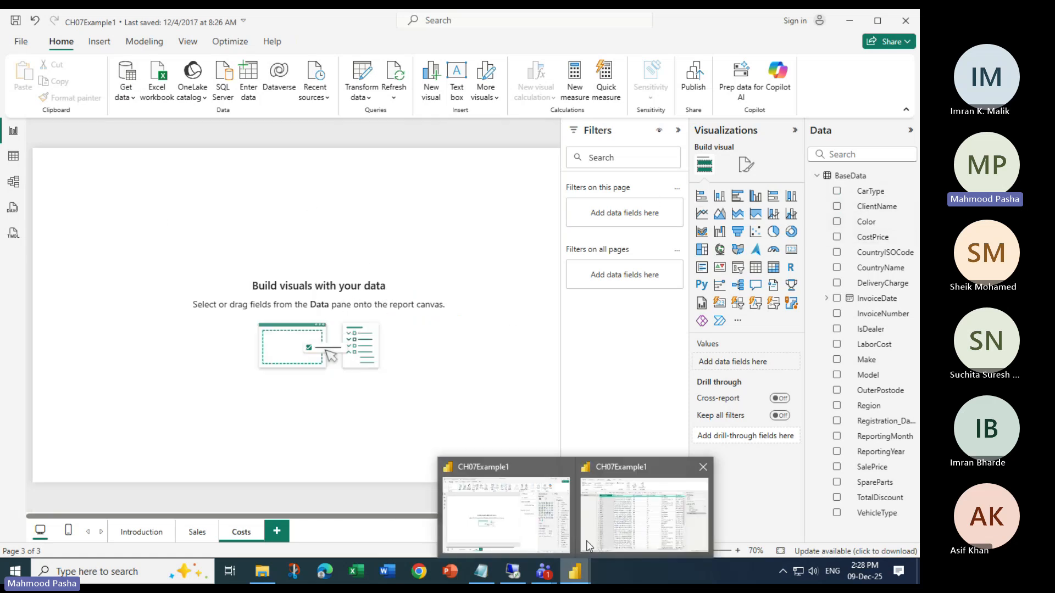
{"action": "left_click", "coordinate": [619, 513]}
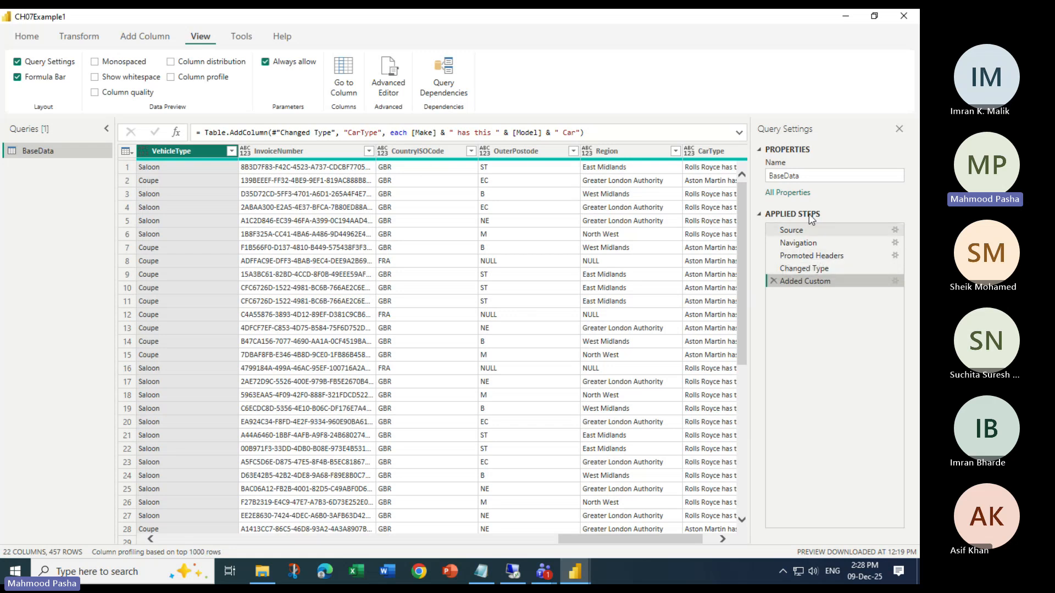
Hide and restore the Query Settings pane, and do the same with the formula bar
{"action": "left_click", "coordinate": [900, 131]}
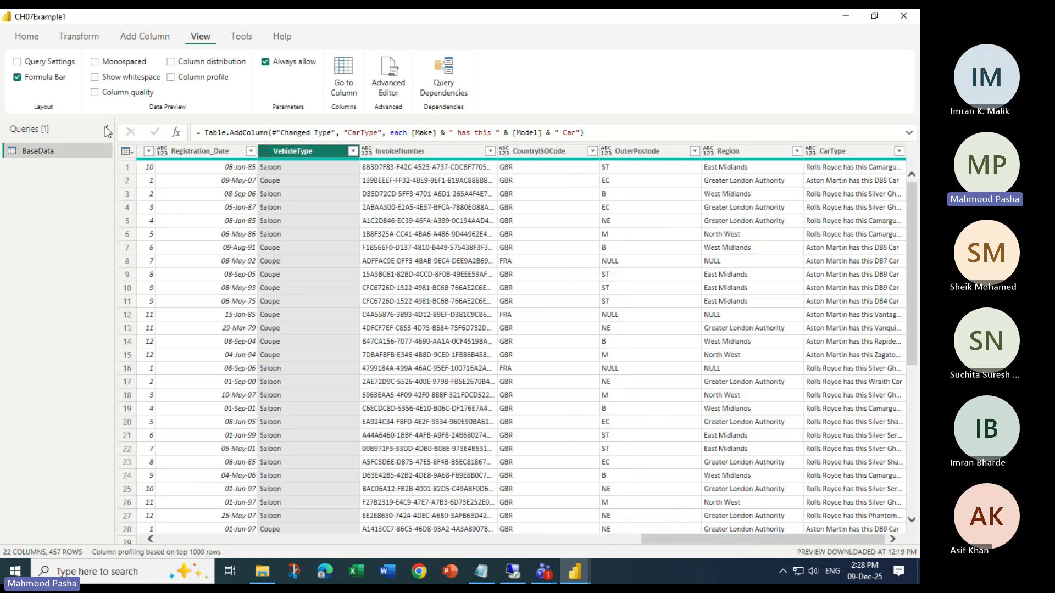
{"action": "left_click", "coordinate": [16, 62]}
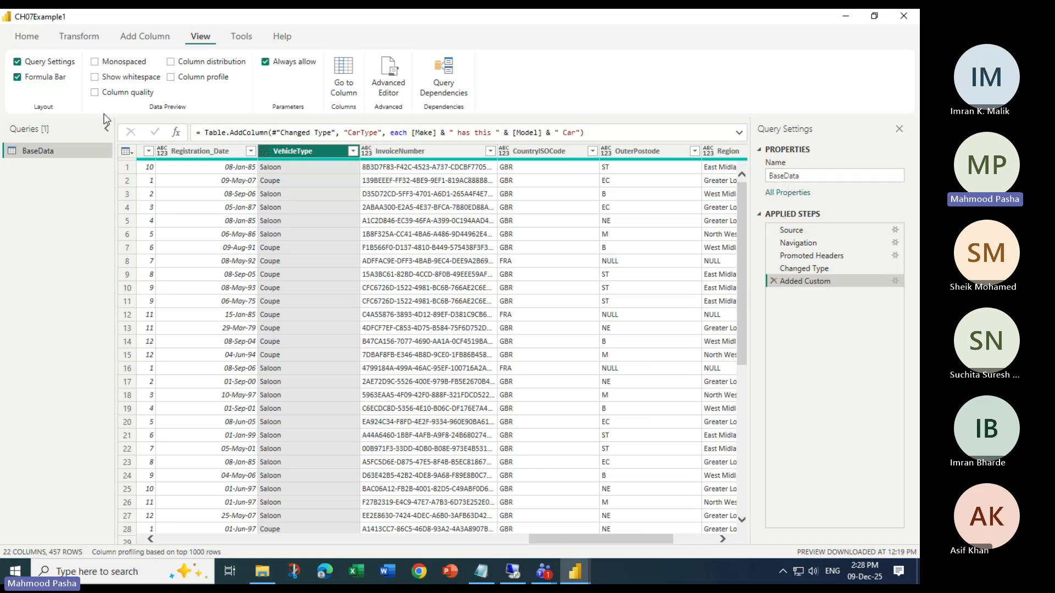
{"action": "left_click", "coordinate": [17, 78]}
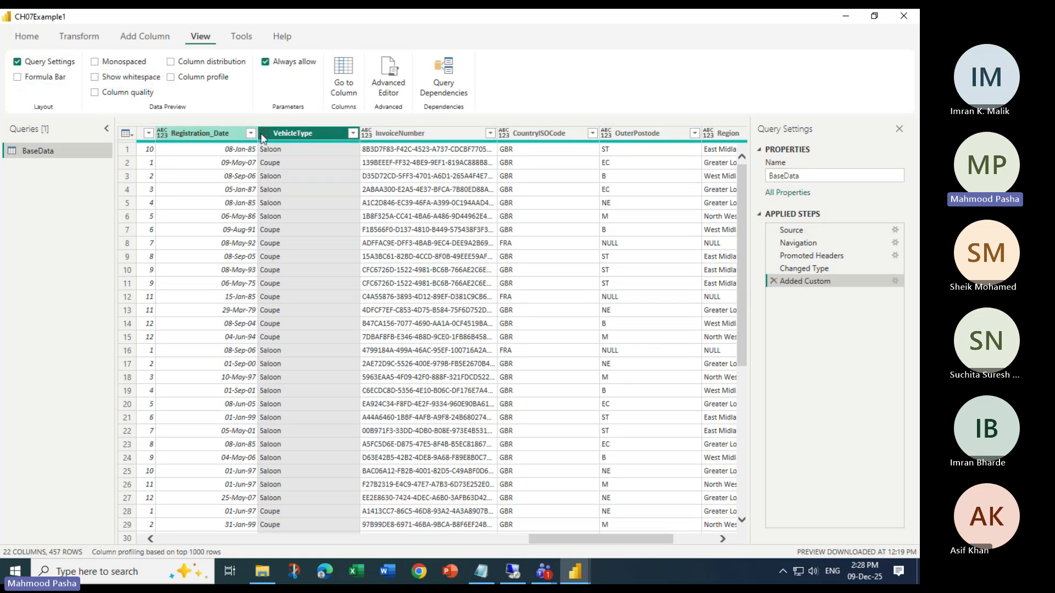
{"action": "left_click", "coordinate": [18, 78]}
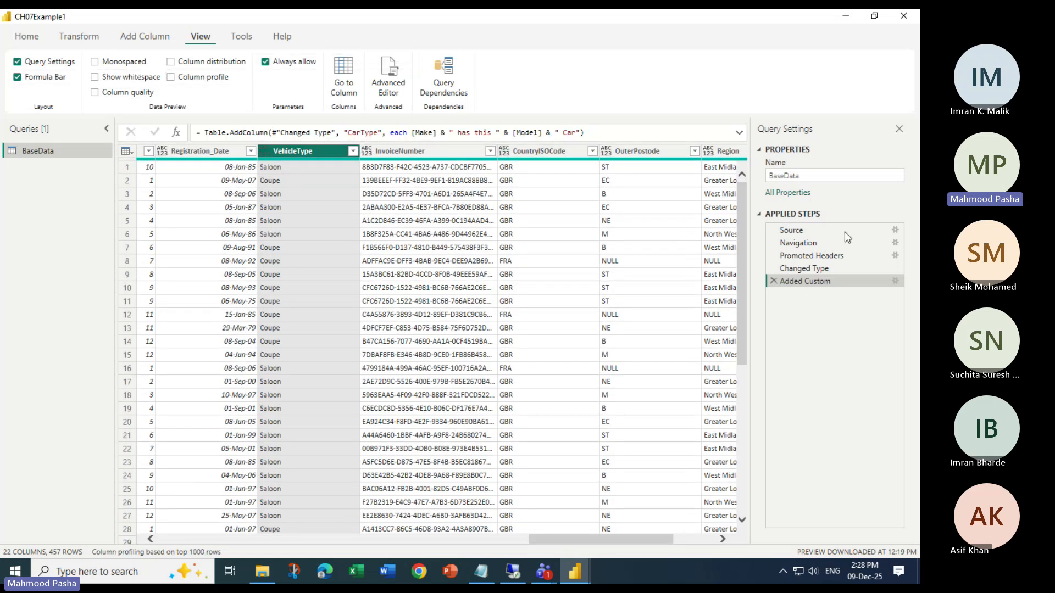
{"action": "left_click", "coordinate": [88, 38]}
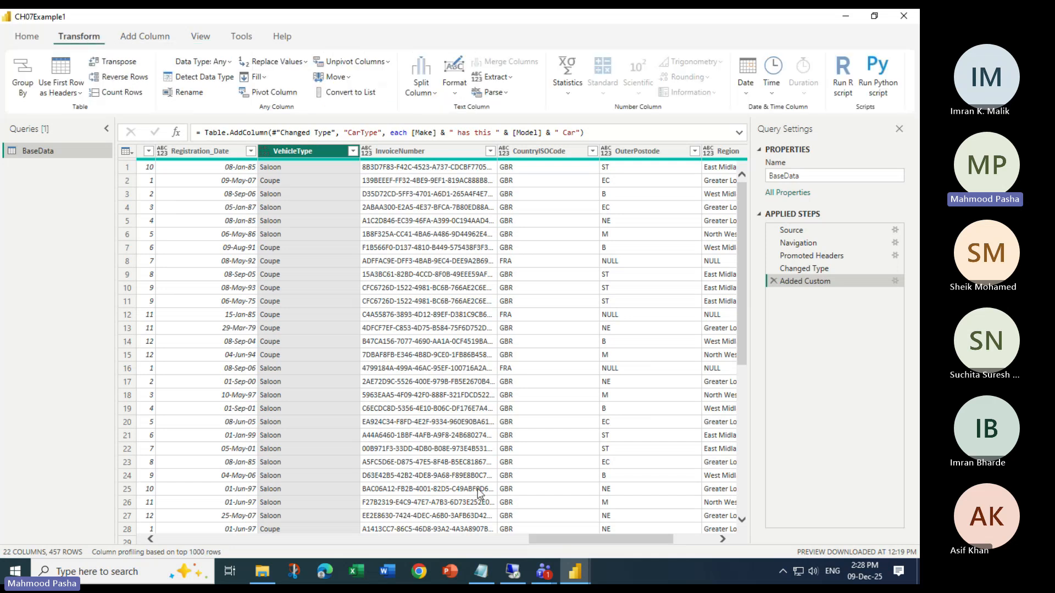
Switch to the untitled Notepad note and start a new line reading "GrossMa" below the "Box --> Fruits" line, separated by blank lines
{"action": "mouse_move", "coordinate": [486, 573]}
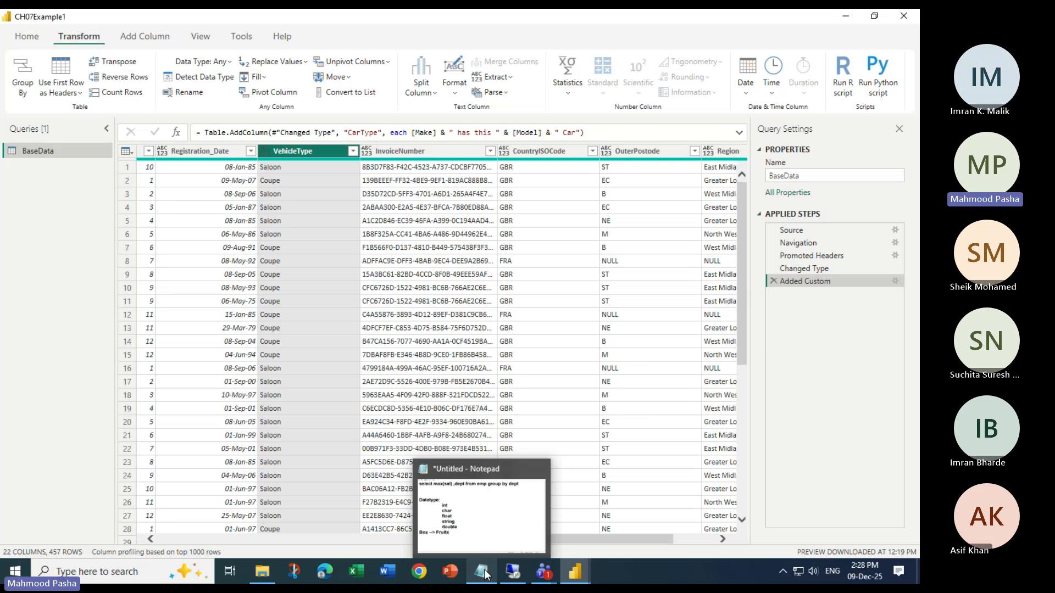
{"action": "left_click", "coordinate": [484, 570]}
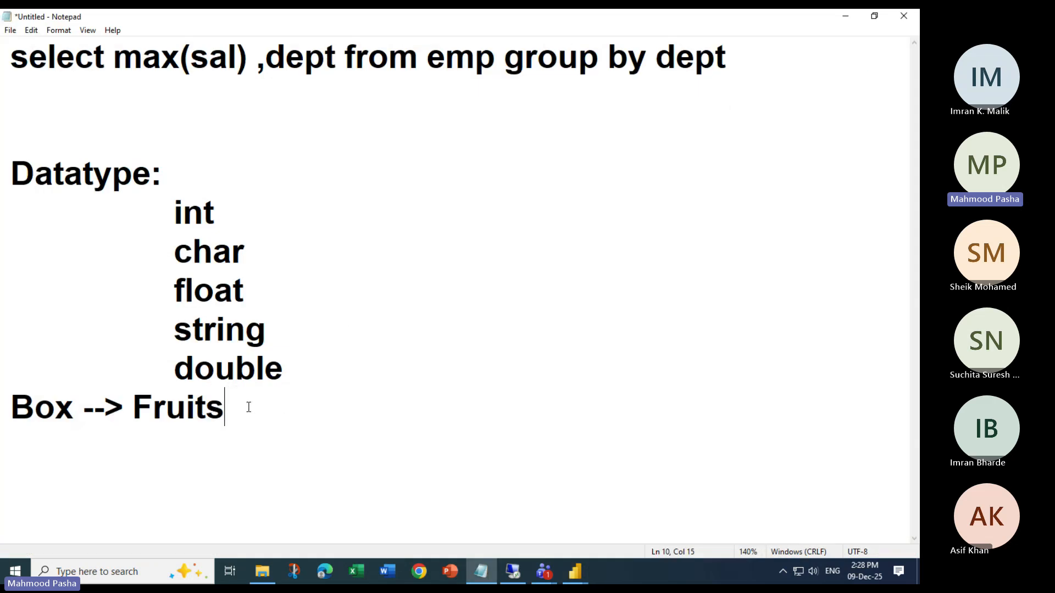
{"action": "key", "text": "Return"}
{"action": "key", "text": "Return"}
{"action": "key", "text": "Return"}
{"action": "key", "text": "Return"}
{"action": "key", "text": "Return"}
{"action": "key", "text": "Return"}
{"action": "key", "text": "Return"}
{"action": "key", "text": "Return"}
{"action": "key", "text": "Return"}
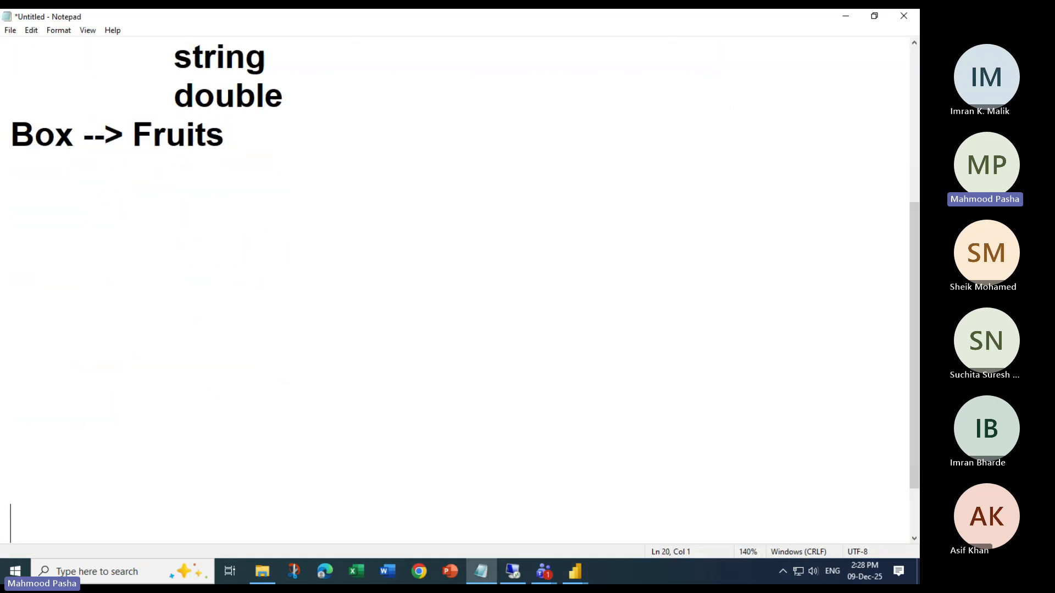
{"action": "left_click", "coordinate": [248, 407]}
{"action": "key", "text": "Return"}
{"action": "type", "text": "Gros"}
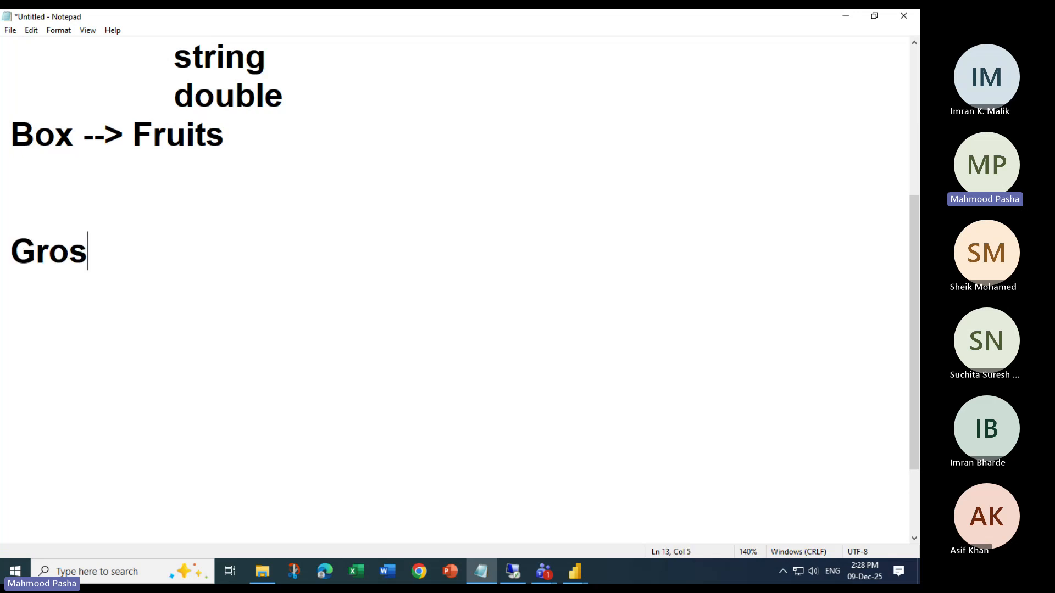
{"action": "type", "text": "sMArg"}
{"action": "key", "text": "BackSpace"}
{"action": "key", "text": "BackSpace"}
{"action": "key", "text": "BackSpace"}
{"action": "type", "text": "a"}
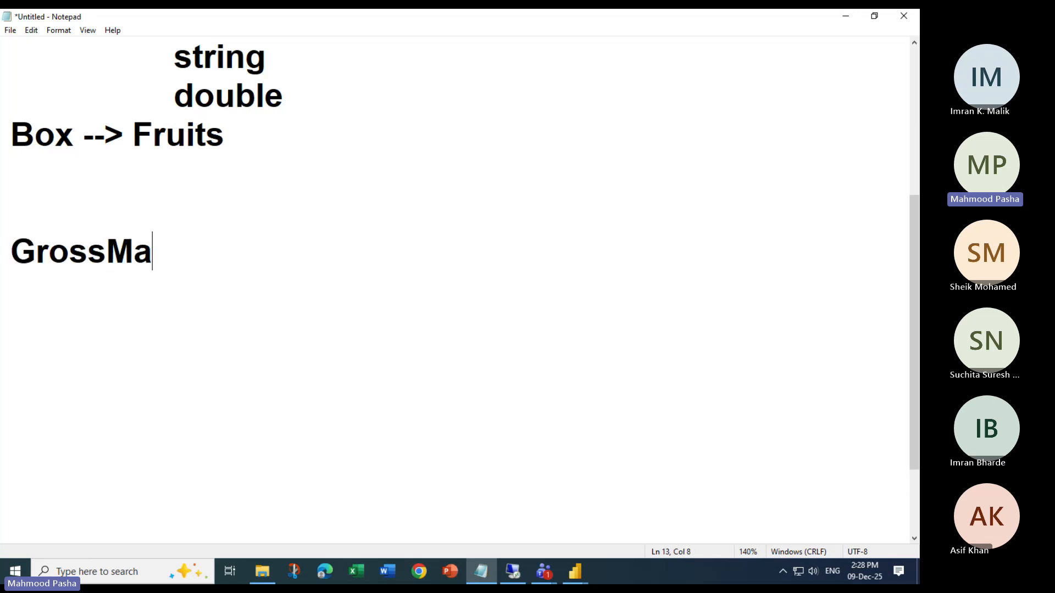
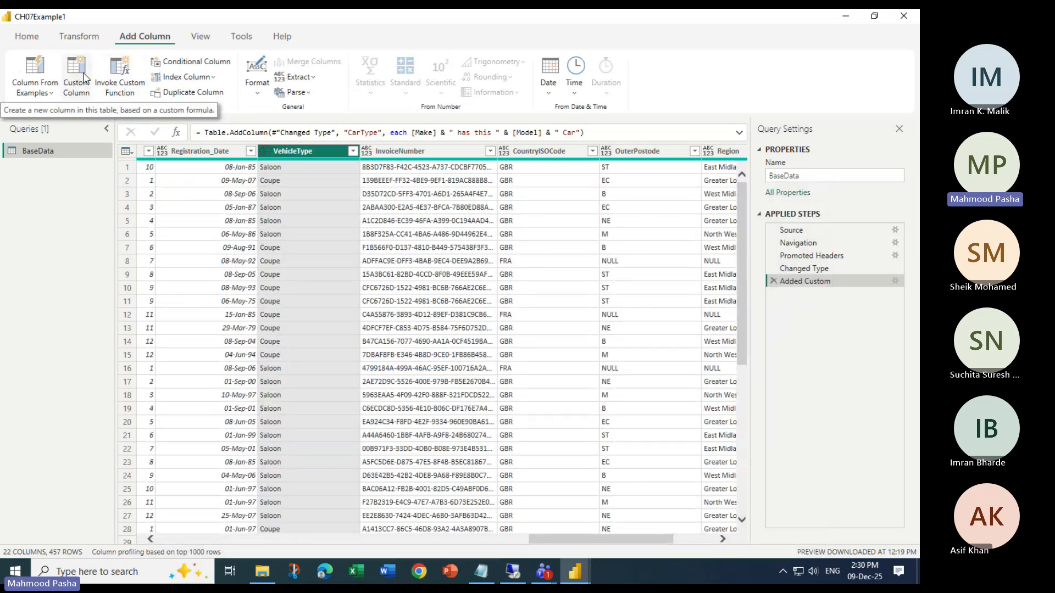
Start a new custom column in the BaseData query and name it GrossMargin
{"action": "left_click_drag", "start_coordinate": [572, 539], "coordinate": [694, 552]}
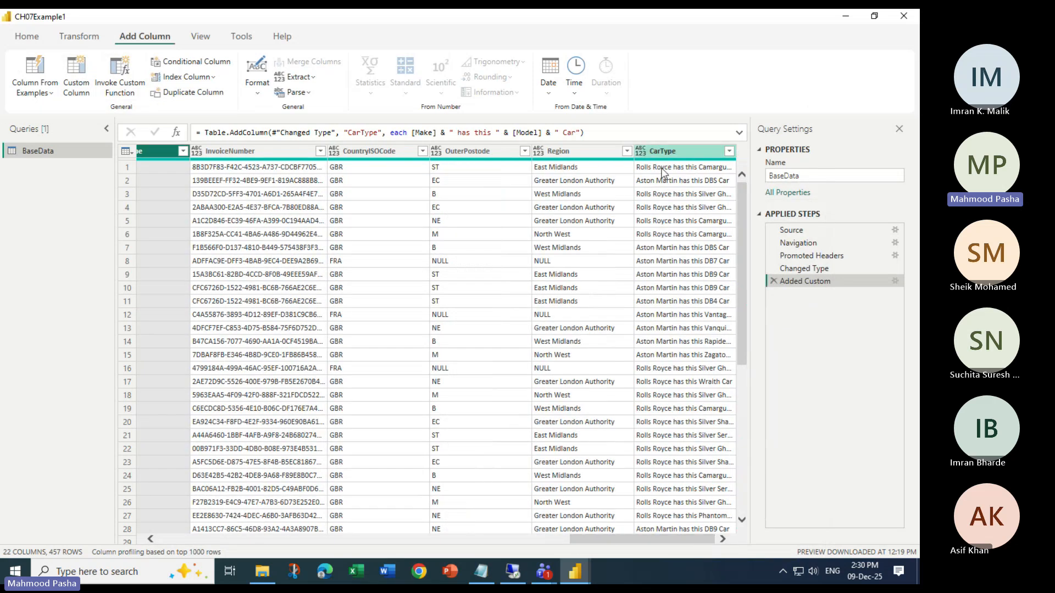
{"action": "left_click", "coordinate": [73, 77]}
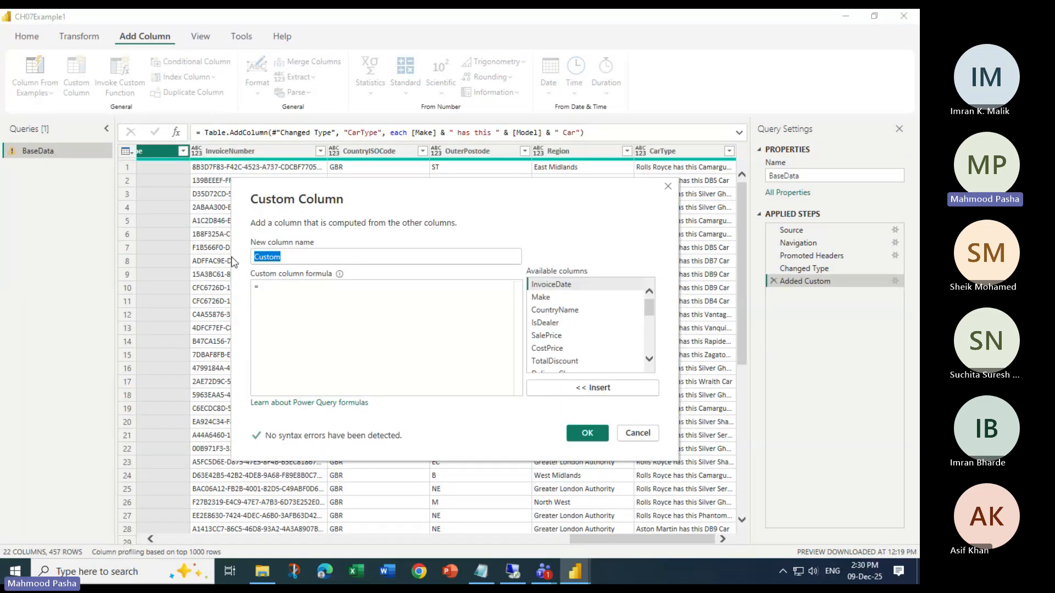
{"action": "type", "text": "GrossMArgf"}
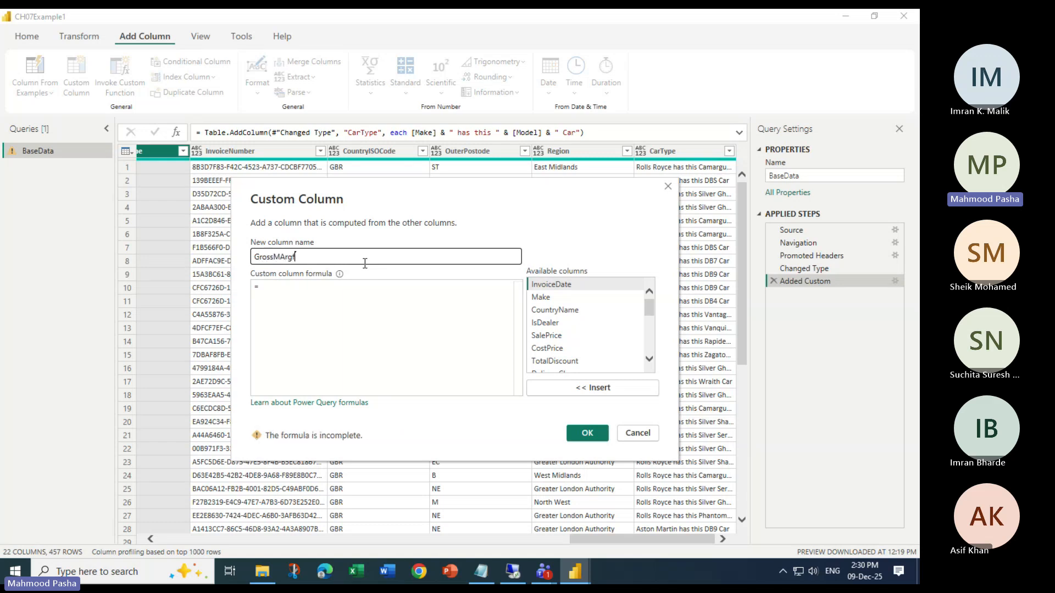
{"action": "key", "text": "BackSpace"}
{"action": "key", "text": "BackSpace"}
{"action": "type", "text": "arg"}
{"action": "left_click", "coordinate": [332, 298]}
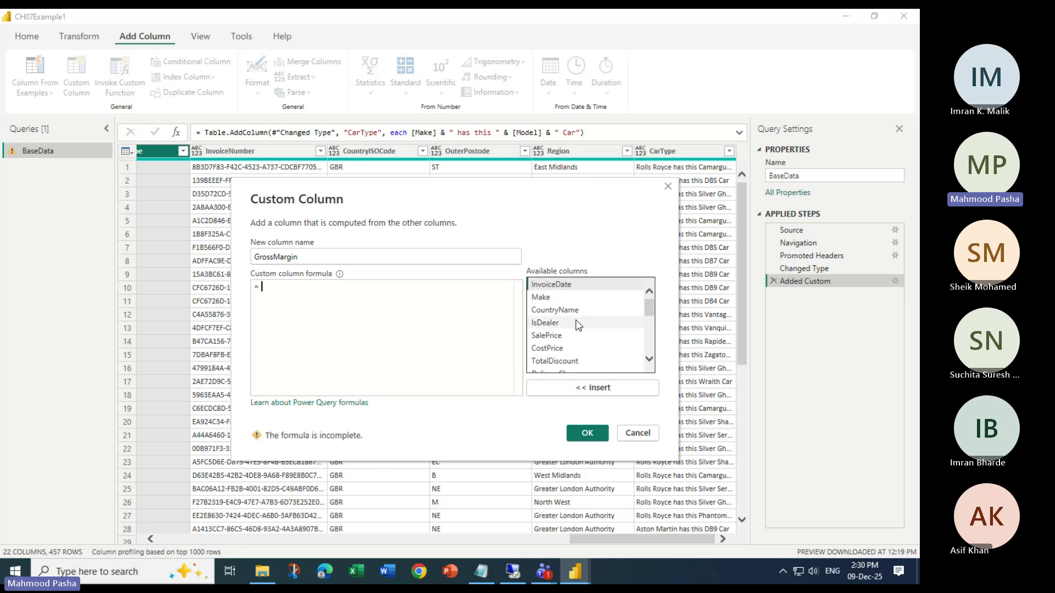
Set the GrossMargin formula to [SalePrice]-[CostPrice] and create the column
{"action": "left_click", "coordinate": [560, 337]}
{"action": "left_click", "coordinate": [591, 387]}
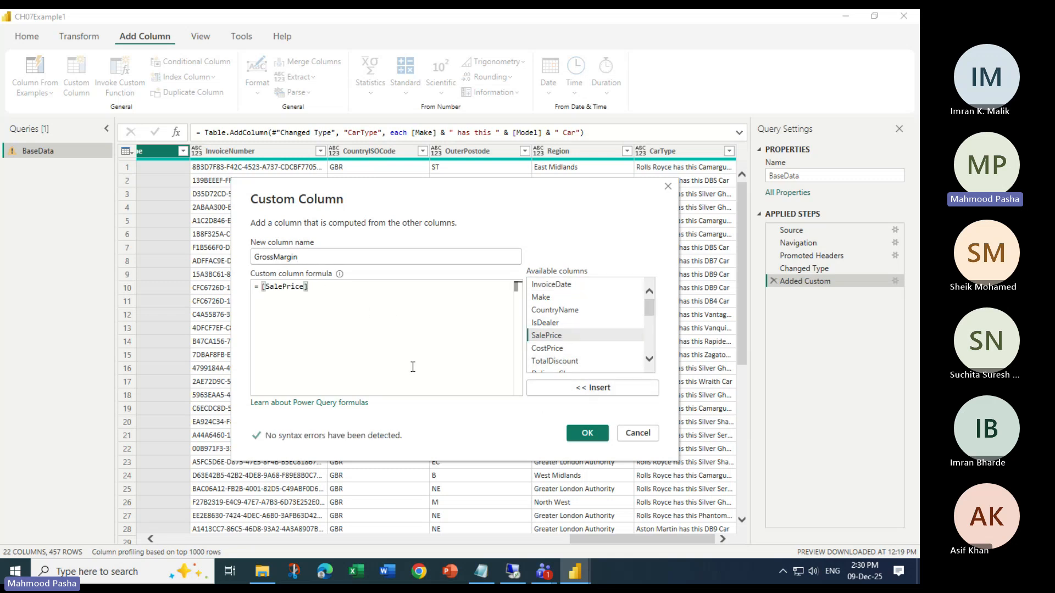
{"action": "type", "text": "-"}
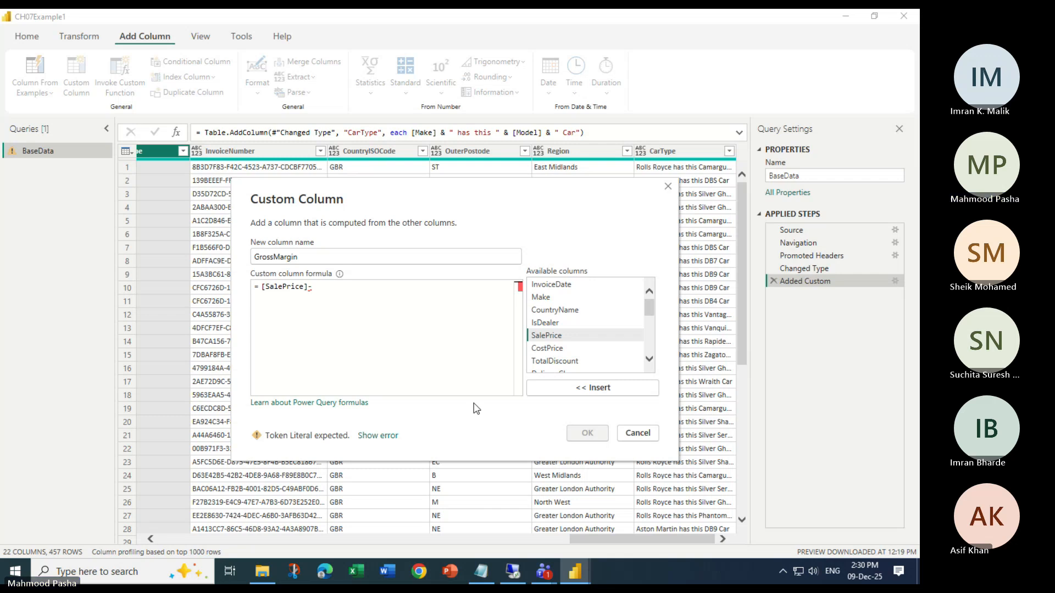
{"action": "scroll", "coordinate": [596, 340], "scroll_direction": "down", "scroll_amount": 1}
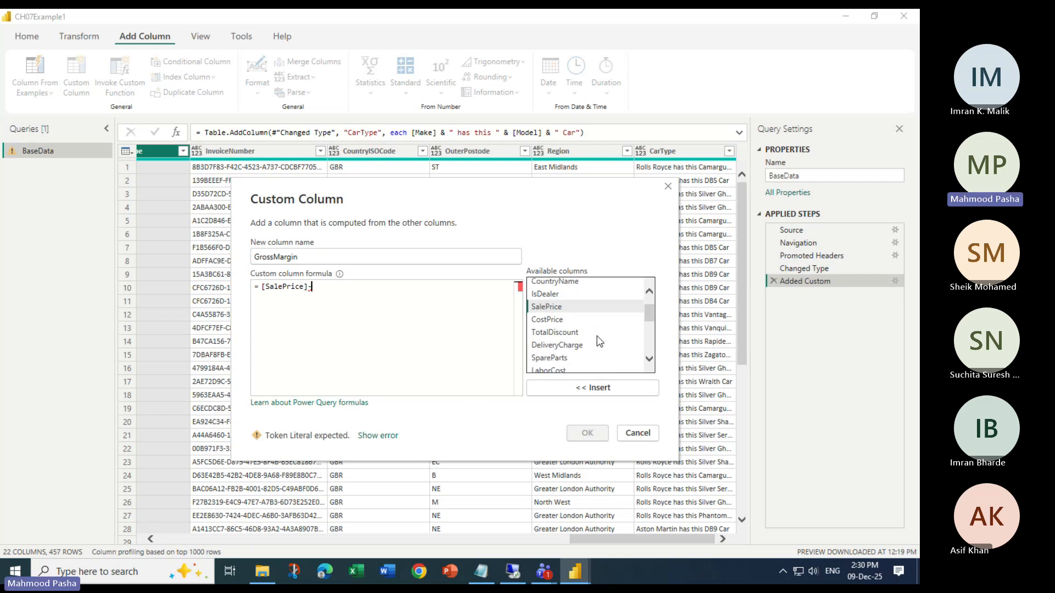
{"action": "left_click", "coordinate": [549, 321]}
{"action": "left_click", "coordinate": [584, 388]}
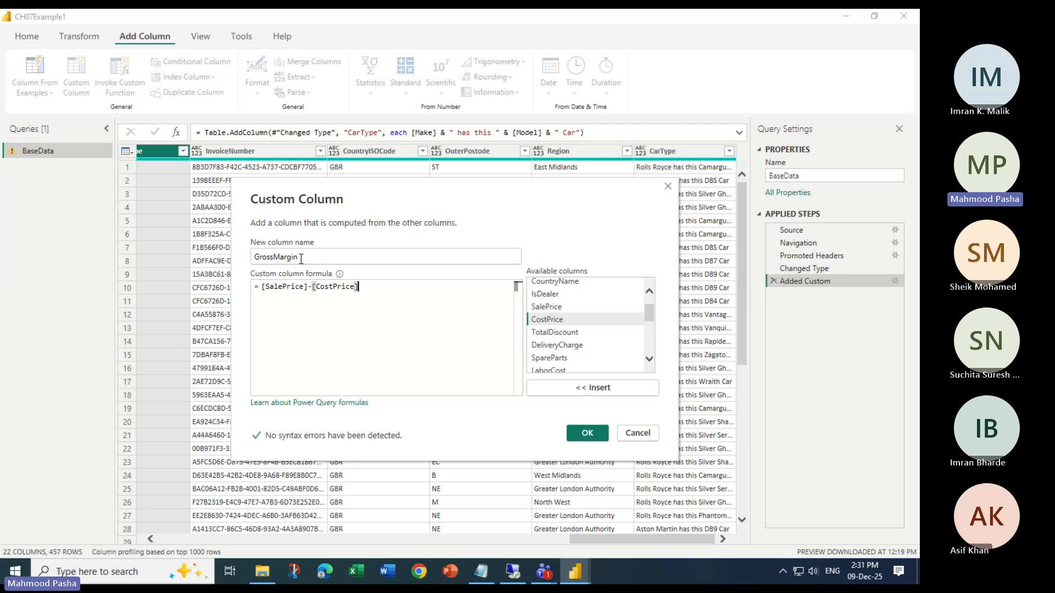
{"action": "left_click", "coordinate": [587, 434]}
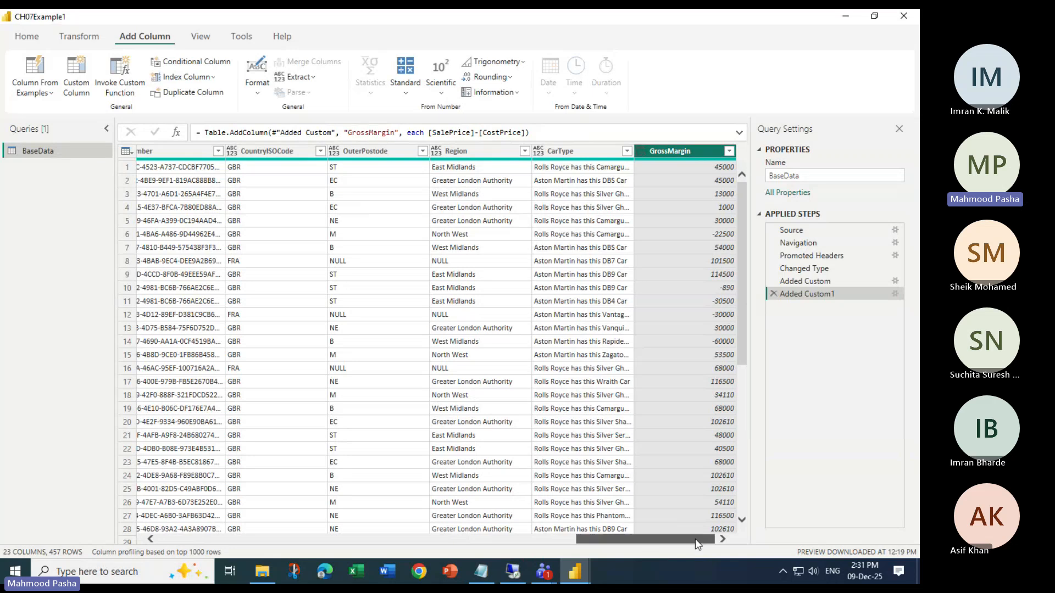
Reopen the GrossMargin custom column's definition, review its name and formula, and accept it without edits
{"action": "double_click", "coordinate": [800, 297]}
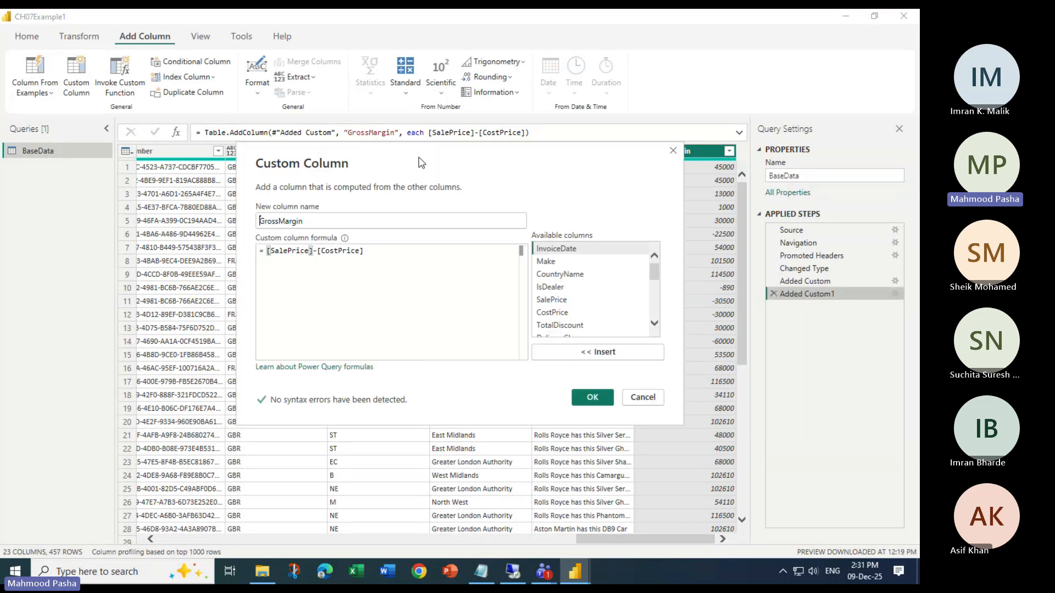
{"action": "left_click_drag", "start_coordinate": [421, 164], "coordinate": [355, 196]}
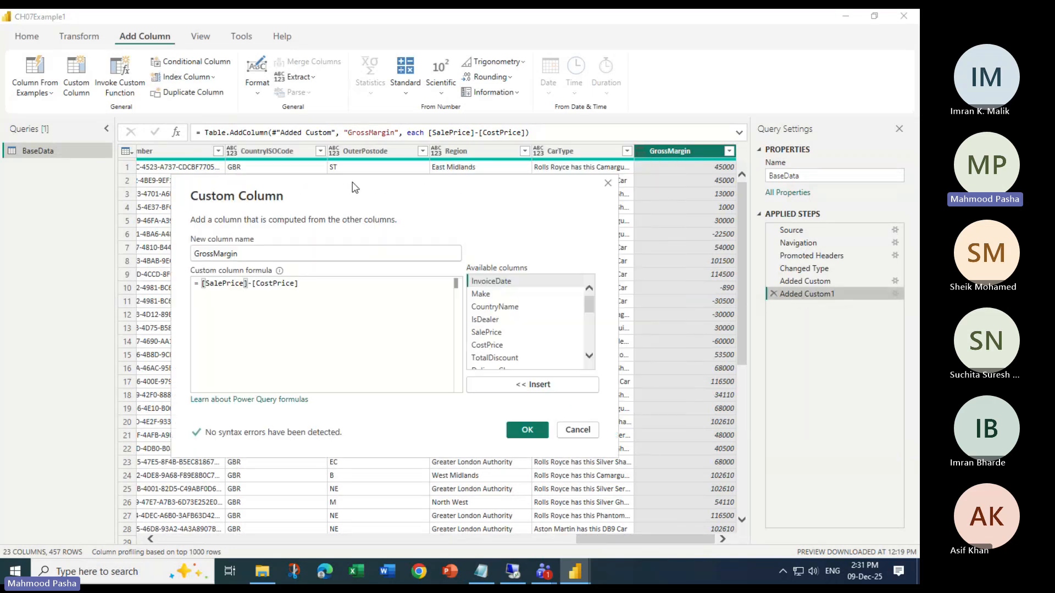
{"action": "left_click", "coordinate": [524, 432]}
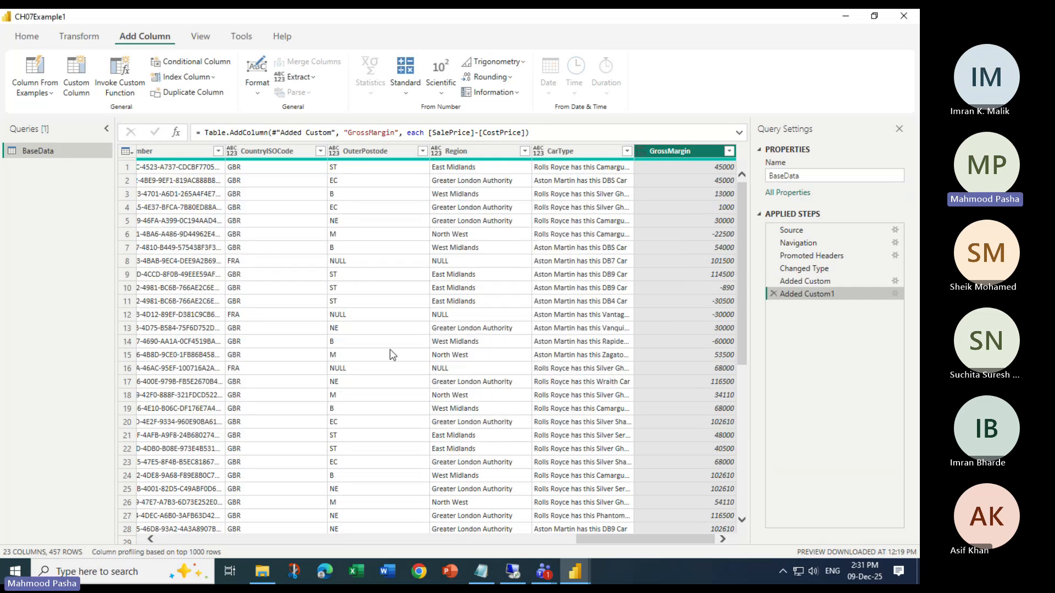
Select the SalePrice column and examine the Standard arithmetic operations offered for adding a calculated column
{"action": "left_click_drag", "start_coordinate": [589, 537], "coordinate": [236, 529]}
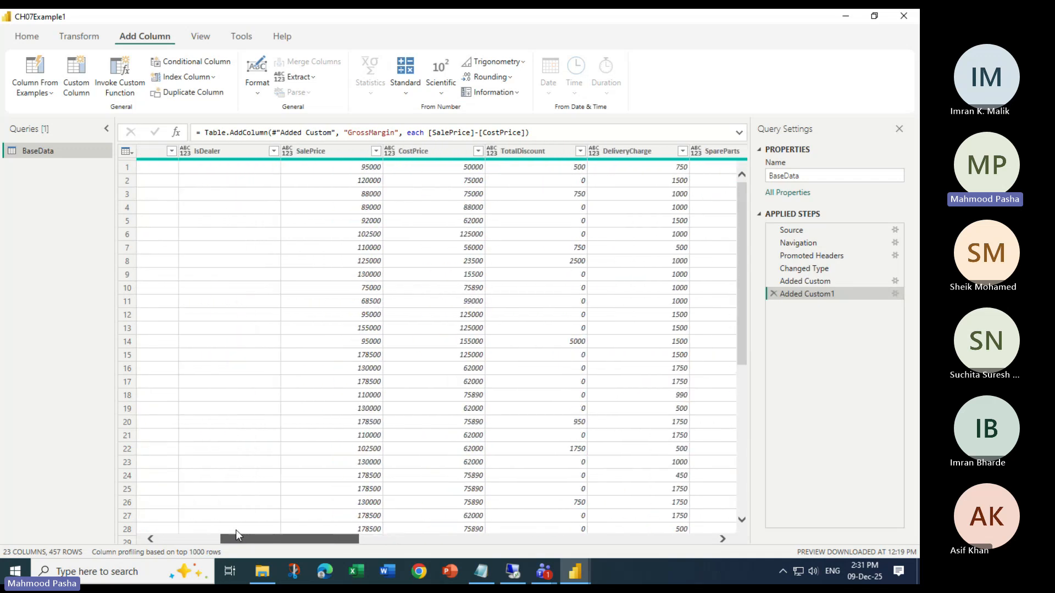
{"action": "left_click", "coordinate": [318, 152]}
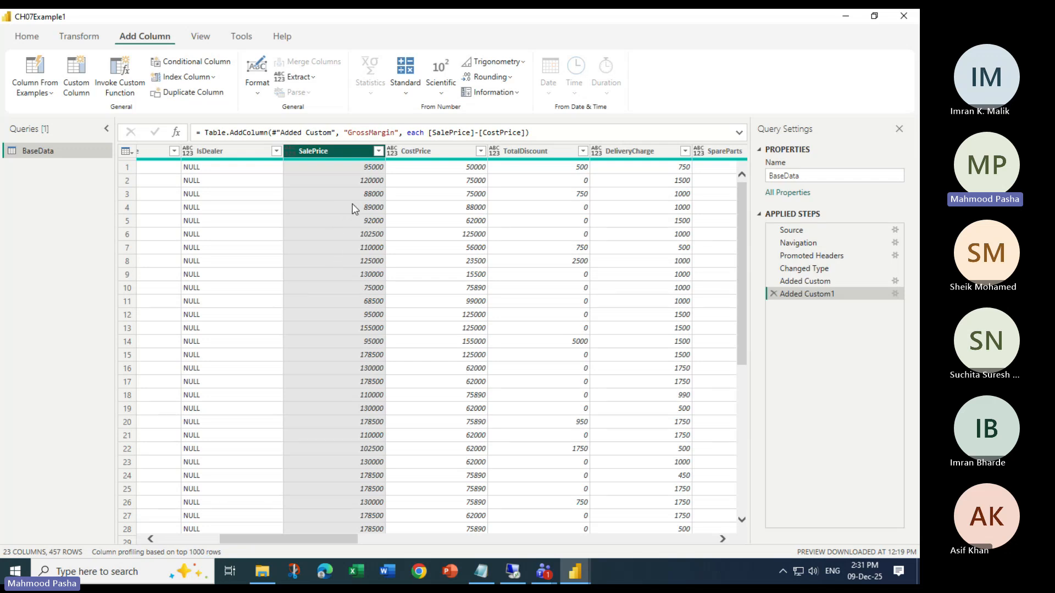
{"action": "left_click", "coordinate": [78, 37]}
{"action": "left_click", "coordinate": [140, 40]}
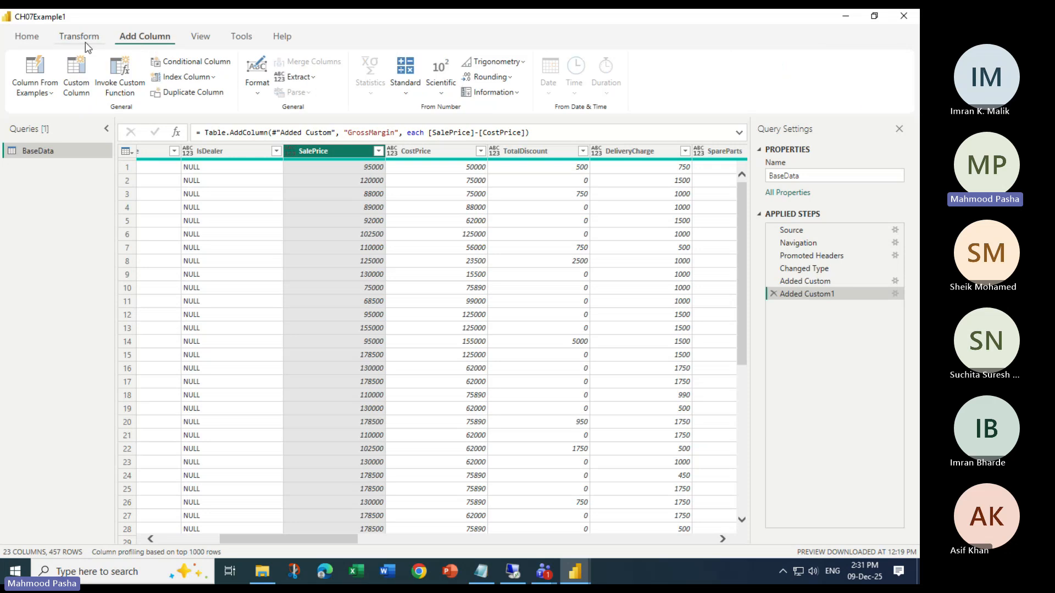
{"action": "left_click", "coordinate": [80, 42]}
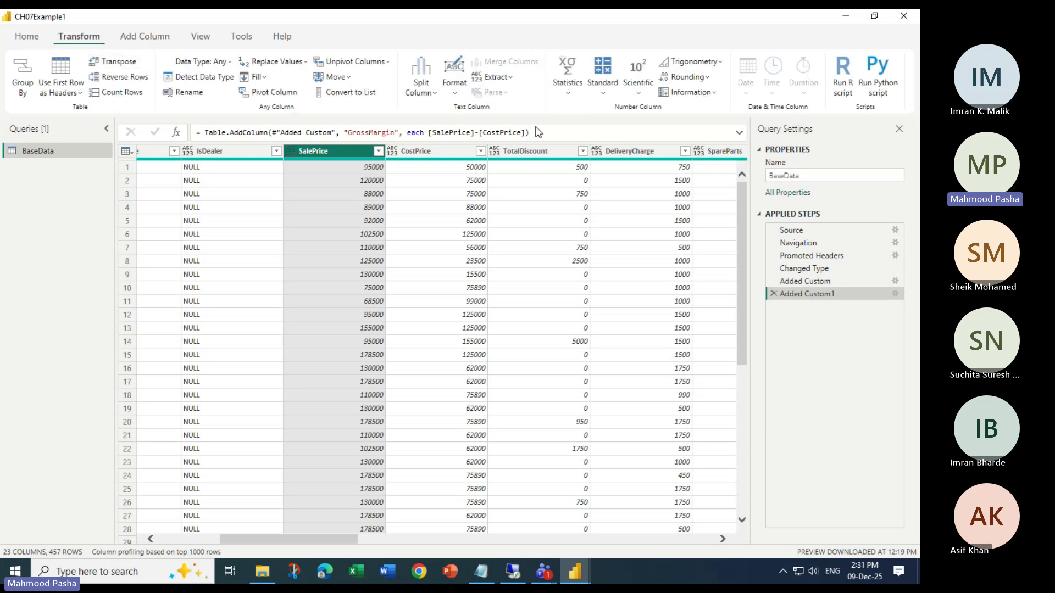
{"action": "left_click", "coordinate": [603, 77]}
{"action": "left_click", "coordinate": [144, 36]}
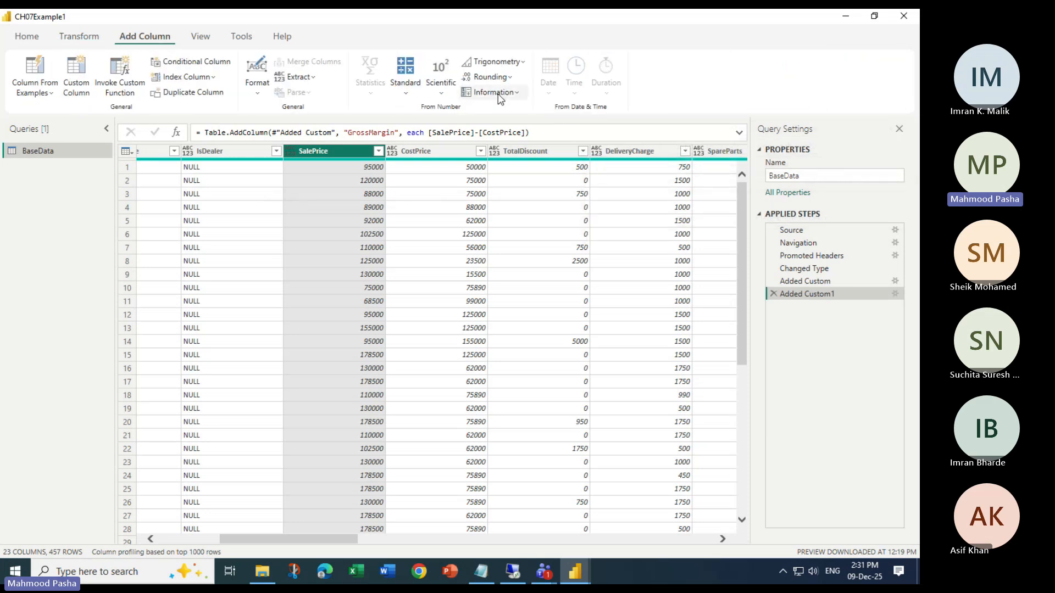
{"action": "left_click", "coordinate": [407, 97]}
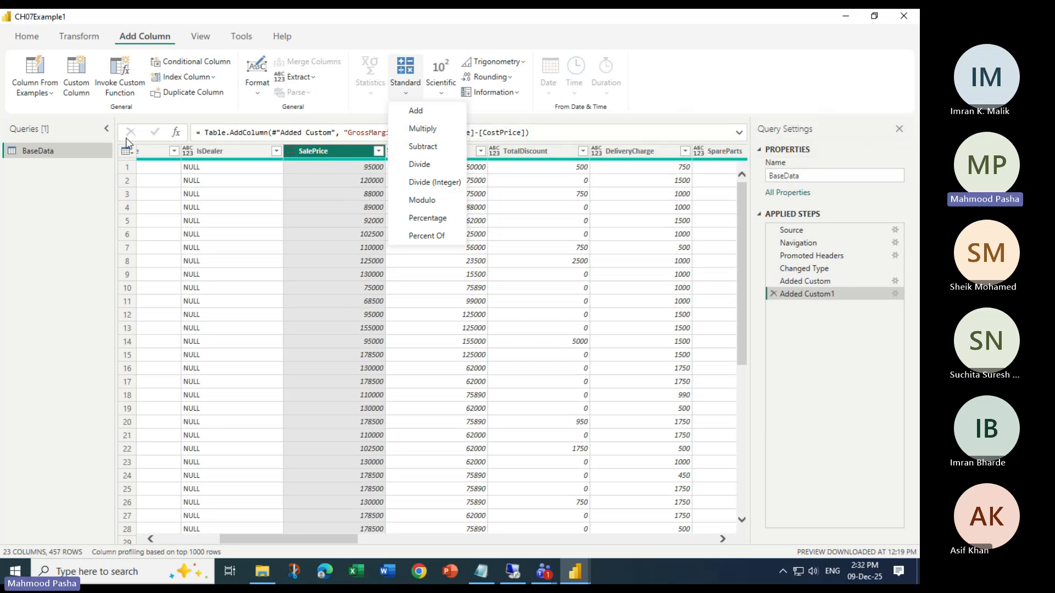
{"action": "left_click", "coordinate": [70, 182]}
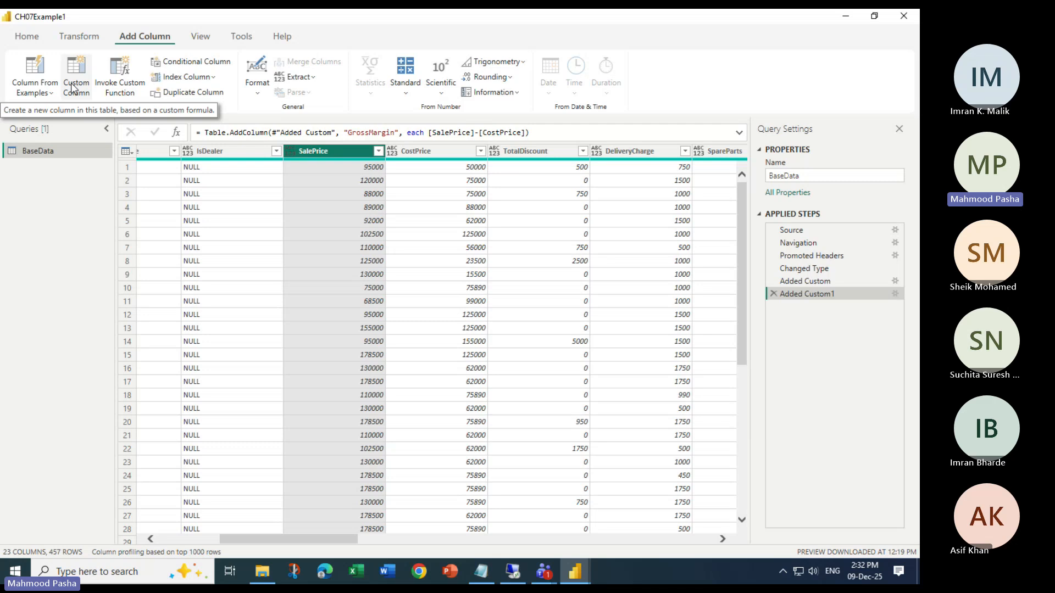
Switch to the untitled Notepad note, review the NetSalePrice sales tax rate and its saleprice*1.2 formula, and return to Power Query Editor
{"action": "left_click", "coordinate": [484, 574]}
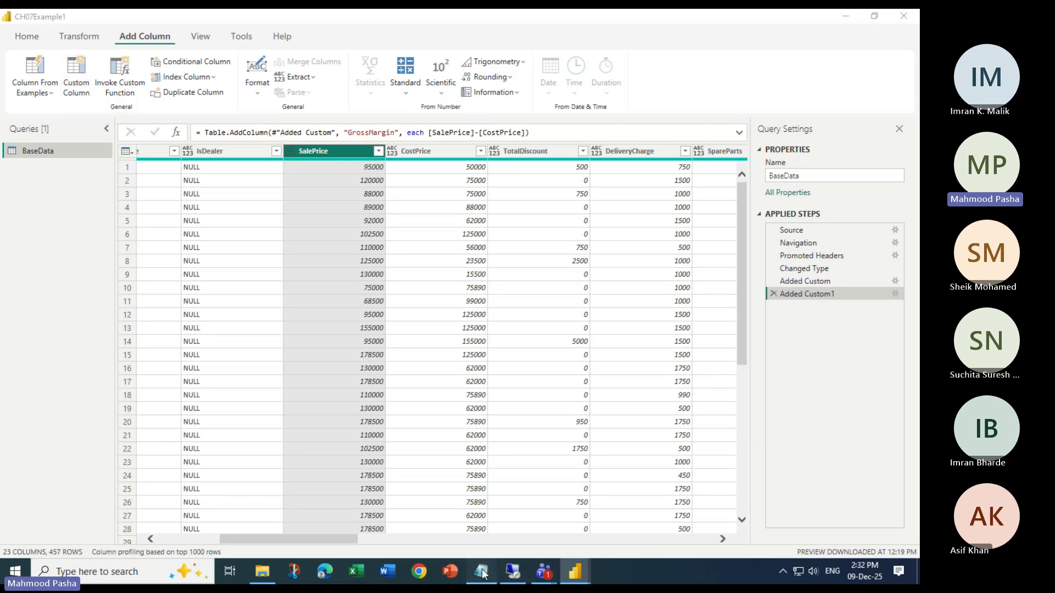
{"action": "left_click_drag", "start_coordinate": [9, 312], "coordinate": [175, 308]}
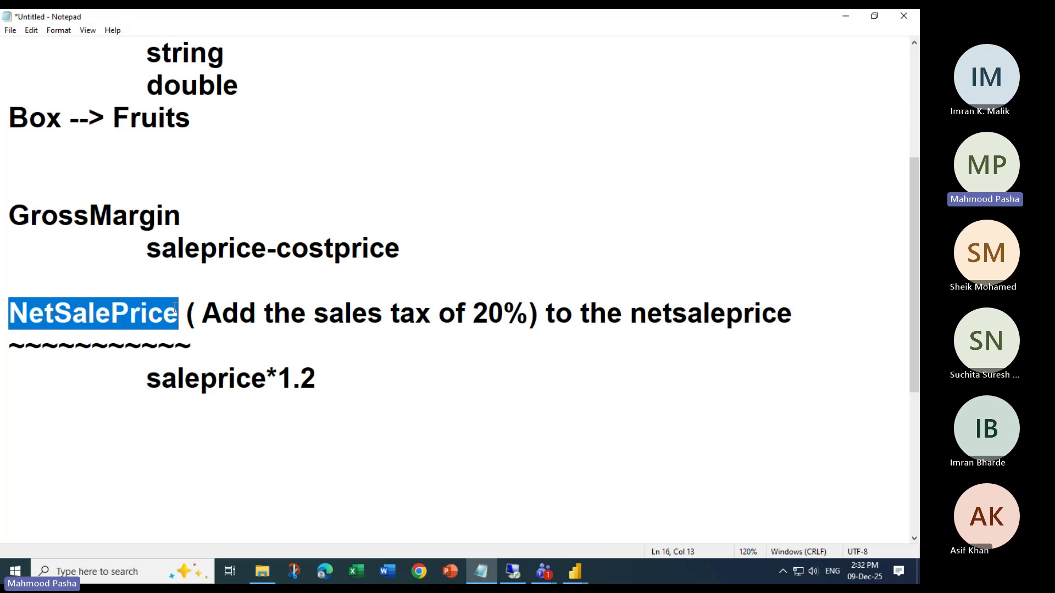
{"action": "left_click_drag", "start_coordinate": [325, 379], "coordinate": [149, 379]}
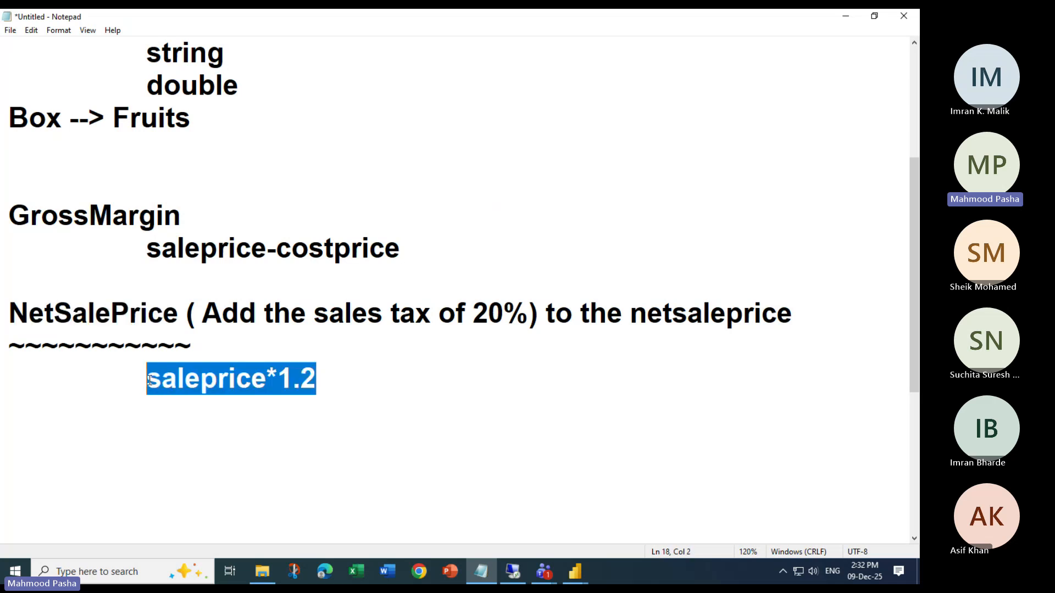
{"action": "left_click_drag", "start_coordinate": [474, 312], "coordinate": [509, 308]}
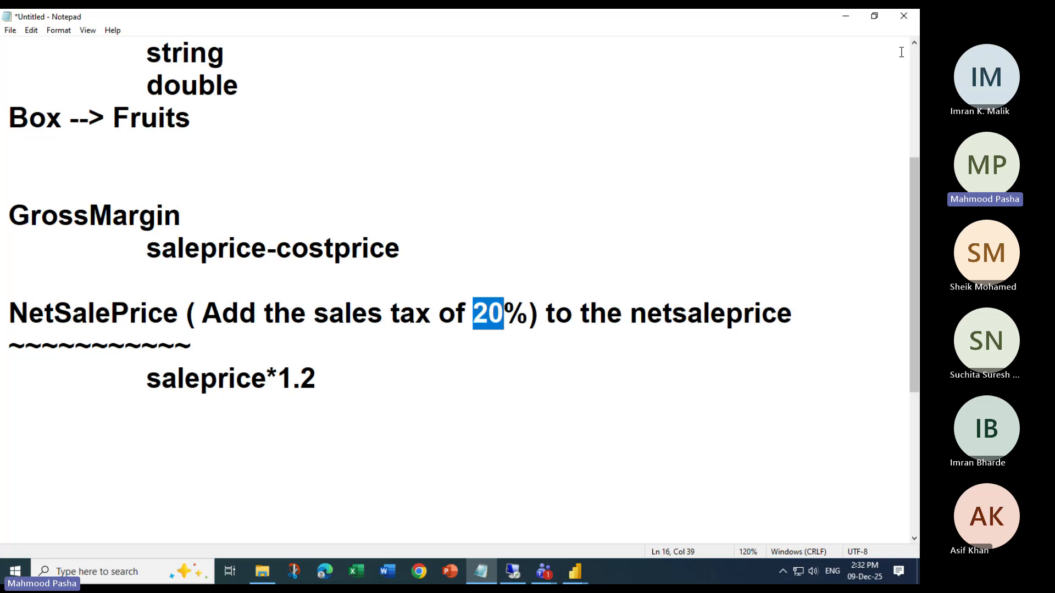
{"action": "left_click", "coordinate": [846, 15]}
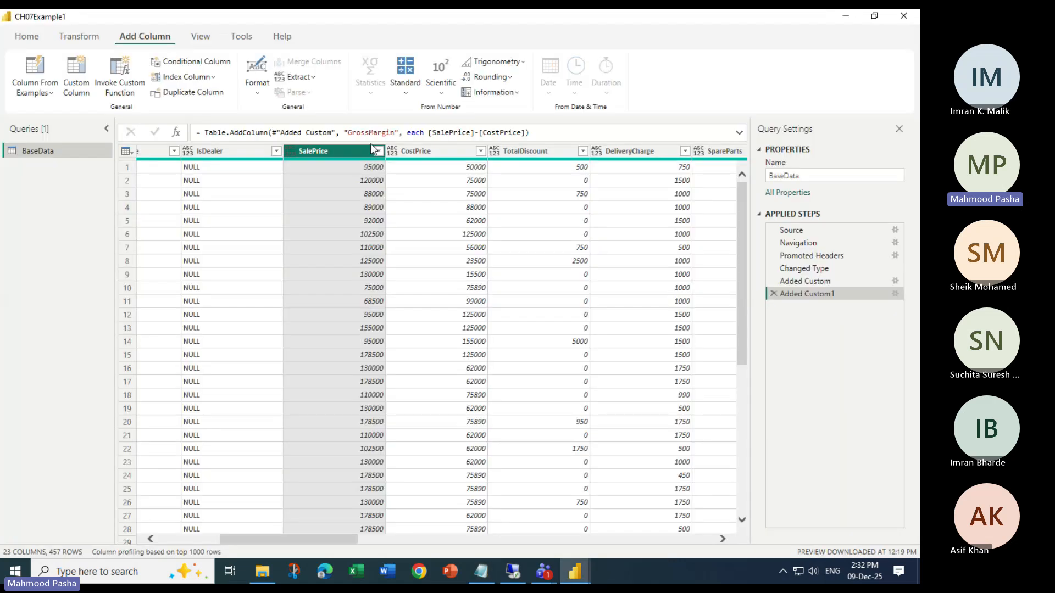
Start another custom column in BaseData and name it NetSalePrice
{"action": "left_click", "coordinate": [76, 74]}
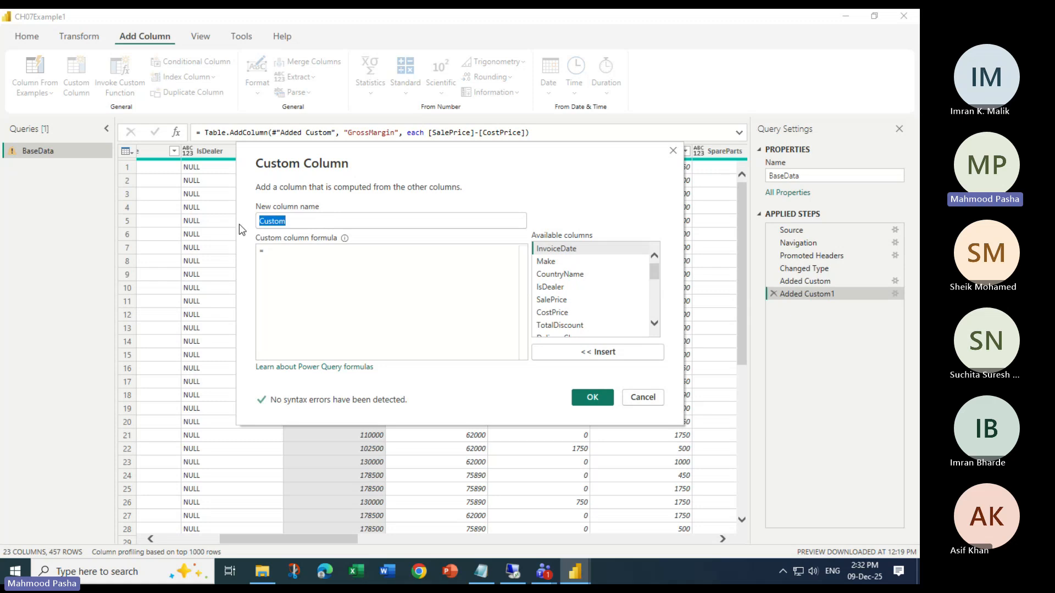
{"action": "type", "text": "Net"}
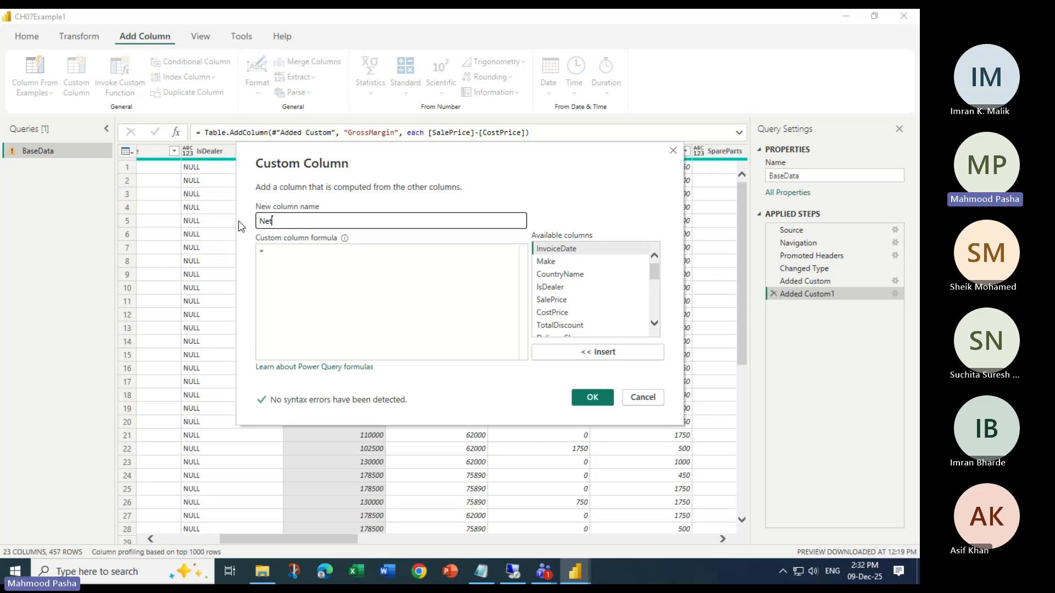
{"action": "type", "text": "SalePrice"}
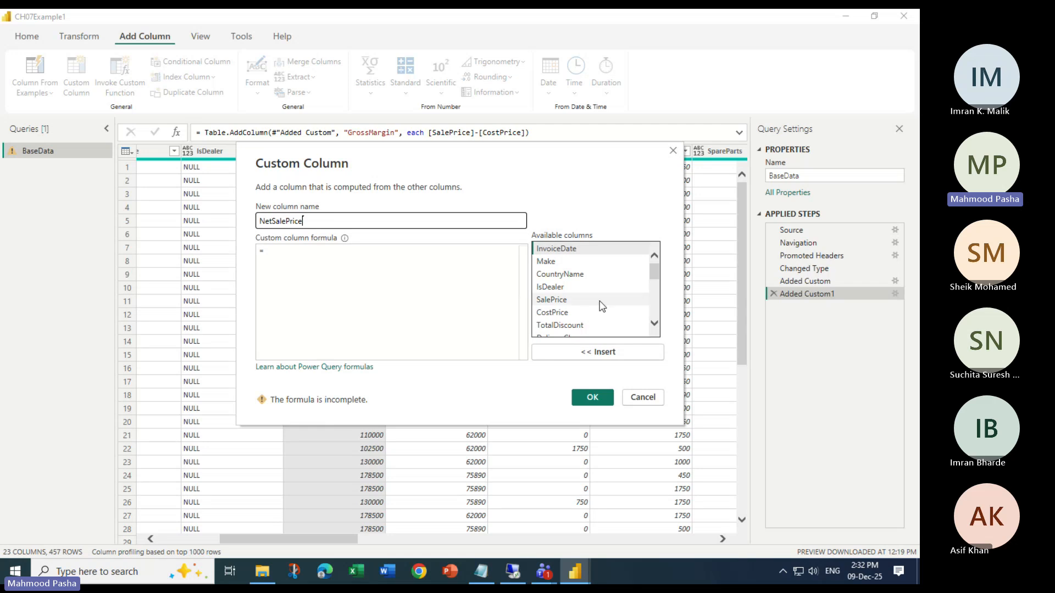
Set the NetSalePrice formula to [SalePrice]*1.2 and create the column
{"action": "left_click", "coordinate": [568, 302]}
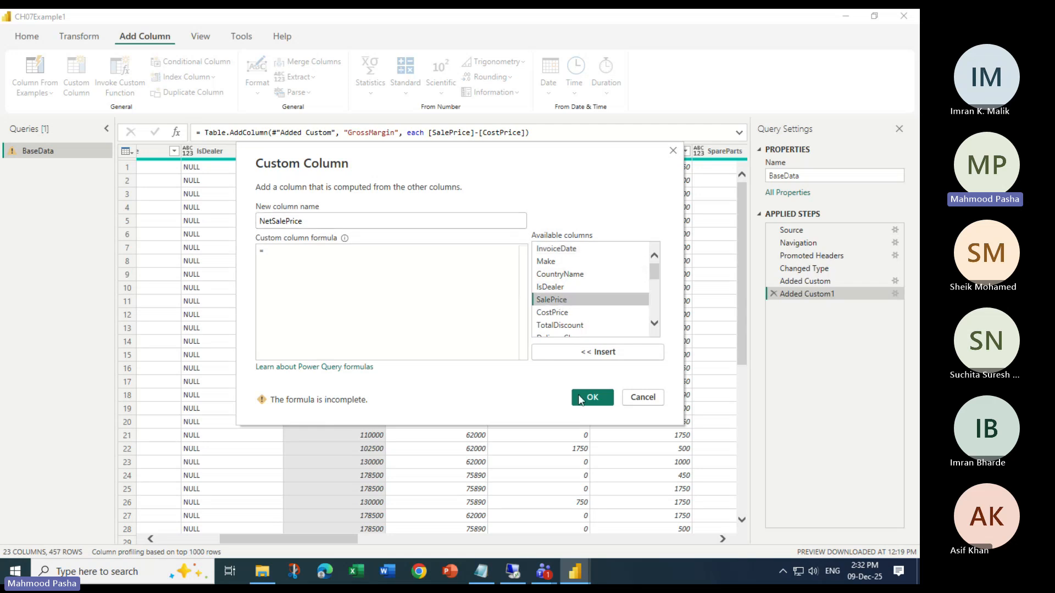
{"action": "left_click", "coordinate": [589, 353]}
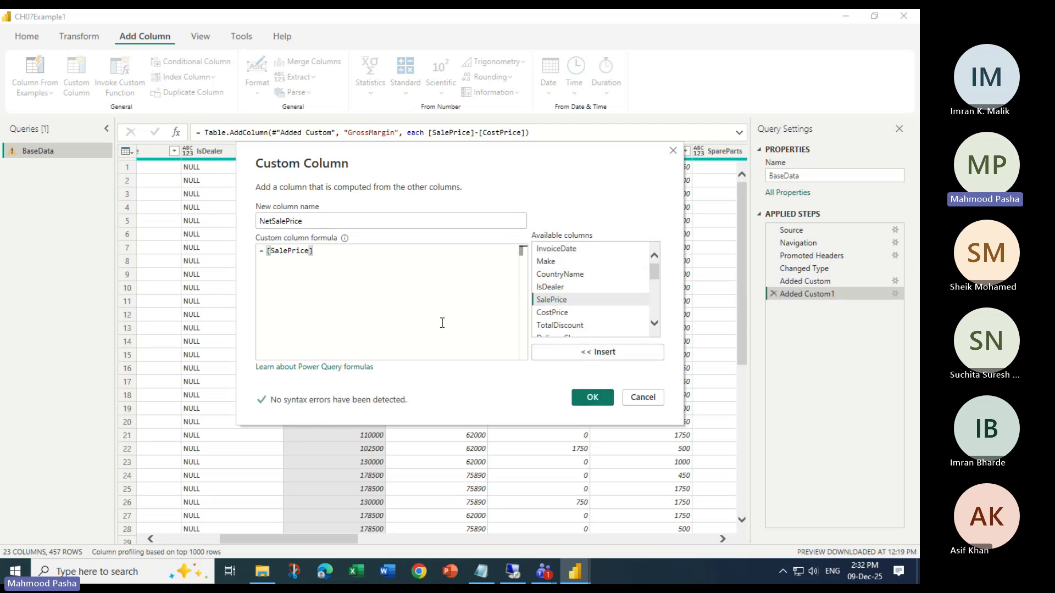
{"action": "type", "text": "*"}
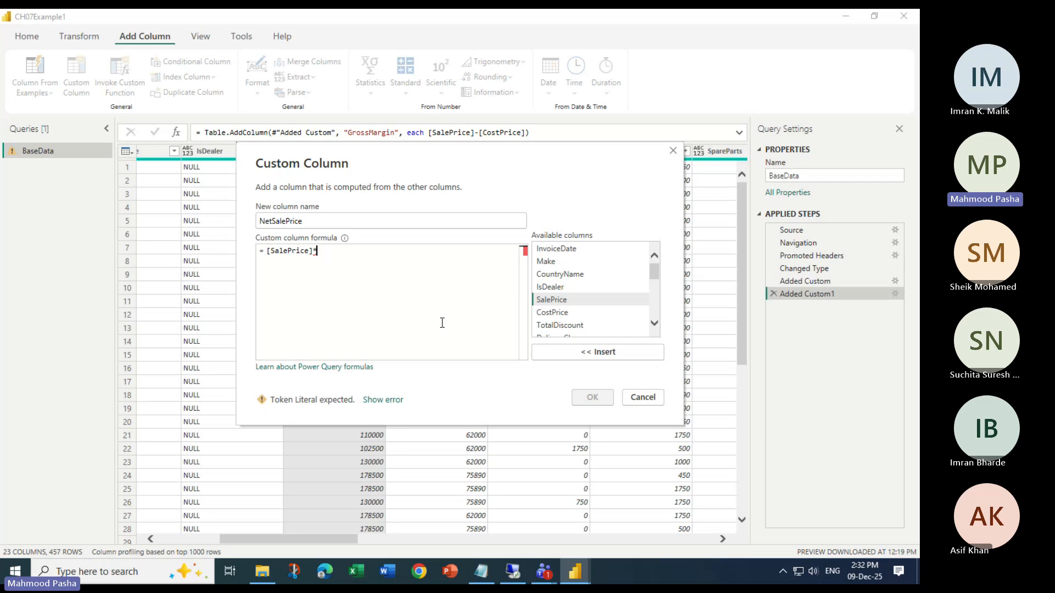
{"action": "type", "text": "1.2"}
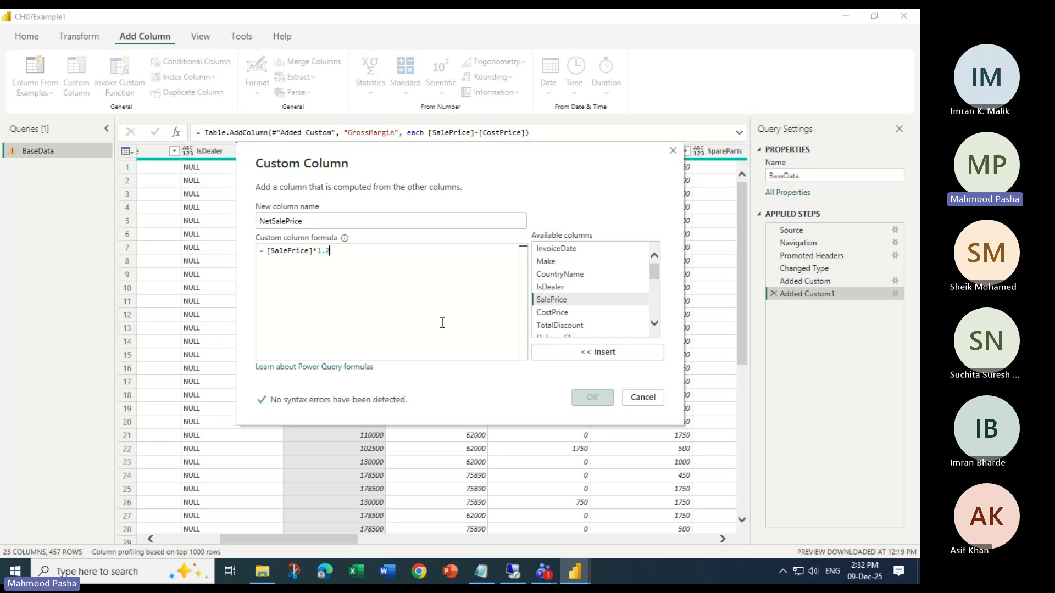
{"action": "left_click_drag", "start_coordinate": [331, 250], "coordinate": [316, 251]}
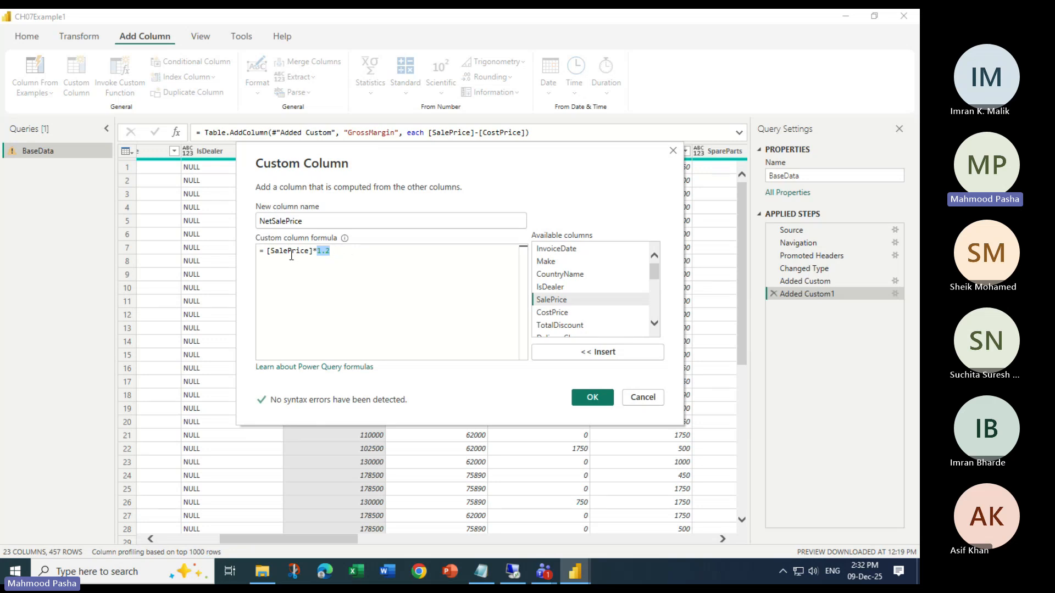
{"action": "left_click", "coordinate": [593, 394]}
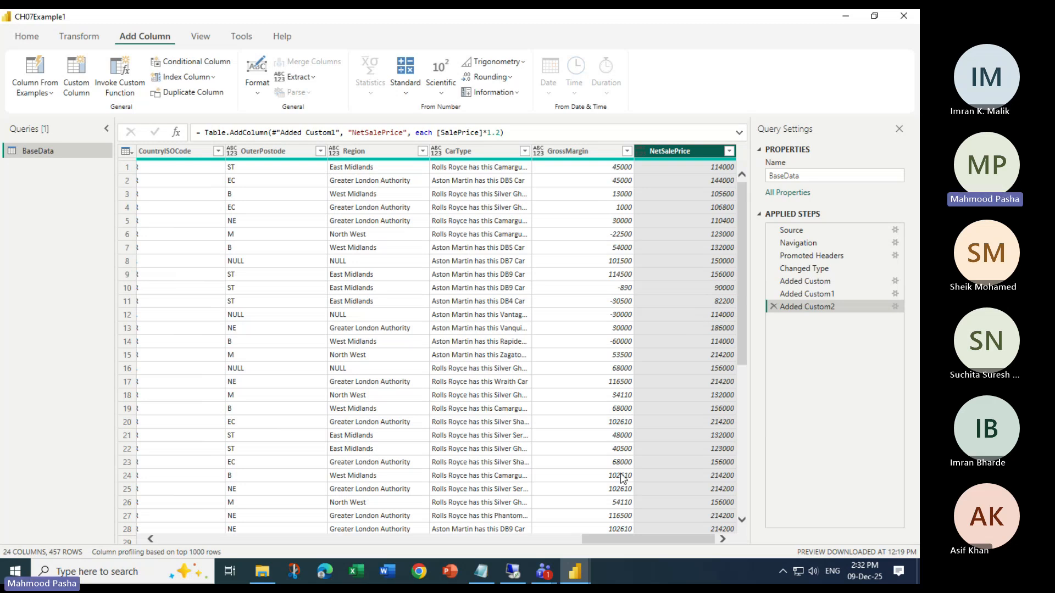
Select the InvoiceNumber column and compare the Extract options for adding a column with those for transforming it
{"action": "left_click_drag", "start_coordinate": [610, 535], "coordinate": [546, 535]}
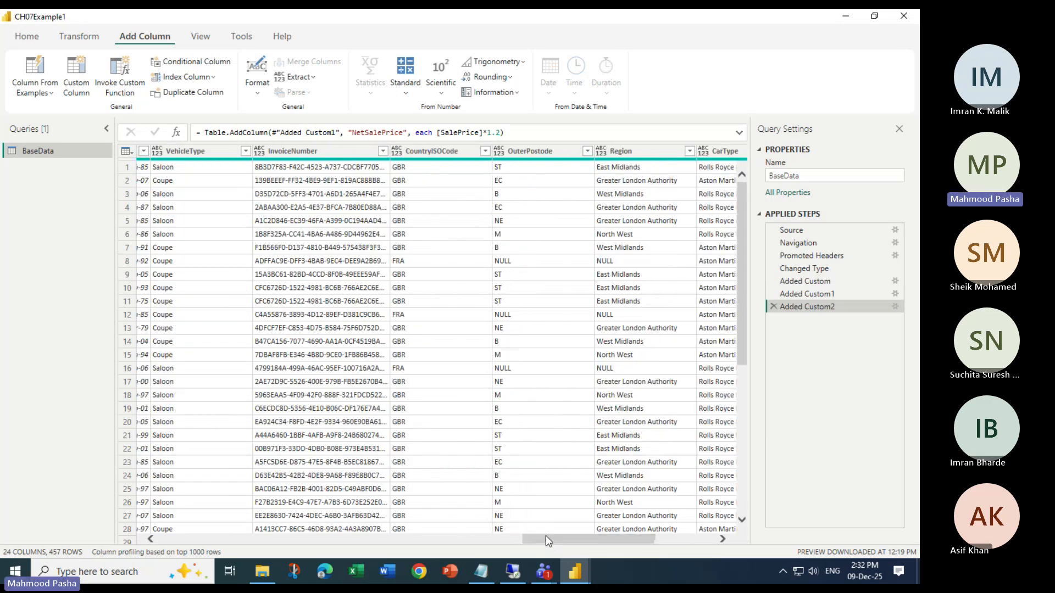
{"action": "left_click", "coordinate": [321, 149]}
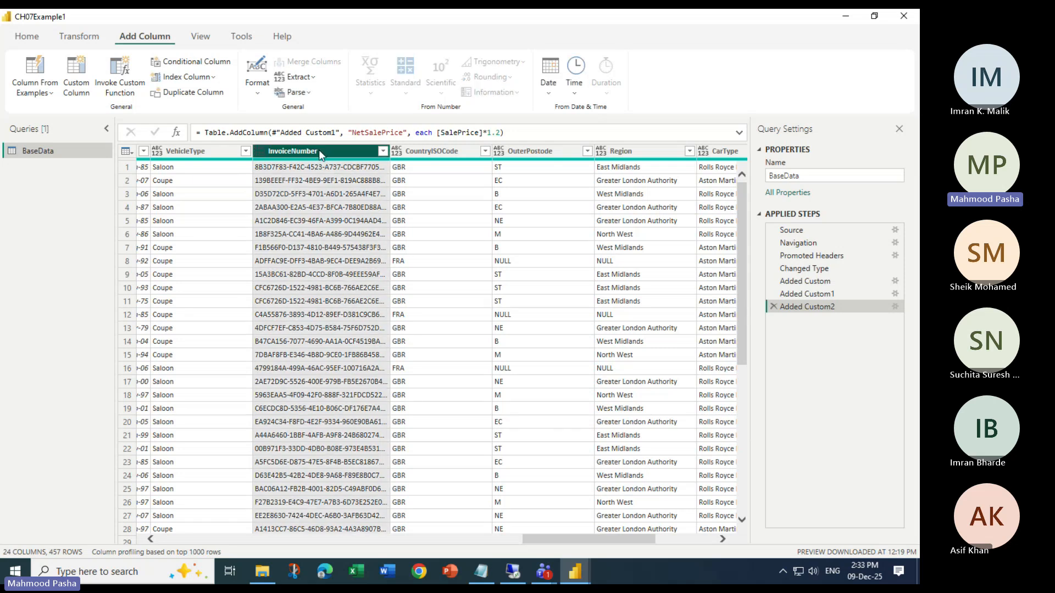
{"action": "left_click", "coordinate": [296, 77]}
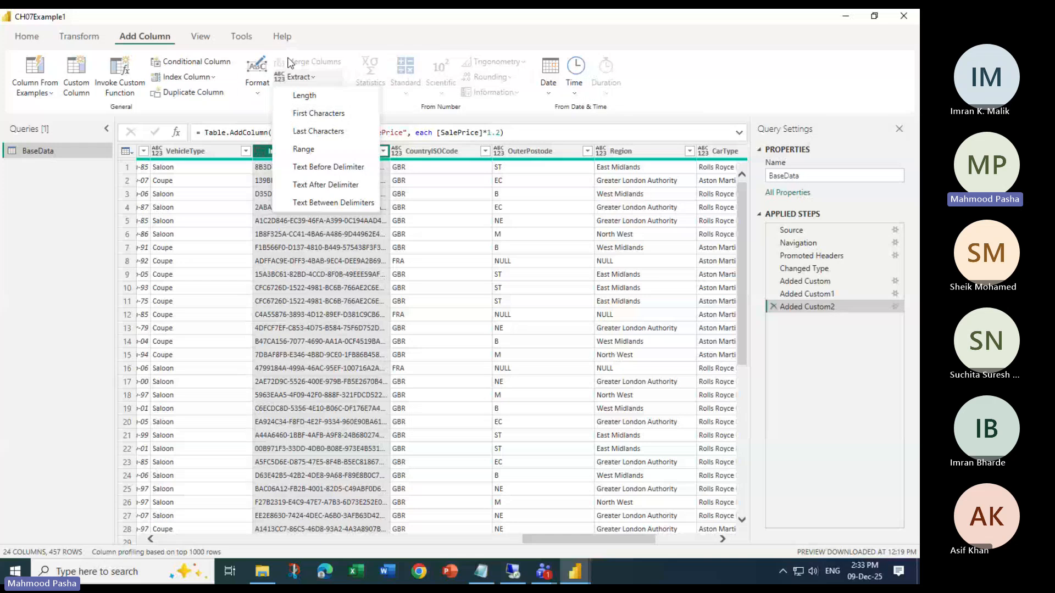
{"action": "left_click", "coordinate": [88, 40]}
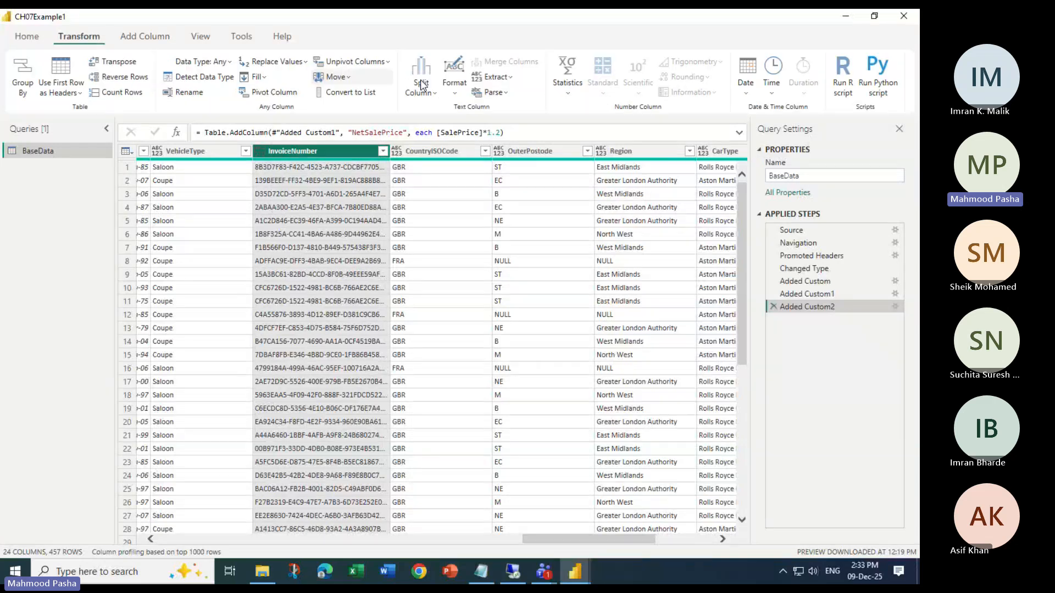
{"action": "left_click", "coordinate": [504, 80]}
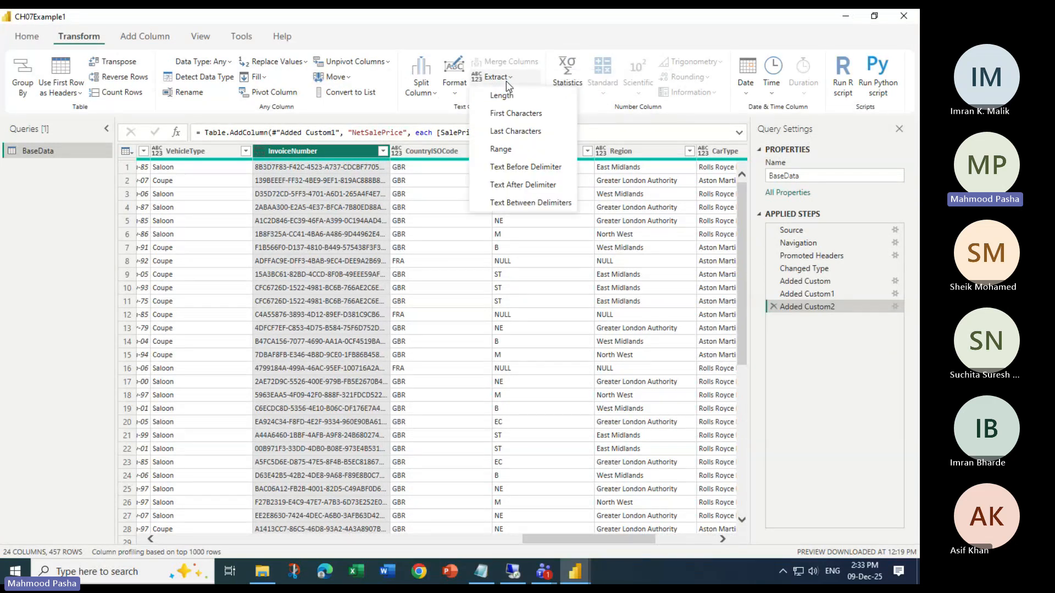
{"action": "left_click", "coordinate": [169, 37]}
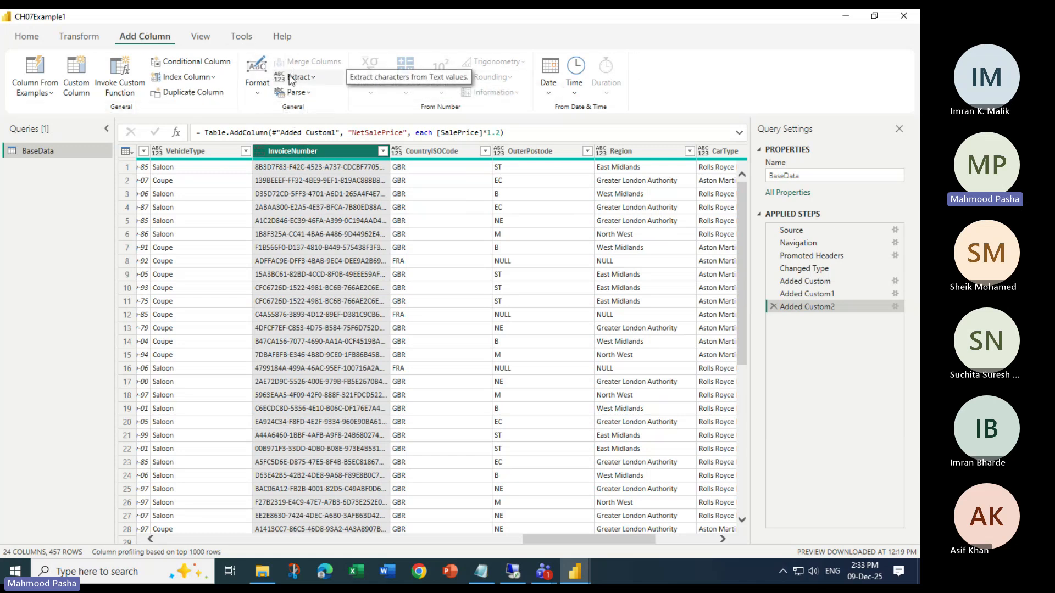
{"action": "left_click", "coordinate": [82, 38]}
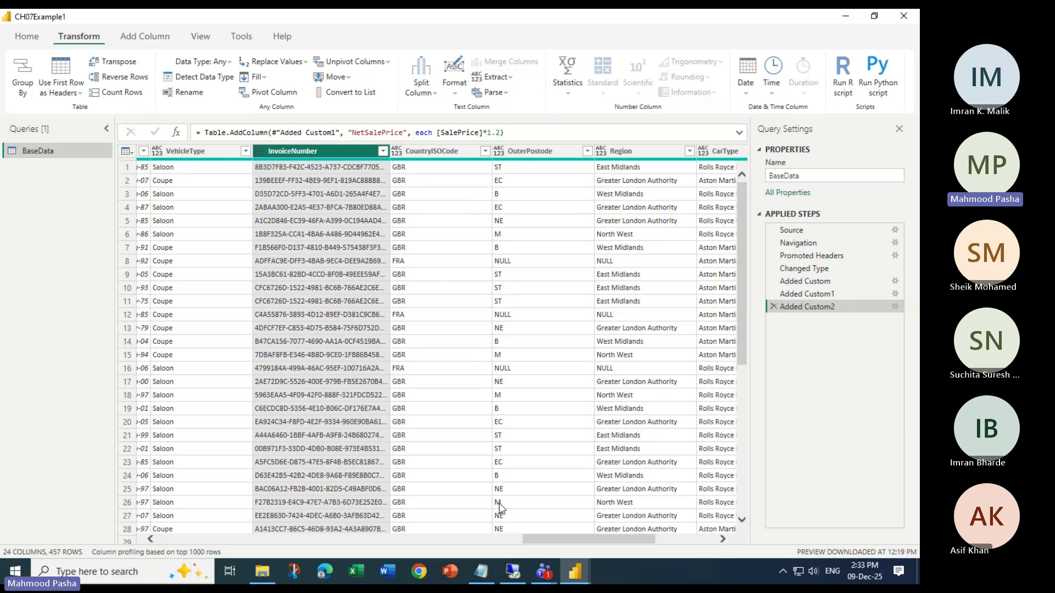
Select the Make column, start another custom column in BaseData and name it MakeAbbreviation
{"action": "left_click_drag", "start_coordinate": [555, 540], "coordinate": [185, 542]}
{"action": "left_click", "coordinate": [263, 151]}
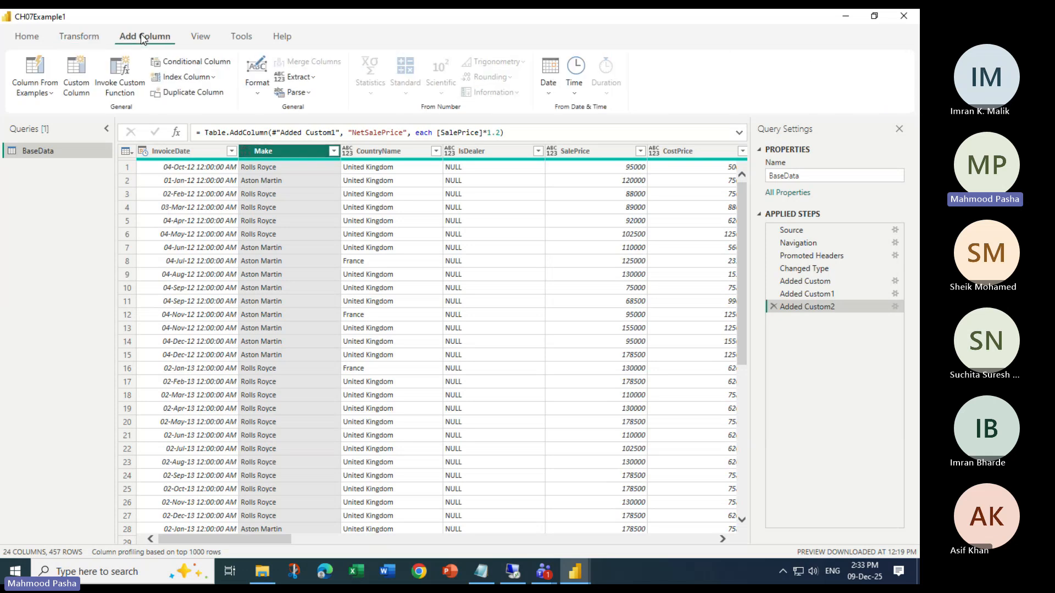
{"action": "left_click", "coordinate": [75, 80]}
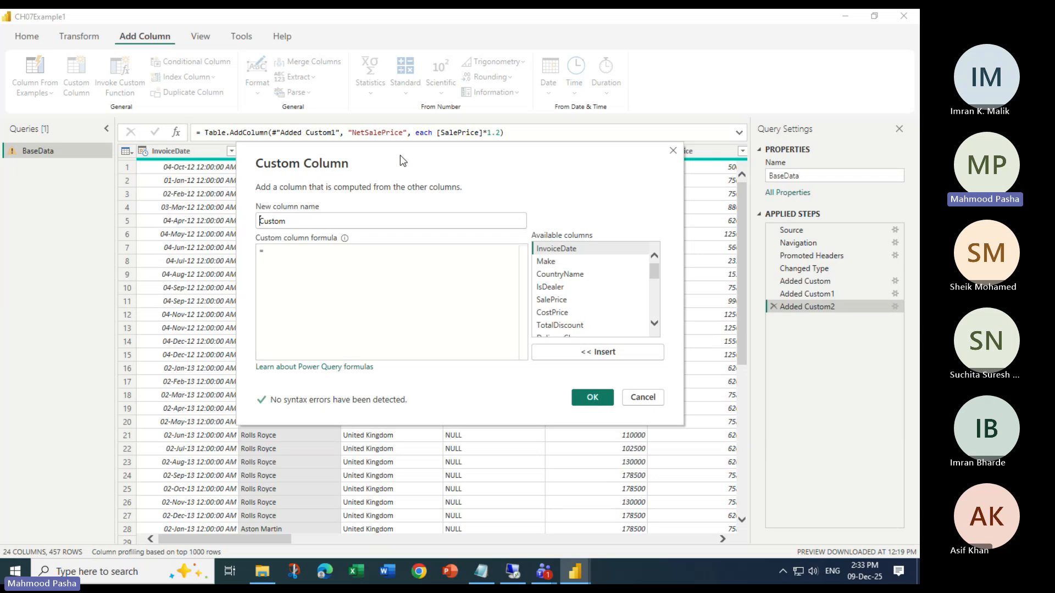
{"action": "left_click_drag", "start_coordinate": [402, 160], "coordinate": [404, 237]}
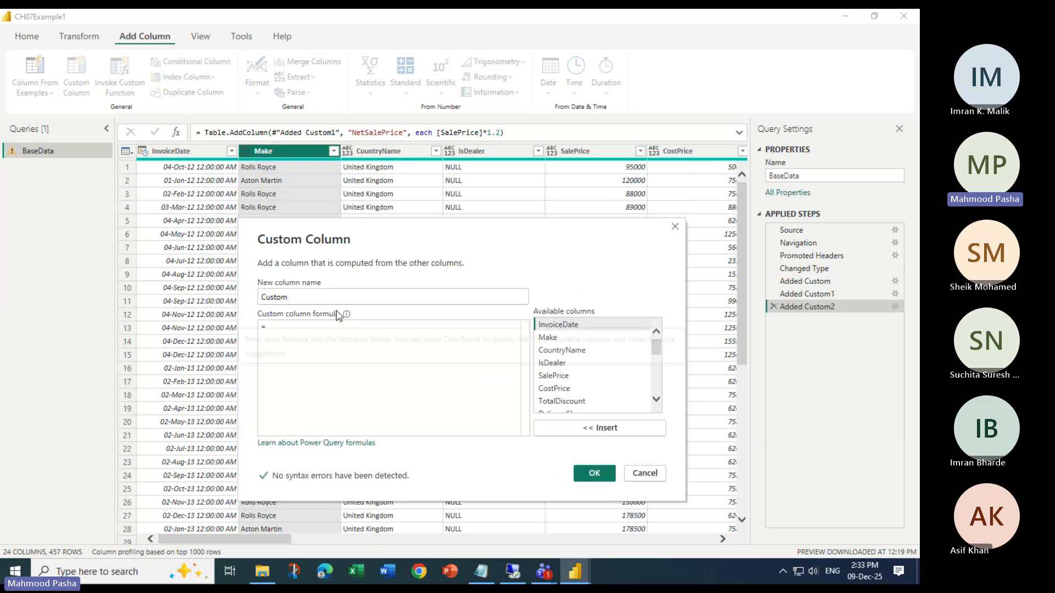
{"action": "left_click_drag", "start_coordinate": [304, 297], "coordinate": [239, 293]}
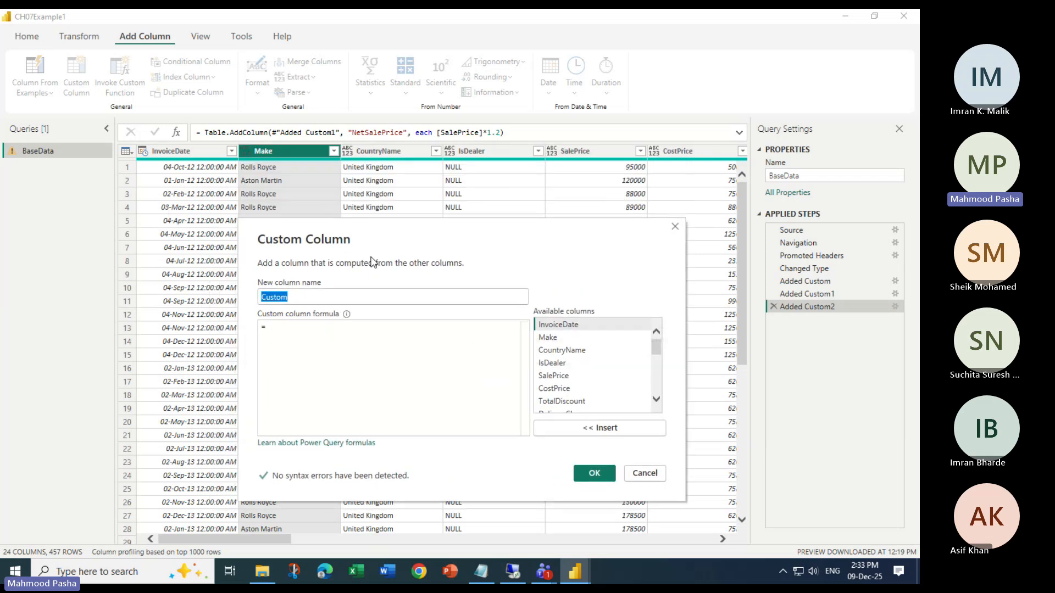
{"action": "type", "text": "Make"}
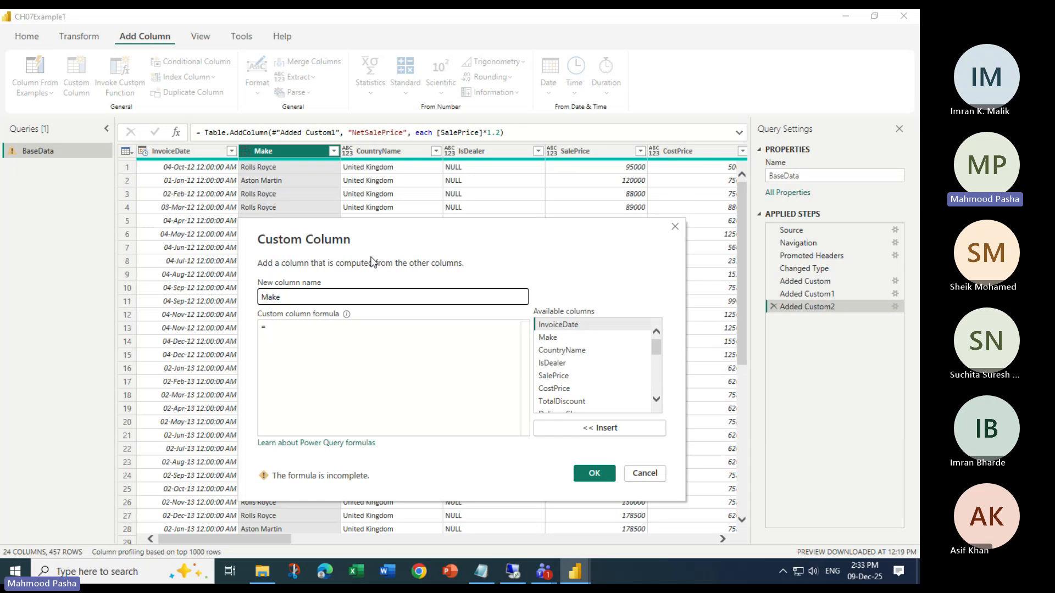
{"action": "type", "text": "Abbreviatio"}
Browse the suggested Text functions for the MakeAbbreviation formula and insert Text.Start
{"action": "left_click", "coordinate": [310, 331]}
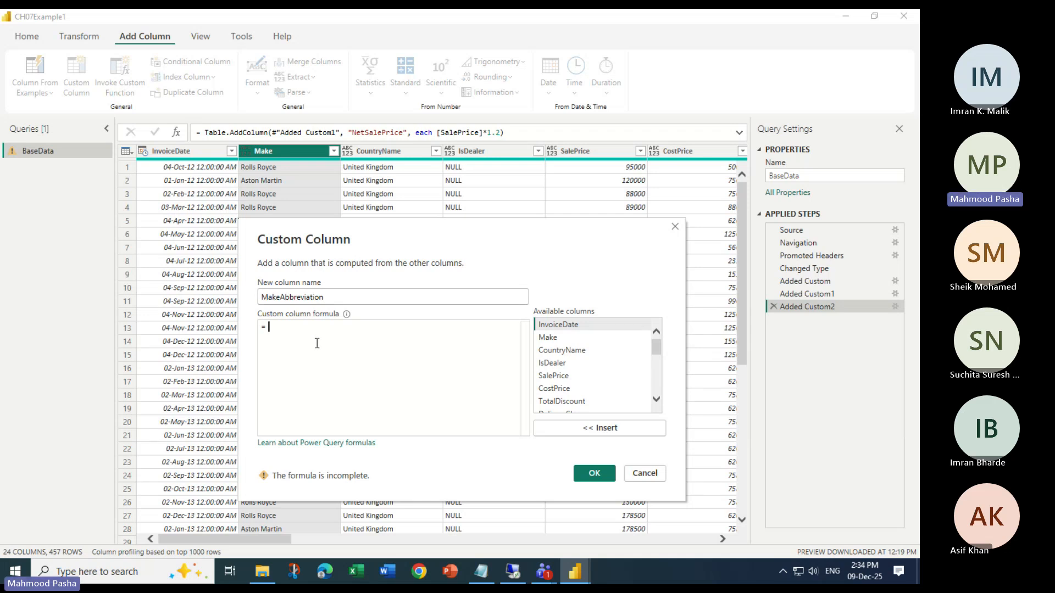
{"action": "type", "text": "Te"}
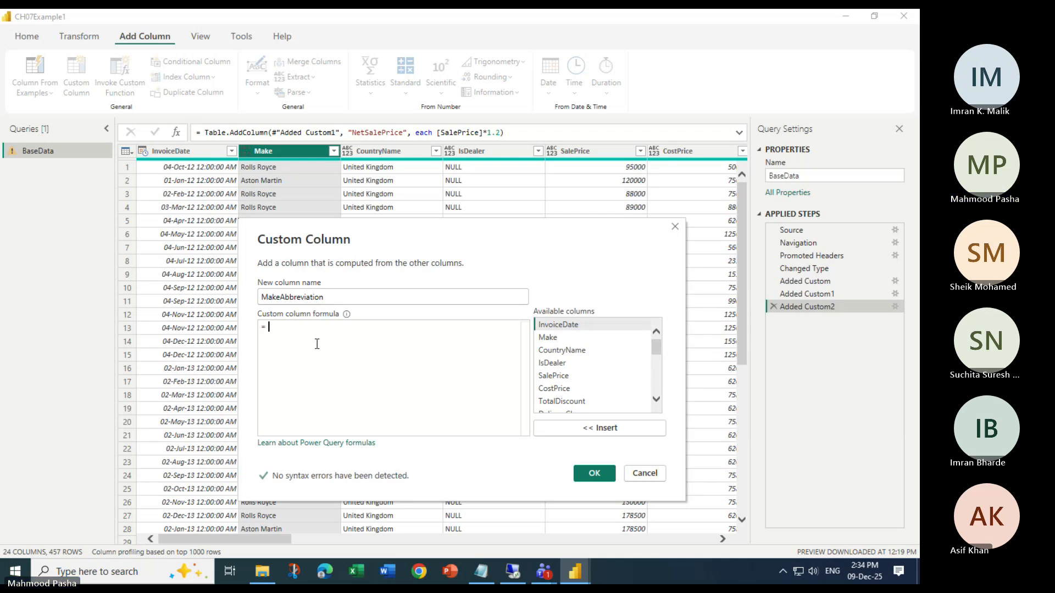
{"action": "type", "text": "x"}
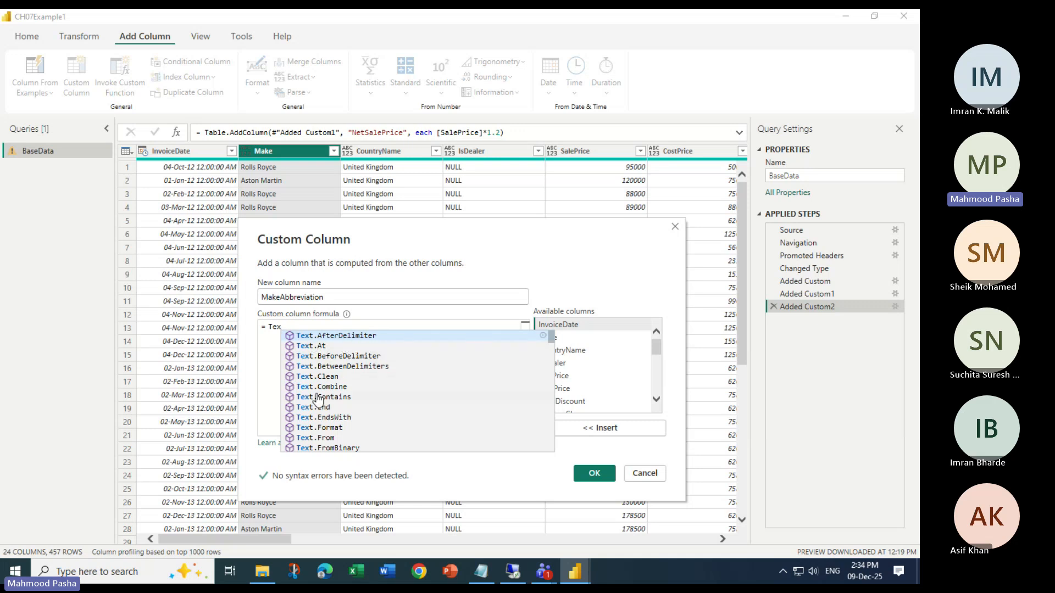
{"action": "scroll", "coordinate": [357, 390], "scroll_direction": "down", "scroll_amount": 2}
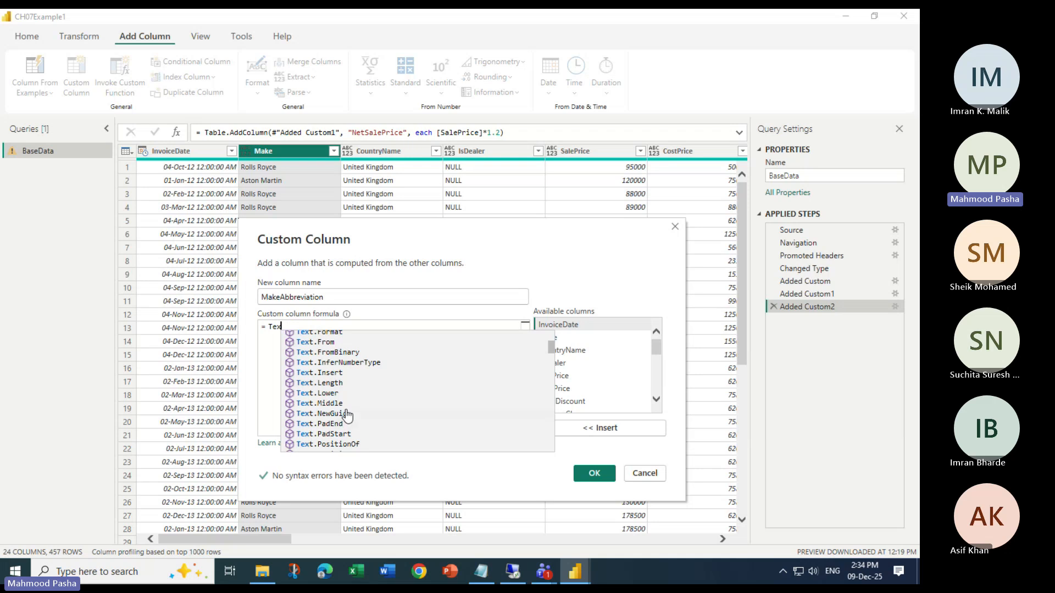
{"action": "scroll", "coordinate": [351, 399], "scroll_direction": "down", "scroll_amount": 2}
{"action": "scroll", "coordinate": [365, 407], "scroll_direction": "down", "scroll_amount": 2}
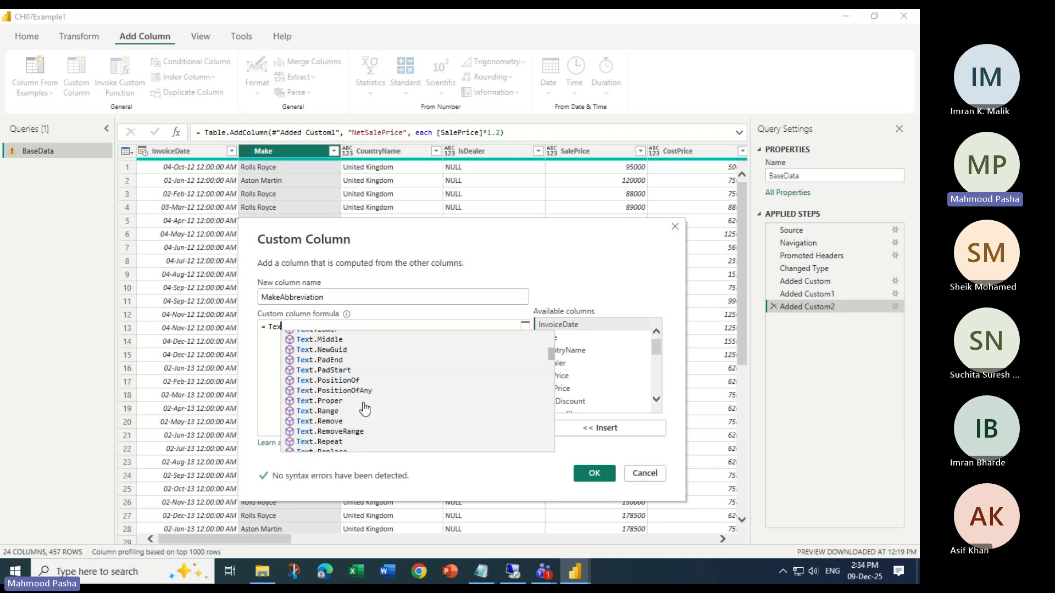
{"action": "type", "text": "t."}
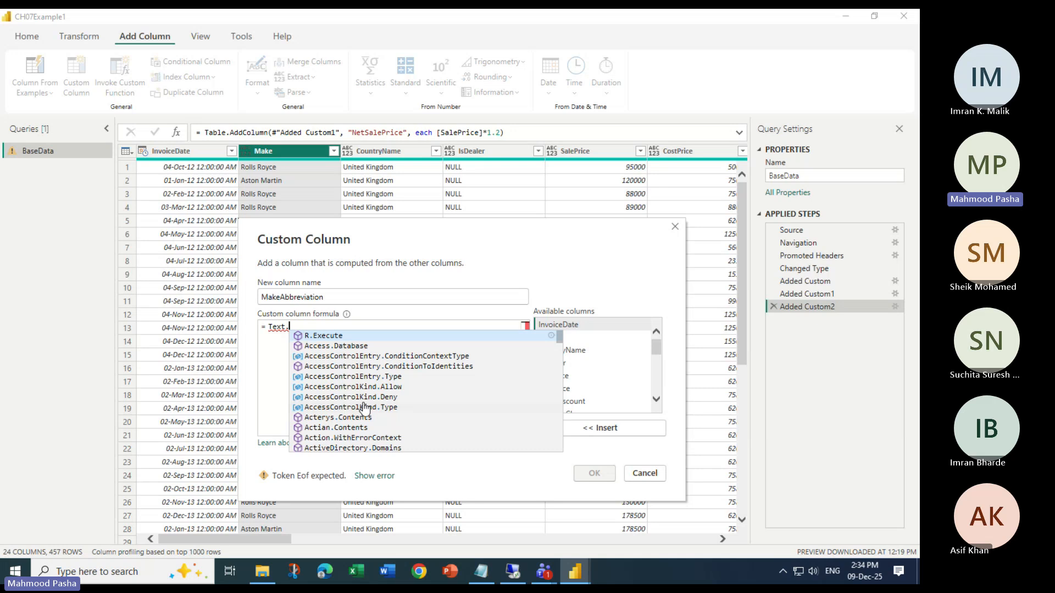
{"action": "type", "text": "St"}
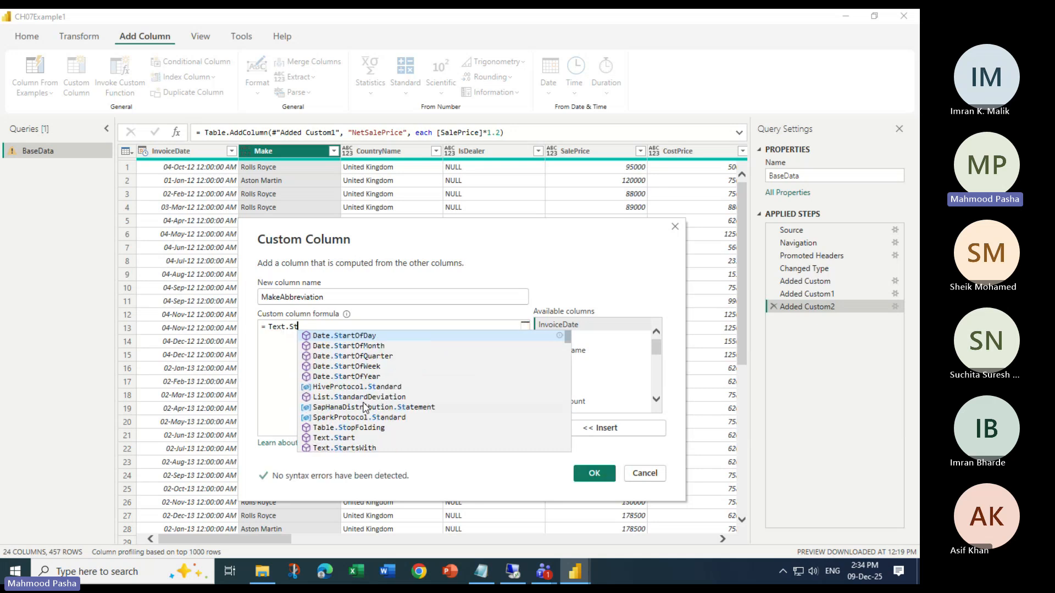
{"action": "type", "text": "art"}
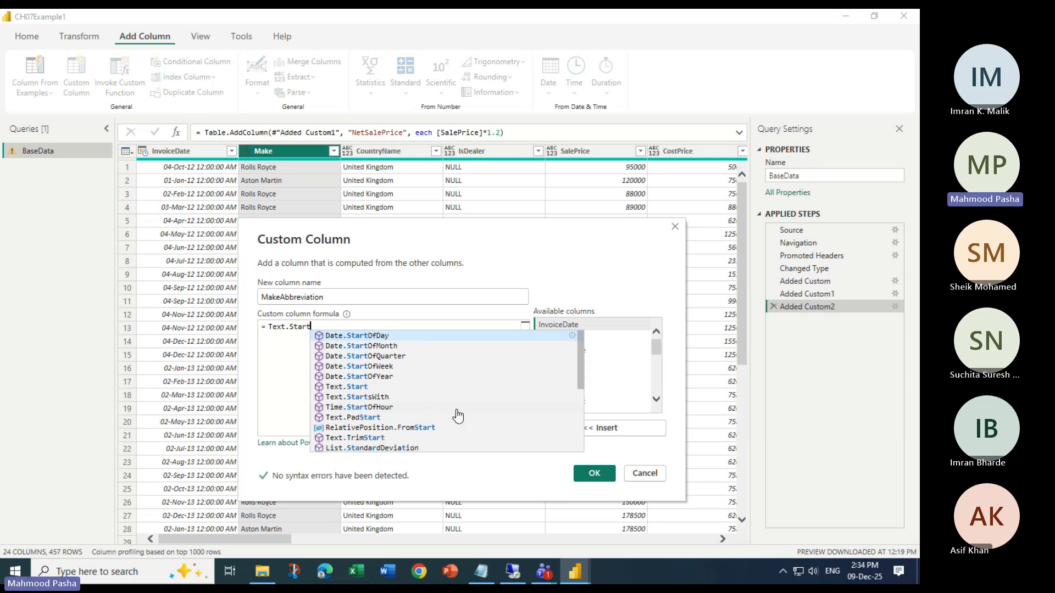
{"action": "left_click", "coordinate": [354, 391]}
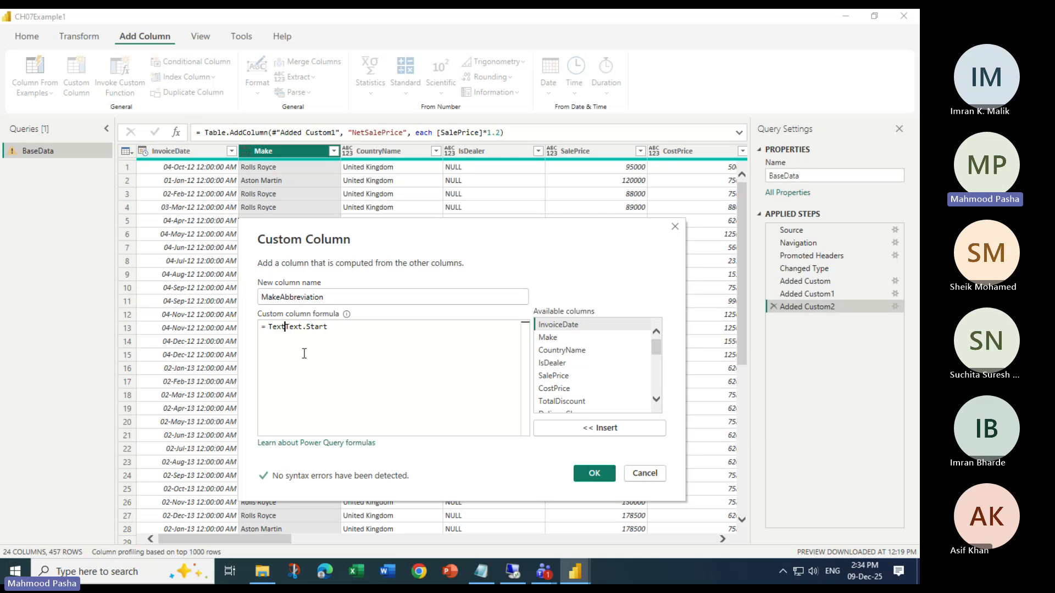
Remove the duplicate Text prefix from the formula, add parentheses after Text.Start and place the cursor between them
{"action": "key", "text": "BackSpace"}
{"action": "key", "text": "BackSpace"}
{"action": "key", "text": "BackSpace"}
{"action": "key", "text": "BackSpace"}
{"action": "key", "text": "Right"}
{"action": "key", "text": "Right"}
{"action": "key", "text": "Right"}
{"action": "type", "text": "("}
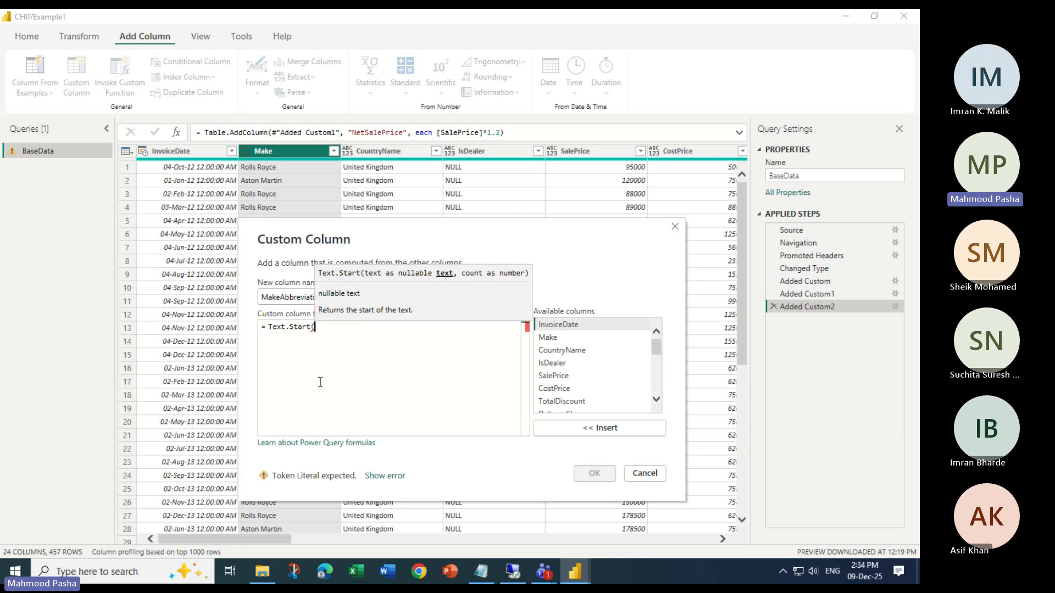
{"action": "type", "text": ")"}
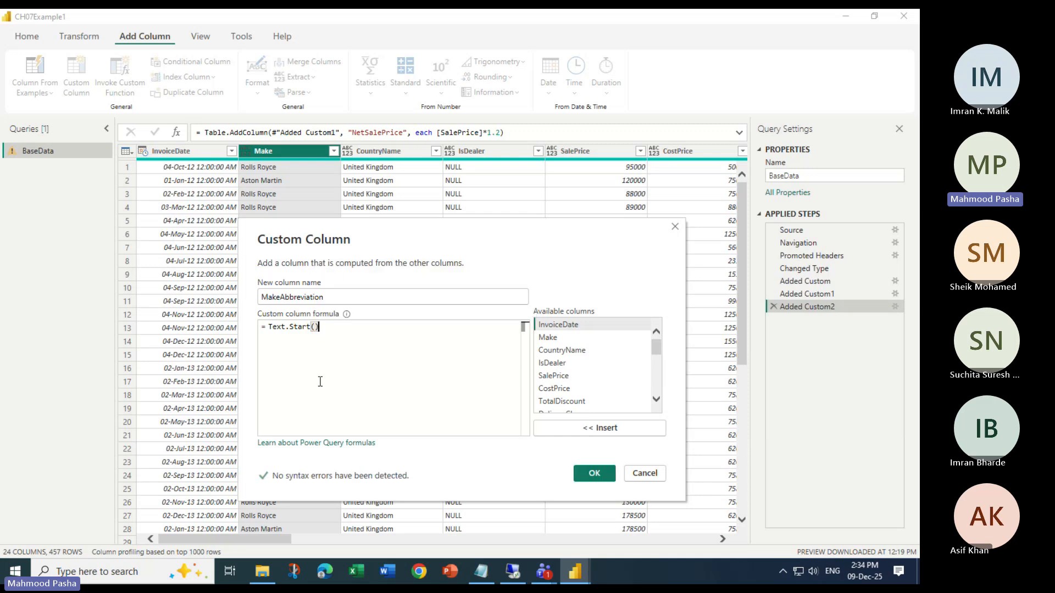
{"action": "left_click", "coordinate": [315, 328]}
Switch to the untitled Notepad note and write Funtion() a few lines below the saleprice*1.2 formula
{"action": "left_click", "coordinate": [487, 566]}
{"action": "left_click", "coordinate": [330, 405]}
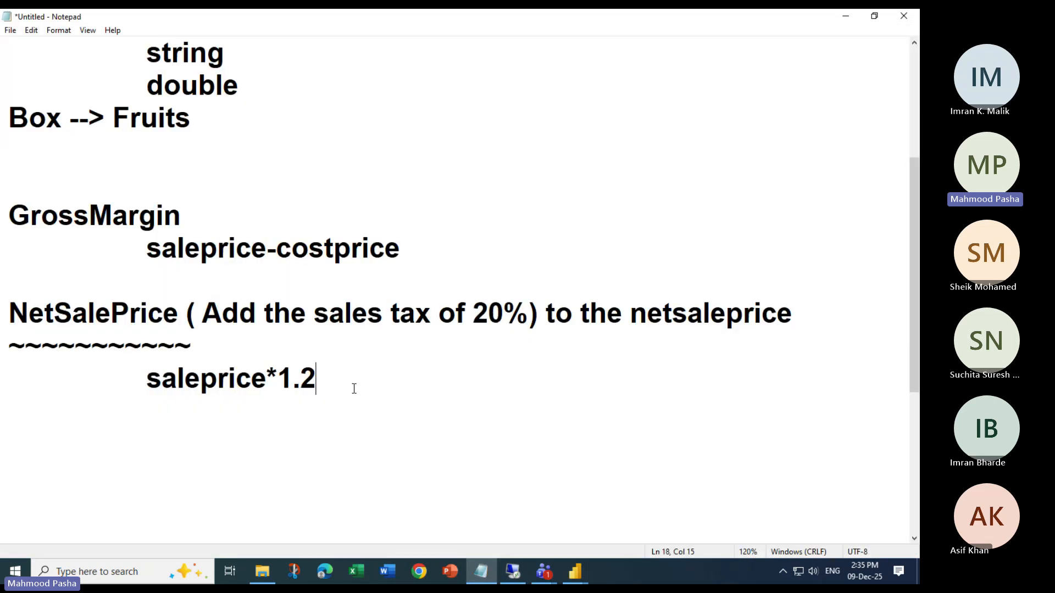
{"action": "key", "text": "Return"}
{"action": "key", "text": "Return"}
{"action": "key", "text": "Return"}
{"action": "key", "text": "Return"}
{"action": "key", "text": "Return"}
{"action": "key", "text": "Return"}
{"action": "key", "text": "Return"}
{"action": "left_click", "coordinate": [355, 389]}
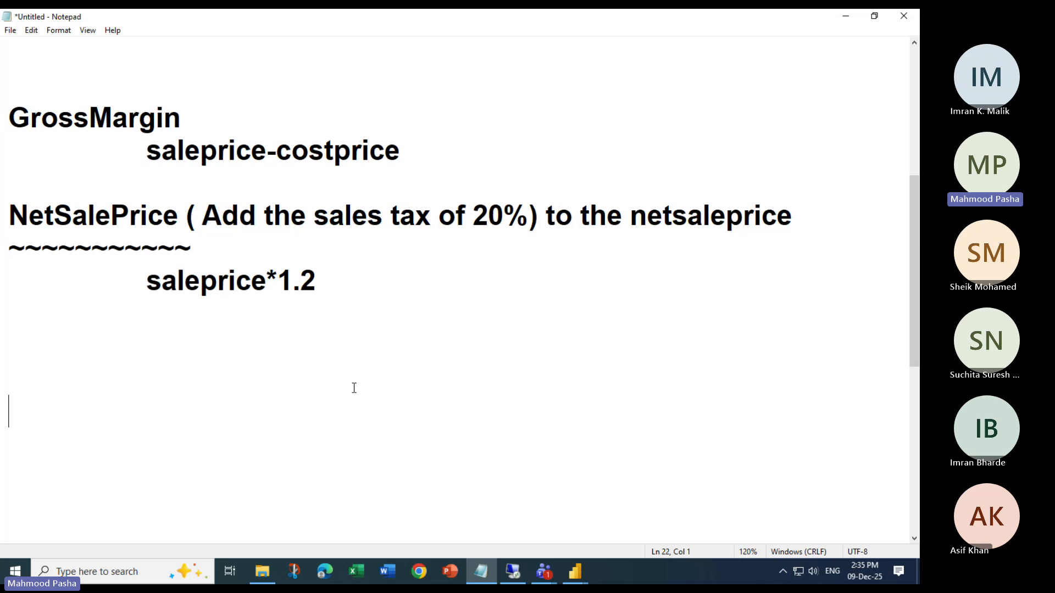
{"action": "type", "text": "Funtio"}
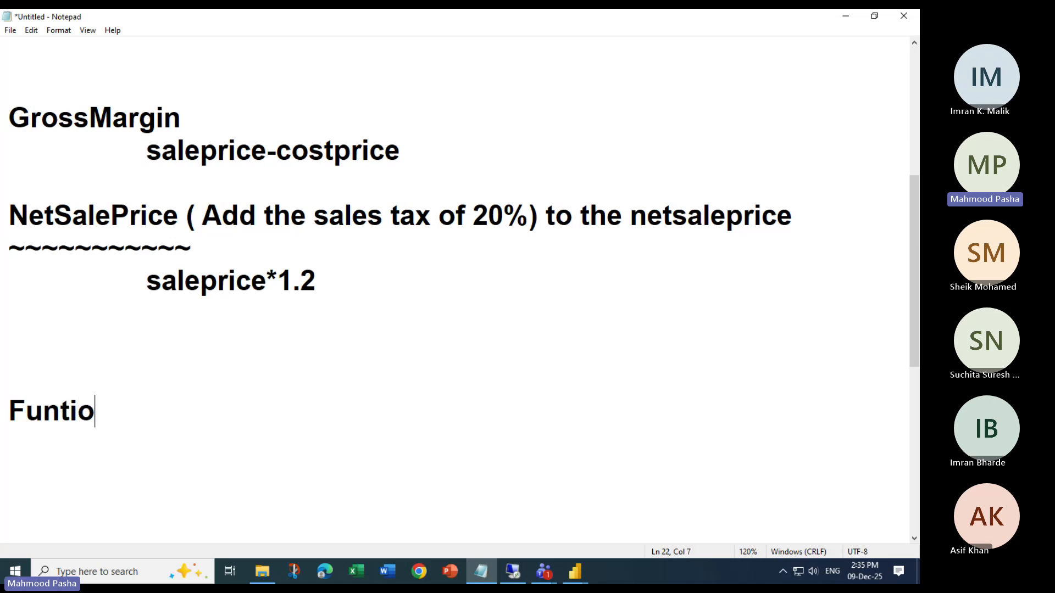
{"action": "type", "text": "n(   )"}
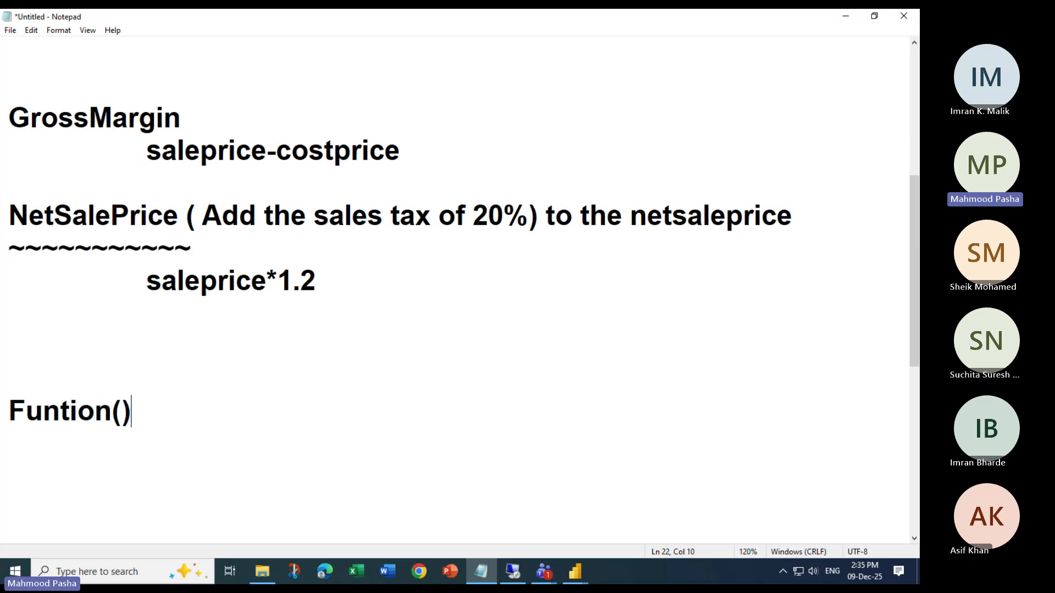
Insert [ column1 ] between the parentheses of the Funtion note
{"action": "key", "text": "Left"}
{"action": "key", "text": "Left"}
{"action": "key", "text": "Left"}
{"action": "key", "text": "Left"}
{"action": "key", "text": "Left"}
{"action": "key", "text": "Left"}
{"action": "type", "text": "[]"}
{"action": "key", "text": "Left"}
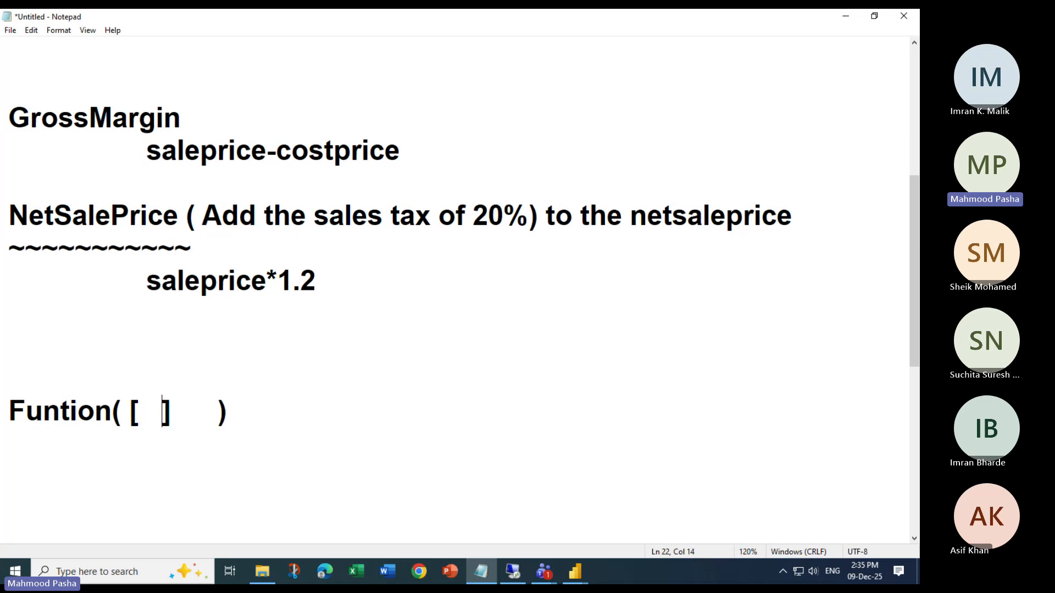
{"action": "key", "text": "Left"}
{"action": "key", "text": "Left"}
{"action": "type", "text": "column"}
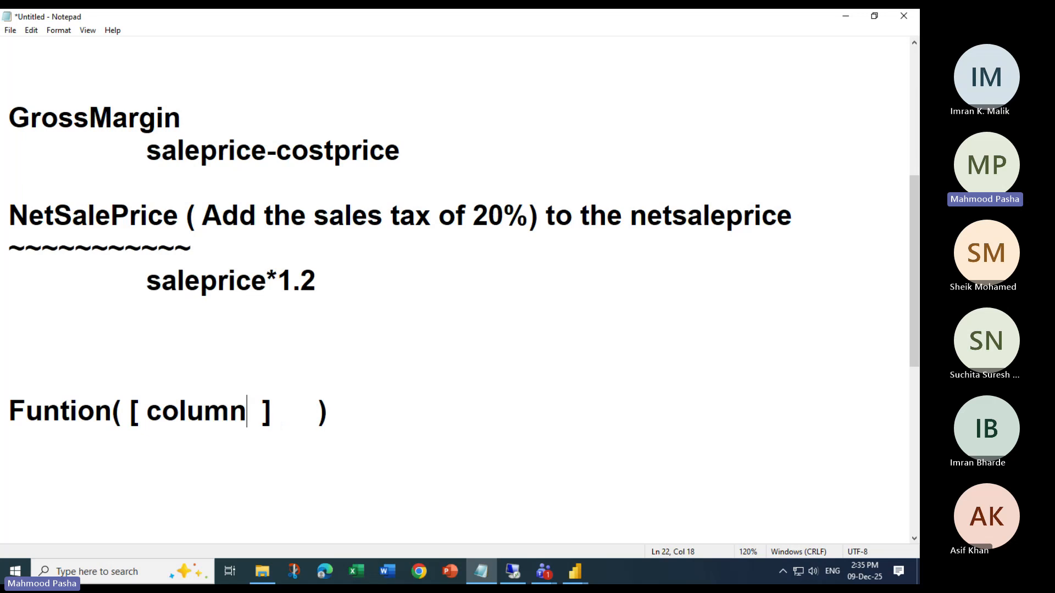
{"action": "type", "text": "1"}
Extend the Funtion example with * [column2] after the first column reference
{"action": "key", "text": "Right"}
{"action": "key", "text": "Right"}
{"action": "key", "text": "Right"}
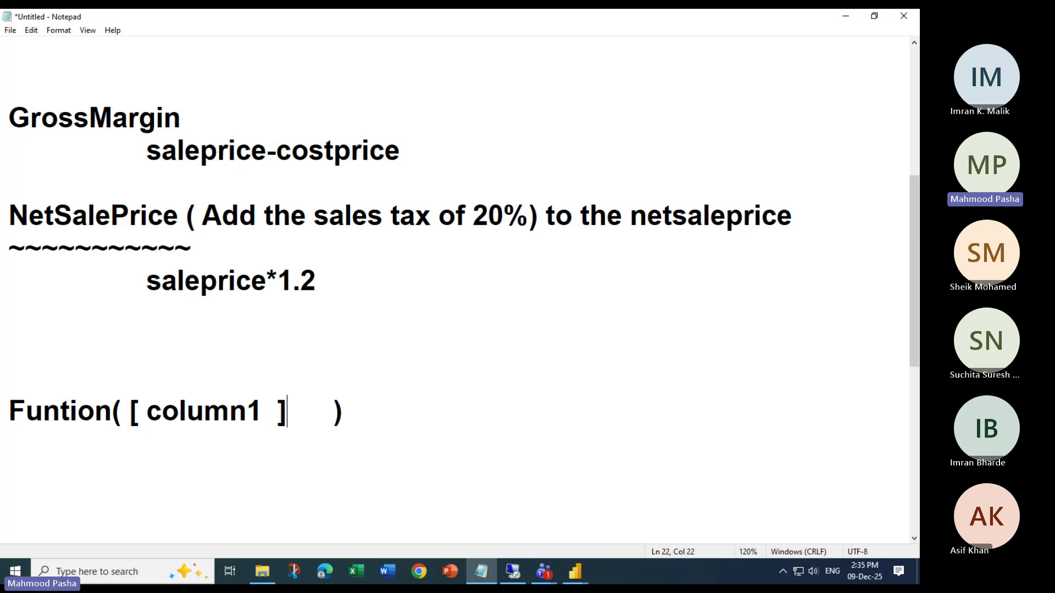
{"action": "type", "text": "* [column2 "}
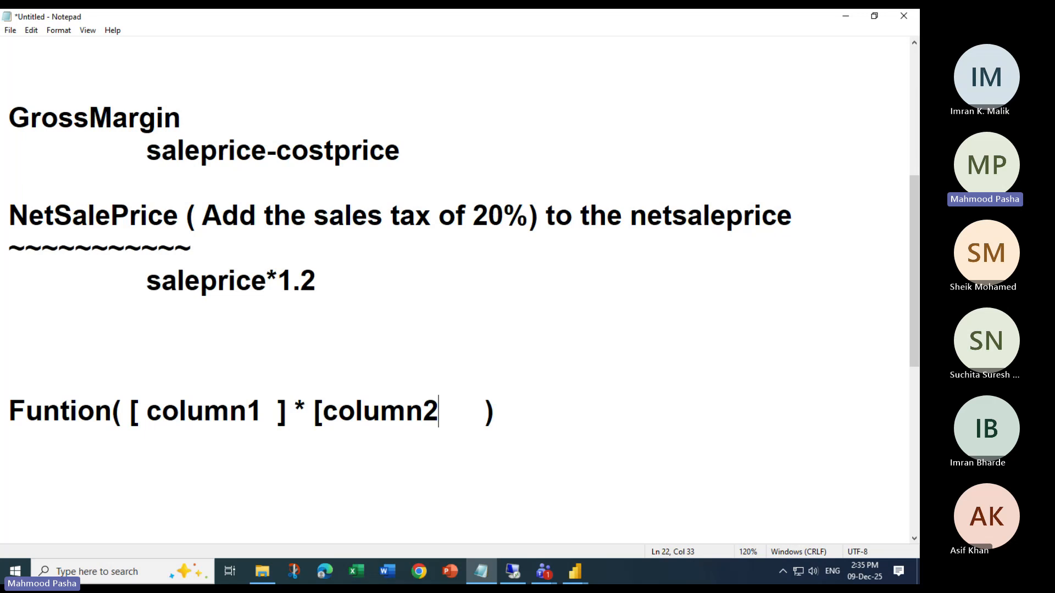
{"action": "type", "text": "]"}
Examine the square brackets around the column names and the parentheses enclosing the function's arguments
{"action": "left_click_drag", "start_coordinate": [131, 407], "coordinate": [147, 409]}
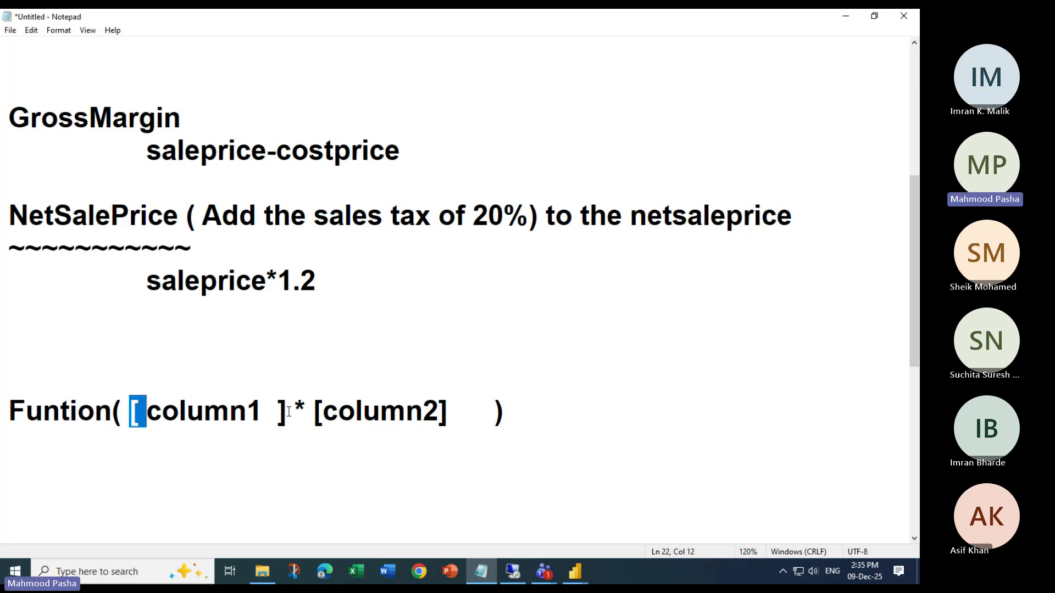
{"action": "left_click", "coordinate": [279, 410]}
{"action": "left_click", "coordinate": [314, 411]}
{"action": "left_click_drag", "start_coordinate": [314, 411], "coordinate": [324, 411]}
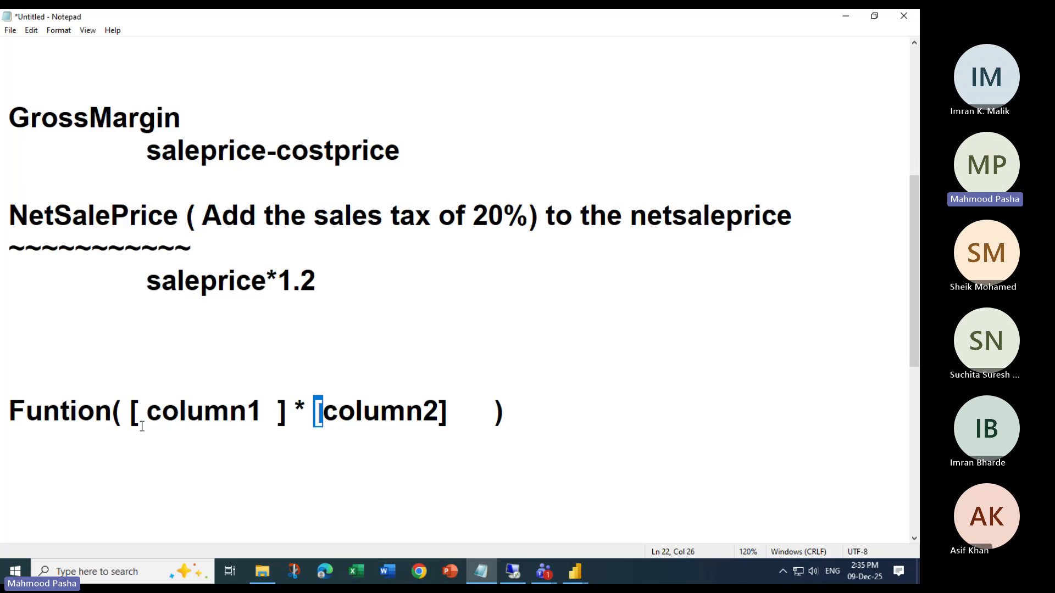
{"action": "left_click_drag", "start_coordinate": [112, 411], "coordinate": [126, 413]}
{"action": "left_click_drag", "start_coordinate": [493, 411], "coordinate": [509, 412]}
Return to Power Query Editor and insert the Make column as the argument of Text.Start in the MakeAbbreviation formula
{"action": "left_click", "coordinate": [845, 16]}
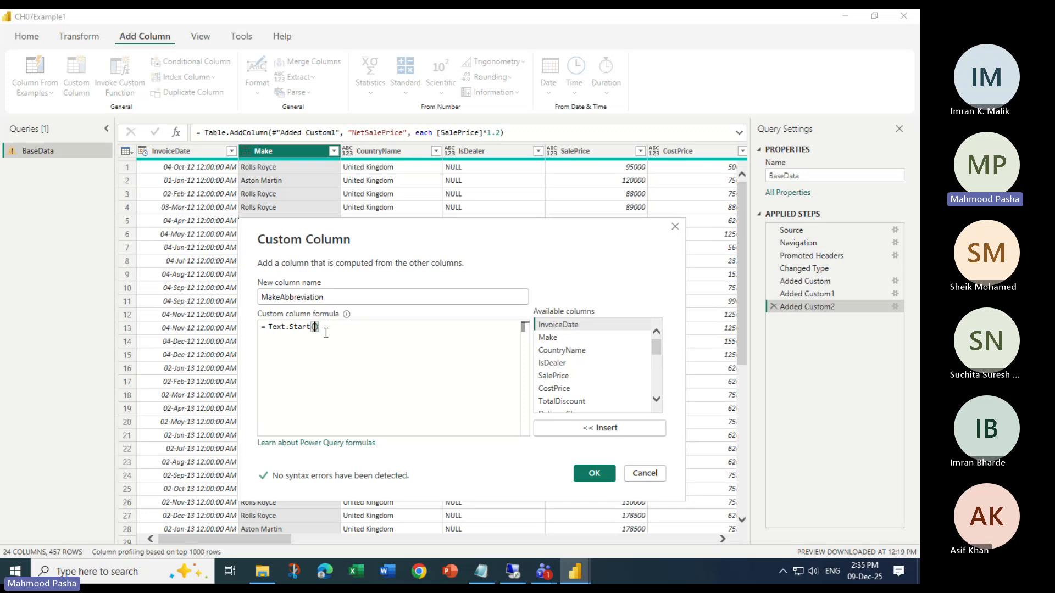
{"action": "left_click", "coordinate": [551, 340]}
{"action": "left_click", "coordinate": [608, 428]}
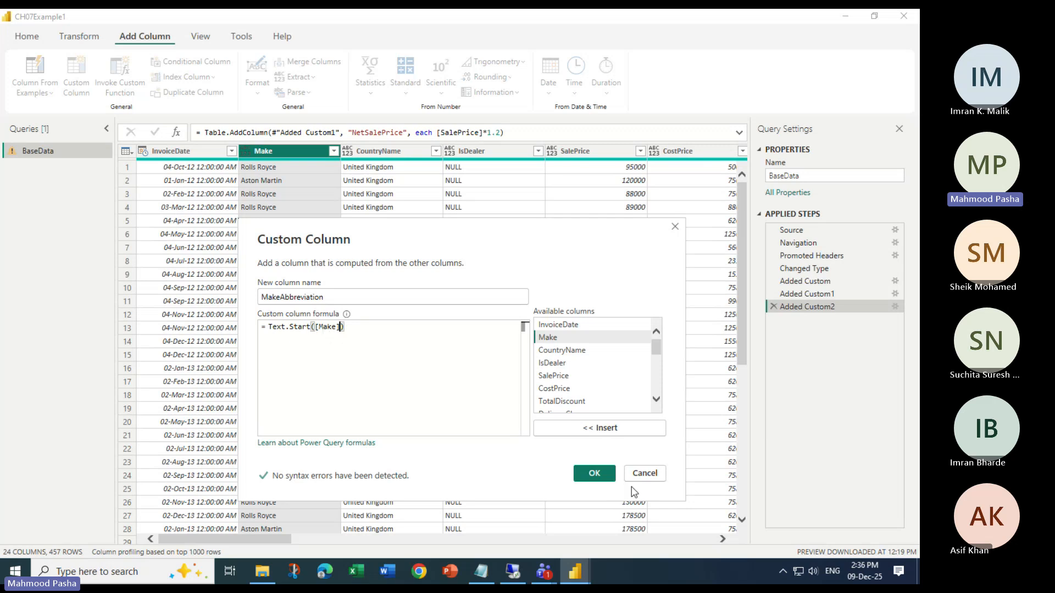
Create the MakeAbbreviation column with Text.Start([Make]), and cut its formula back to Text.Start( for correction
{"action": "left_click", "coordinate": [594, 475]}
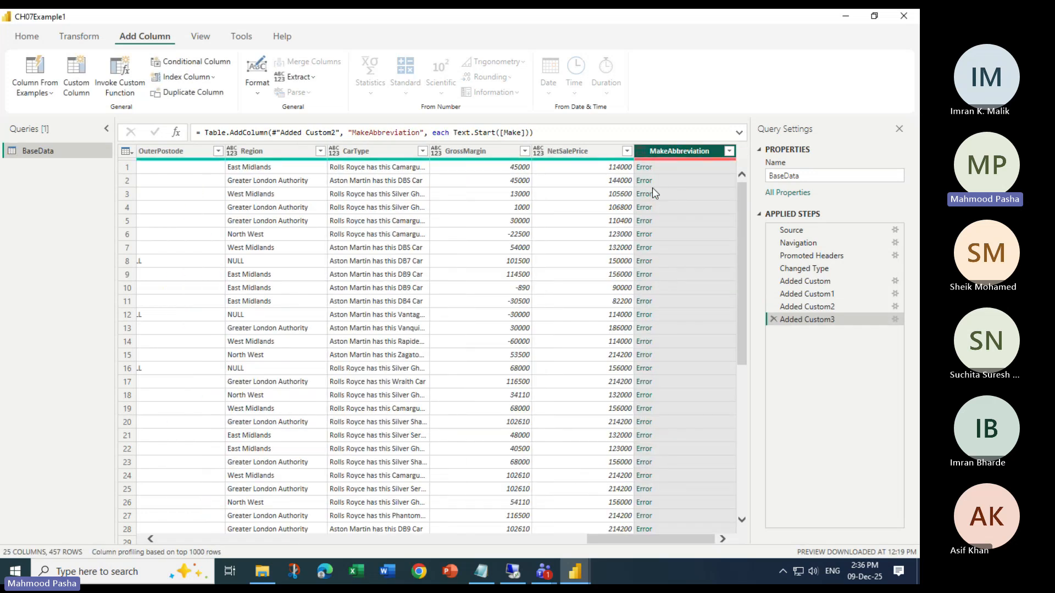
{"action": "double_click", "coordinate": [808, 321]}
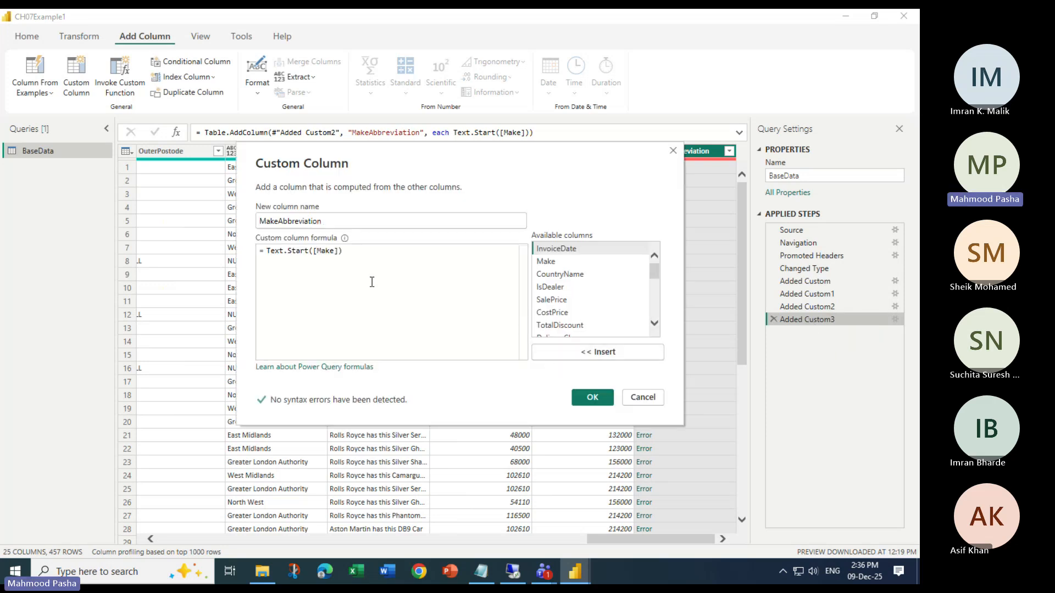
{"action": "left_click", "coordinate": [339, 251]}
{"action": "key", "text": "End"}
{"action": "key", "text": "BackSpace"}
{"action": "key", "text": "BackSpace"}
{"action": "key", "text": "BackSpace"}
{"action": "key", "text": "BackSpace"}
{"action": "key", "text": "BackSpace"}
{"action": "key", "text": "BackSpace"}
{"action": "key", "text": "BackSpace"}
{"action": "key", "text": "BackSpace"}
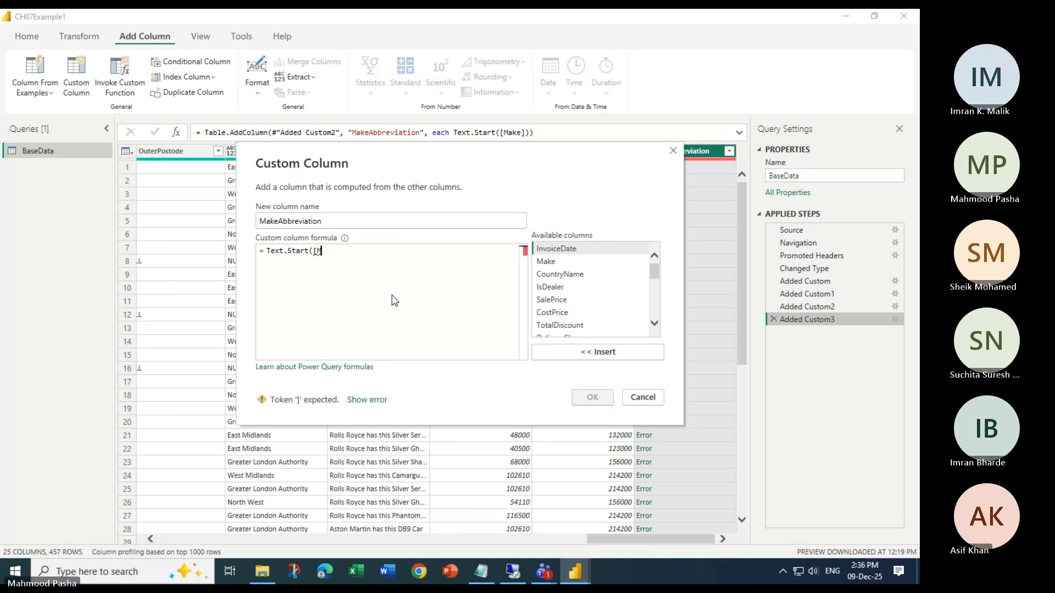
{"action": "type", "text": "("}
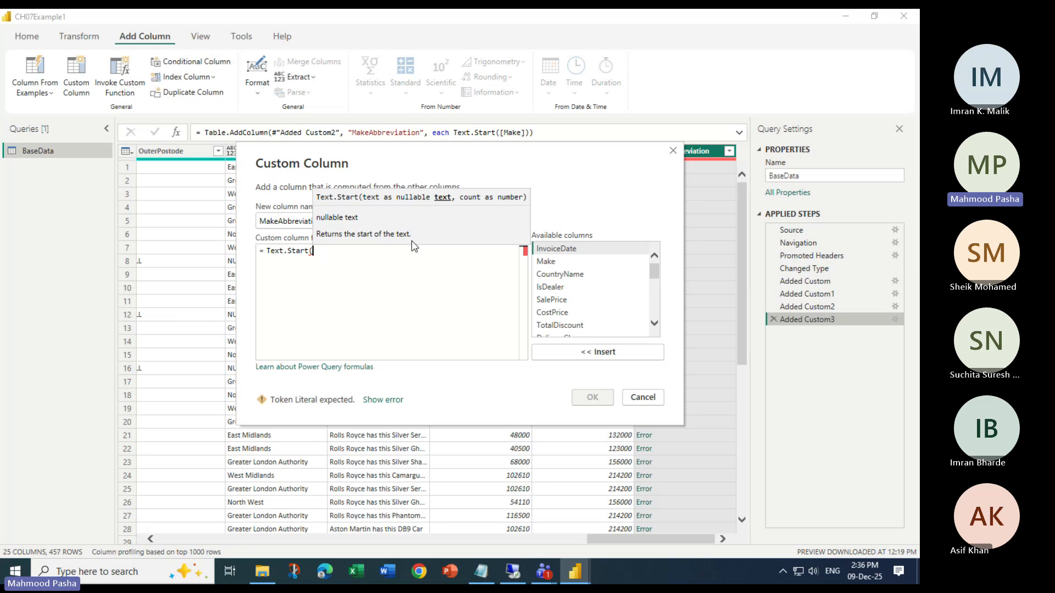
Complete the MakeAbbreviation formula as Text.Start([Make],3) and apply it to the column
{"action": "left_click", "coordinate": [549, 262]}
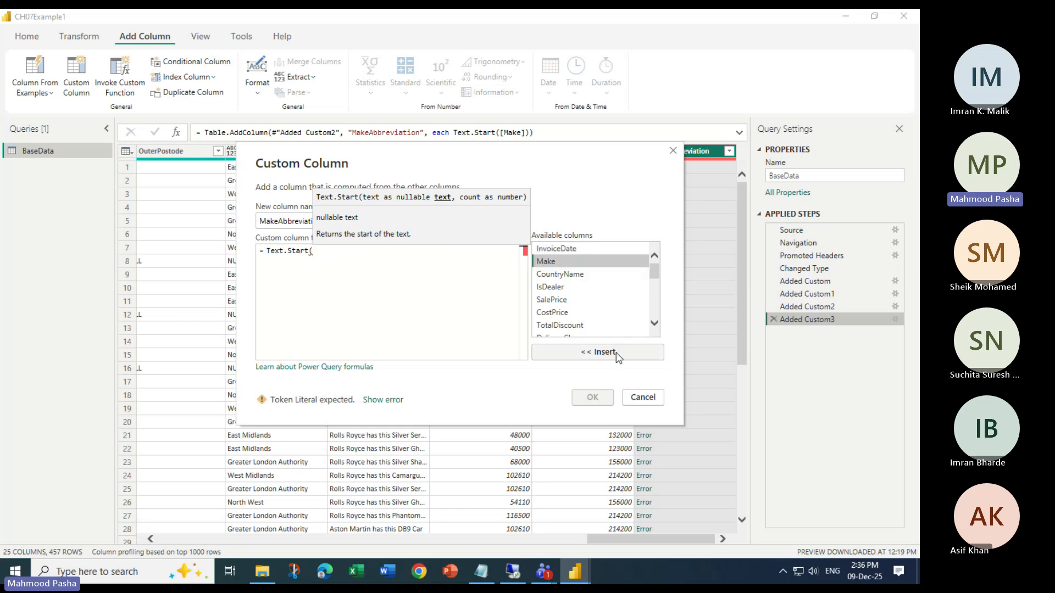
{"action": "left_click", "coordinate": [616, 352]}
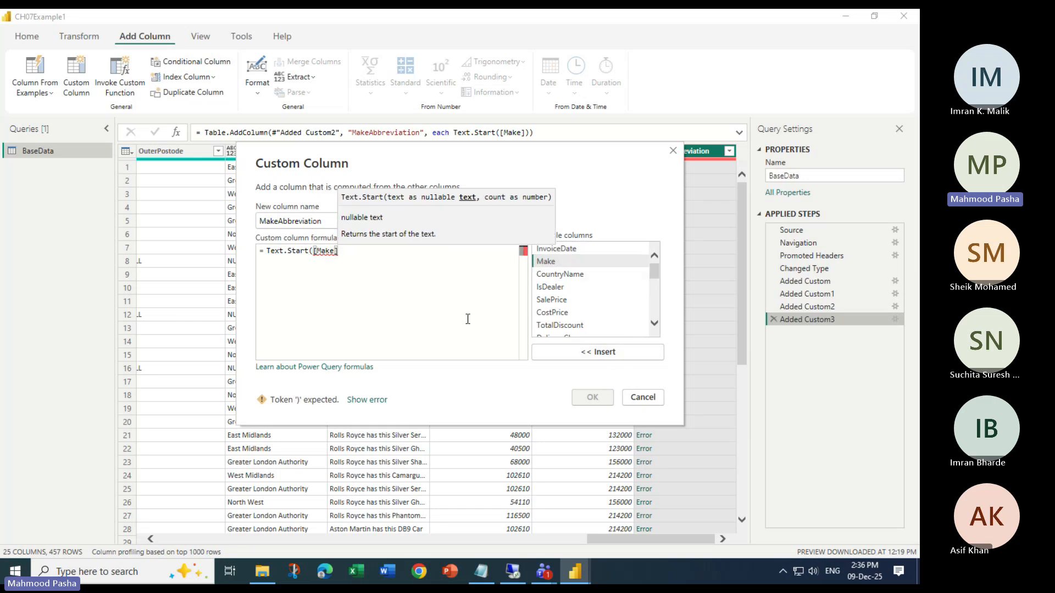
{"action": "type", "text": ",3"}
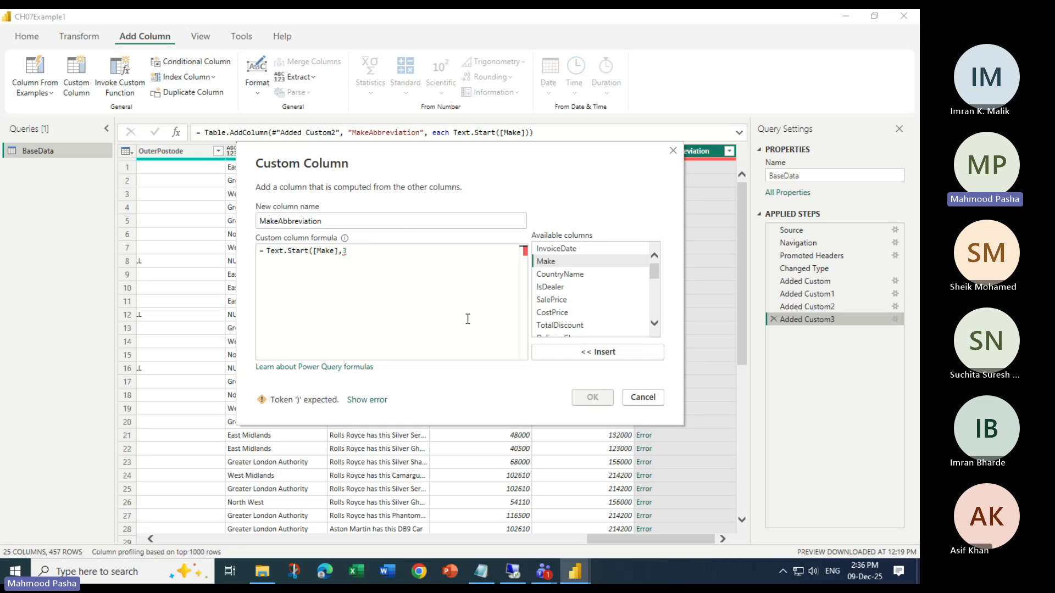
{"action": "type", "text": ")"}
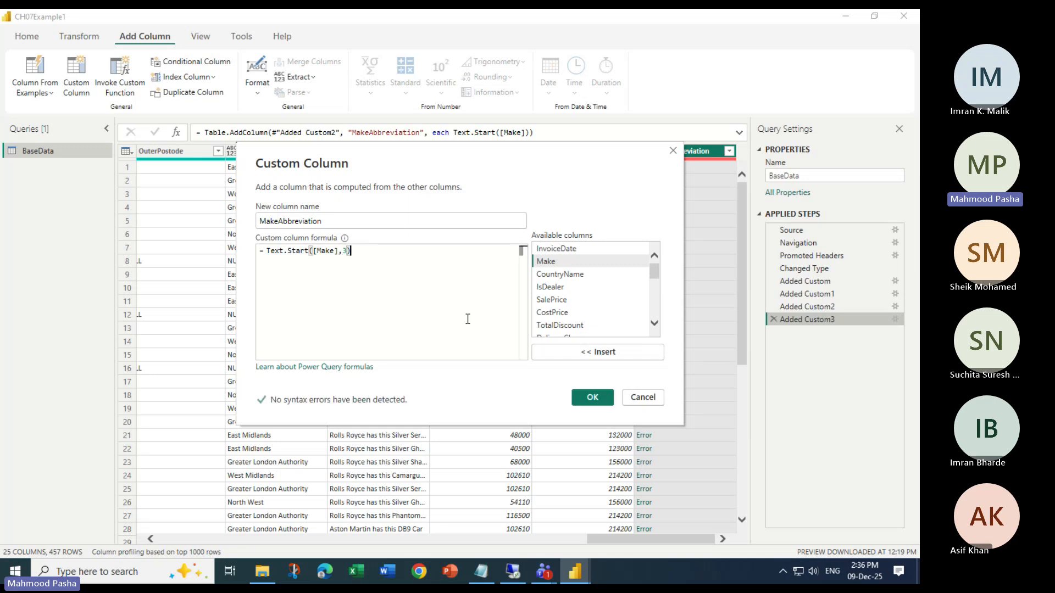
{"action": "left_click", "coordinate": [591, 397]}
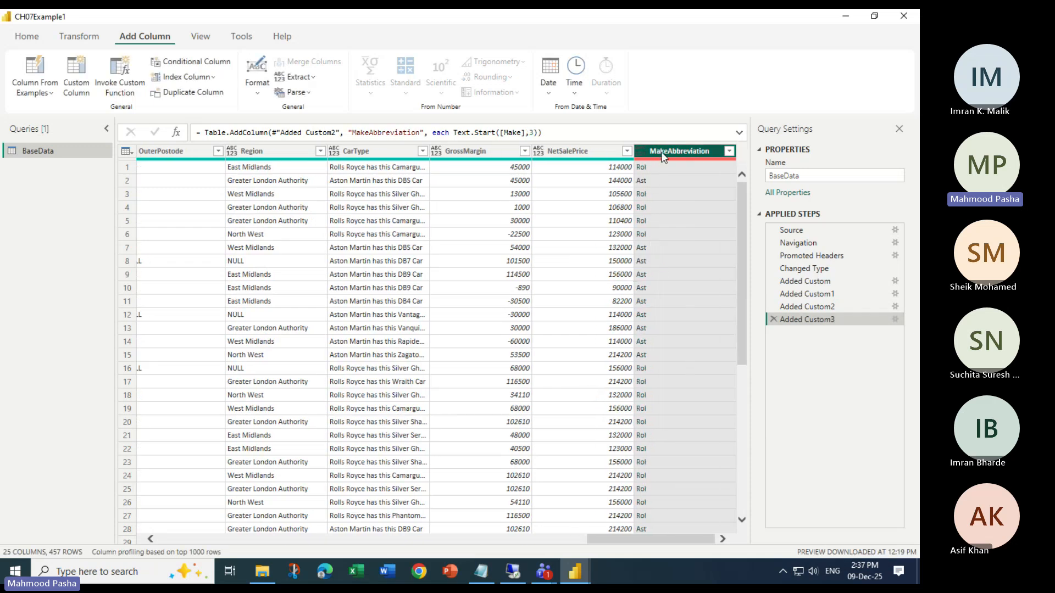
Move the MakeAbbreviation column between the Make and CountryName columns
{"action": "left_click_drag", "start_coordinate": [663, 158], "coordinate": [101, 141]}
{"action": "left_click_drag", "start_coordinate": [100, 138], "coordinate": [332, 164]}
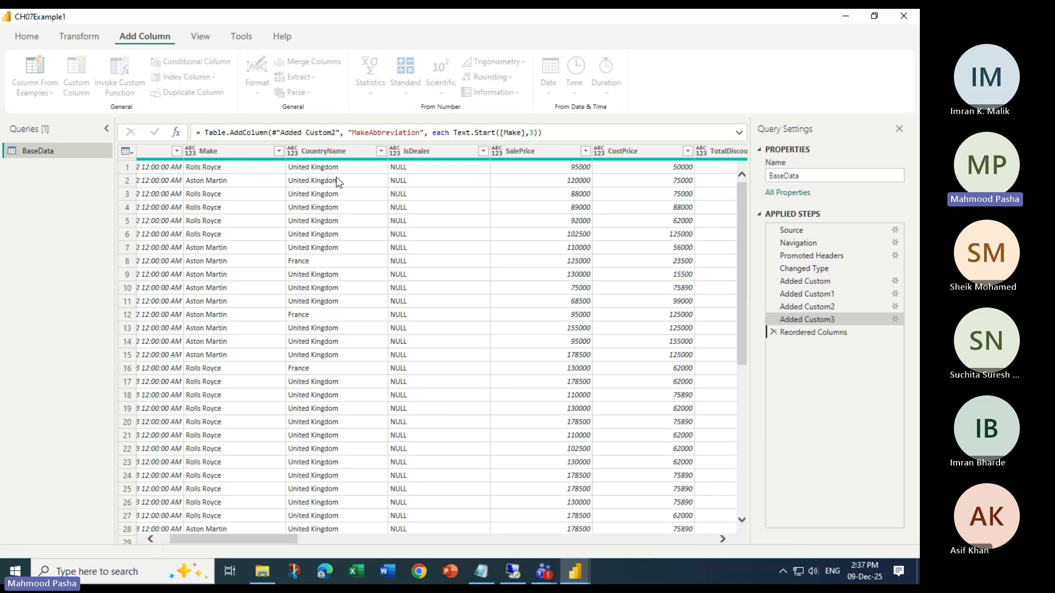
{"action": "left_click", "coordinate": [223, 157]}
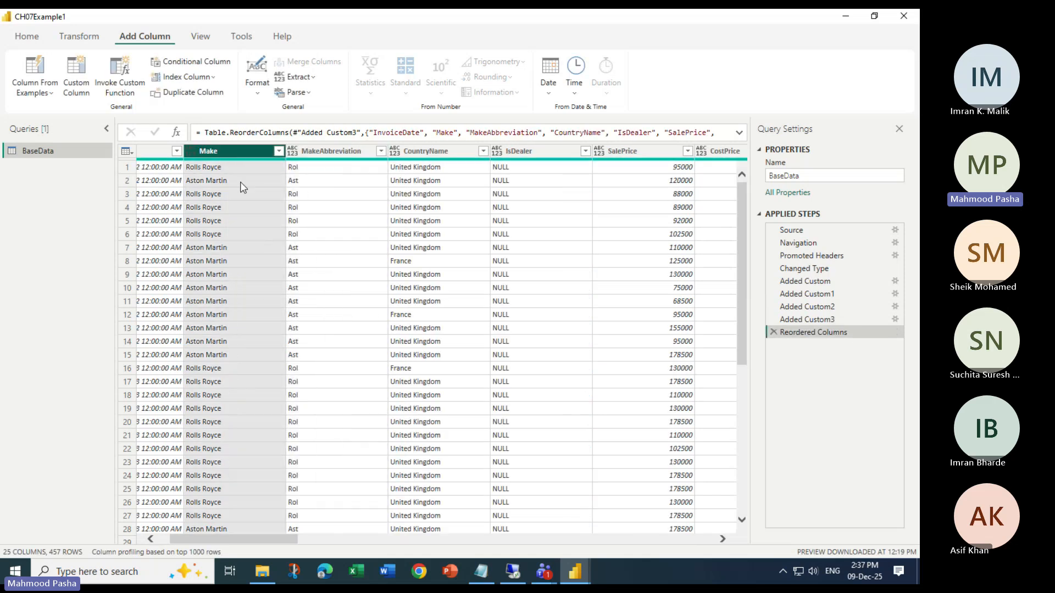
{"action": "left_click", "coordinate": [317, 158]}
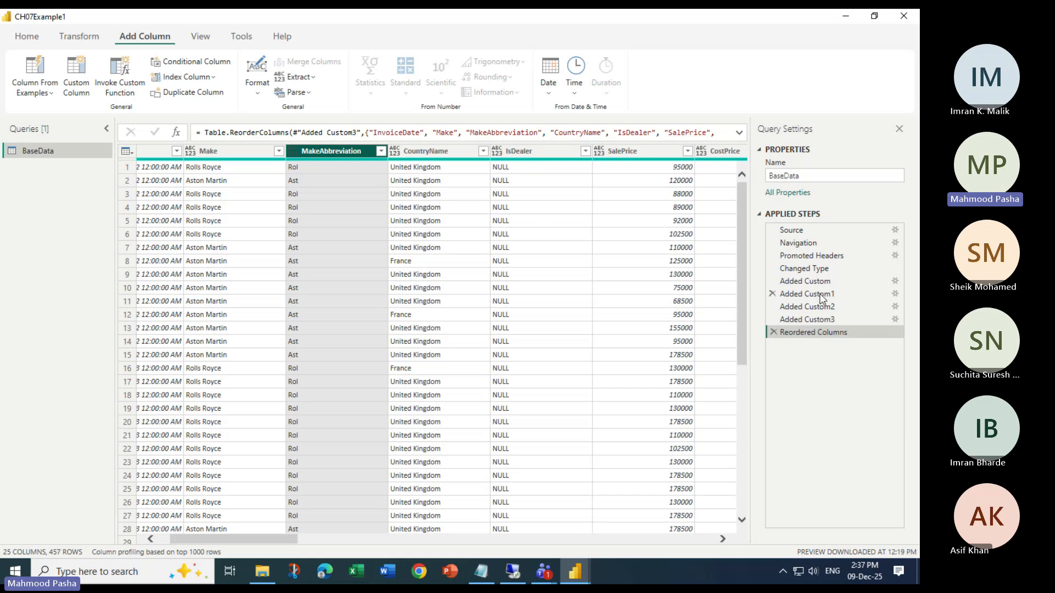
Rename the applied step Added Custom3 as FetchCharFromMakeColumn
{"action": "right_click", "coordinate": [808, 321]}
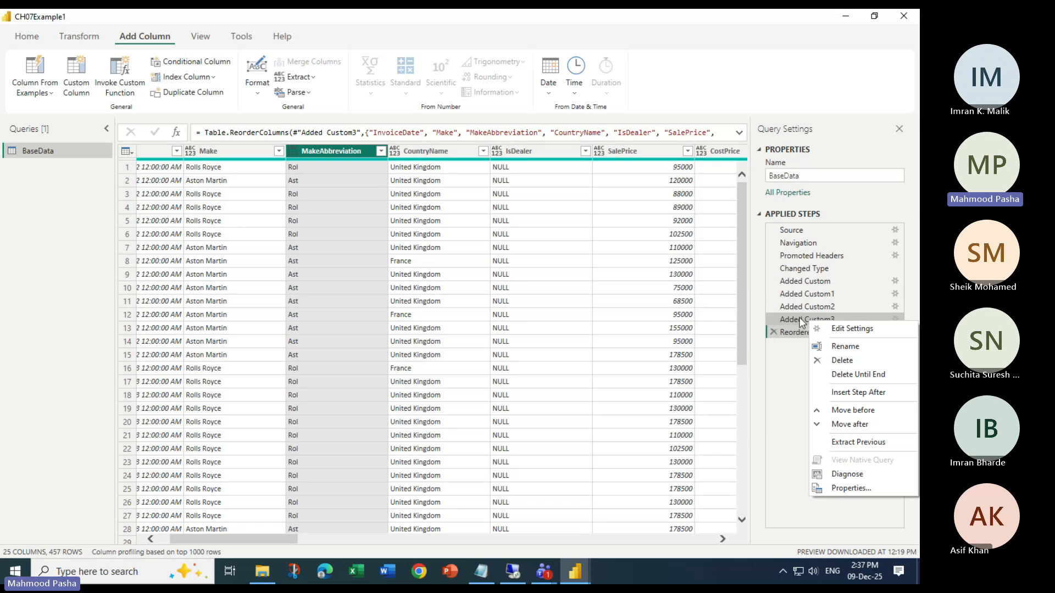
{"action": "left_click", "coordinate": [800, 322]}
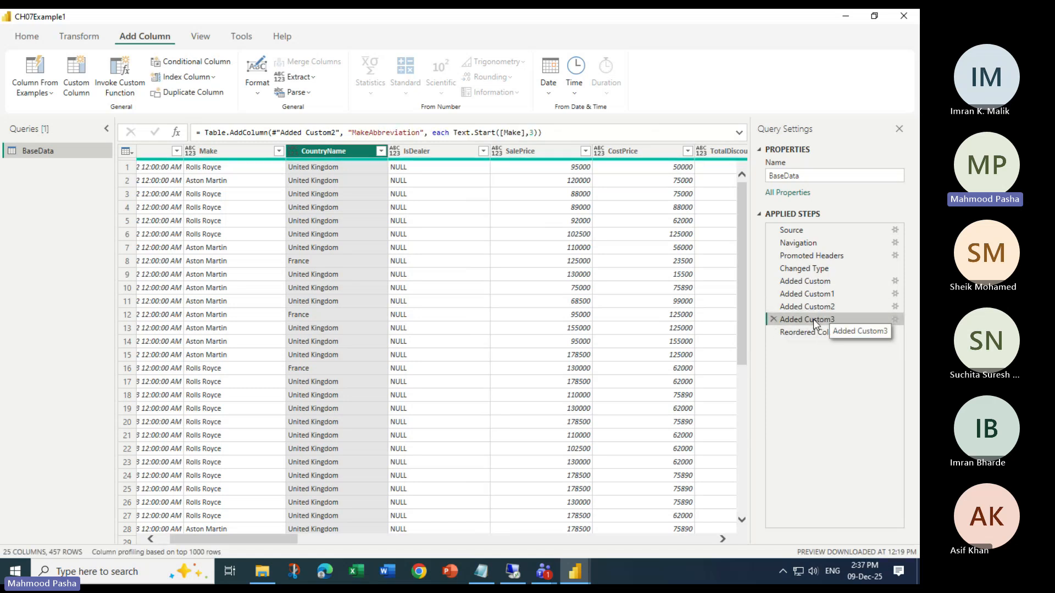
{"action": "left_click_drag", "start_coordinate": [267, 540], "coordinate": [707, 525]}
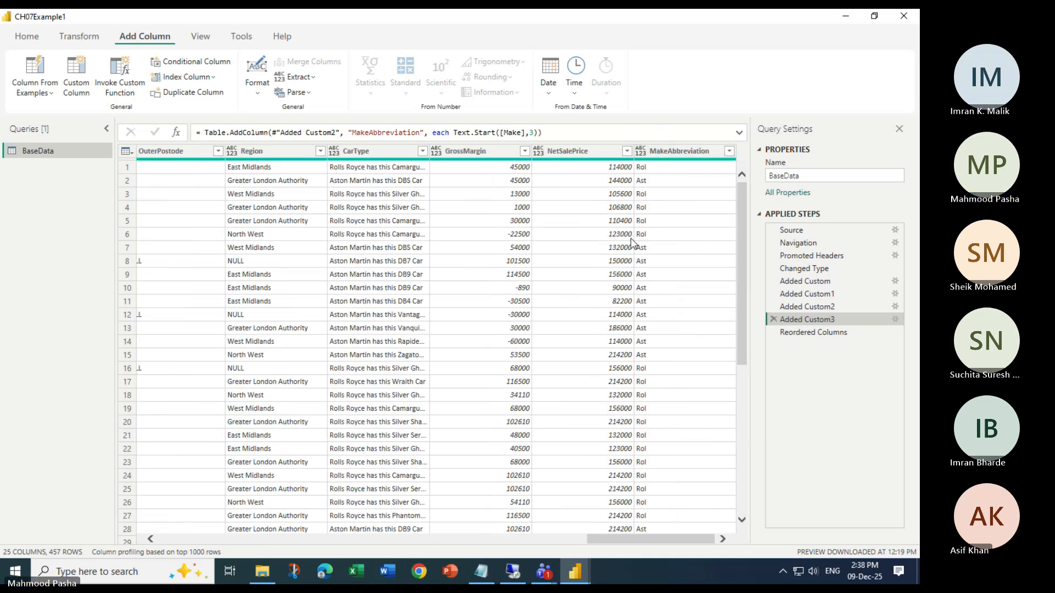
{"action": "right_click", "coordinate": [807, 321]}
{"action": "left_click", "coordinate": [846, 345]}
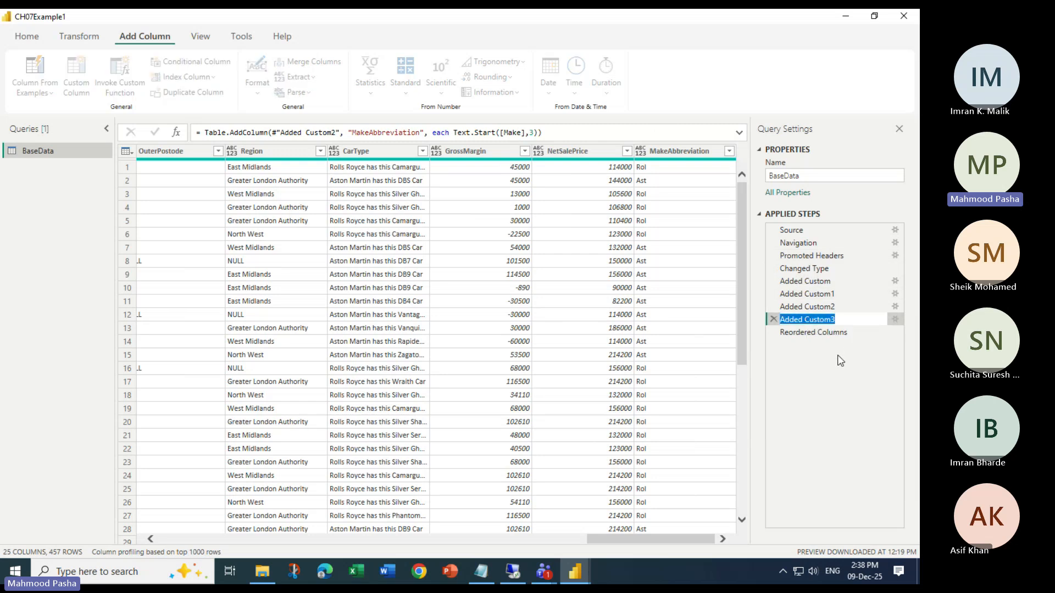
{"action": "type", "text": "Fetch"}
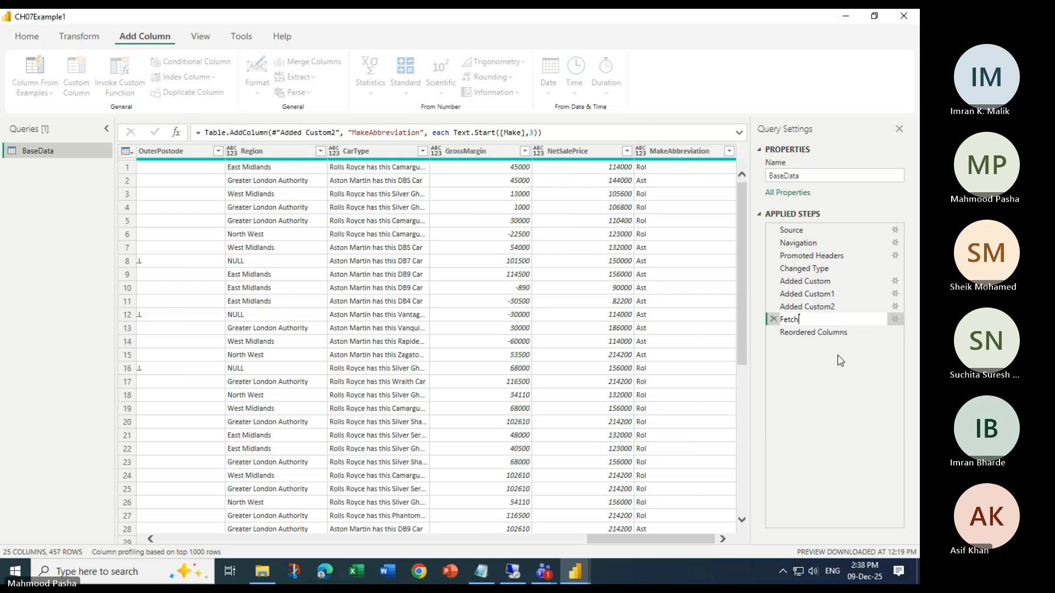
{"action": "type", "text": "CharFrom"}
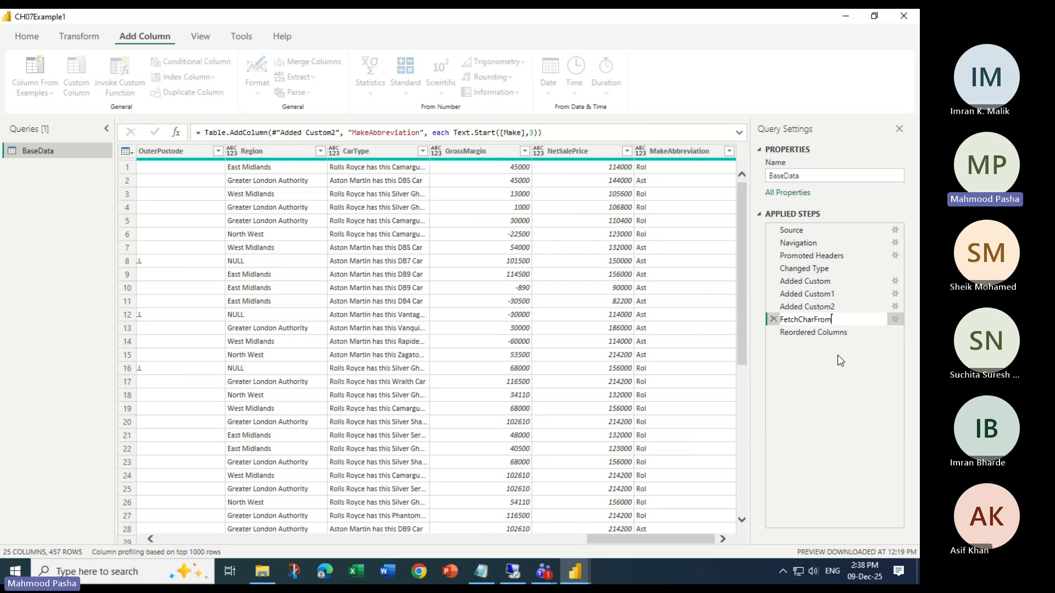
{"action": "type", "text": "MakeC"}
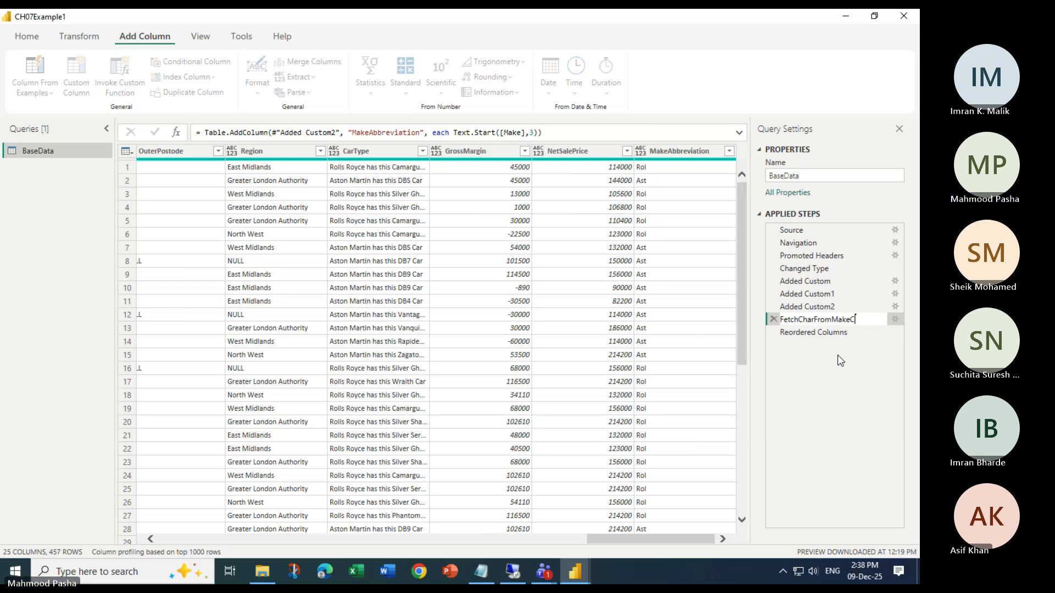
{"action": "type", "text": "olumn"}
{"action": "key", "text": "Return"}
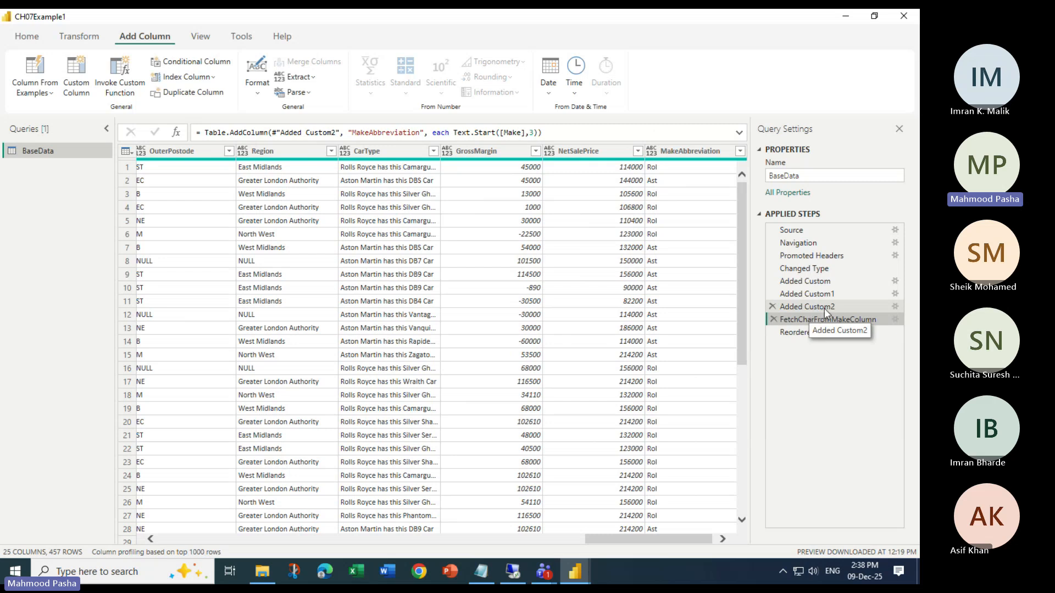
Rename the applied step Promoted Headers as "Making the first column as header" and select it
{"action": "right_click", "coordinate": [805, 257]}
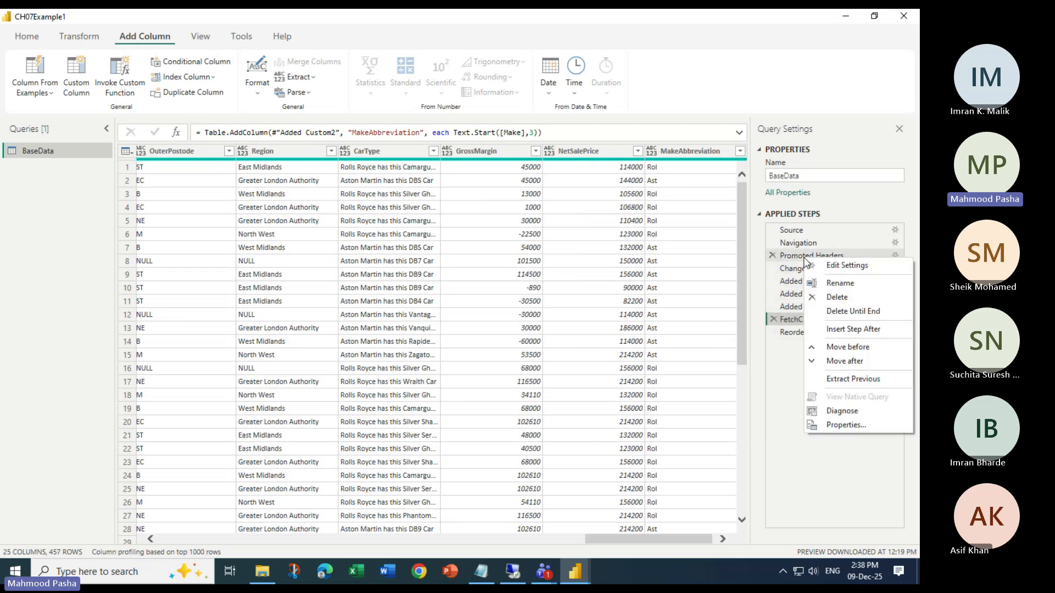
{"action": "left_click", "coordinate": [840, 283]}
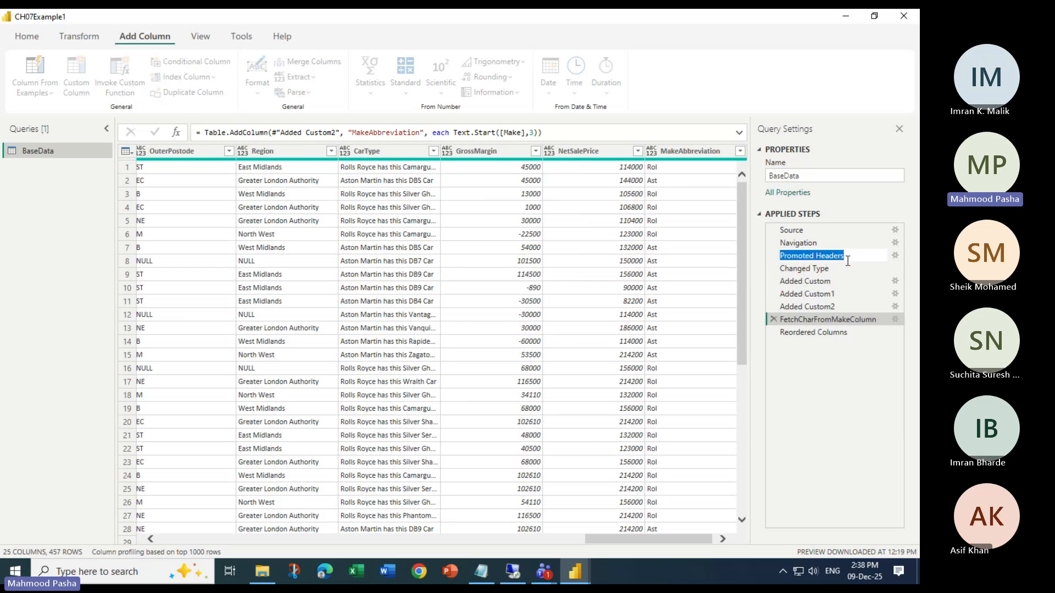
{"action": "type", "text": "Makeing"}
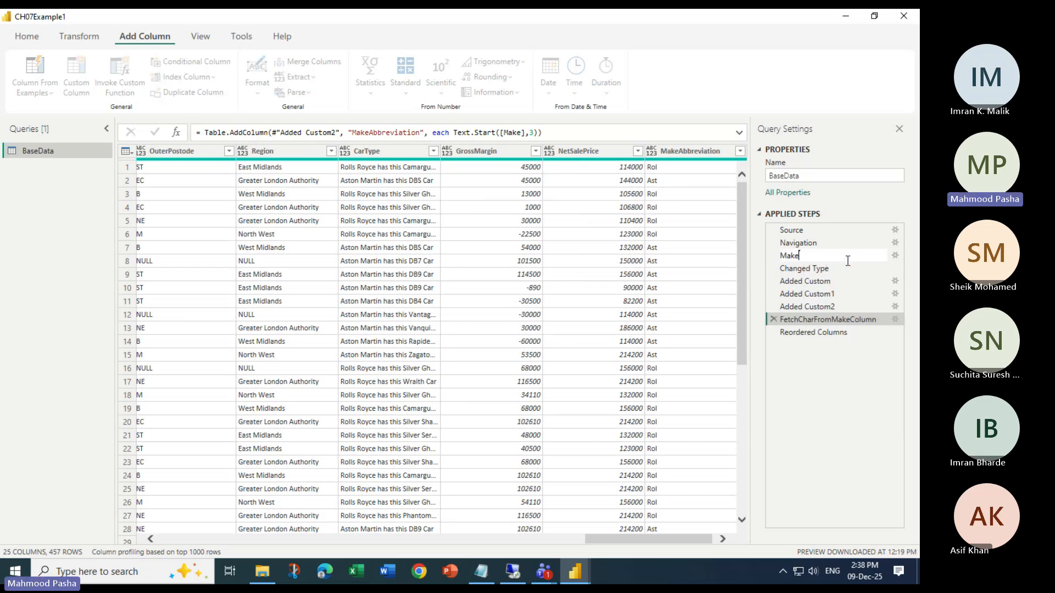
{"action": "key", "text": "BackSpace"}
{"action": "key", "text": "BackSpace"}
{"action": "key", "text": "BackSpace"}
{"action": "key", "text": "BackSpace"}
{"action": "type", "text": "ing the first co"}
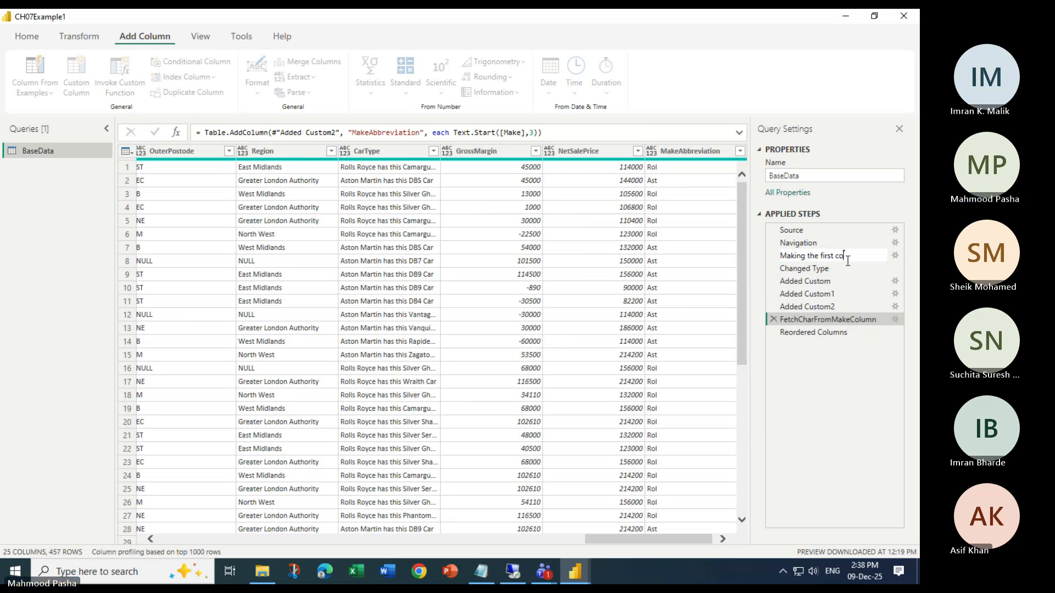
{"action": "type", "text": "lumn as header"}
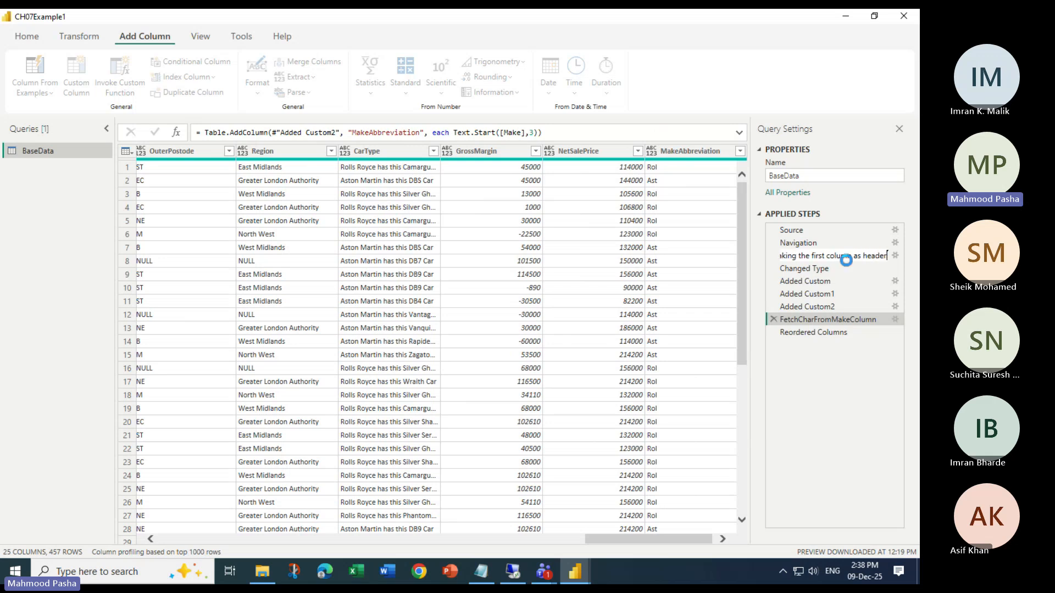
{"action": "left_click", "coordinate": [848, 259]}
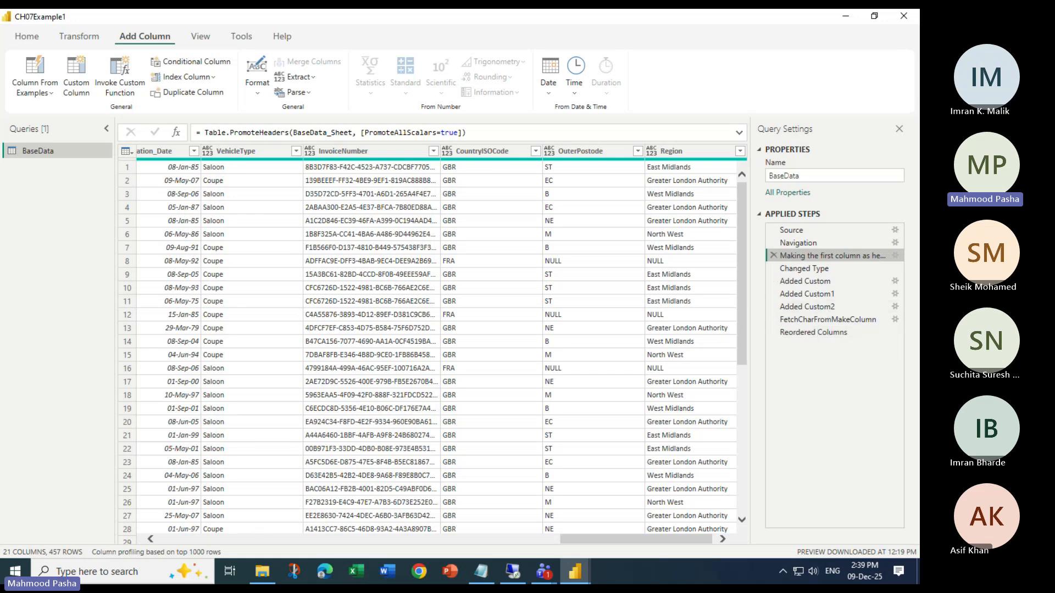
Switch to Microsoft Teams, read the latest message in the POWER BI TRAINING chat, and return to Power Query Editor
{"action": "key", "text": "alt+Tab"}
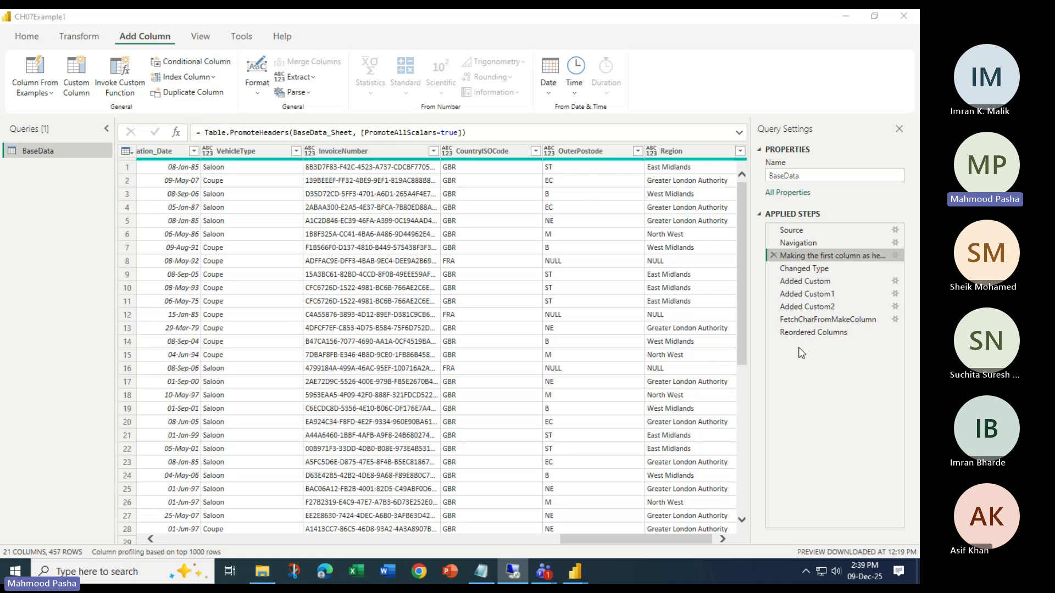
{"action": "mouse_move", "coordinate": [544, 571]}
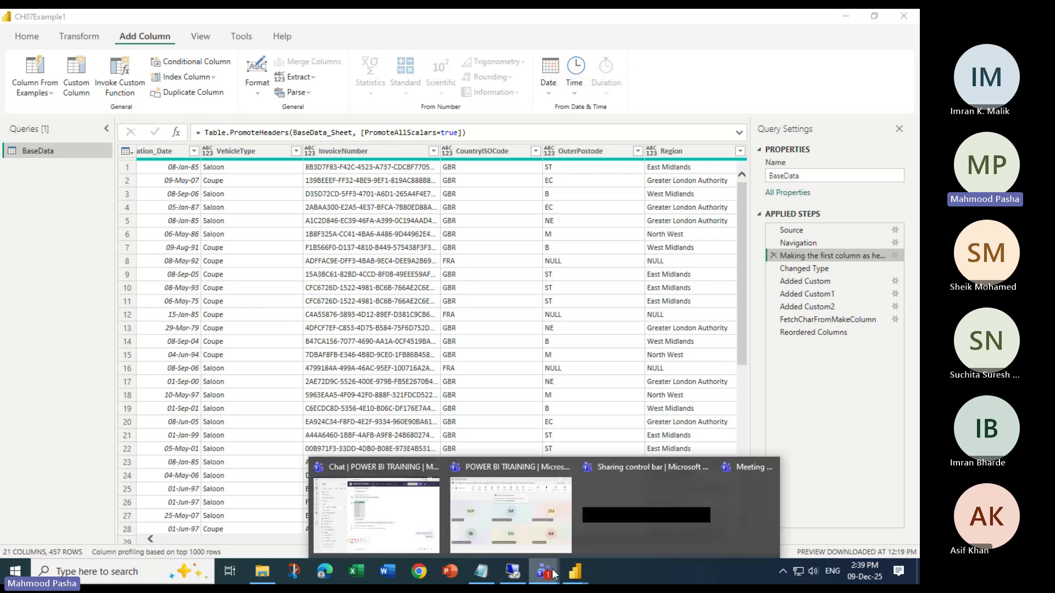
{"action": "left_click", "coordinate": [377, 502]}
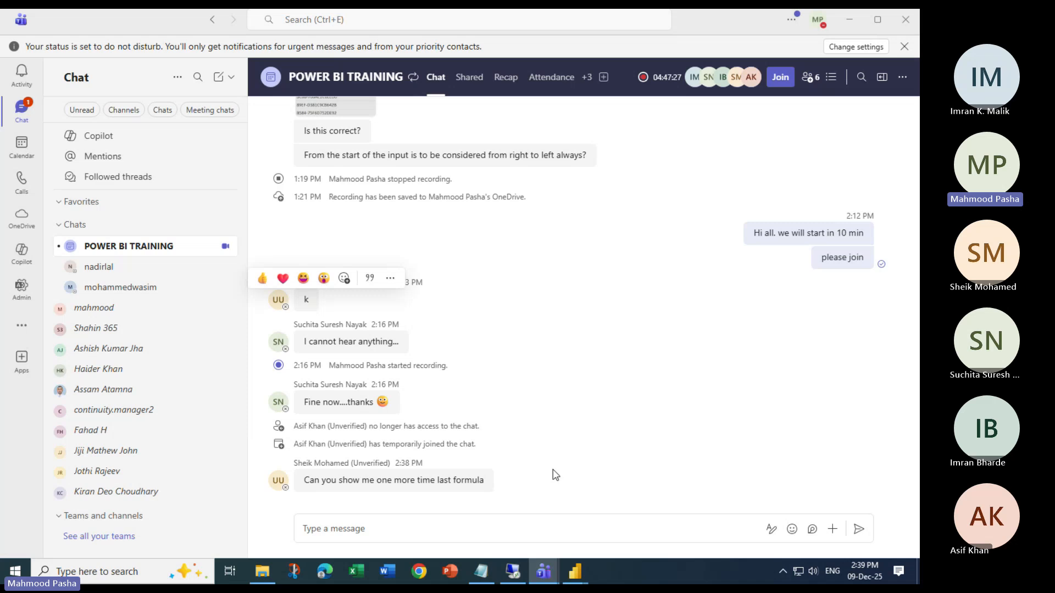
{"action": "left_click", "coordinate": [851, 18]}
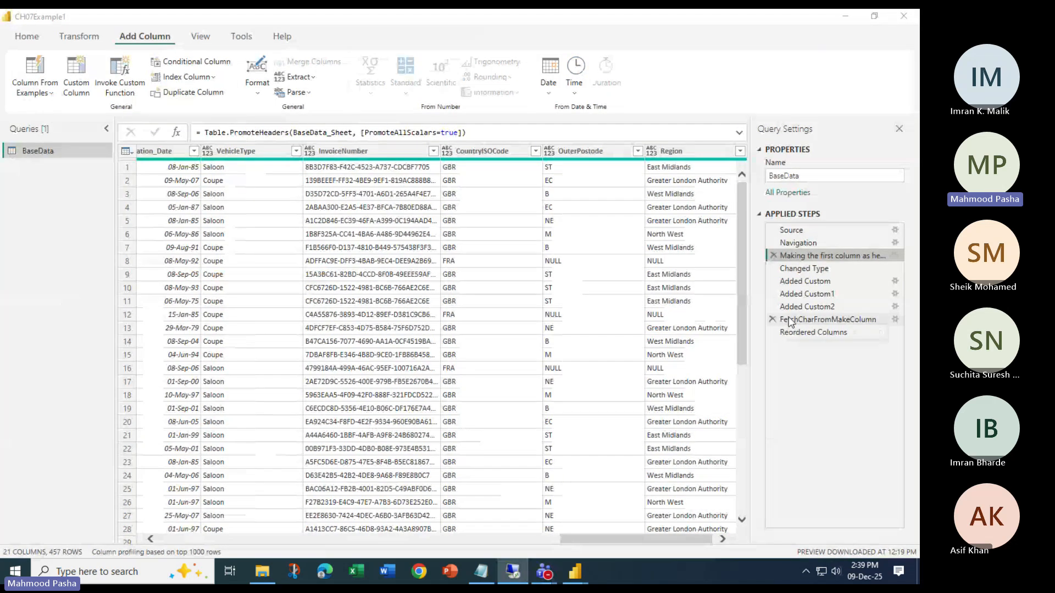
Reopen the custom column definition of the FetchCharFromMakeColumn step, review its MakeAbbreviation formula, and close it without edits
{"action": "left_click_drag", "start_coordinate": [805, 307], "coordinate": [807, 316]}
{"action": "left_click", "coordinate": [810, 321]}
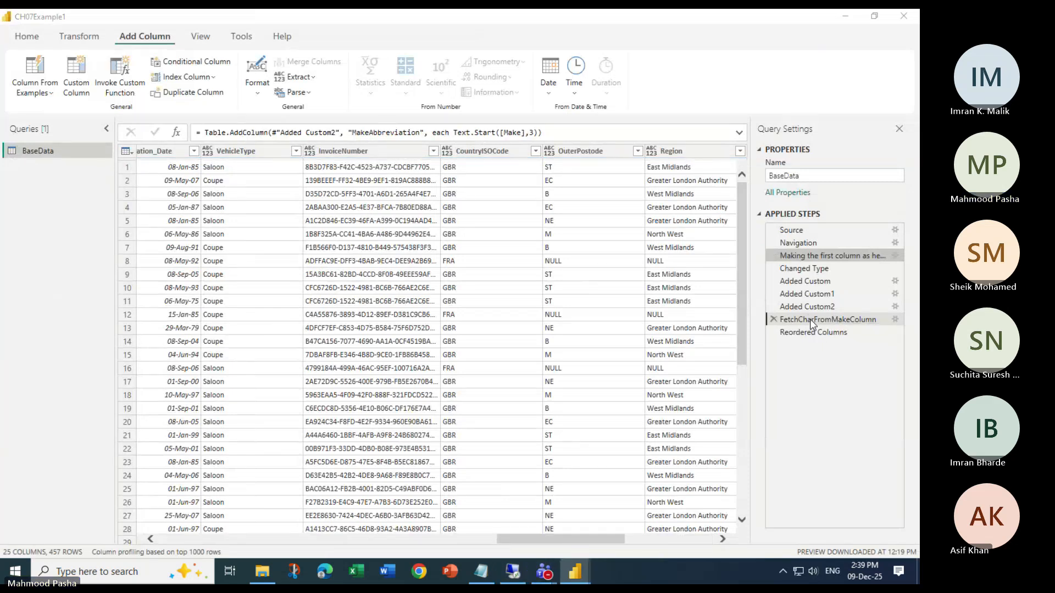
{"action": "double_click", "coordinate": [810, 320]}
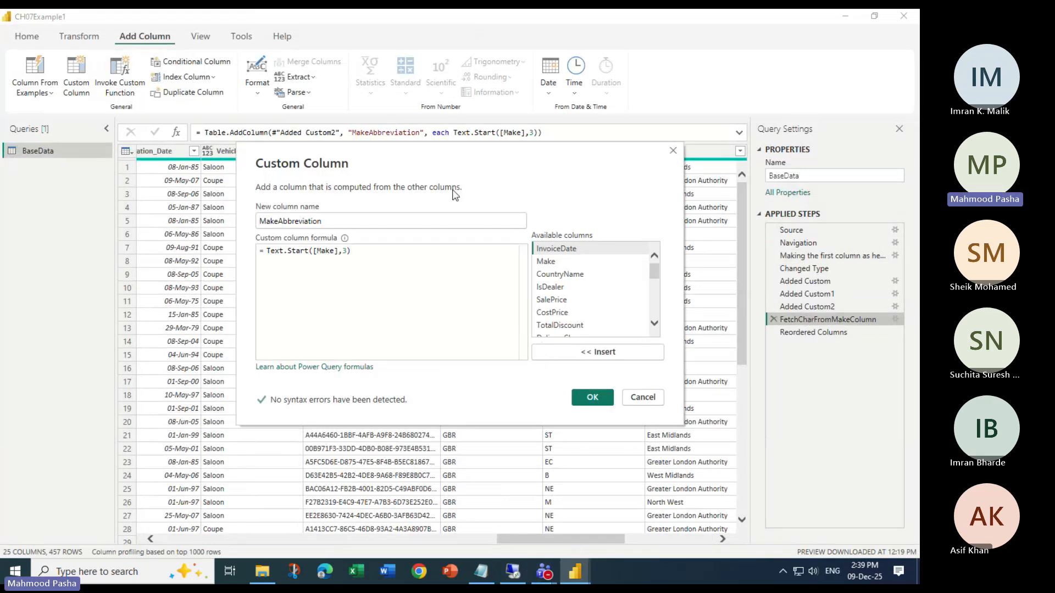
{"action": "left_click_drag", "start_coordinate": [466, 163], "coordinate": [456, 220]}
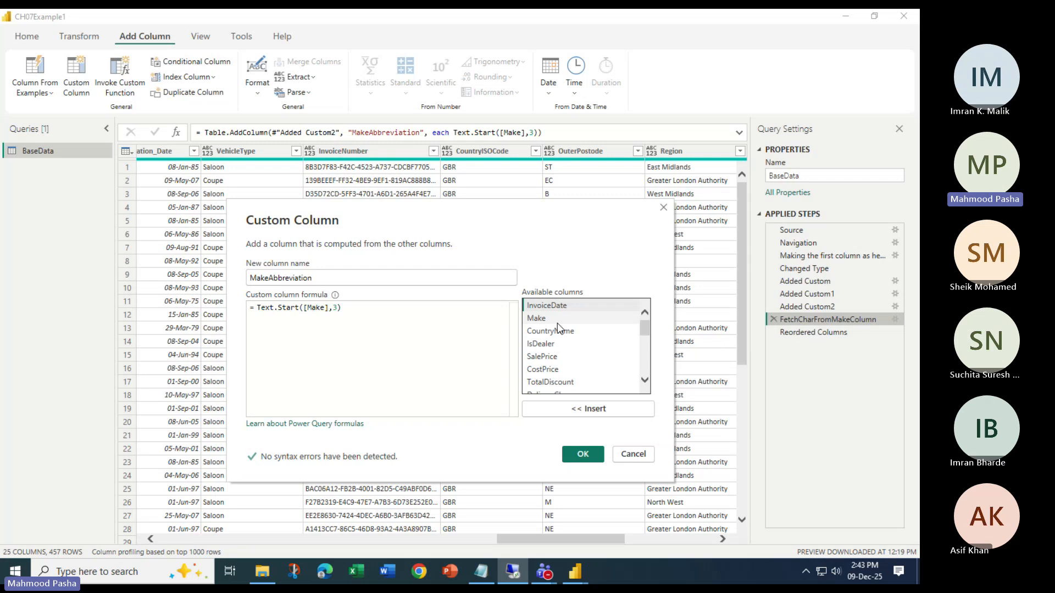
{"action": "left_click", "coordinate": [583, 454]}
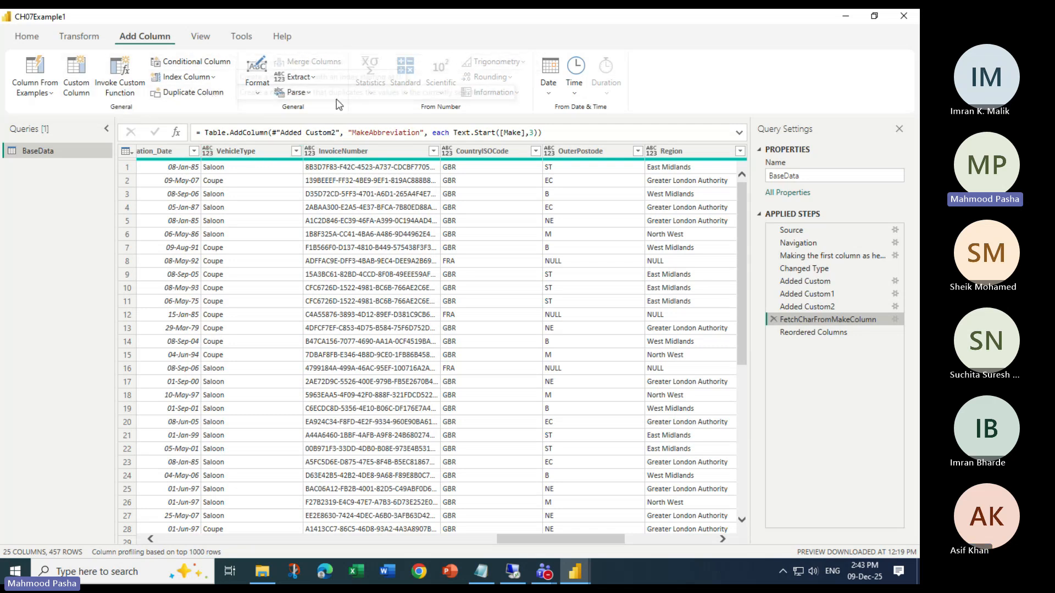
{"action": "left_click", "coordinate": [200, 37]}
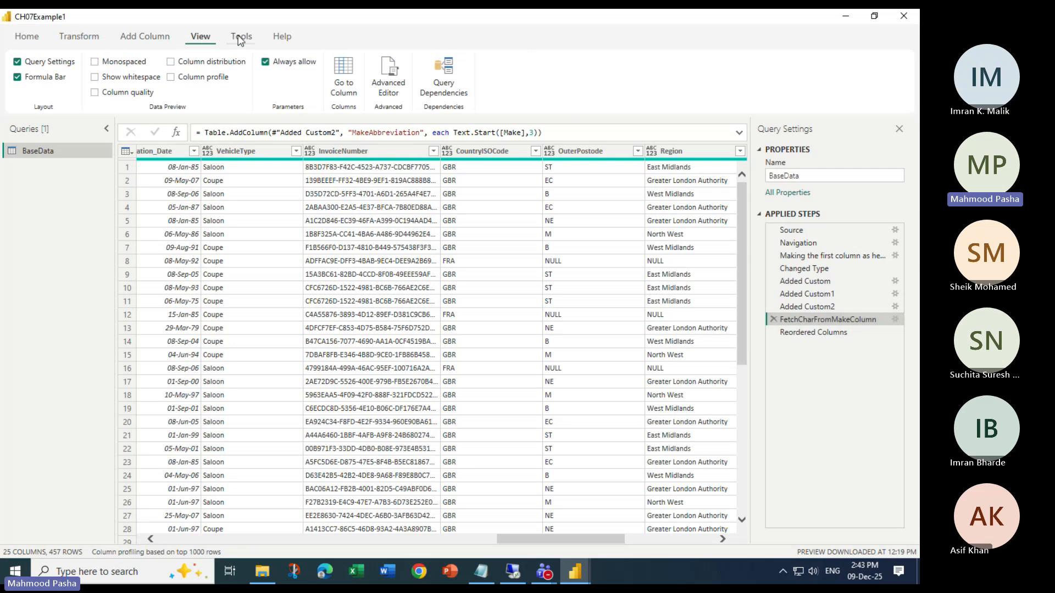
{"action": "left_click", "coordinate": [146, 37]}
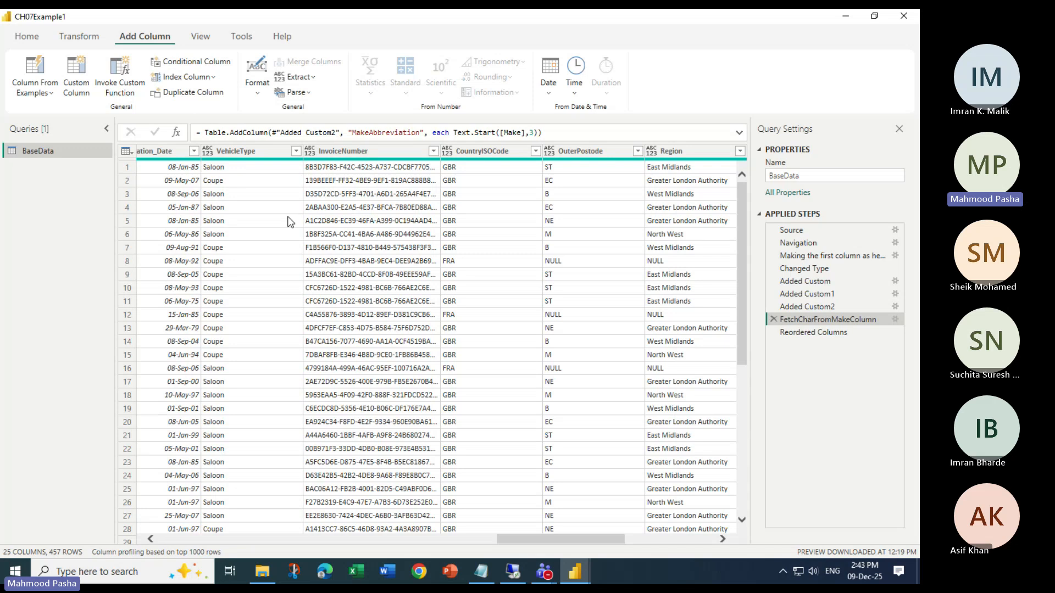
{"action": "left_click", "coordinate": [82, 35]}
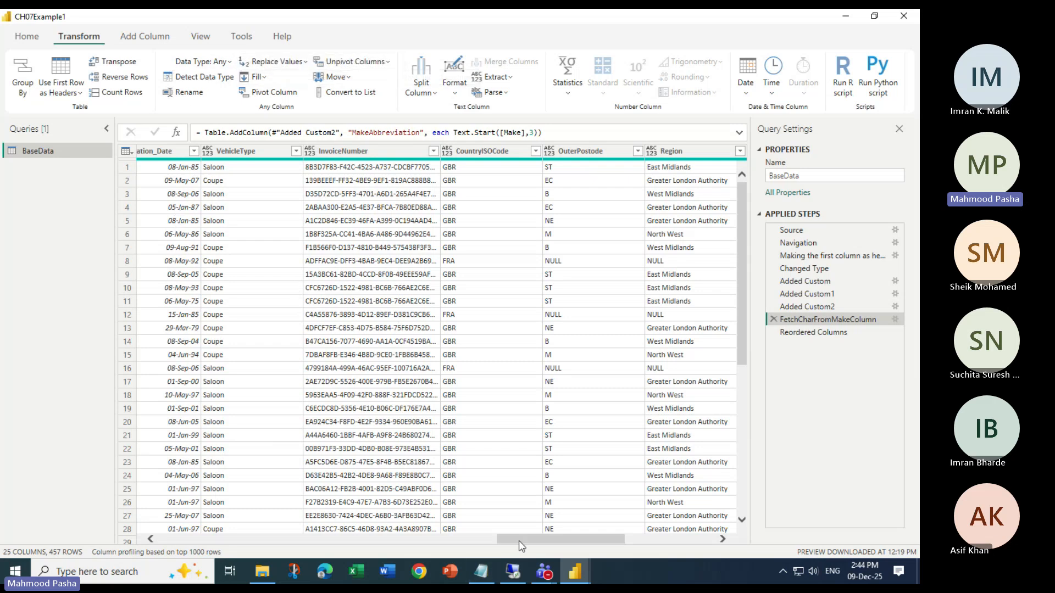
{"action": "left_click_drag", "start_coordinate": [519, 538], "coordinate": [664, 539]}
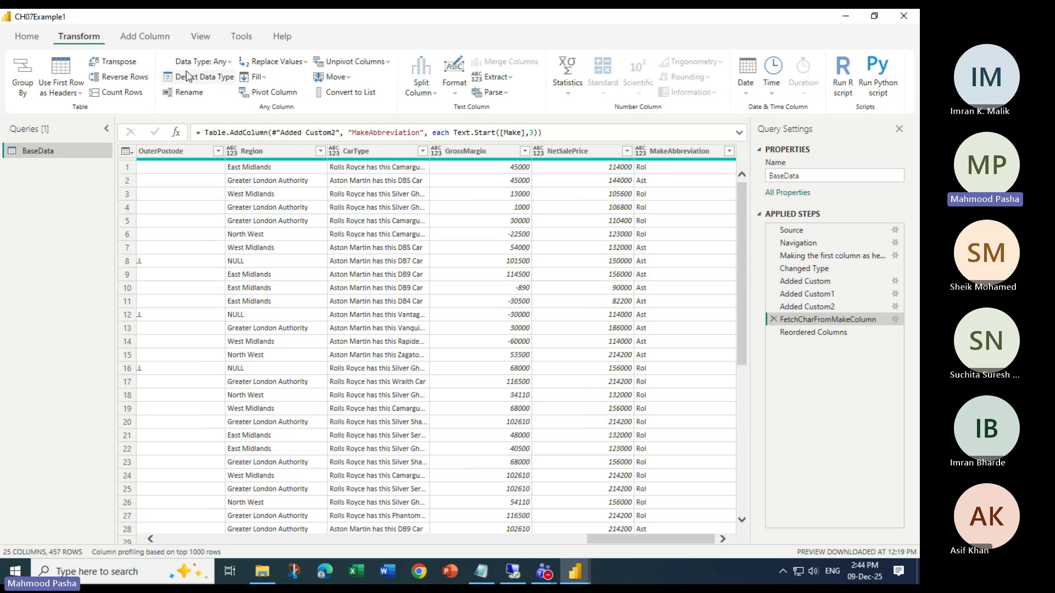
{"action": "left_click", "coordinate": [144, 34]}
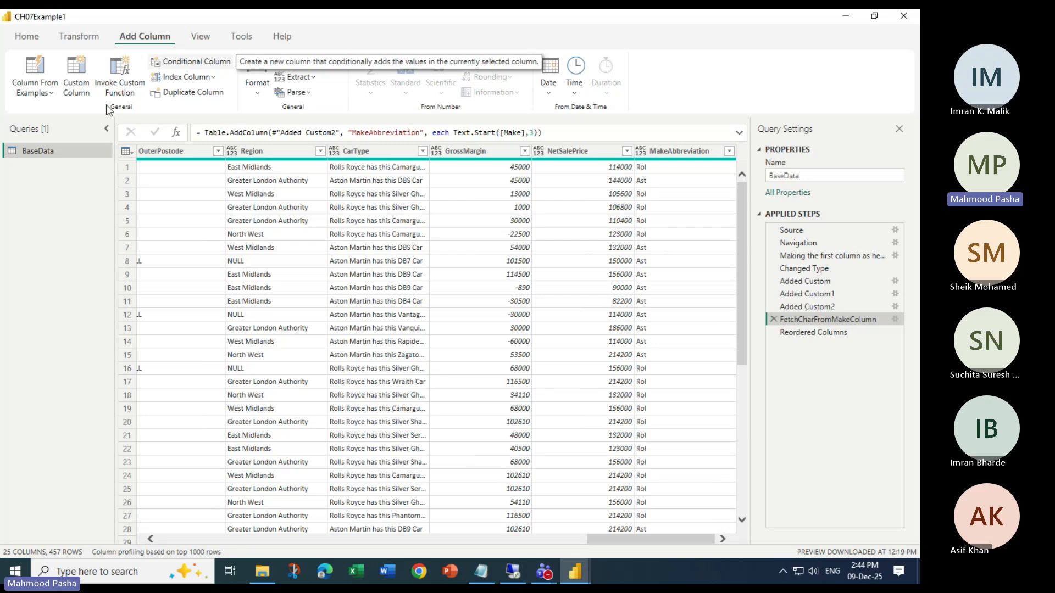
Switch to Excel, create a blank workbook, and open the Conditional Formatting Rules Manager
{"action": "key", "text": "alt+Tab"}
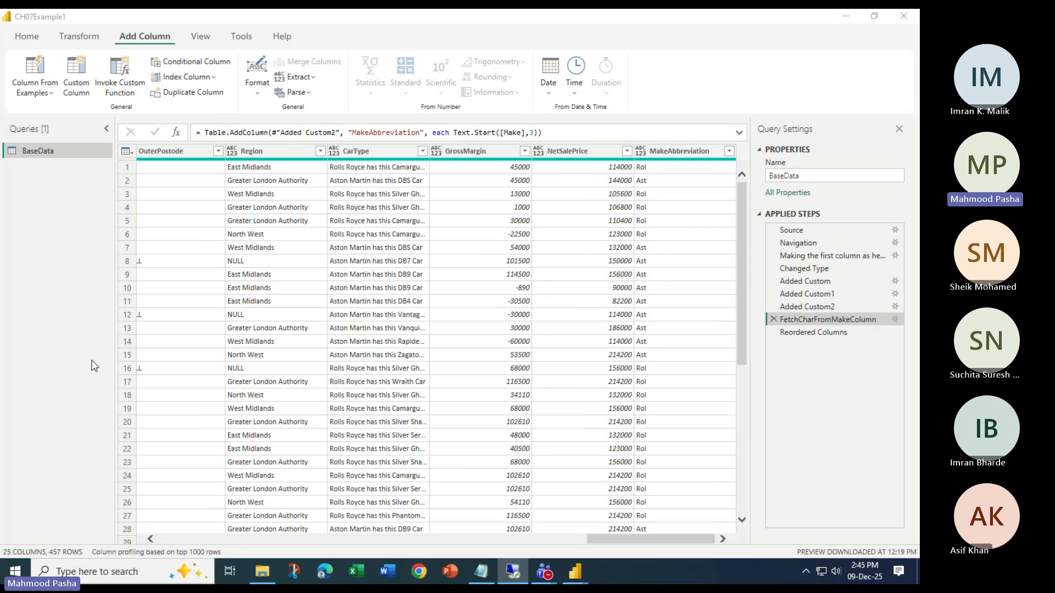
{"action": "left_click", "coordinate": [358, 572]}
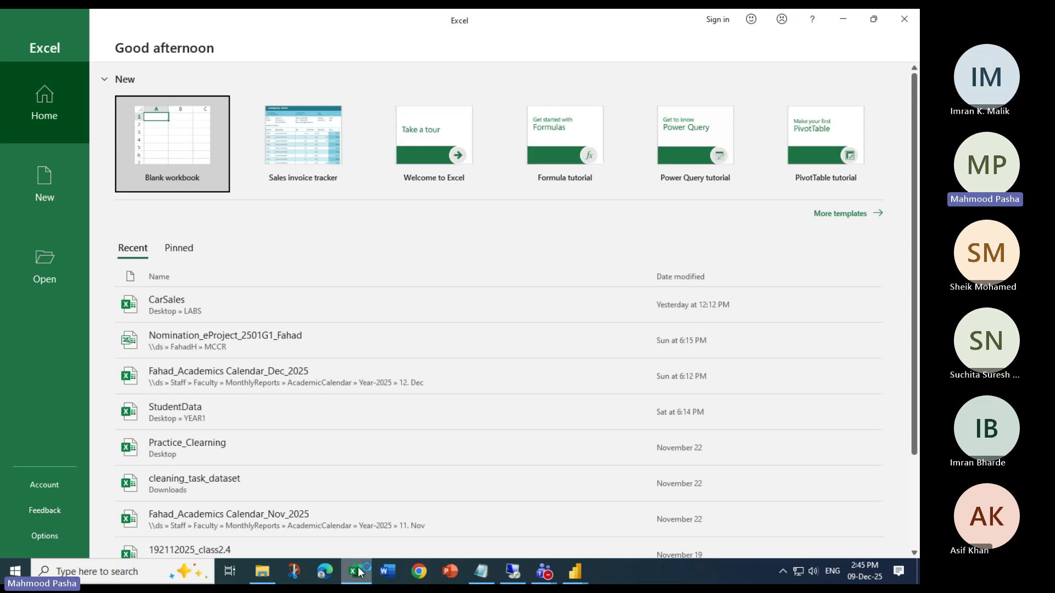
{"action": "left_click", "coordinate": [186, 149]}
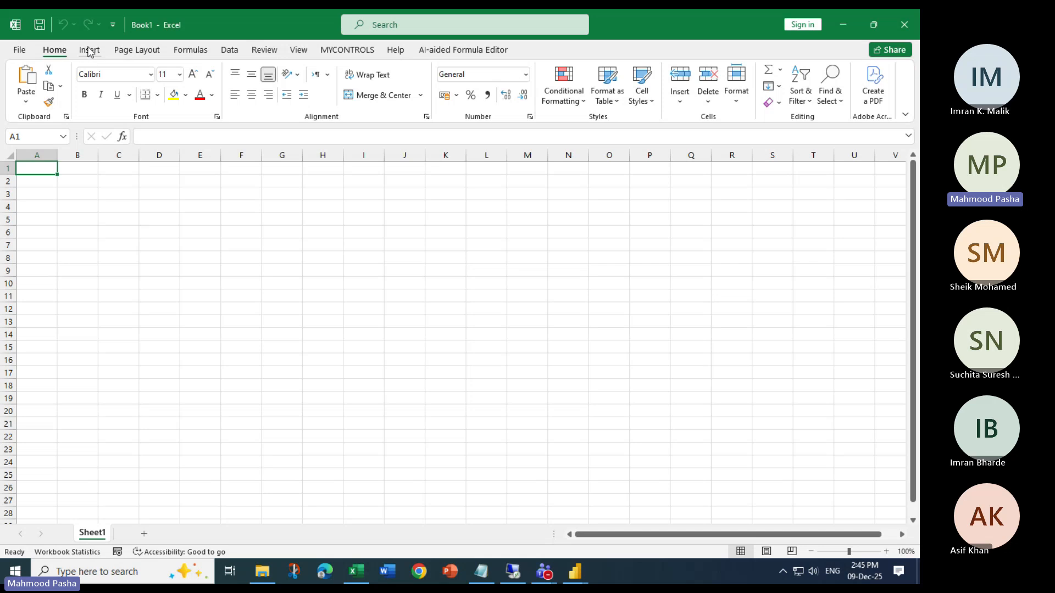
{"action": "left_click", "coordinate": [90, 51]}
{"action": "left_click", "coordinate": [54, 50]}
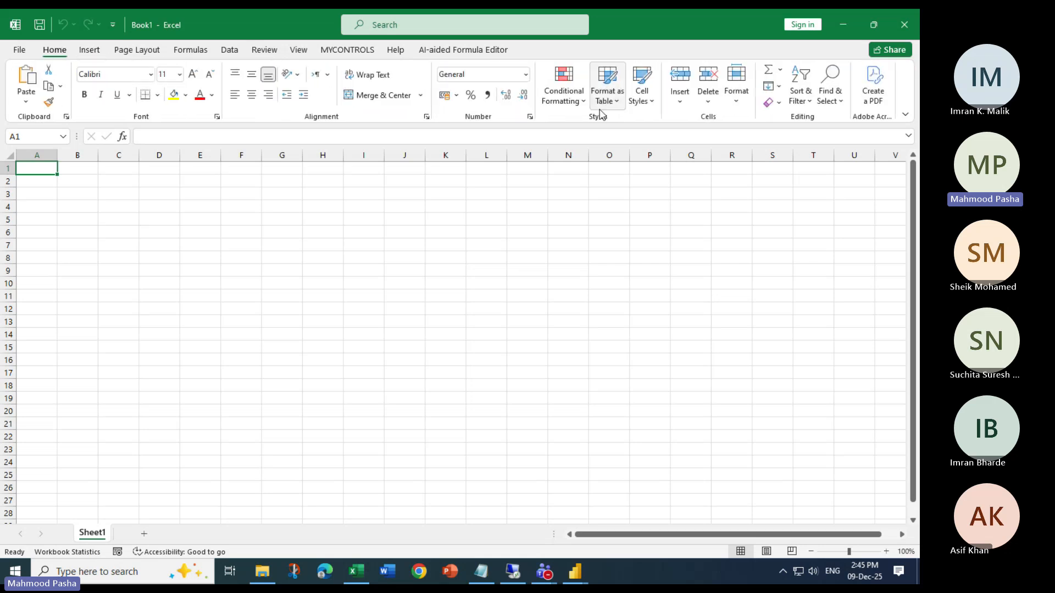
{"action": "left_click", "coordinate": [572, 99]}
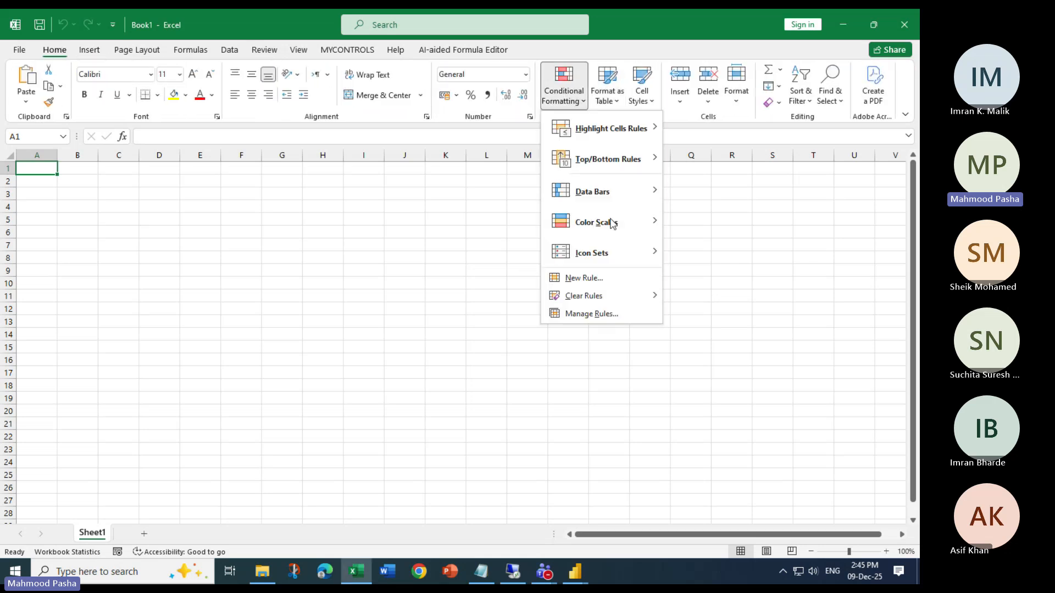
{"action": "left_click", "coordinate": [609, 314]}
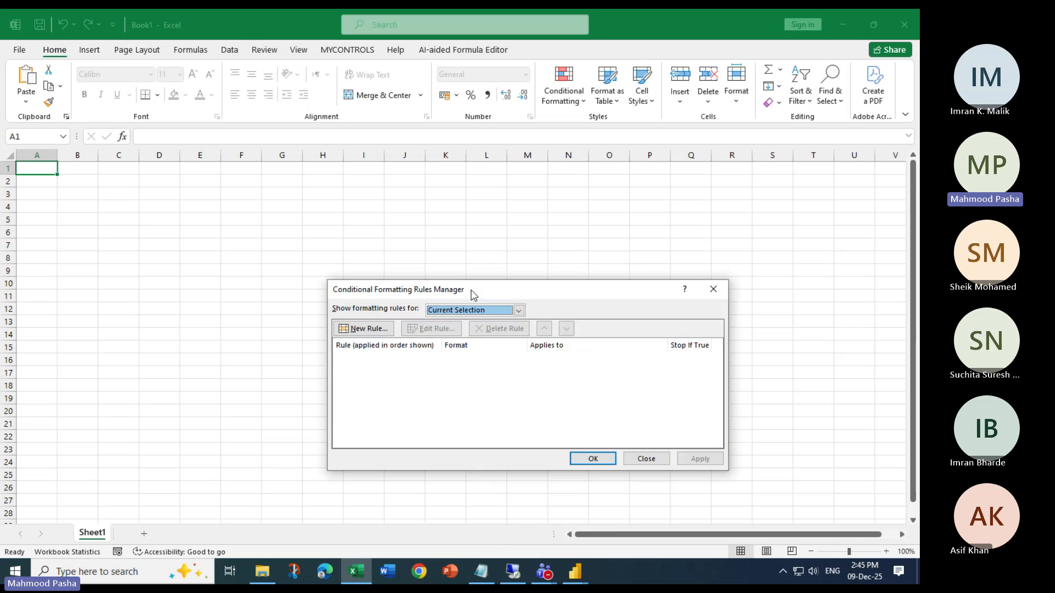
Look through the rule types for a new conditional formatting rule, close without creating one, and return to Power Query Editor
{"action": "left_click_drag", "start_coordinate": [651, 356], "coordinate": [433, 166]}
{"action": "left_click", "coordinate": [320, 201]}
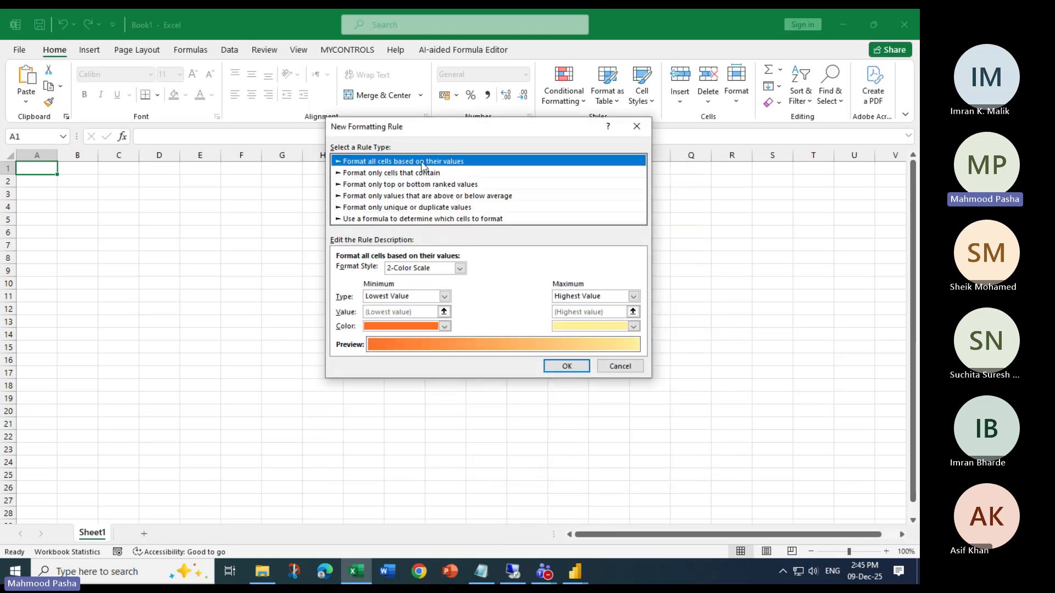
{"action": "left_click", "coordinate": [409, 208]}
{"action": "left_click", "coordinate": [420, 218]}
{"action": "left_click", "coordinate": [420, 207]}
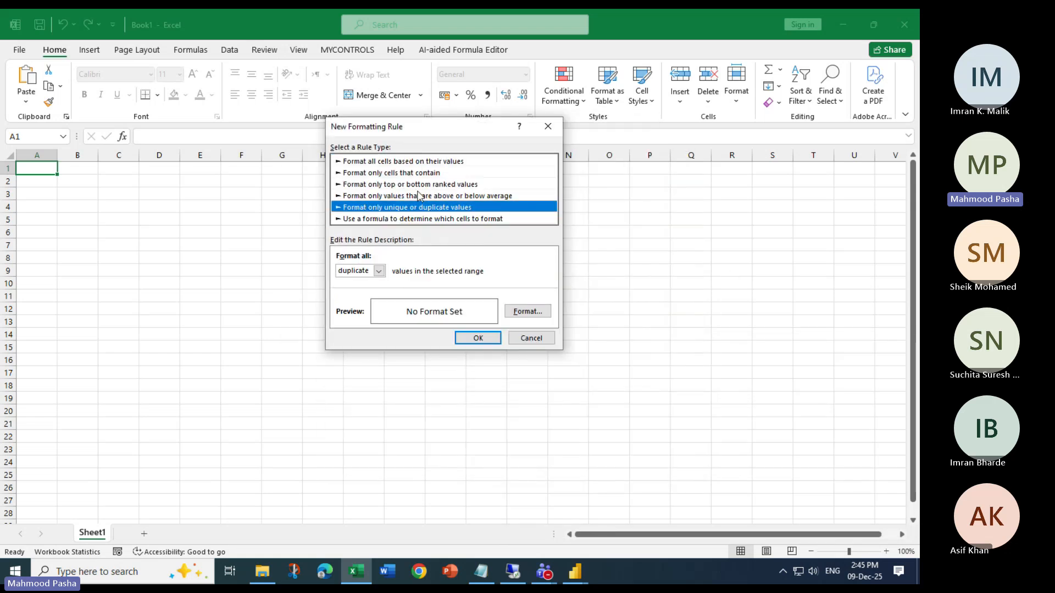
{"action": "left_click", "coordinate": [420, 195]}
{"action": "left_click", "coordinate": [420, 184]}
{"action": "left_click", "coordinate": [548, 127]}
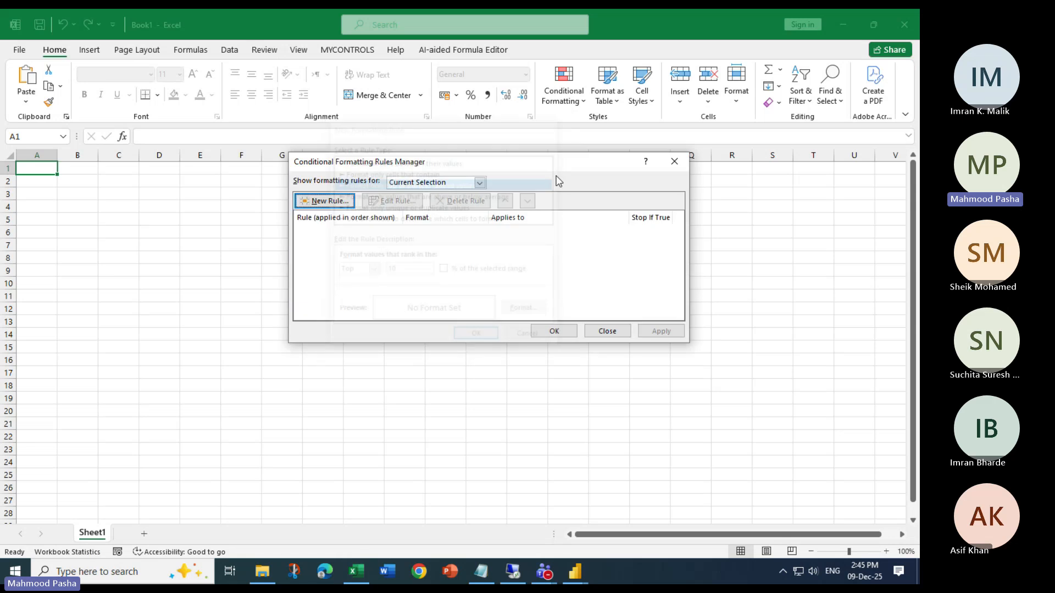
{"action": "left_click", "coordinate": [606, 332]}
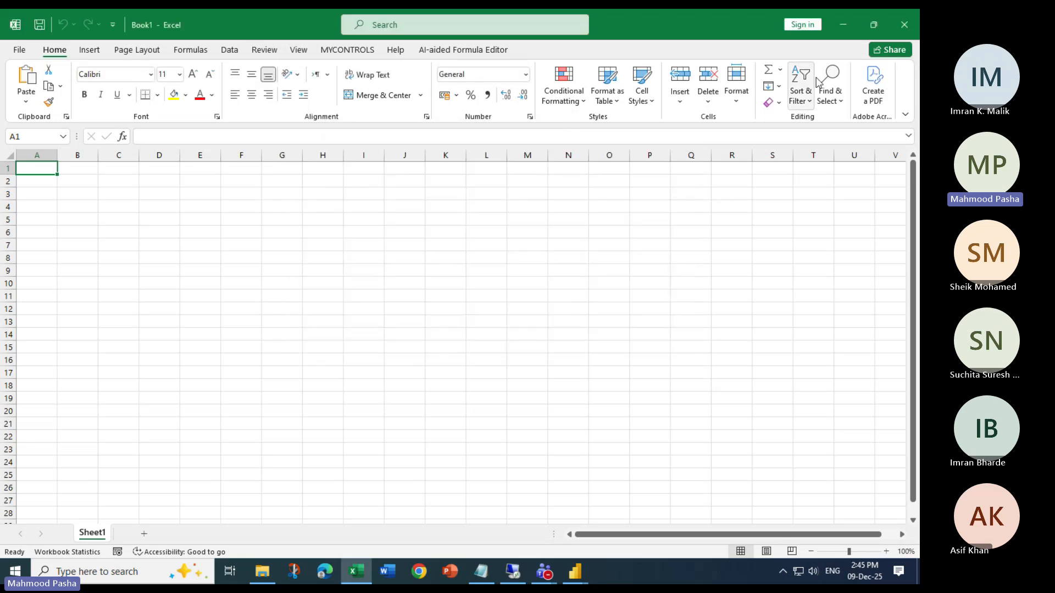
{"action": "left_click", "coordinate": [843, 25]}
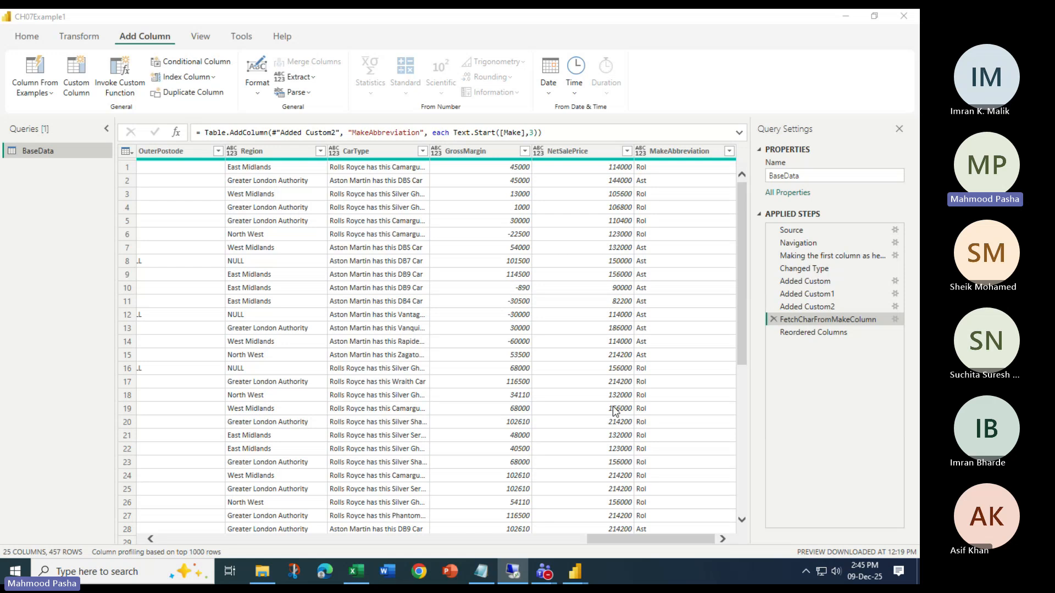
Select the Reordered Columns applied step, dismiss the empty conditional column definition, and look across the BaseData columns
{"action": "left_click", "coordinate": [794, 333]}
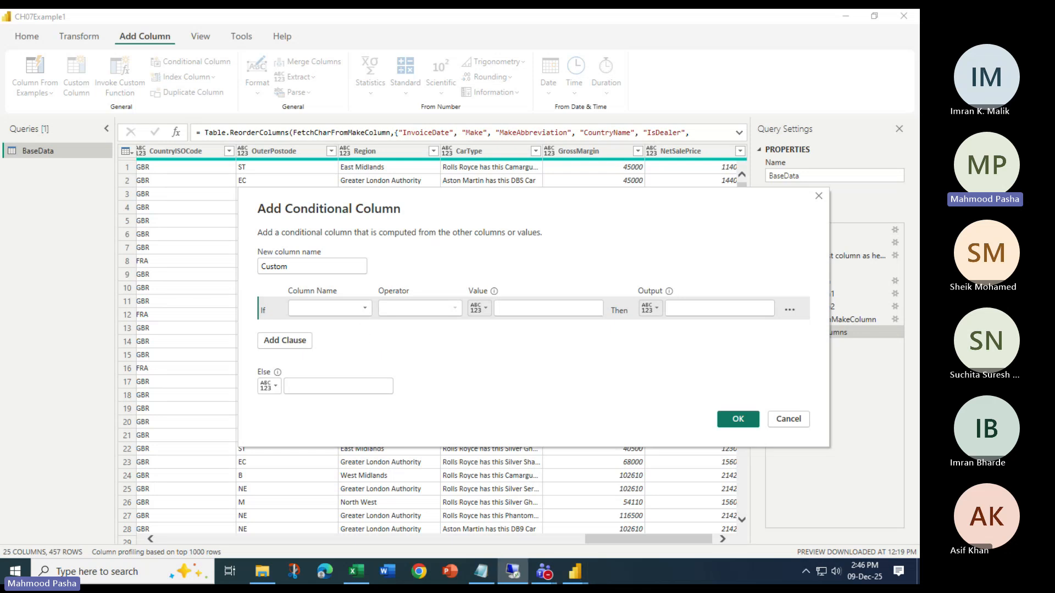
{"action": "left_click", "coordinate": [817, 196]}
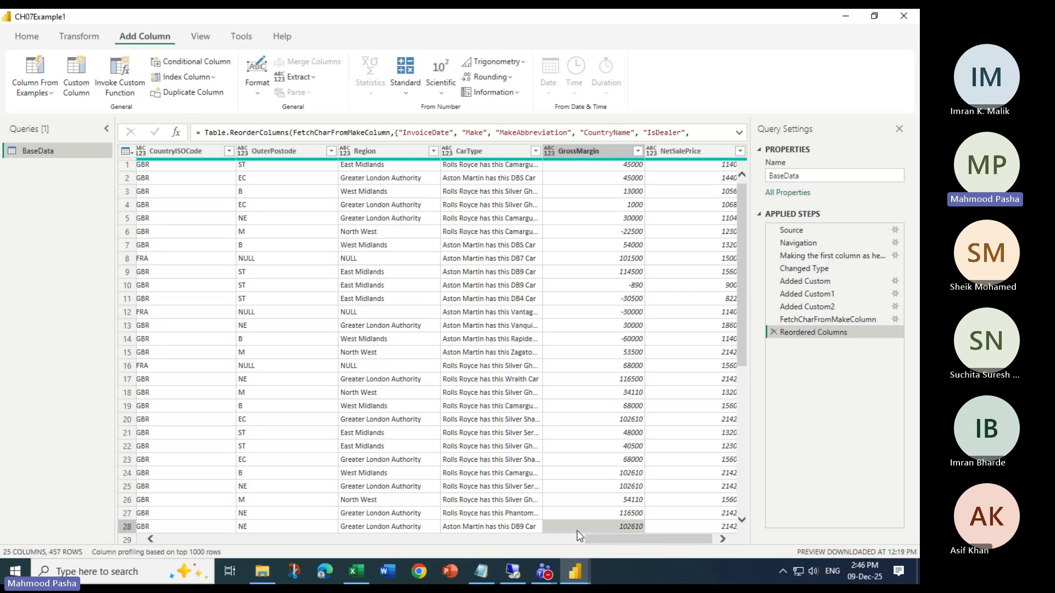
{"action": "left_click_drag", "start_coordinate": [621, 538], "coordinate": [439, 541]}
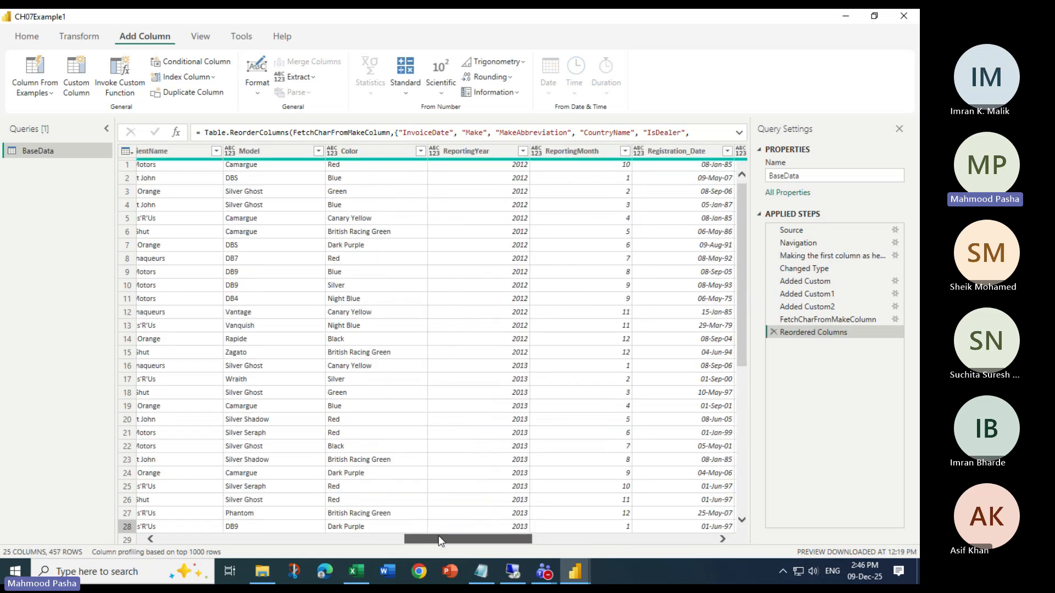
{"action": "scroll", "coordinate": [380, 412], "scroll_direction": "up", "scroll_amount": 1}
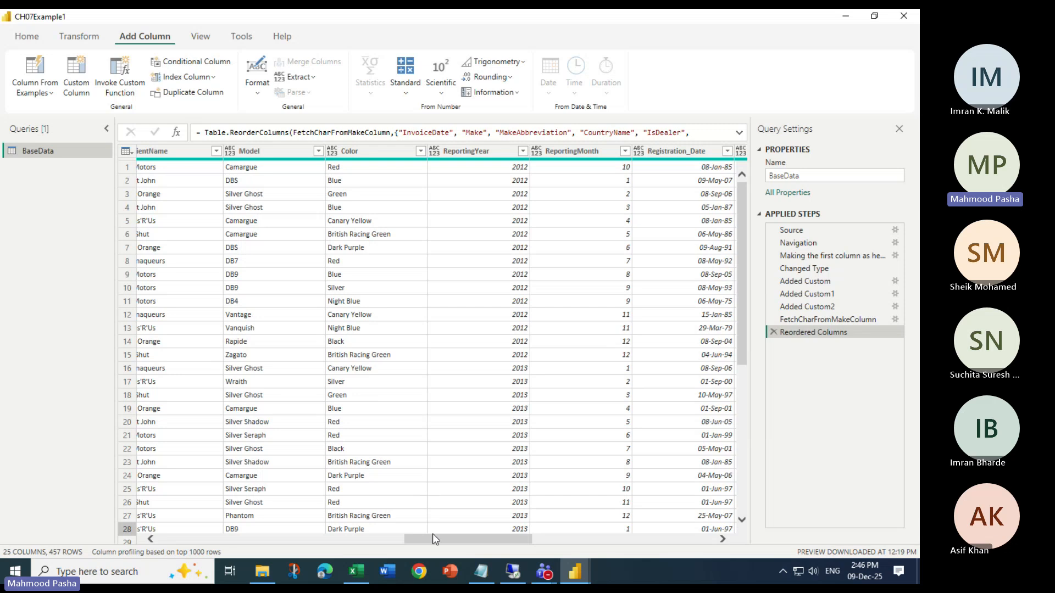
{"action": "left_click_drag", "start_coordinate": [433, 538], "coordinate": [644, 539]}
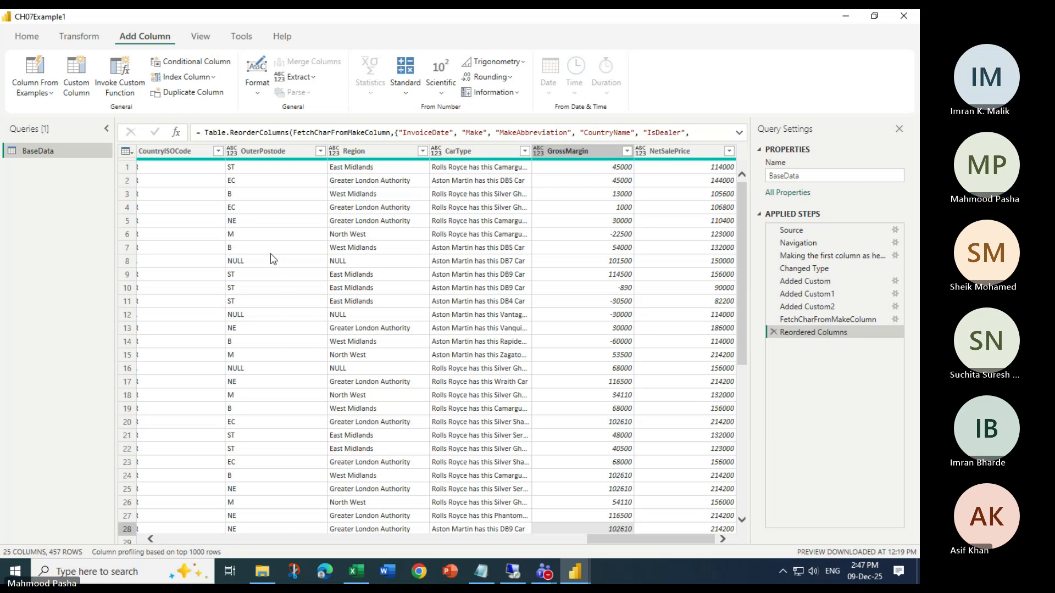
Start a new conditional column in BaseData and name it BuyerType
{"action": "left_click", "coordinate": [192, 62]}
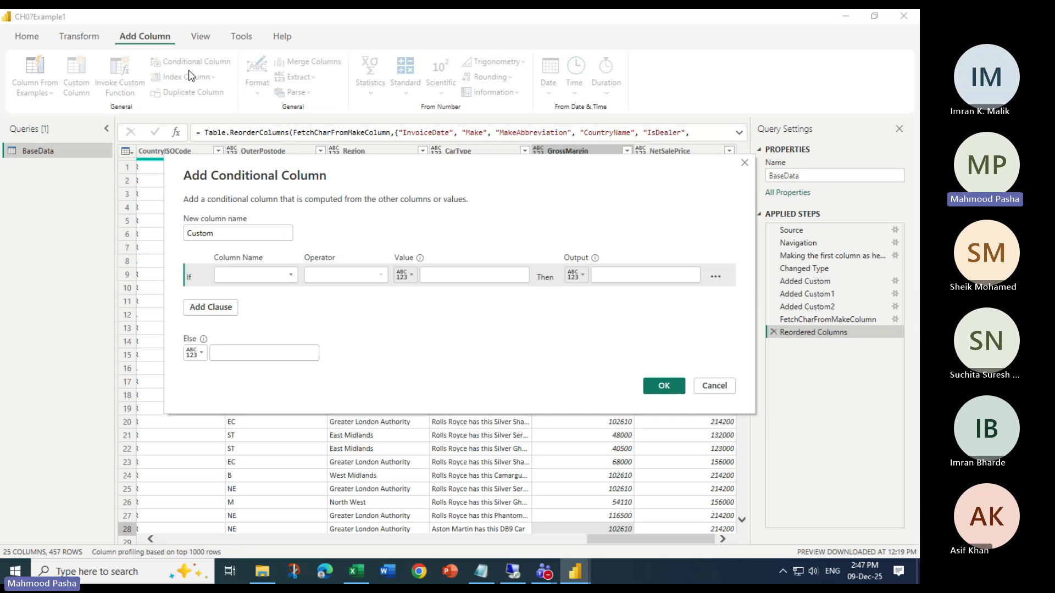
{"action": "double_click", "coordinate": [245, 235]}
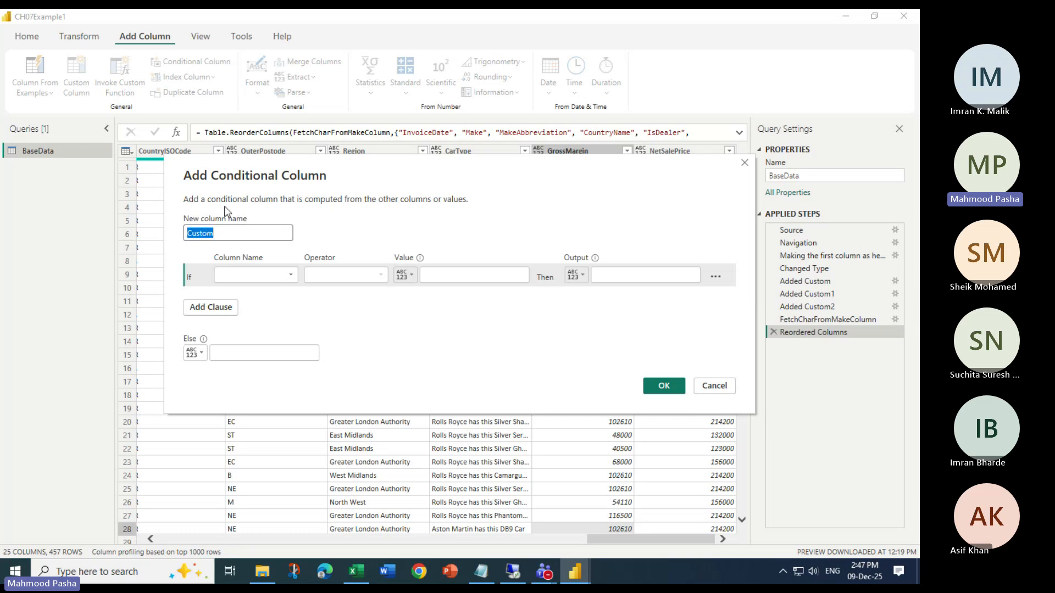
{"action": "type", "text": "BuyerT"}
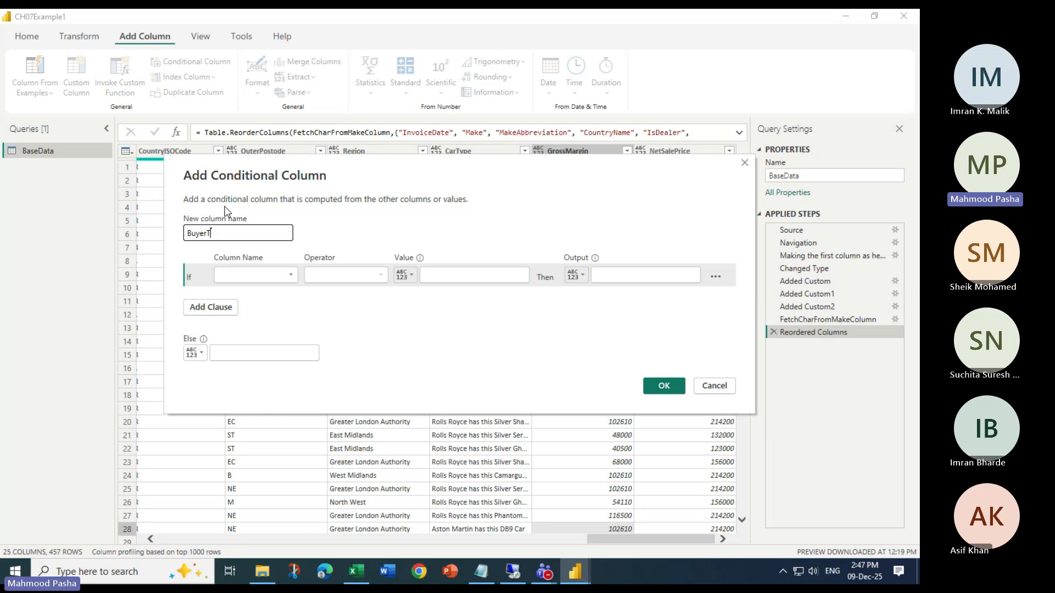
{"action": "type", "text": "ype"}
{"action": "left_click_drag", "start_coordinate": [320, 176], "coordinate": [318, 235]}
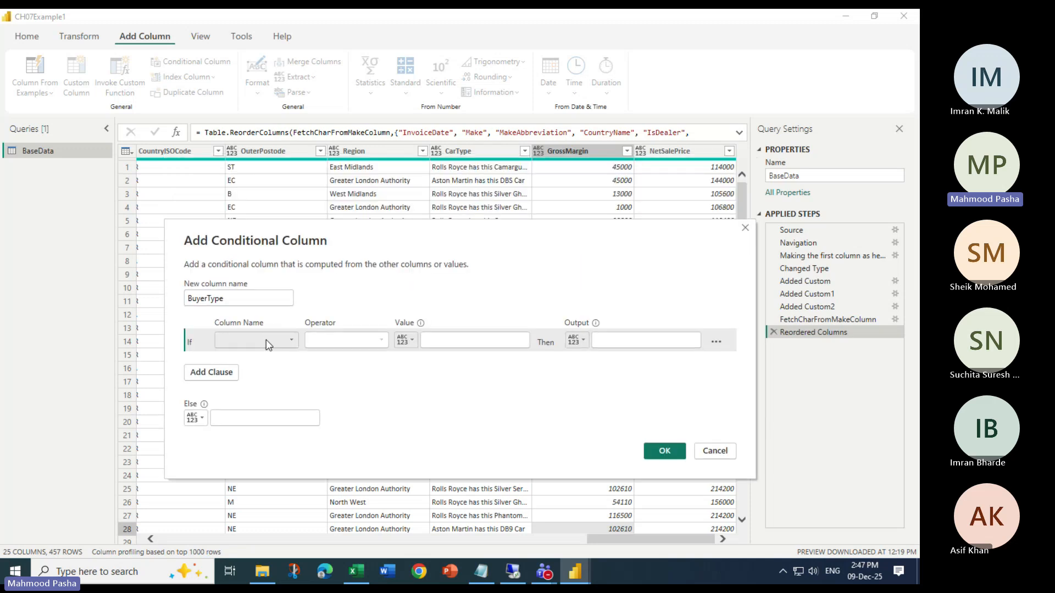
Define the first BuyerType condition so that Make equals Rolls Royce outputs Posh
{"action": "left_click", "coordinate": [268, 344]}
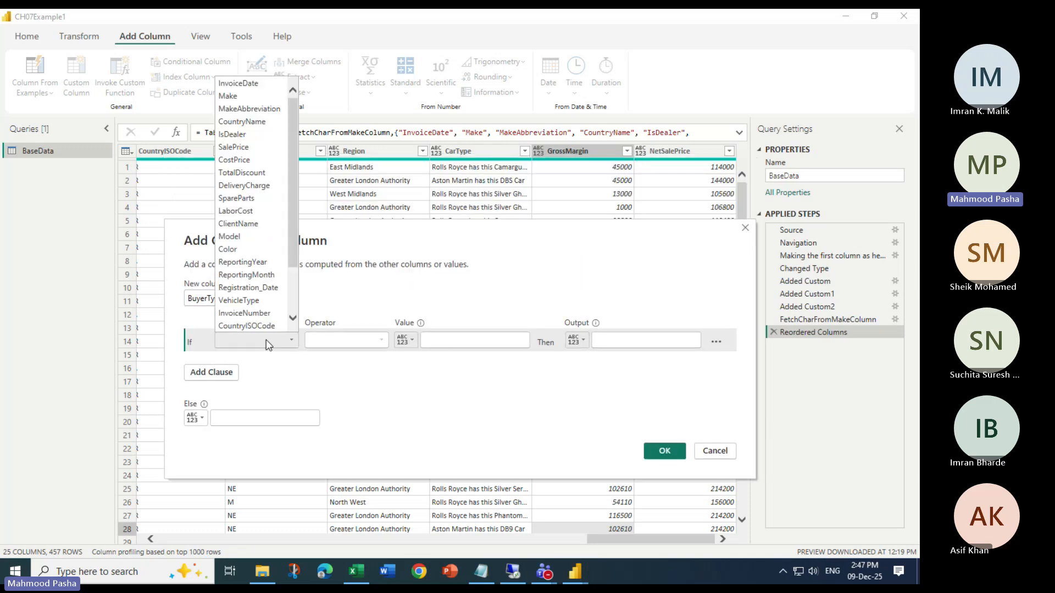
{"action": "left_click", "coordinate": [237, 97]}
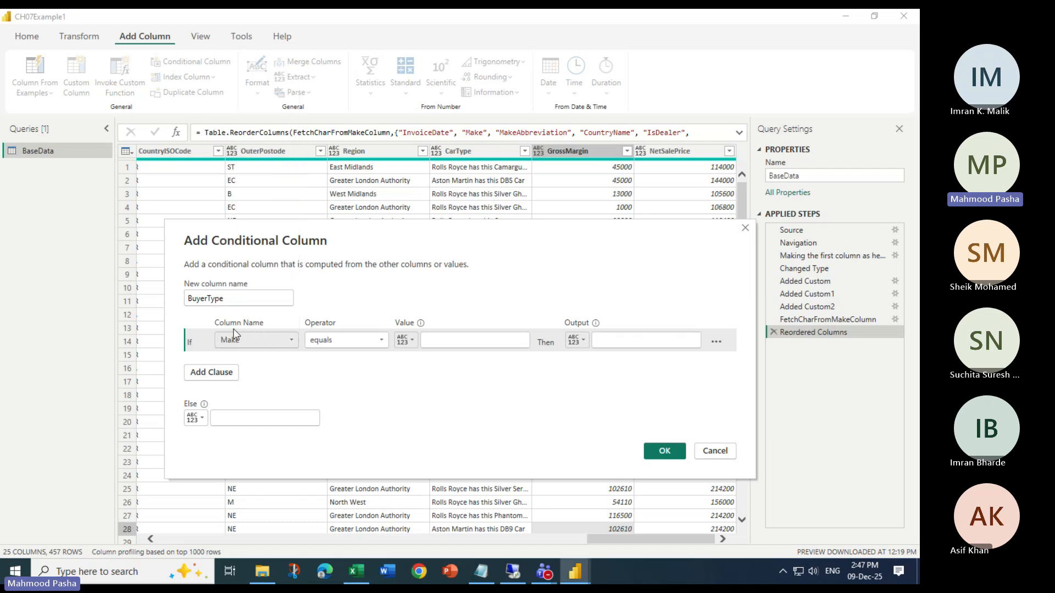
{"action": "left_click", "coordinate": [435, 342]}
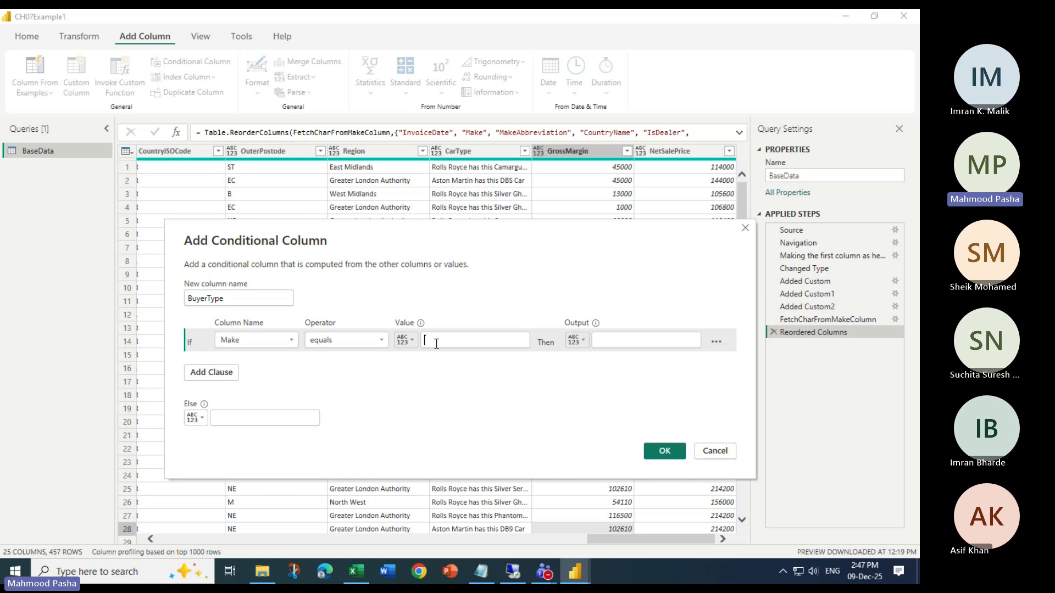
{"action": "type", "text": "Rolls Royce"}
{"action": "left_click", "coordinate": [623, 341]}
{"action": "type", "text": "Pre"}
{"action": "key", "text": "BackSpace"}
{"action": "key", "text": "BackSpace"}
{"action": "type", "text": "osh"}
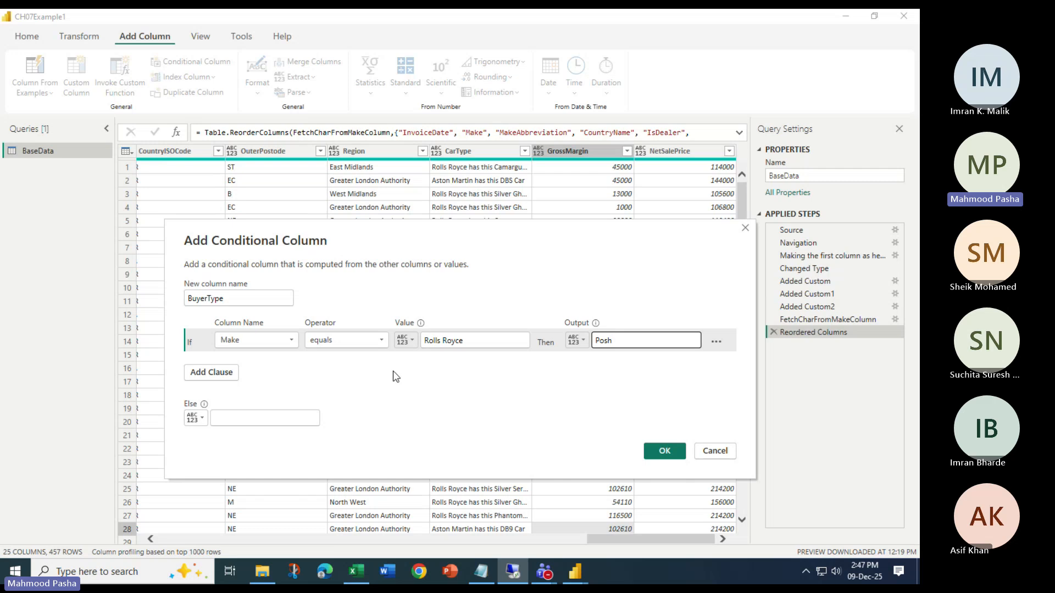
Add an else-if clause that outputs Classy when Make equals Bentley, and set the else value to Bling
{"action": "left_click", "coordinate": [210, 376]}
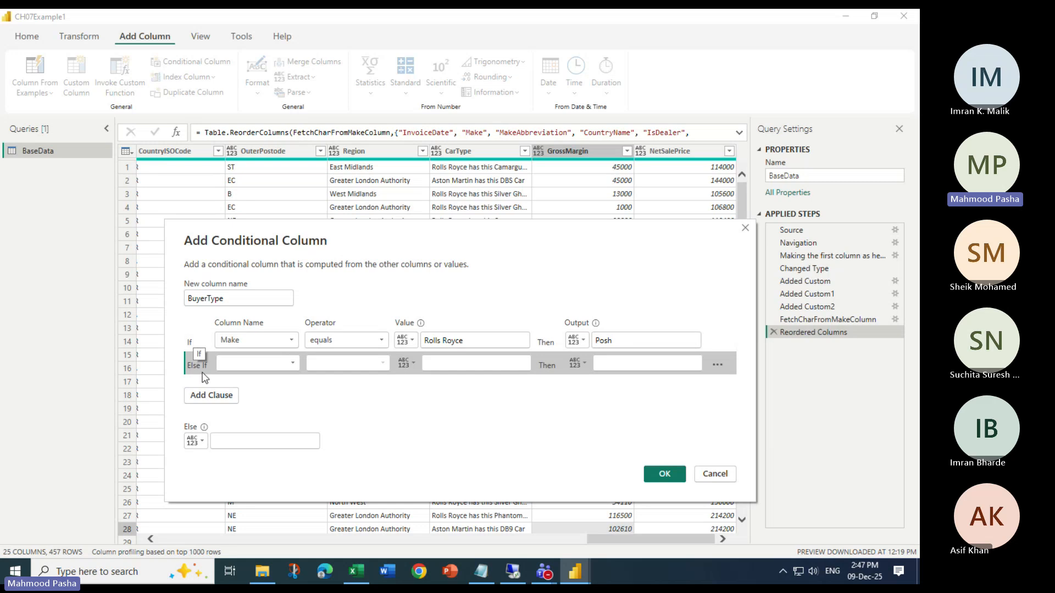
{"action": "left_click", "coordinate": [251, 364]}
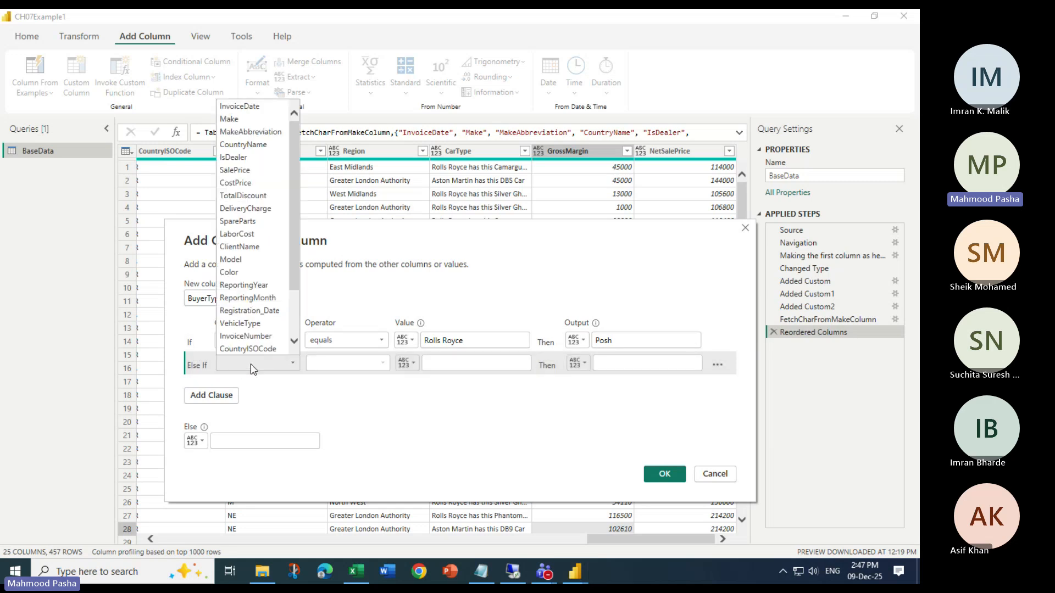
{"action": "left_click", "coordinate": [242, 116]}
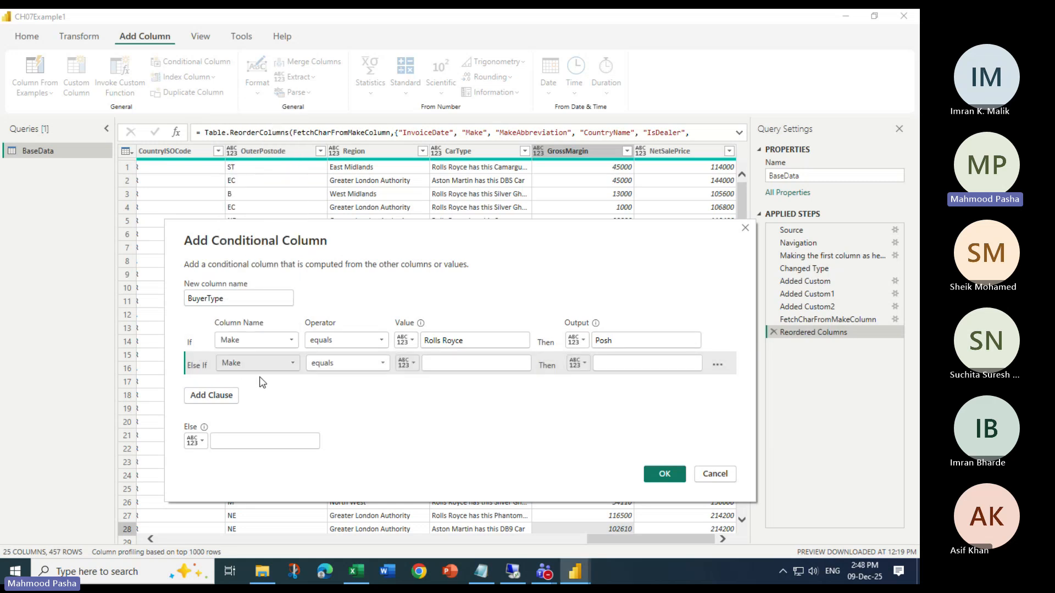
{"action": "left_click", "coordinate": [447, 362]}
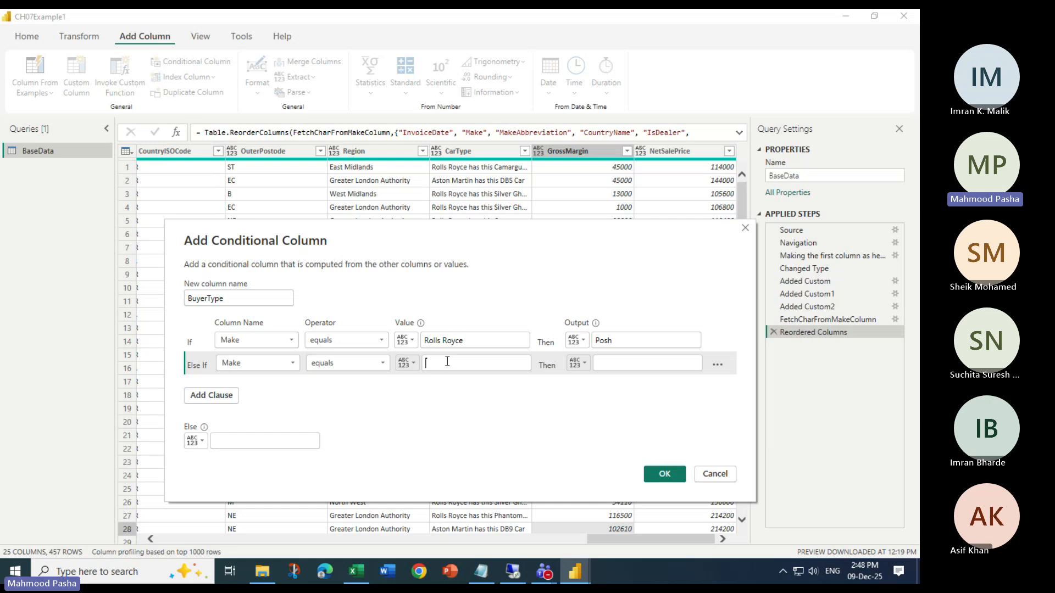
{"action": "type", "text": "Bentley"}
{"action": "left_click", "coordinate": [619, 362]}
{"action": "type", "text": "C"}
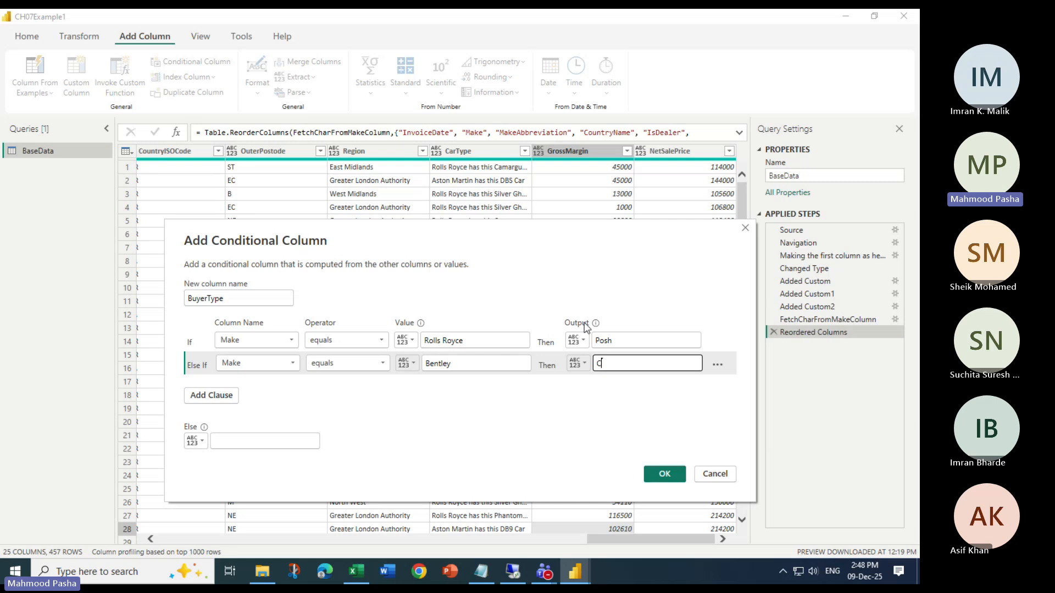
{"action": "type", "text": "lassy"}
{"action": "left_click", "coordinate": [230, 438]}
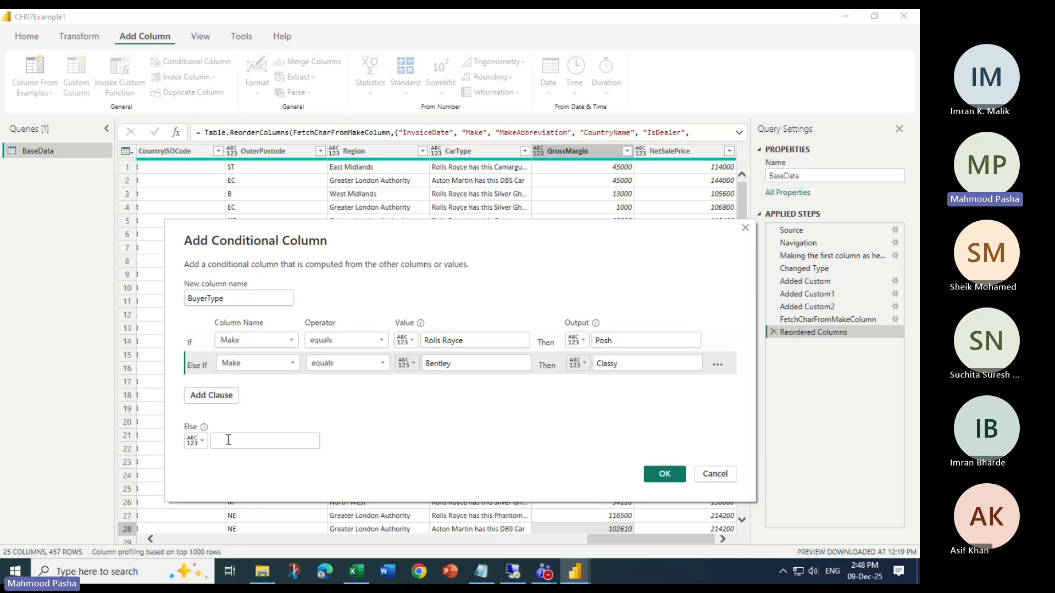
{"action": "type", "text": "Bling"}
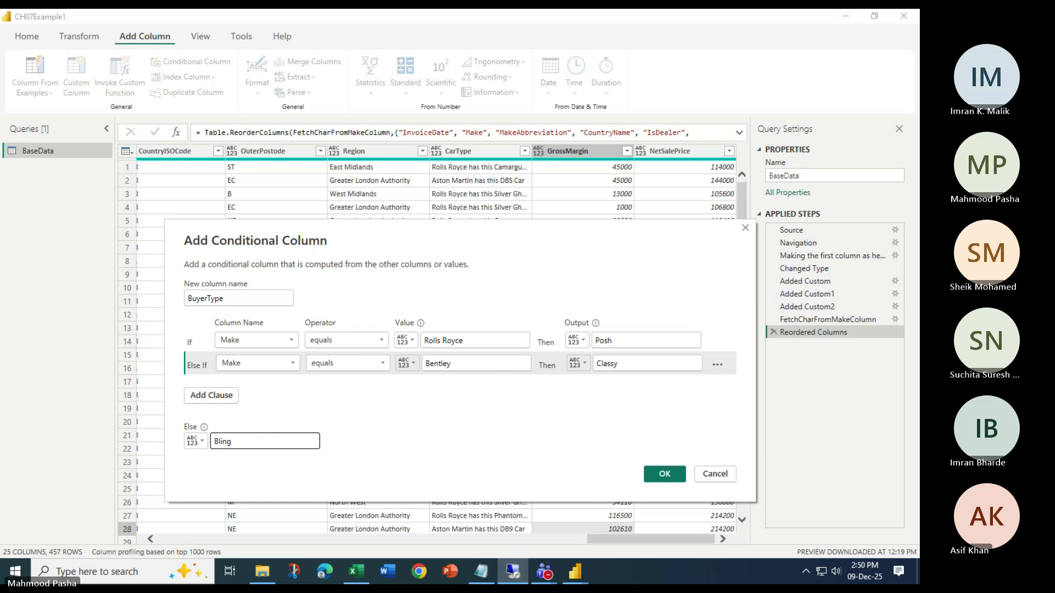
Create the BuyerType conditional column in BaseData from the defined clauses
{"action": "double_click", "coordinate": [230, 297]}
{"action": "left_click", "coordinate": [333, 292]}
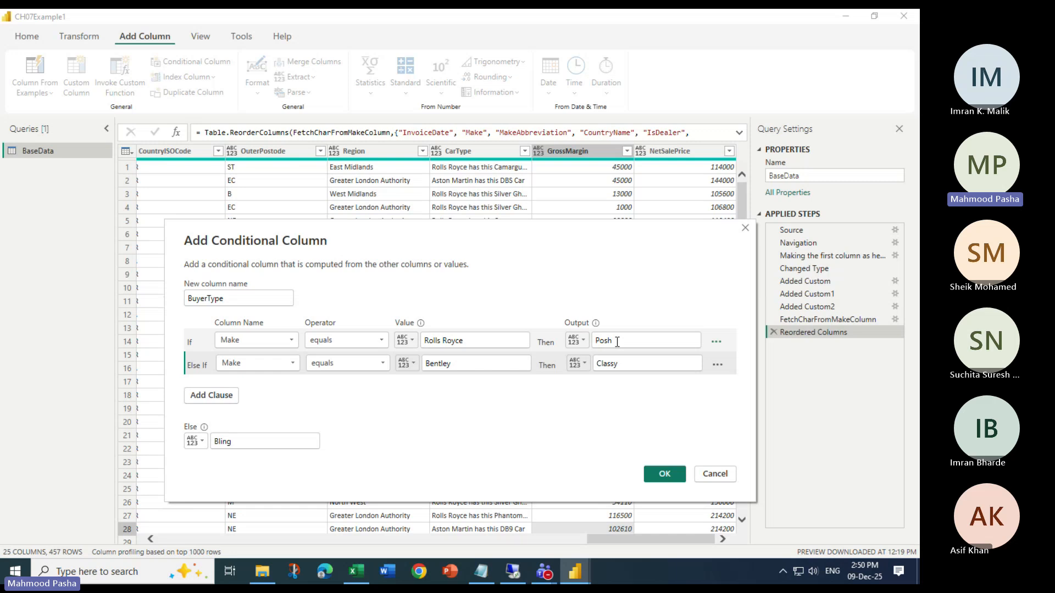
{"action": "left_click", "coordinate": [665, 475]}
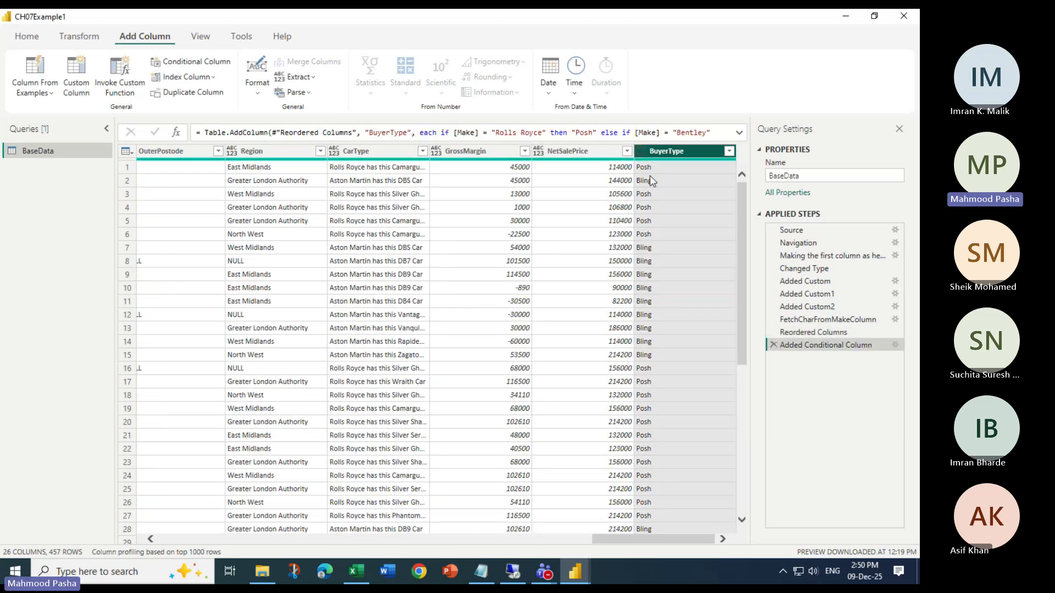
Examine the full records of rows 1 and 2, comparing each row's Make with its BuyerType value
{"action": "left_click", "coordinate": [650, 168]}
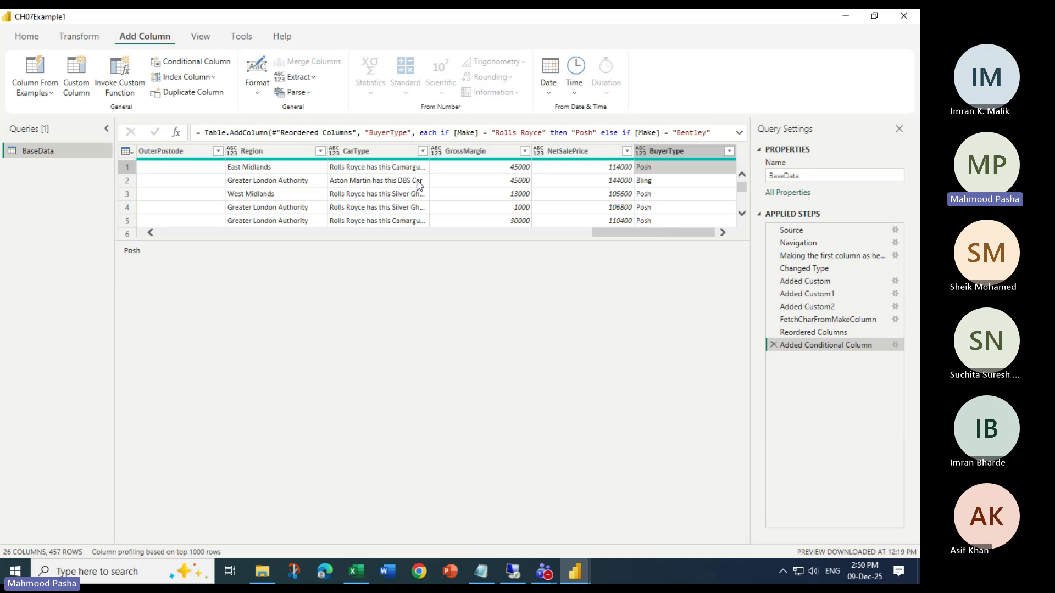
{"action": "left_click", "coordinate": [128, 167]}
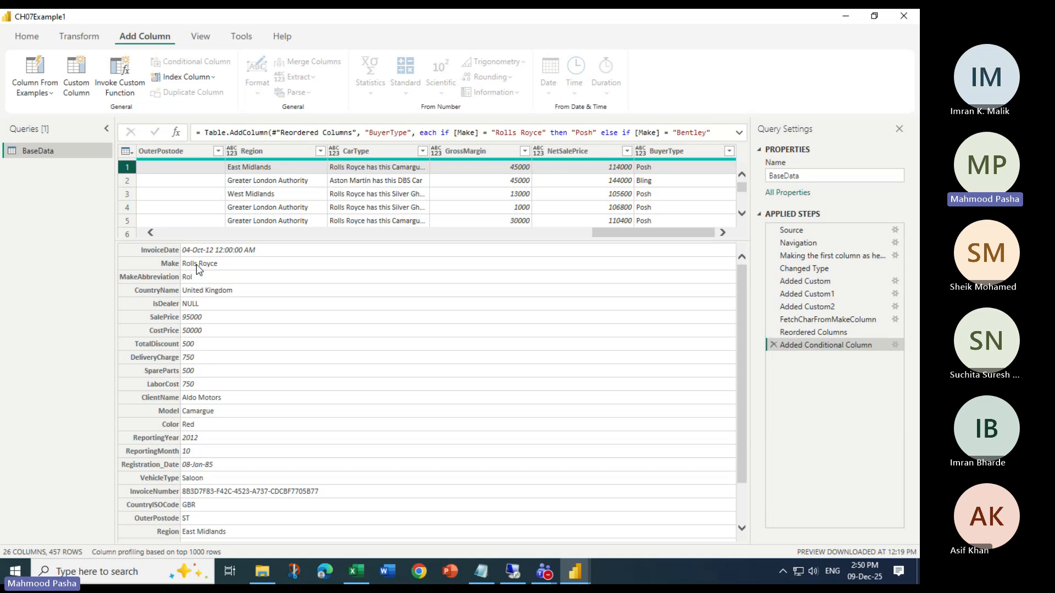
{"action": "scroll", "coordinate": [260, 506], "scroll_direction": "down", "scroll_amount": 3}
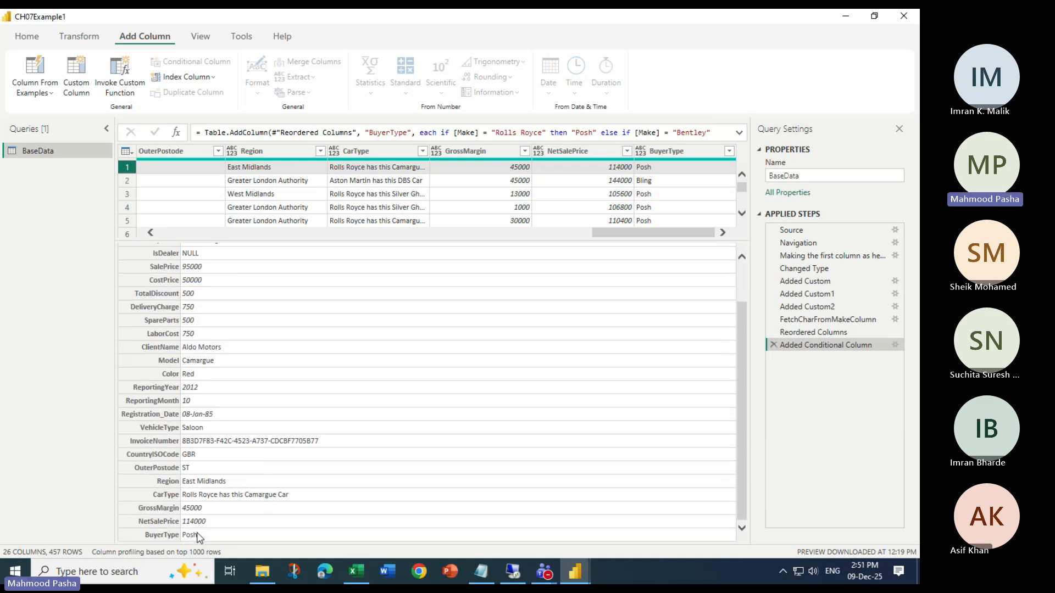
{"action": "left_click", "coordinate": [125, 179]}
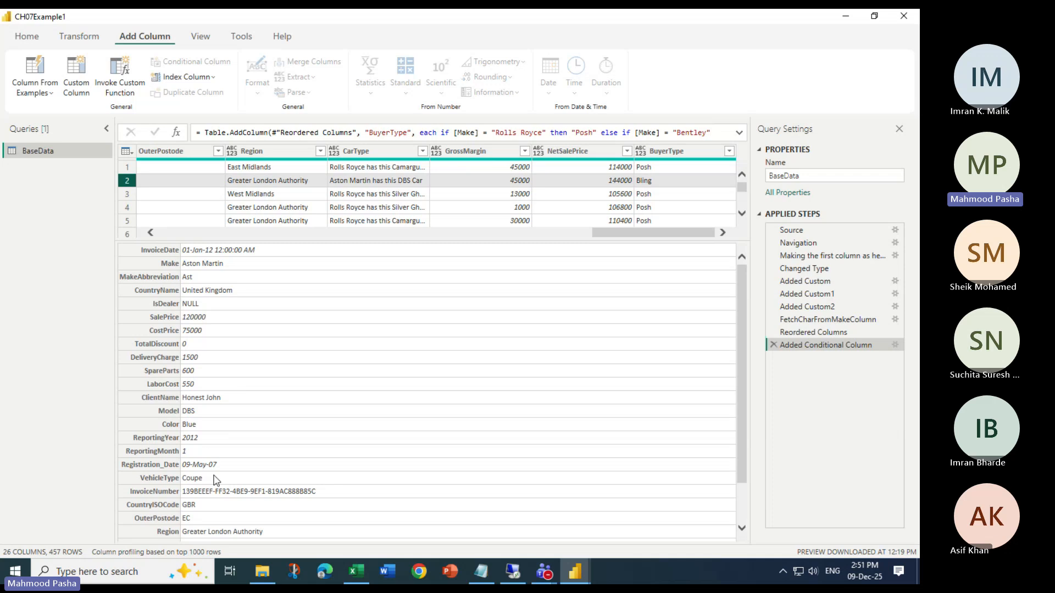
{"action": "scroll", "coordinate": [218, 491], "scroll_direction": "down", "scroll_amount": 3}
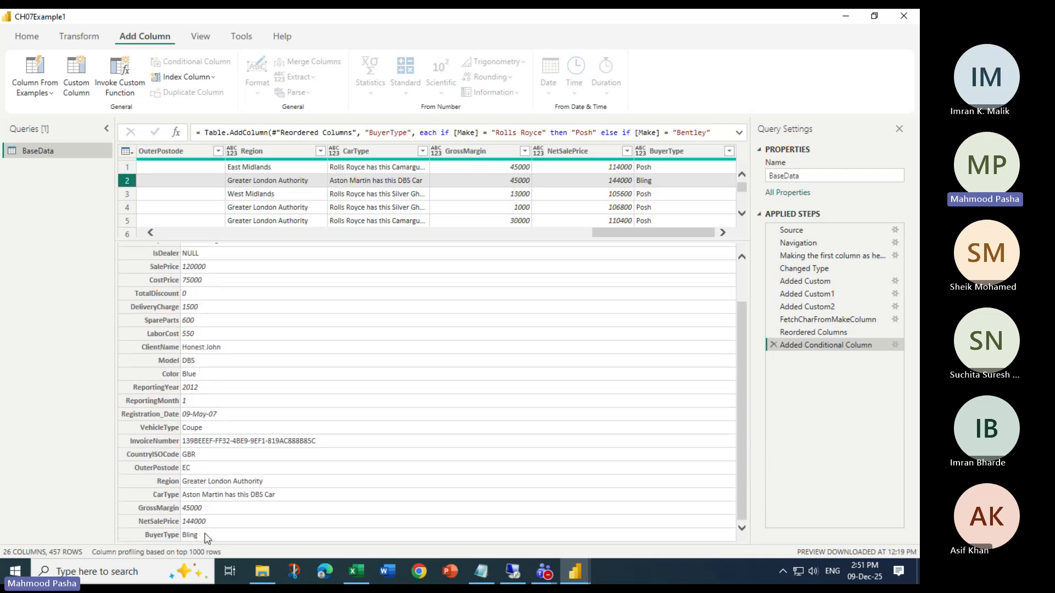
Look through the BuyerType column for Bentley rows and compare Make with BuyerType in the full record of row 81
{"action": "scroll", "coordinate": [642, 215], "scroll_direction": "down", "scroll_amount": 4}
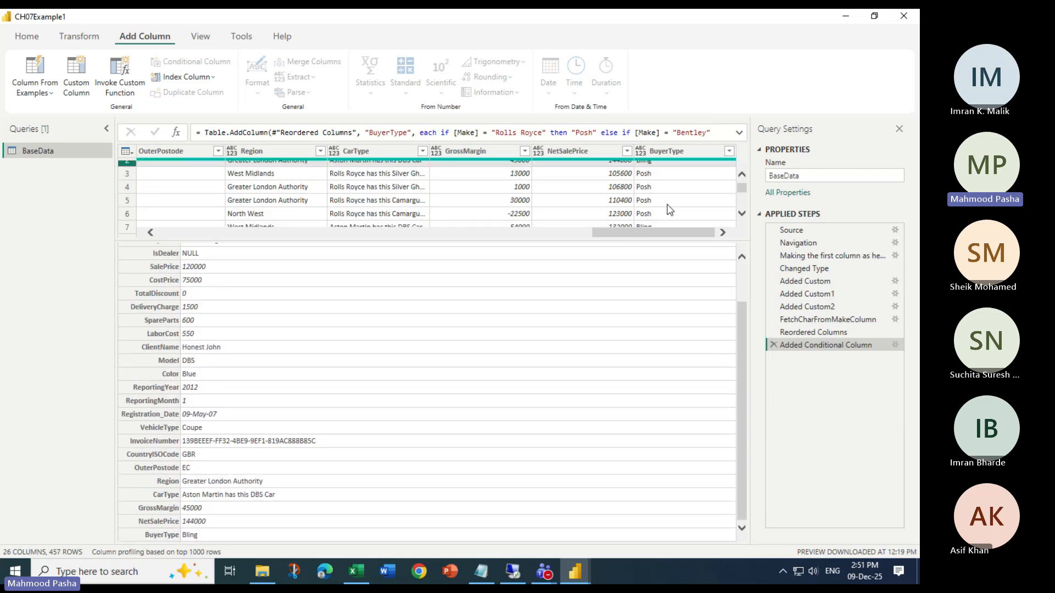
{"action": "scroll", "coordinate": [674, 207], "scroll_direction": "down", "scroll_amount": 6}
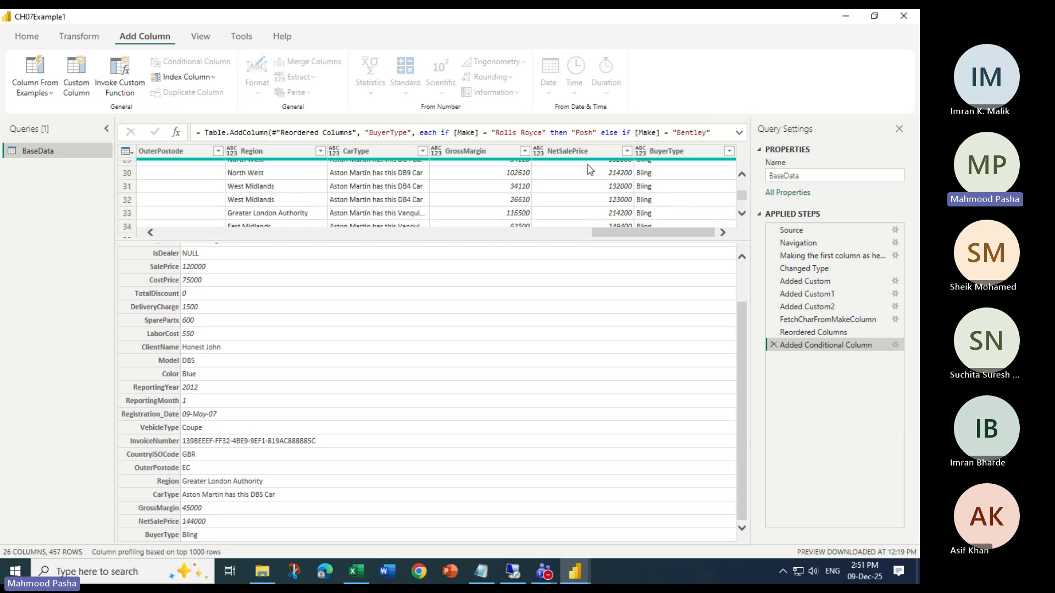
{"action": "left_click", "coordinate": [667, 150]}
{"action": "scroll", "coordinate": [675, 275], "scroll_direction": "down", "scroll_amount": 6}
{"action": "scroll", "coordinate": [674, 302], "scroll_direction": "down", "scroll_amount": 8}
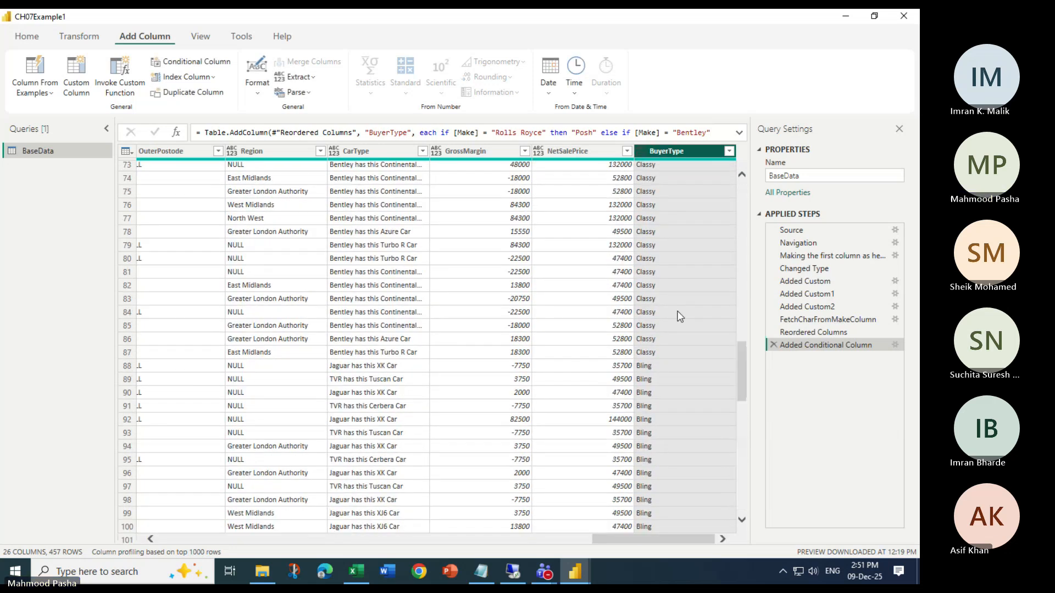
{"action": "left_click", "coordinate": [647, 277]}
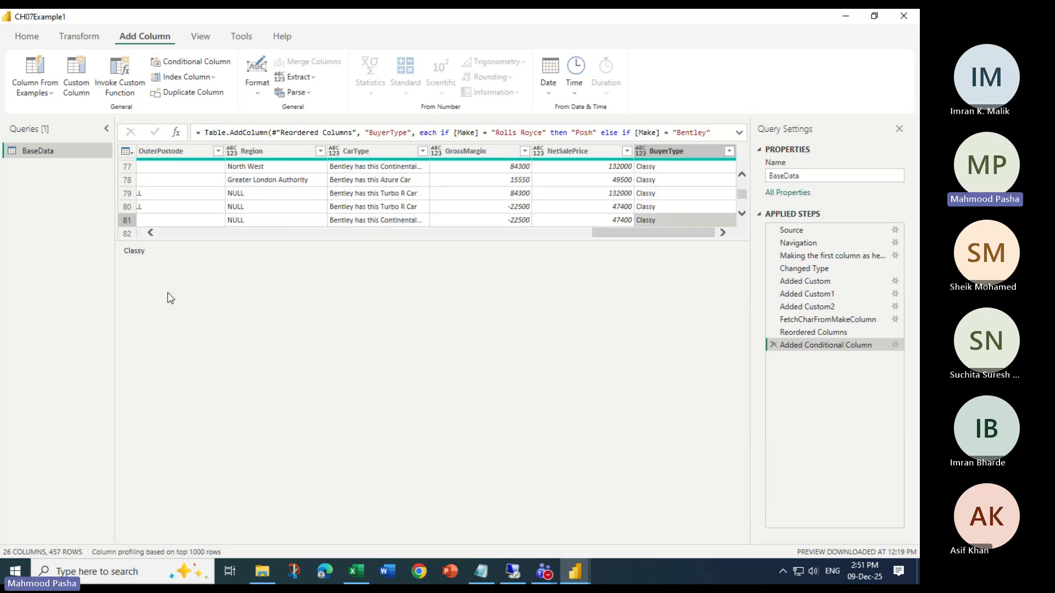
{"action": "left_click", "coordinate": [130, 221]}
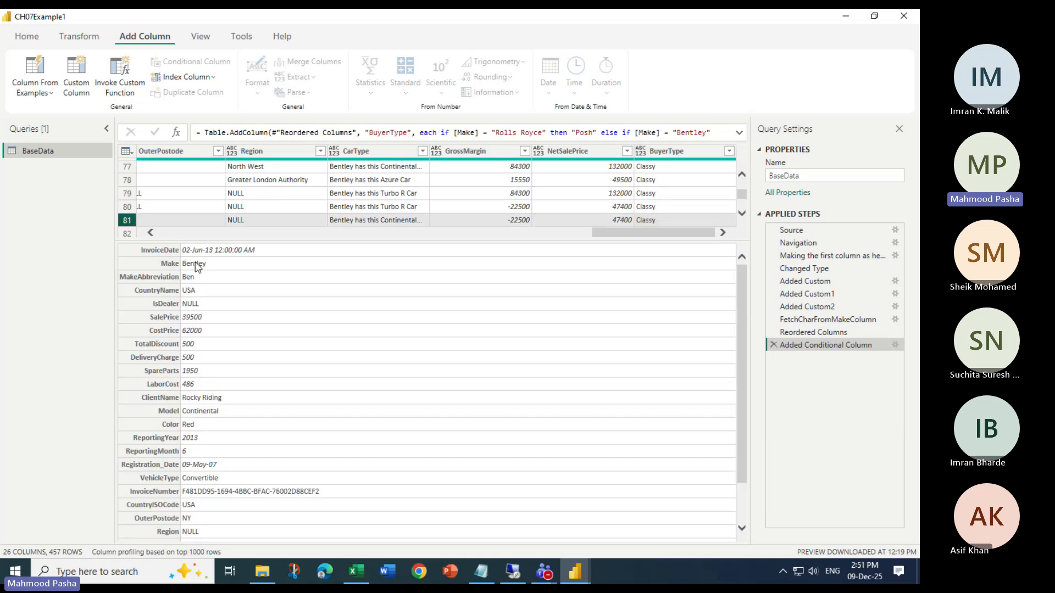
{"action": "scroll", "coordinate": [258, 442], "scroll_direction": "down", "scroll_amount": 1}
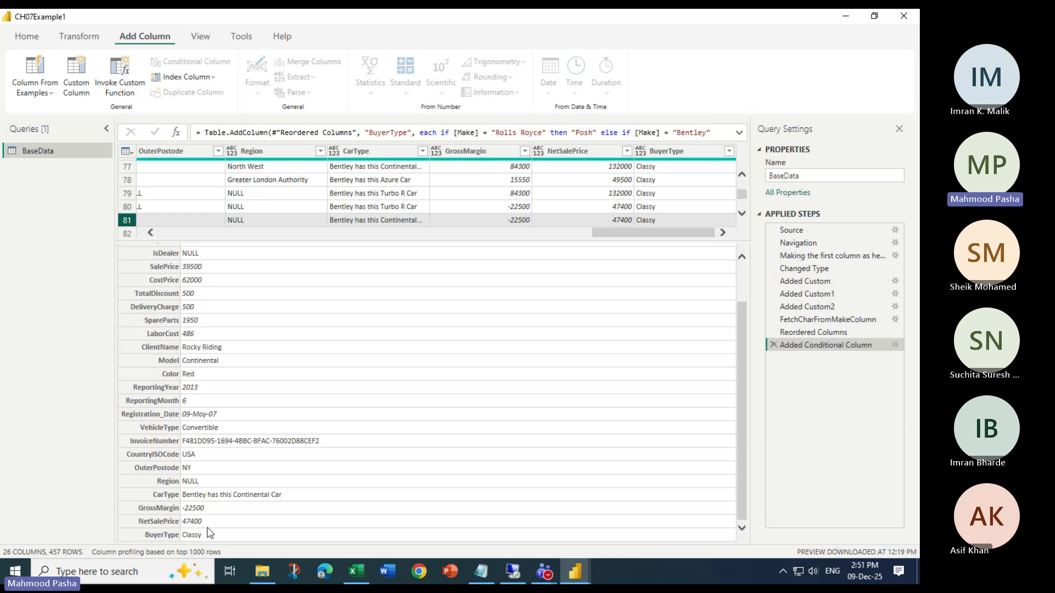
Return to the full BaseData table and reopen the definition of the Added Conditional Column step for review
{"action": "left_click", "coordinate": [667, 151]}
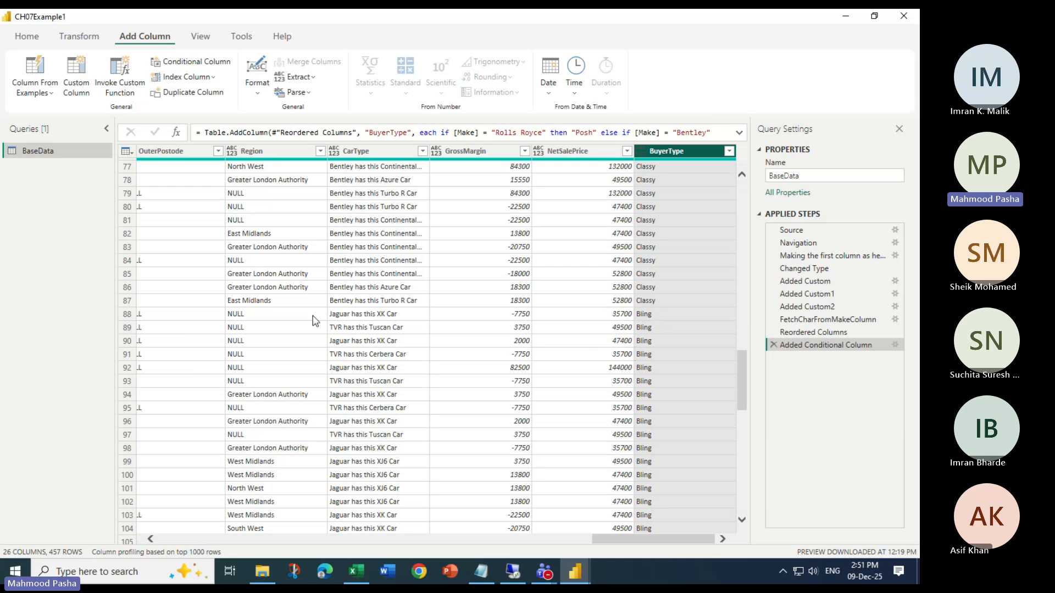
{"action": "scroll", "coordinate": [417, 316], "scroll_direction": "up", "scroll_amount": 5}
{"action": "scroll", "coordinate": [401, 316], "scroll_direction": "up", "scroll_amount": 11}
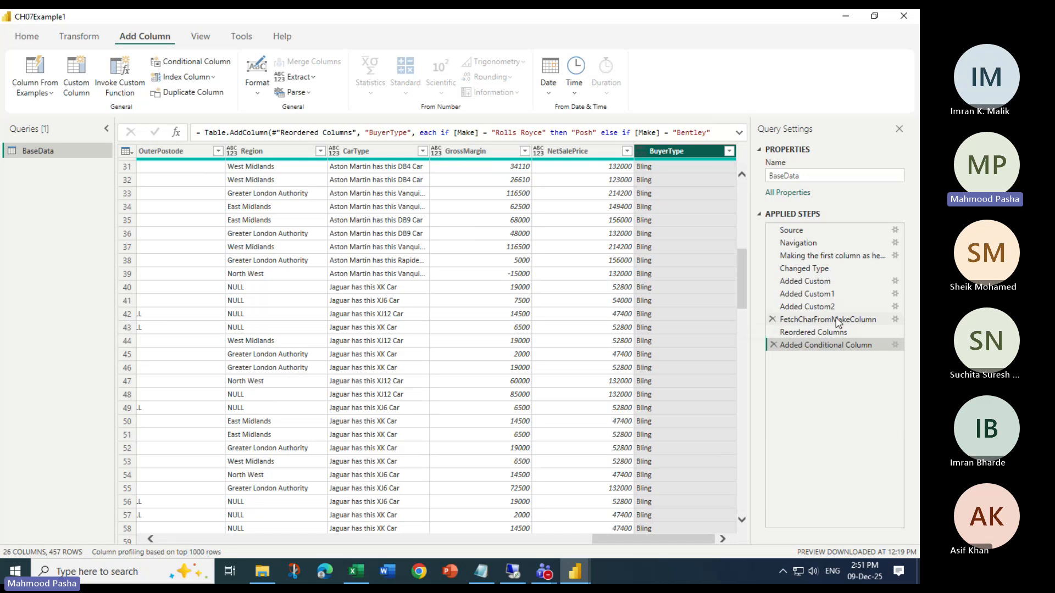
{"action": "double_click", "coordinate": [808, 347]}
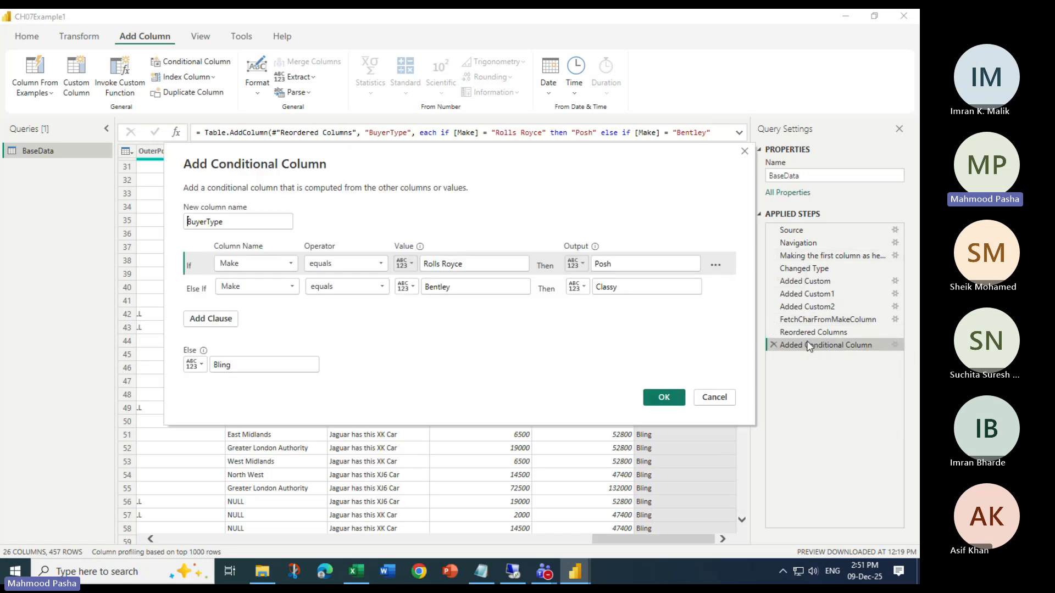
{"action": "left_click_drag", "start_coordinate": [357, 166], "coordinate": [359, 213]}
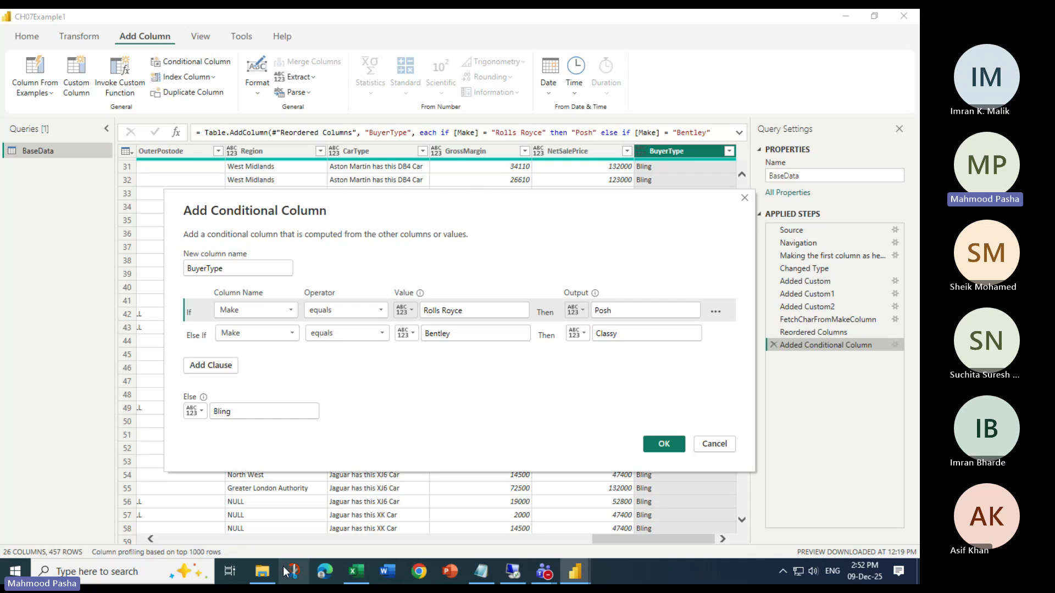
Switch to File Explorer and copy the CH08 folder from PowerBiDesktopSamples on Local Disk (C:)
{"action": "left_click", "coordinate": [263, 573]}
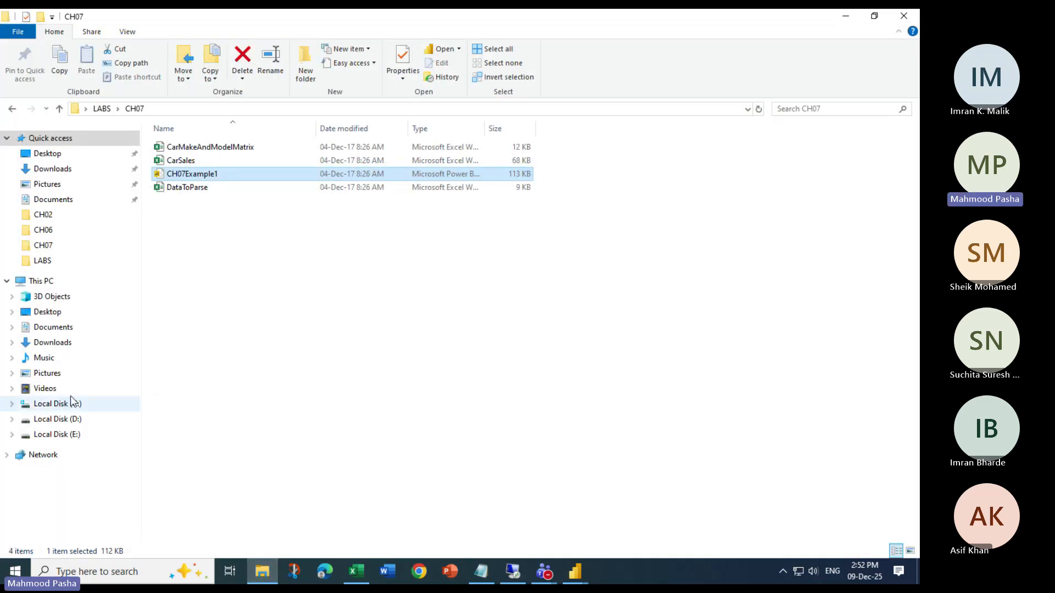
{"action": "left_click", "coordinate": [72, 405]}
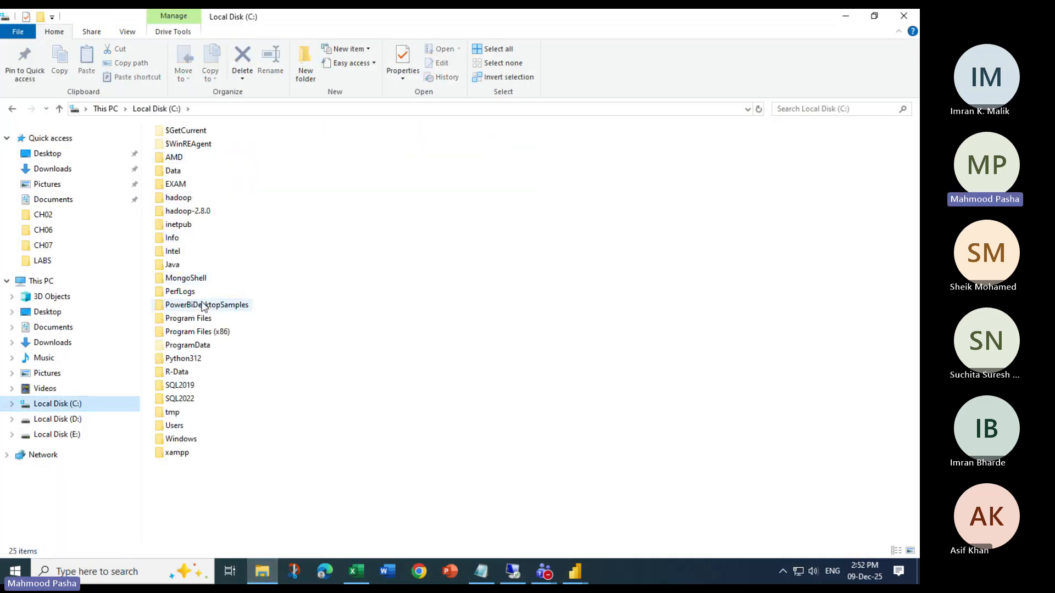
{"action": "left_click", "coordinate": [200, 306]}
{"action": "double_click", "coordinate": [200, 306]}
{"action": "left_click", "coordinate": [192, 229]}
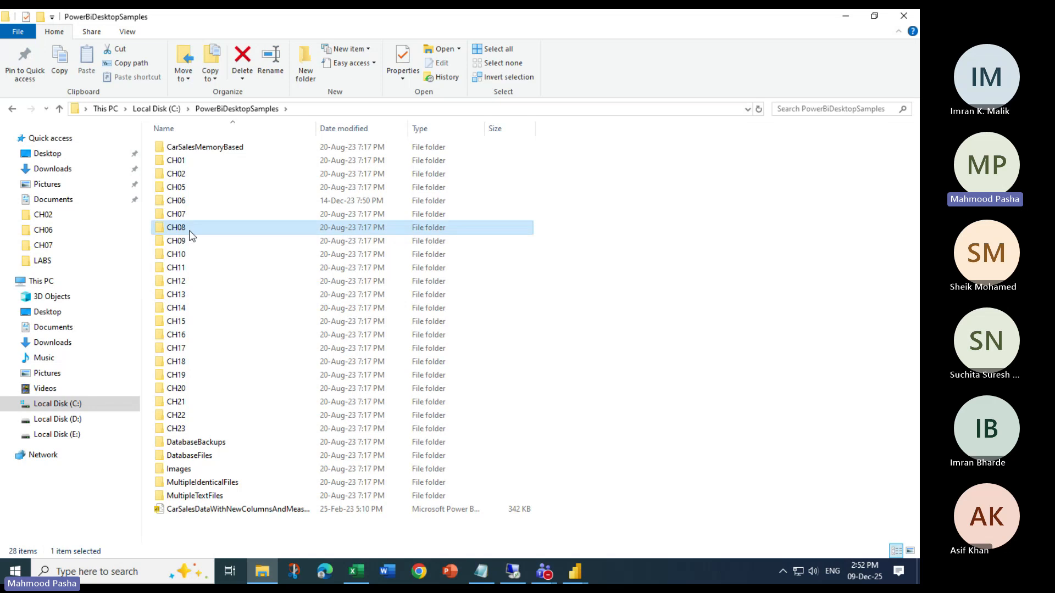
Paste the CH08 folder into the LABS folder on the Desktop and check the contents of the copy
{"action": "left_click", "coordinate": [73, 156]}
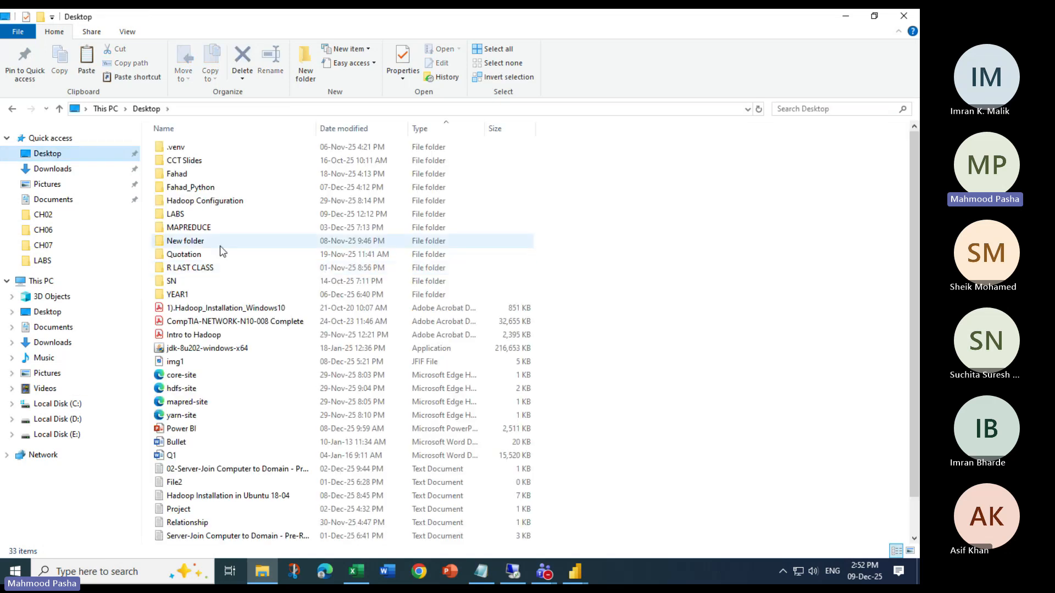
{"action": "left_click", "coordinate": [180, 215]}
{"action": "double_click", "coordinate": [180, 215]}
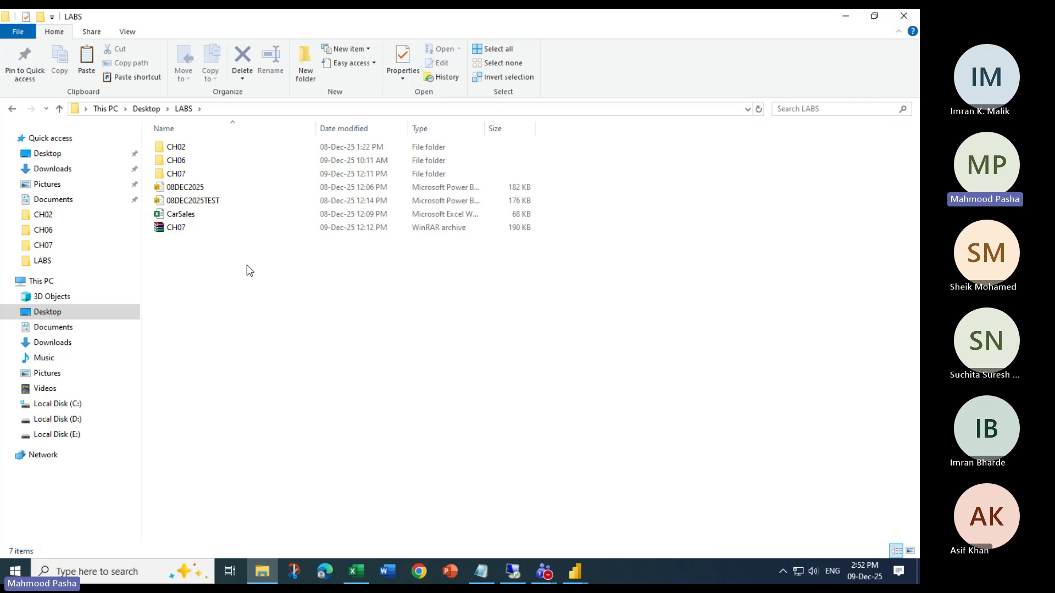
{"action": "key", "text": "ctrl+v"}
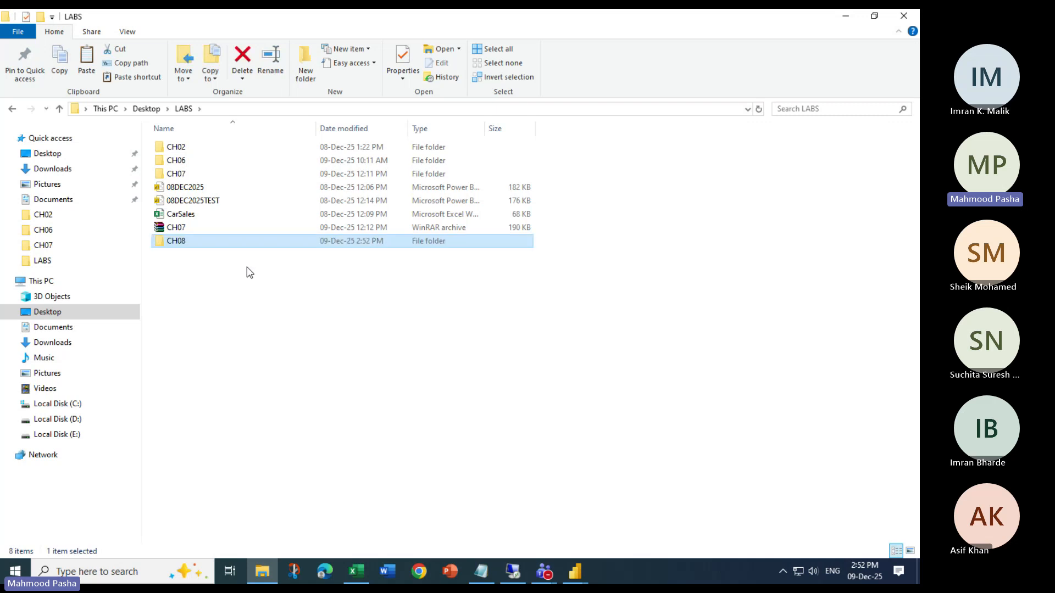
{"action": "double_click", "coordinate": [183, 242]}
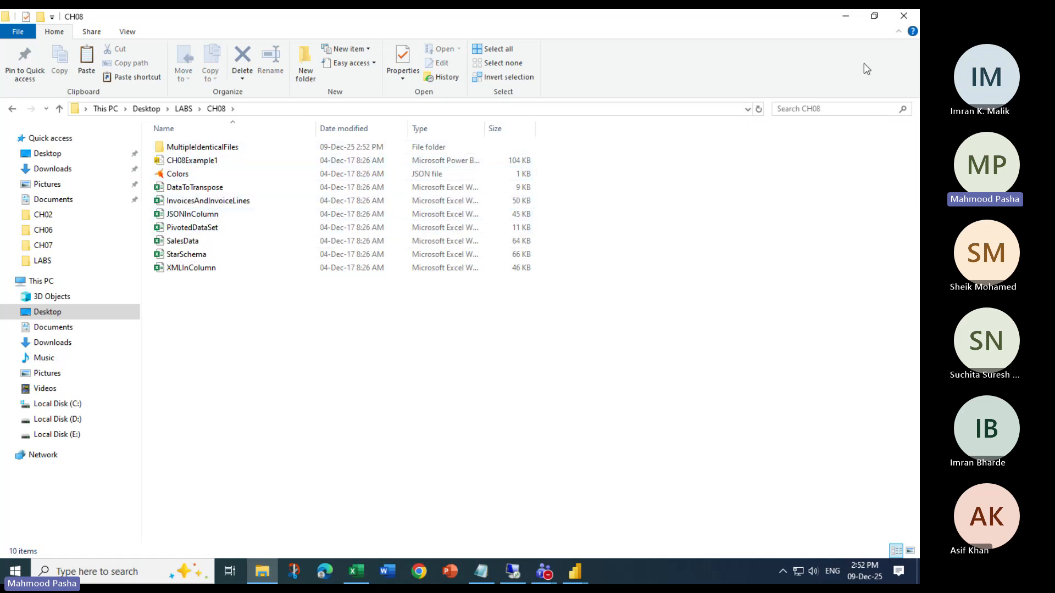
{"action": "left_click", "coordinate": [844, 24]}
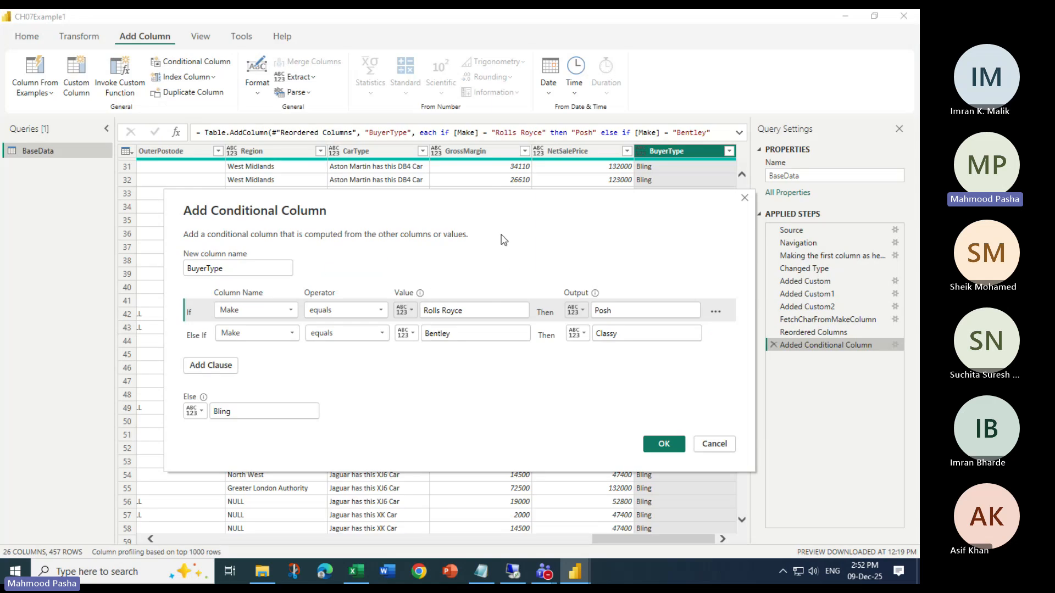
Close the Power Query Editor without applying the changes, and close the CH07Example1 report
{"action": "left_click", "coordinate": [666, 444]}
{"action": "left_click", "coordinate": [904, 16]}
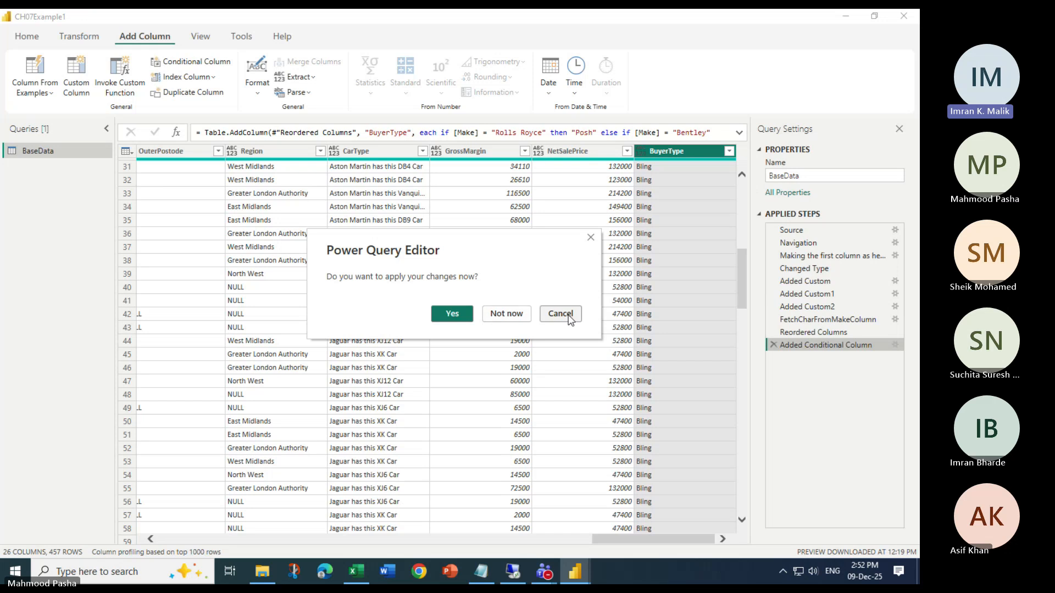
{"action": "left_click", "coordinate": [506, 313]}
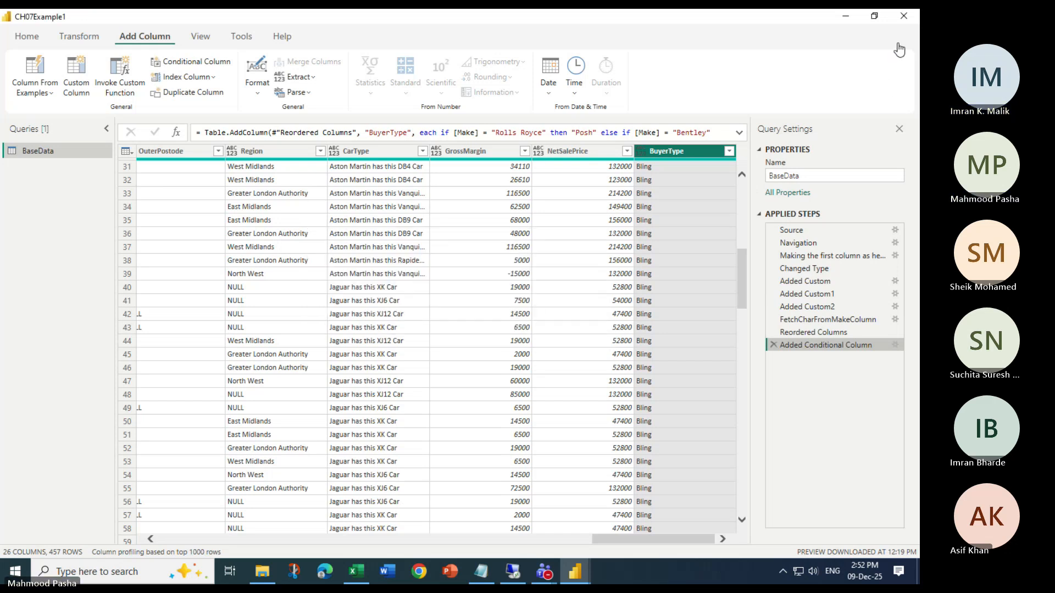
{"action": "left_click", "coordinate": [903, 17]}
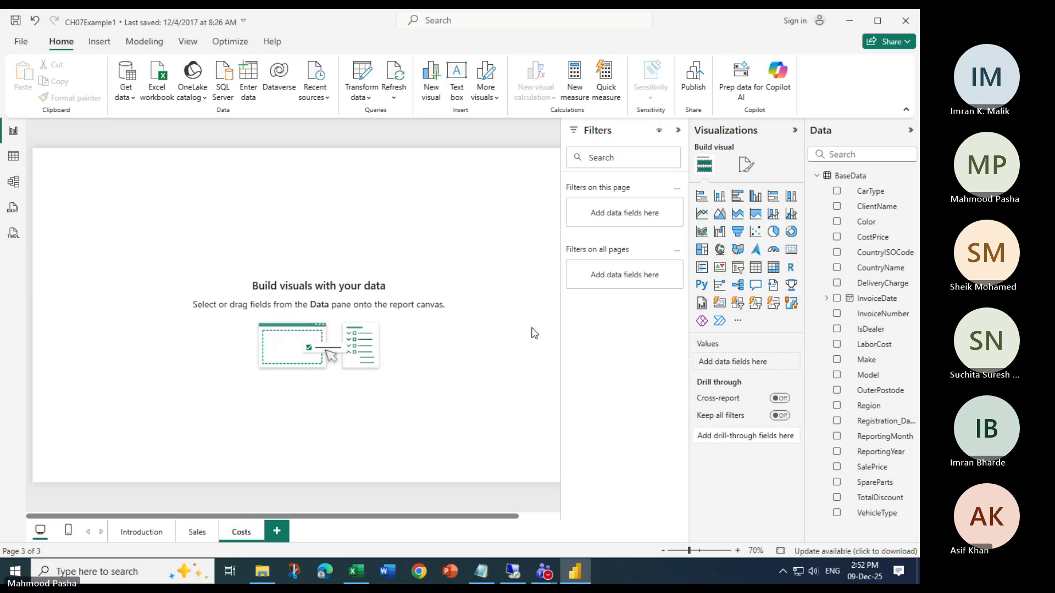
{"action": "left_click", "coordinate": [906, 21]}
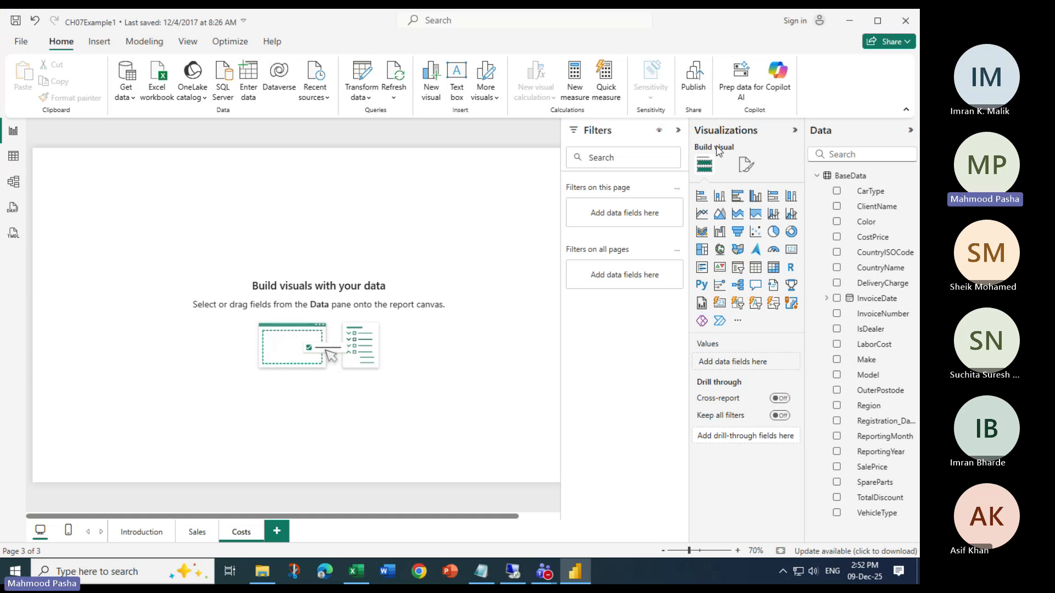
{"action": "left_click", "coordinate": [502, 313]}
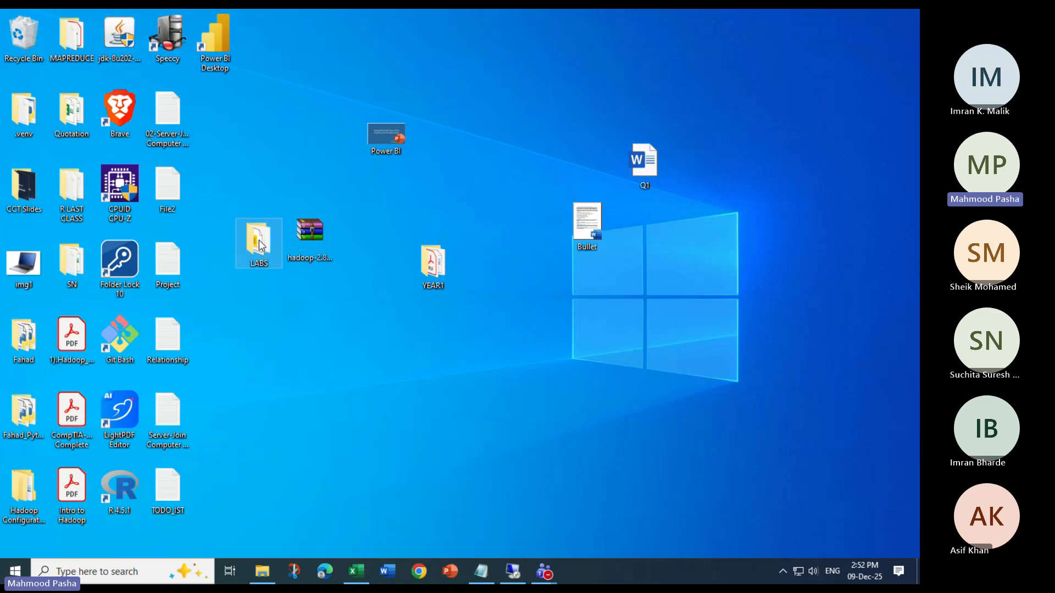
Open the CH08 folder inside the LABS folder on the desktop
{"action": "double_click", "coordinate": [260, 245]}
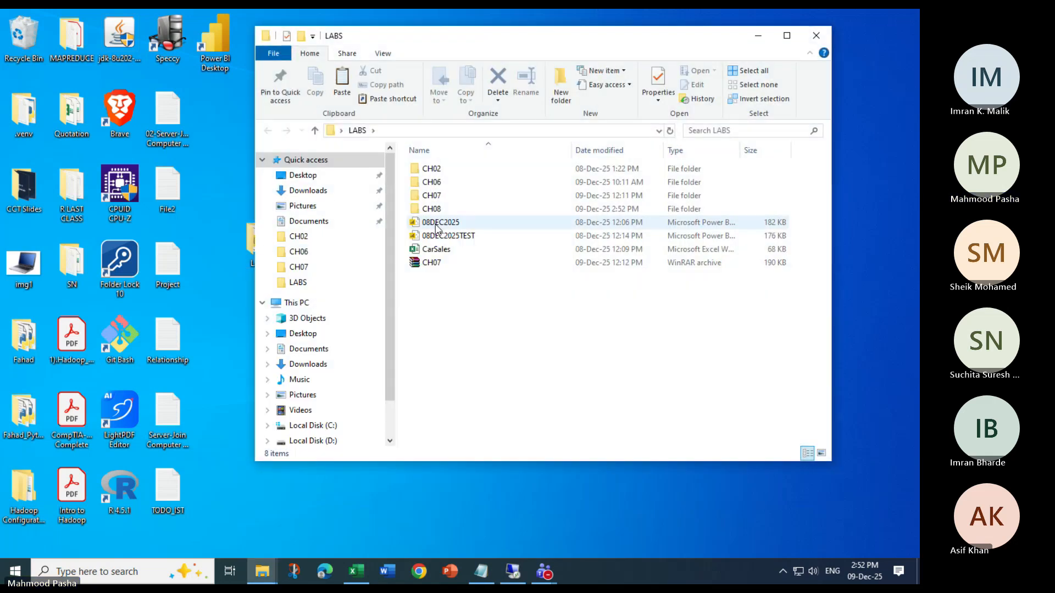
{"action": "double_click", "coordinate": [434, 210]}
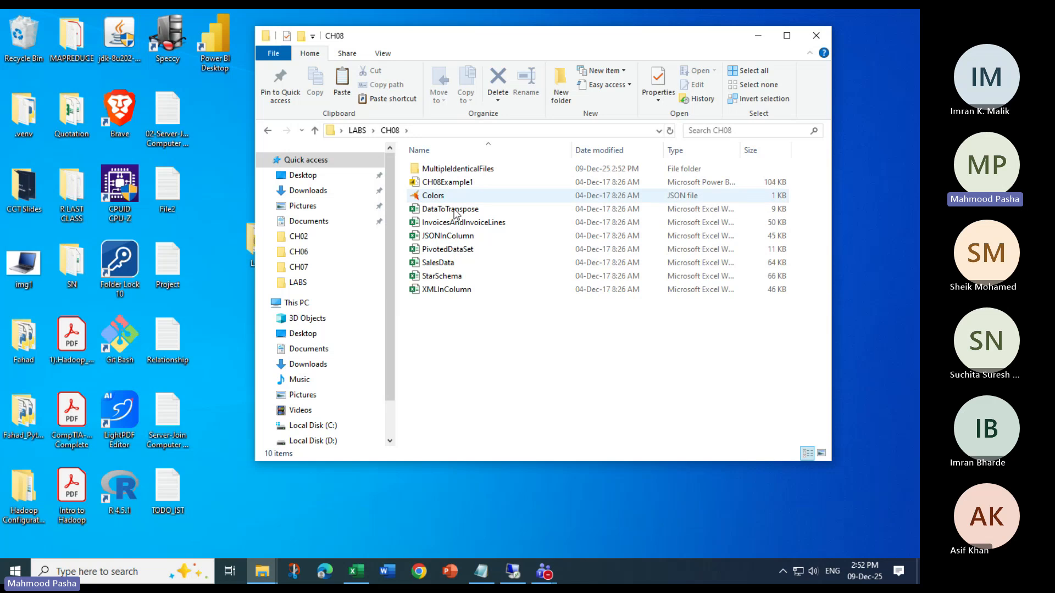
{"action": "left_click", "coordinate": [357, 130]}
{"action": "double_click", "coordinate": [431, 209]}
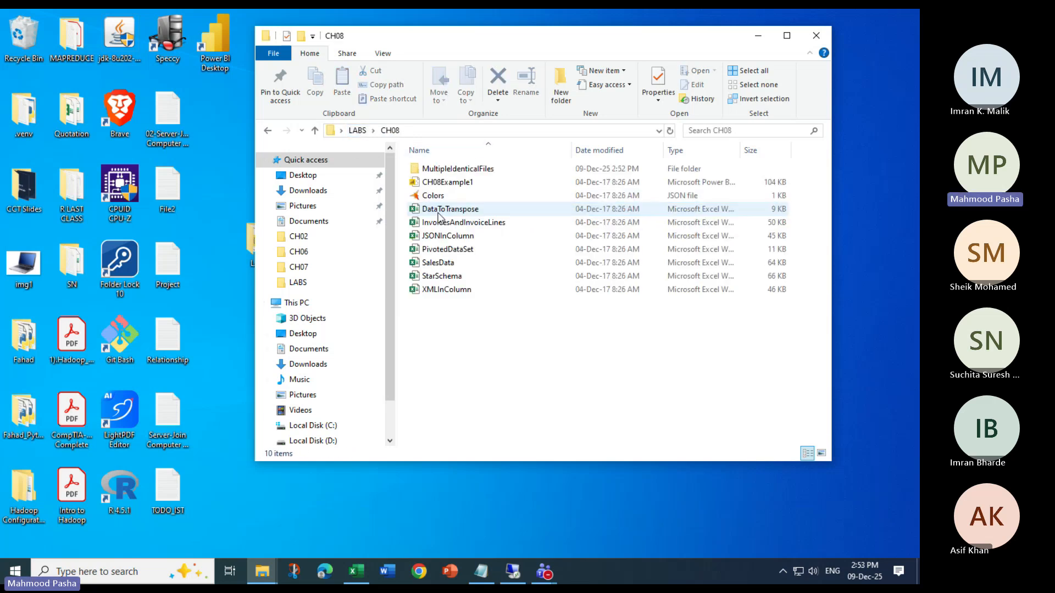
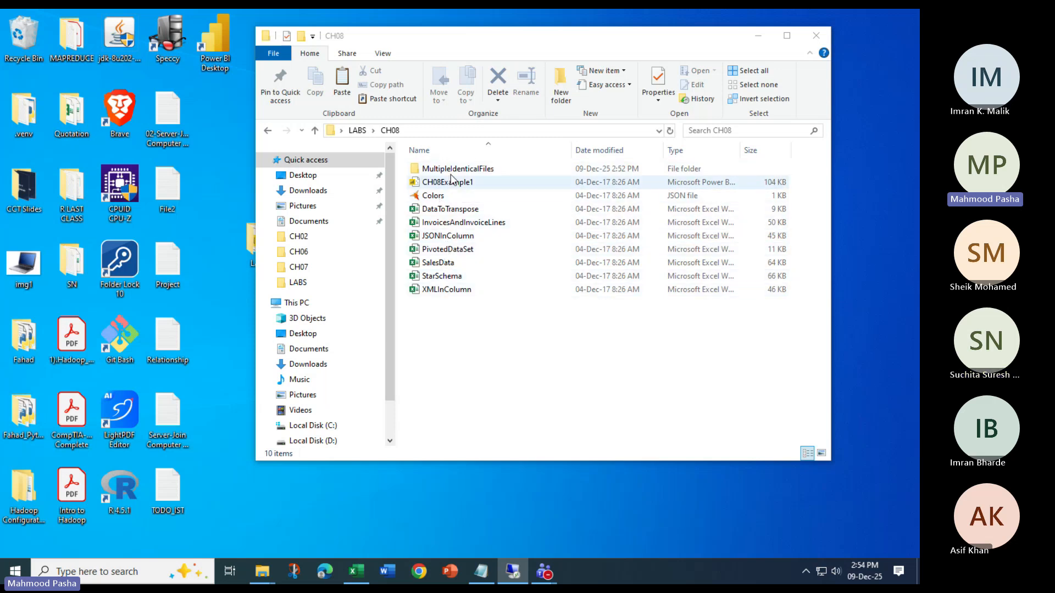
Open the SalesData workbook from the CH08 folder, compare its Sales and Clients sheets, and minimise the Excel windows
{"action": "left_click", "coordinate": [444, 265]}
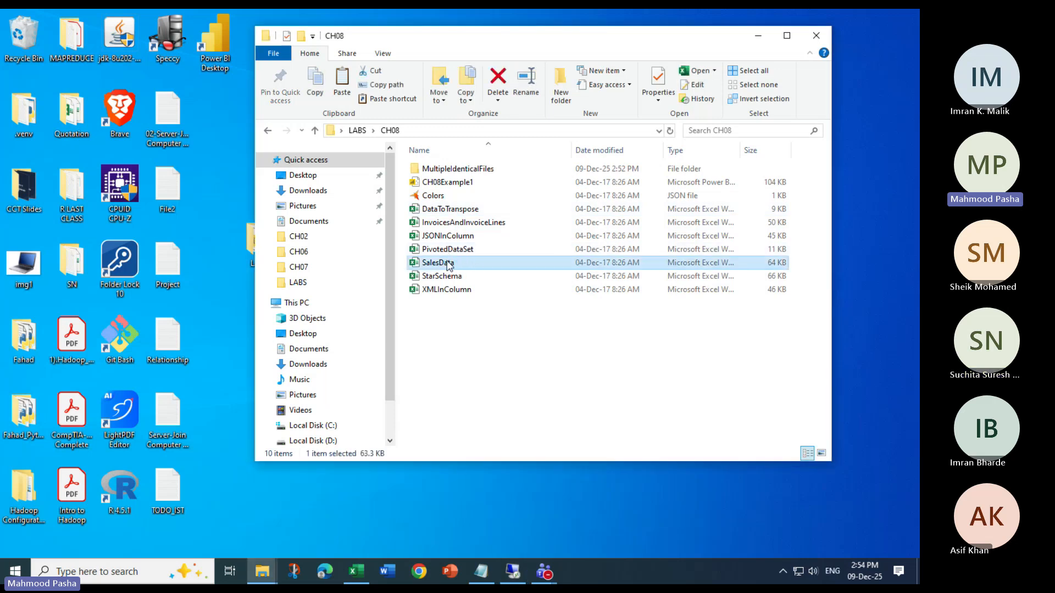
{"action": "double_click", "coordinate": [448, 265]}
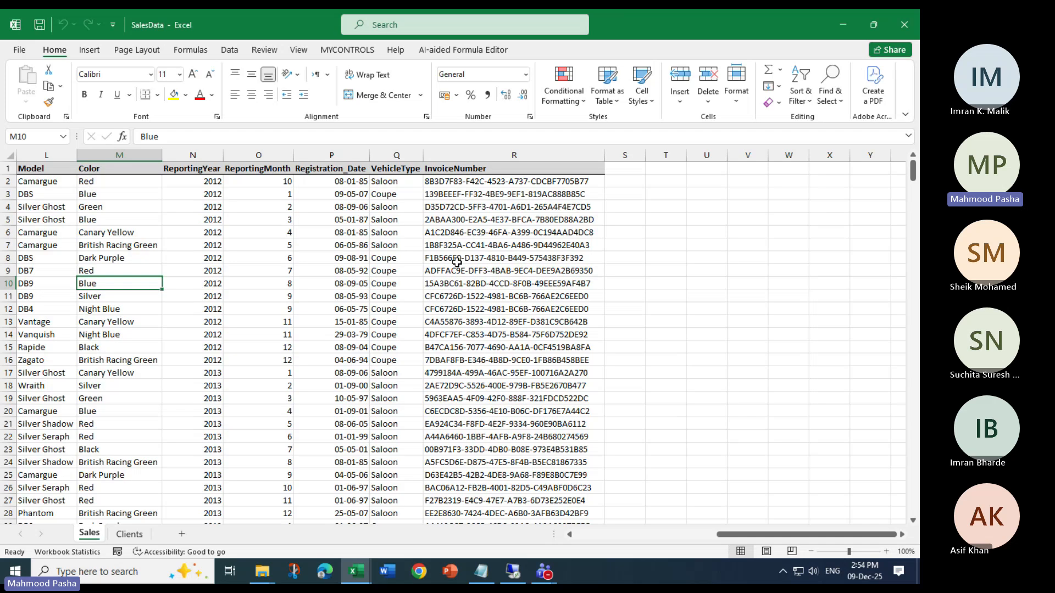
{"action": "left_click", "coordinate": [127, 535]}
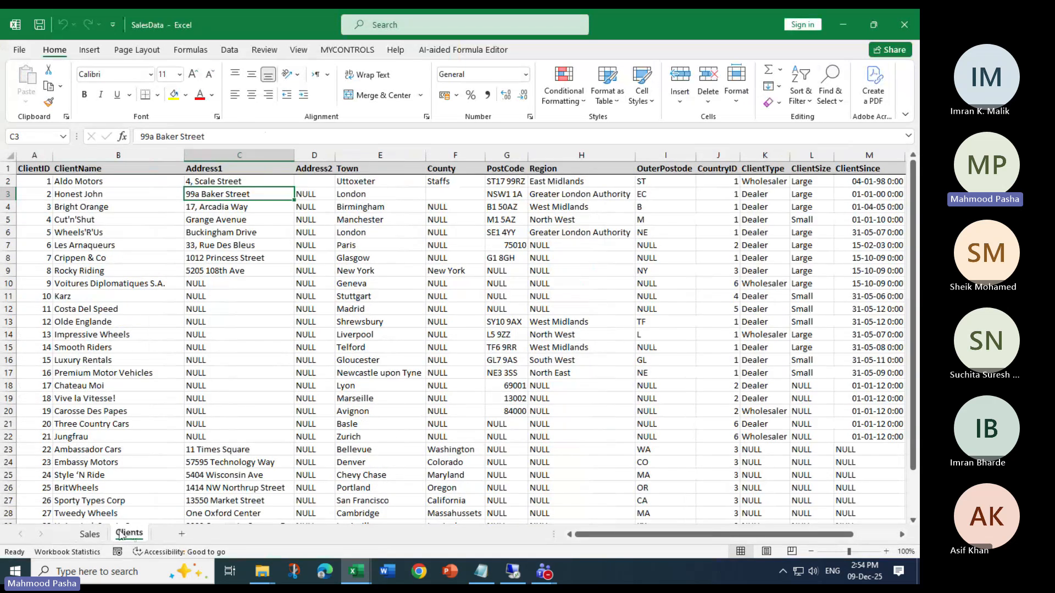
{"action": "left_click", "coordinate": [95, 534]}
{"action": "left_click", "coordinate": [130, 535]}
{"action": "left_click", "coordinate": [91, 535]}
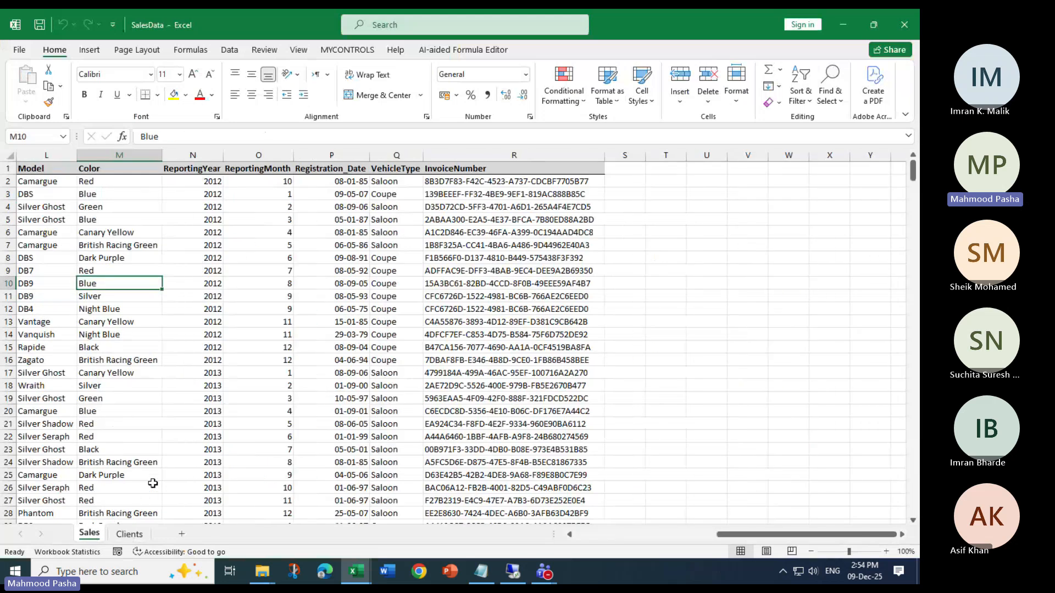
{"action": "left_click", "coordinate": [131, 535]}
{"action": "left_click", "coordinate": [90, 535]}
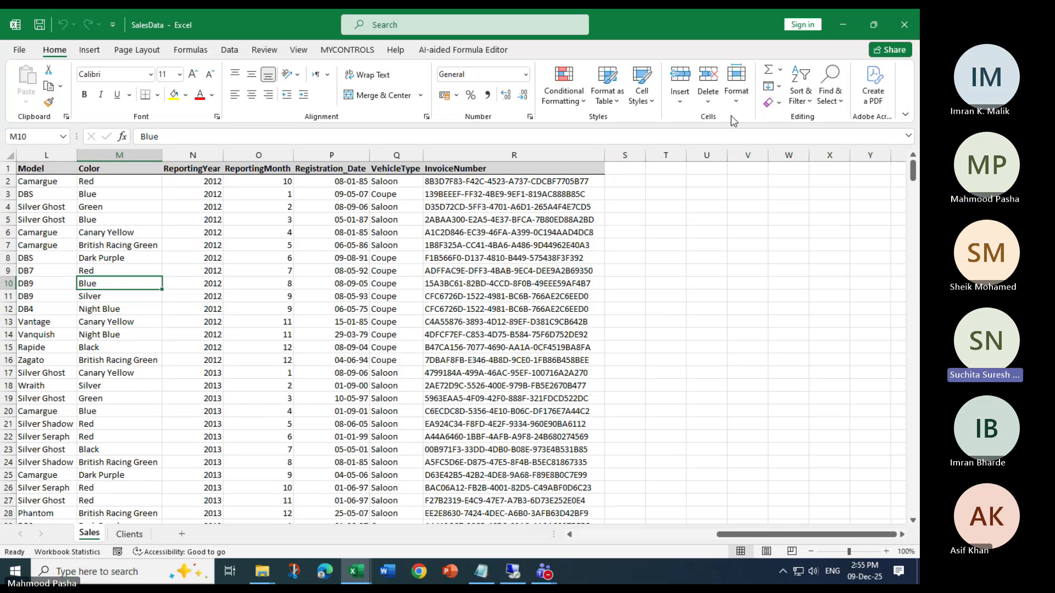
{"action": "left_click", "coordinate": [836, 26]}
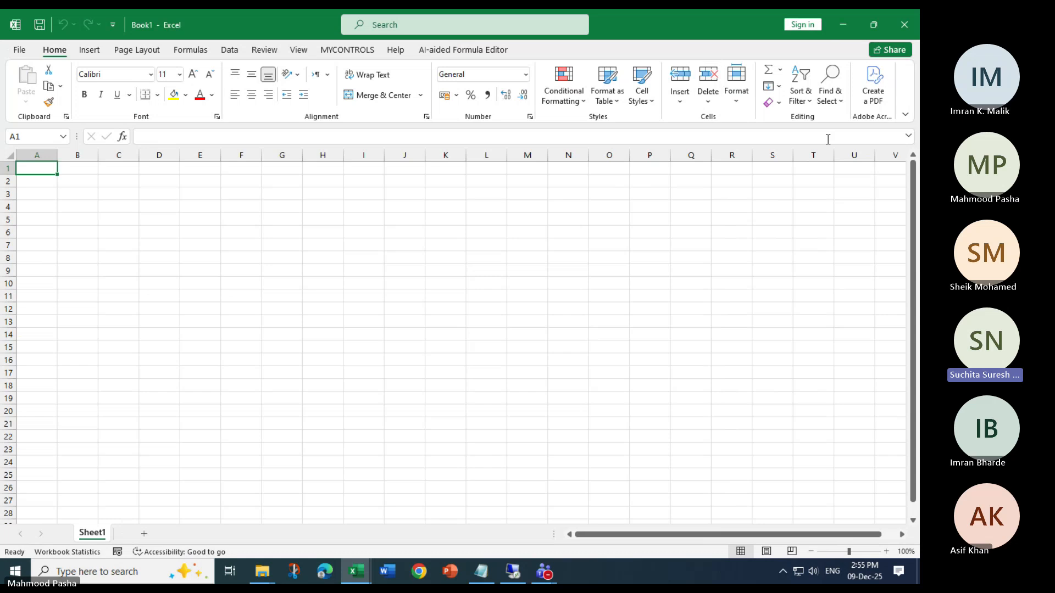
{"action": "left_click", "coordinate": [838, 25]}
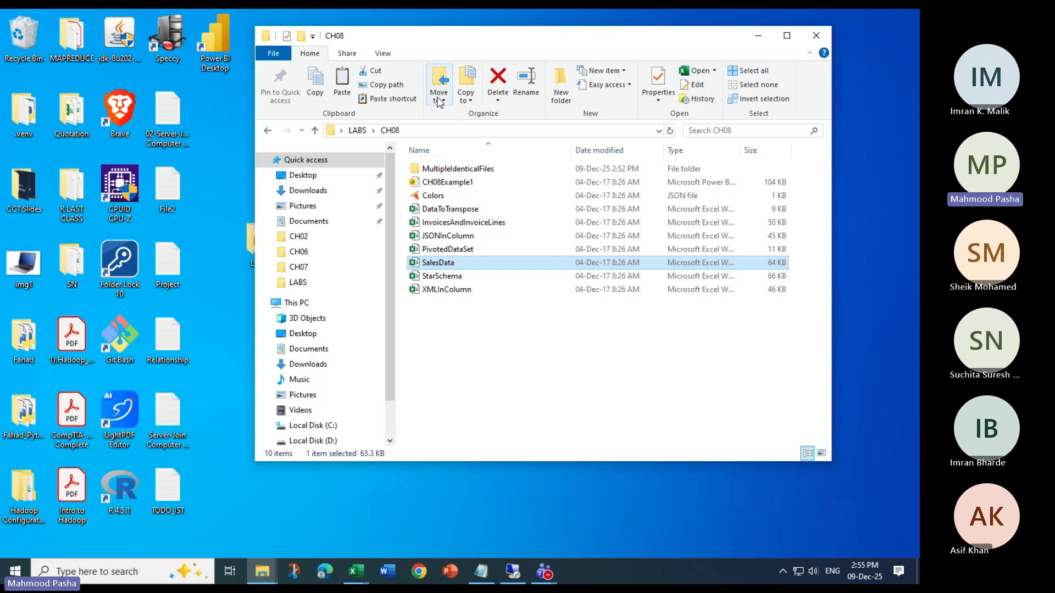
Open the 08DEC2025 Power BI report from the desktop LABS folder and check the fields of its BaseData table
{"action": "left_click_drag", "start_coordinate": [576, 43], "coordinate": [670, 56]}
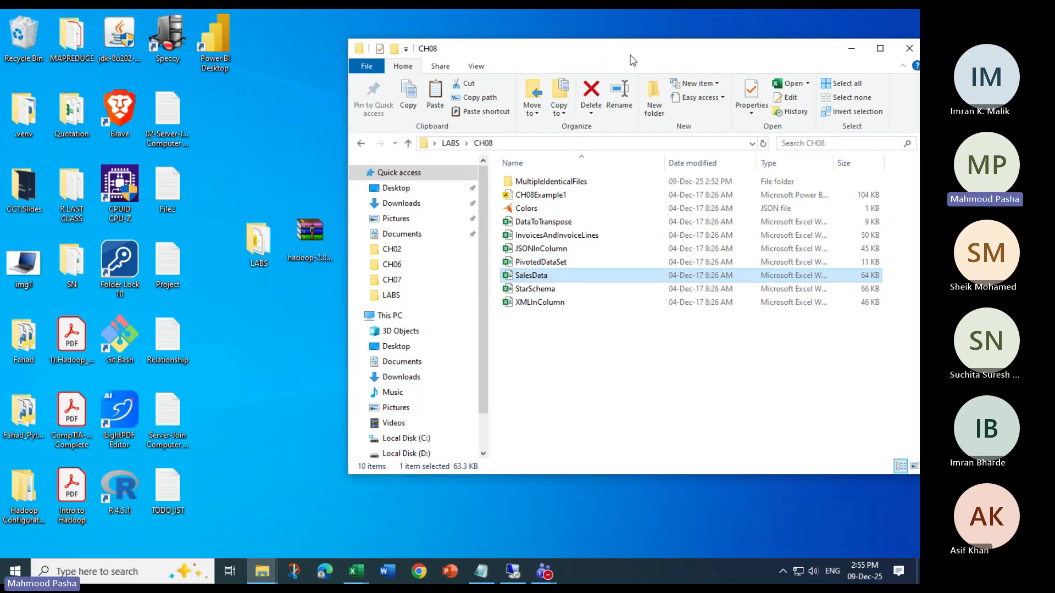
{"action": "left_click", "coordinate": [260, 242]}
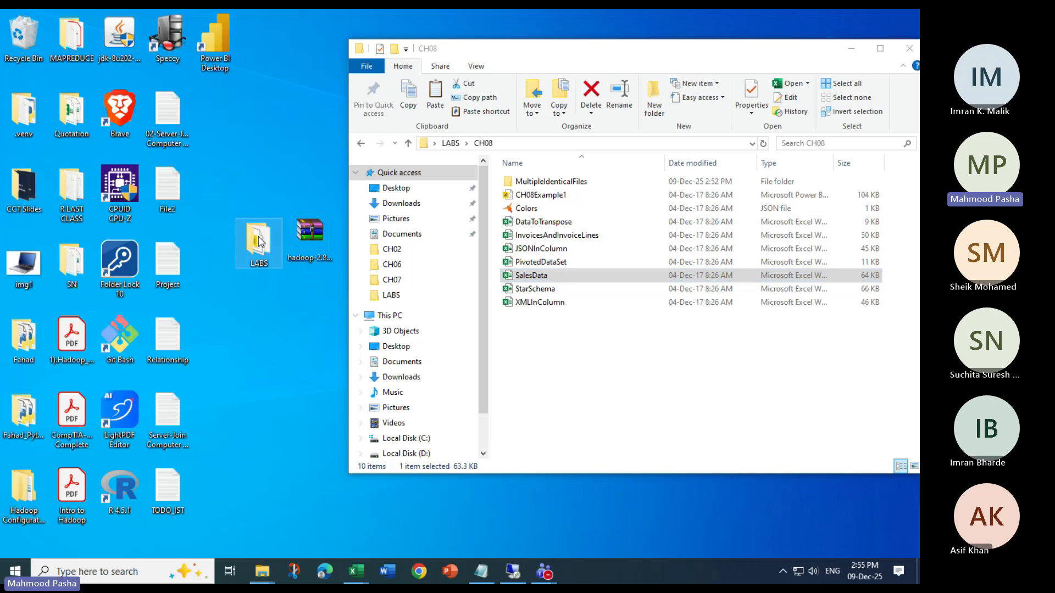
{"action": "double_click", "coordinate": [259, 242]}
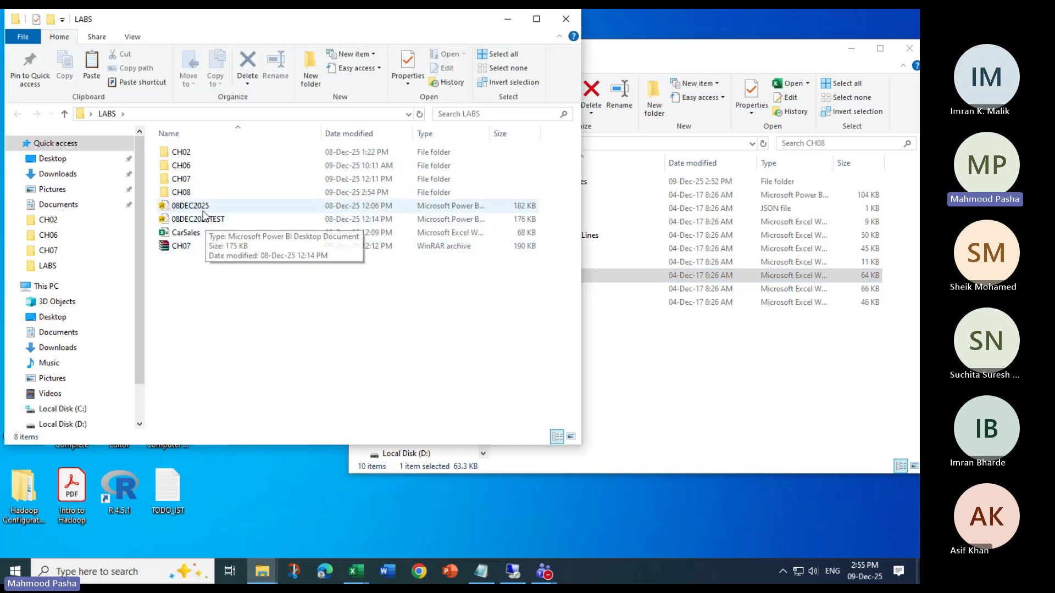
{"action": "double_click", "coordinate": [198, 208]}
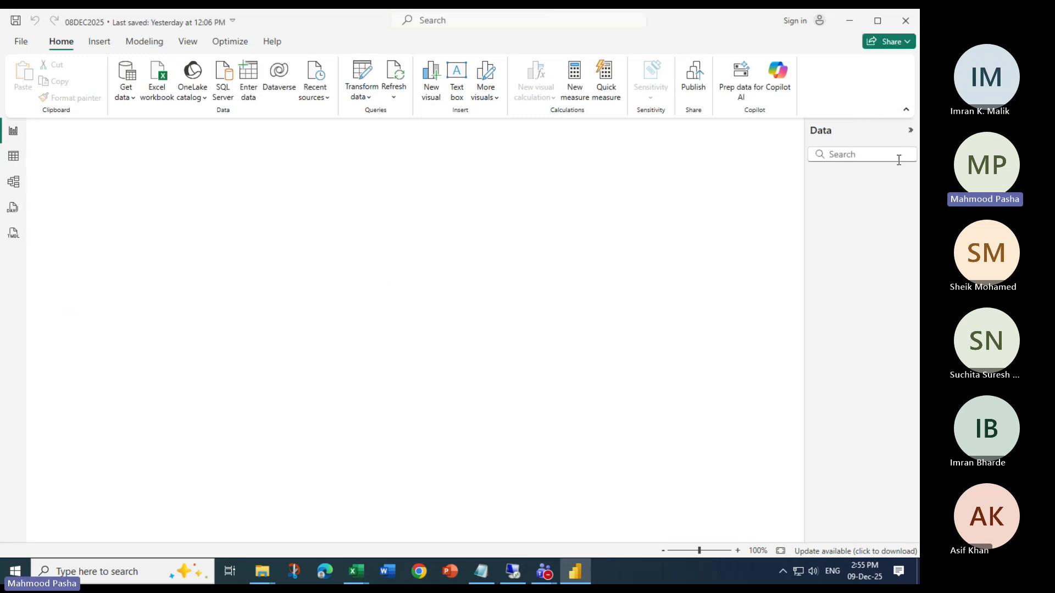
{"action": "left_click", "coordinate": [817, 175]}
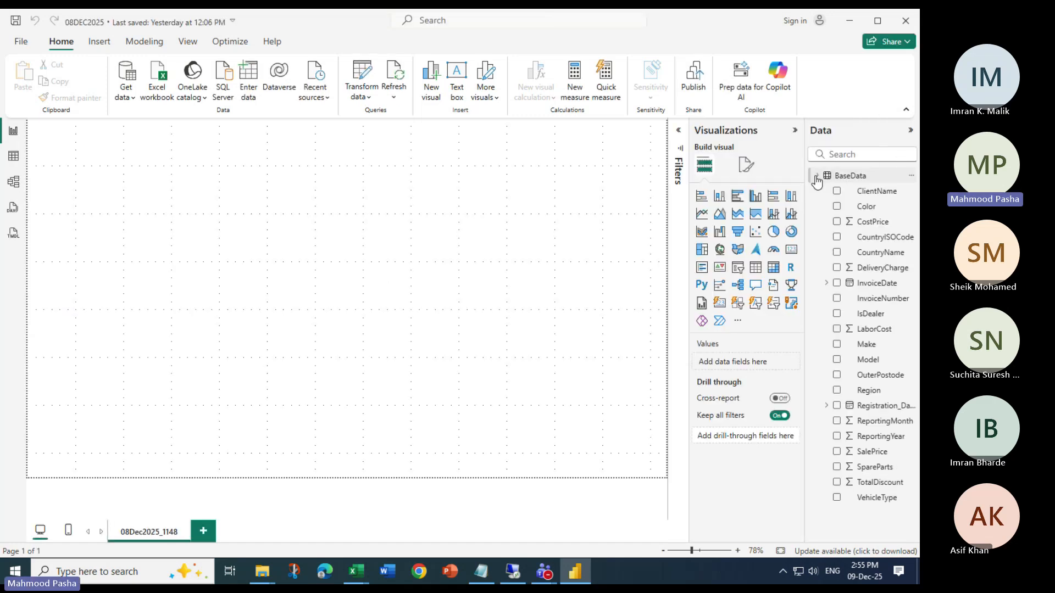
{"action": "left_click", "coordinate": [817, 176]}
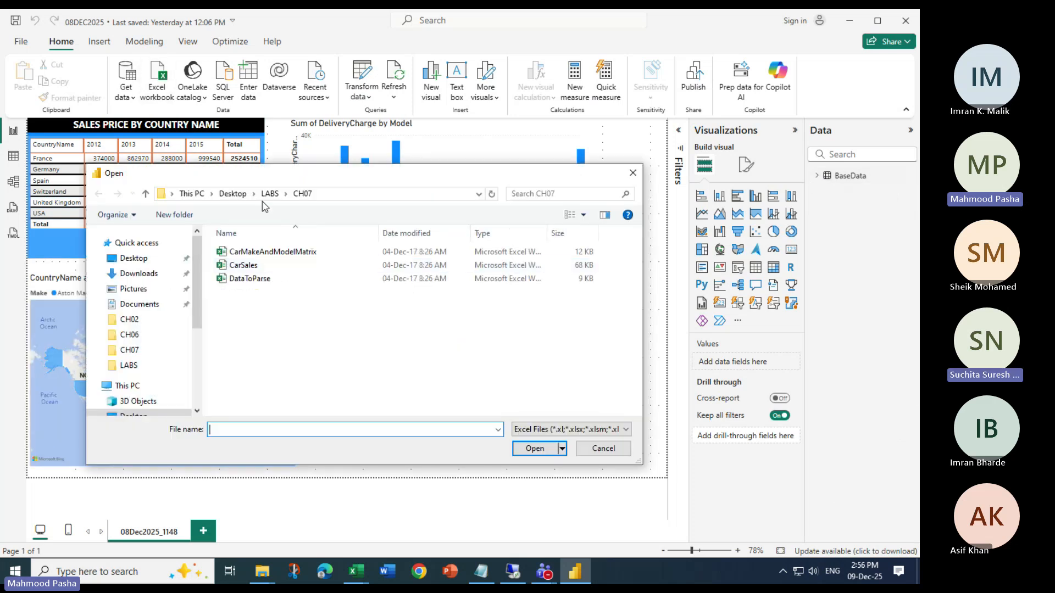
Load Sheet1 of the CarMakeAndModelMatrix workbook from LABS\CH07 into the report and check the new table's fields
{"action": "left_click", "coordinate": [269, 194]}
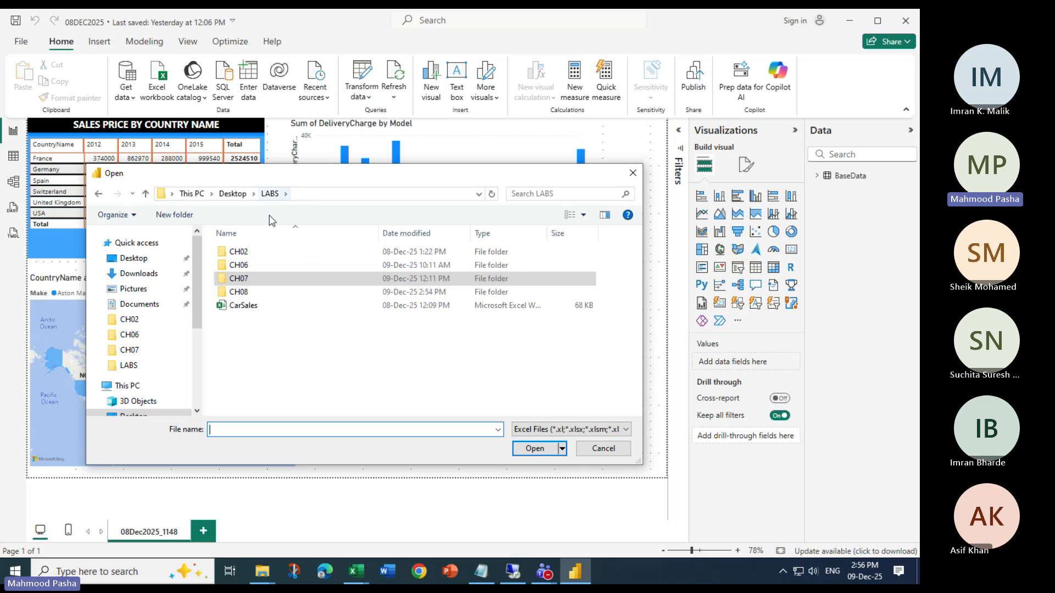
{"action": "double_click", "coordinate": [248, 283]}
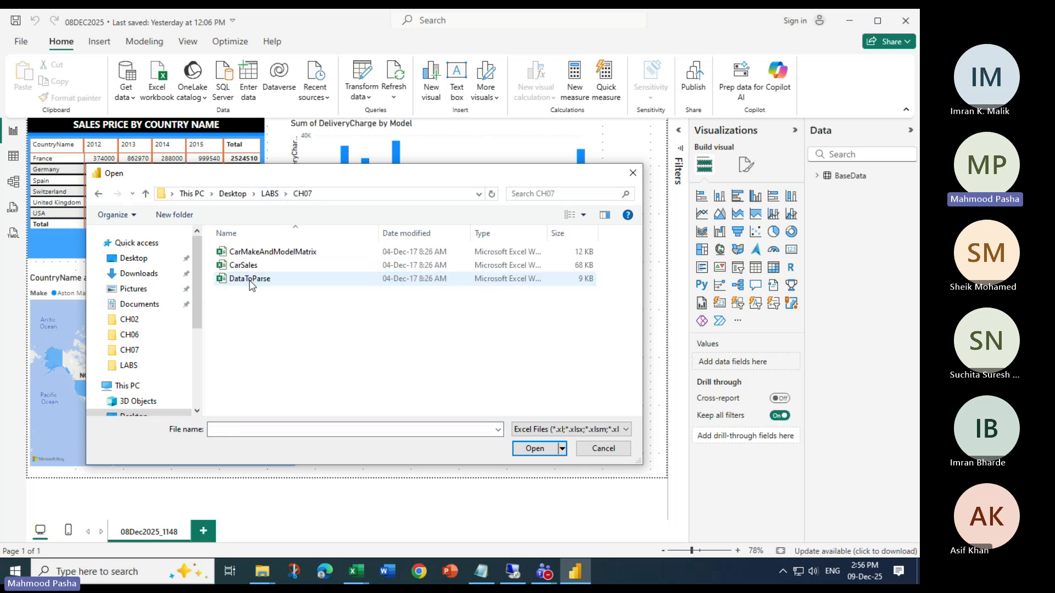
{"action": "left_click", "coordinate": [263, 252]}
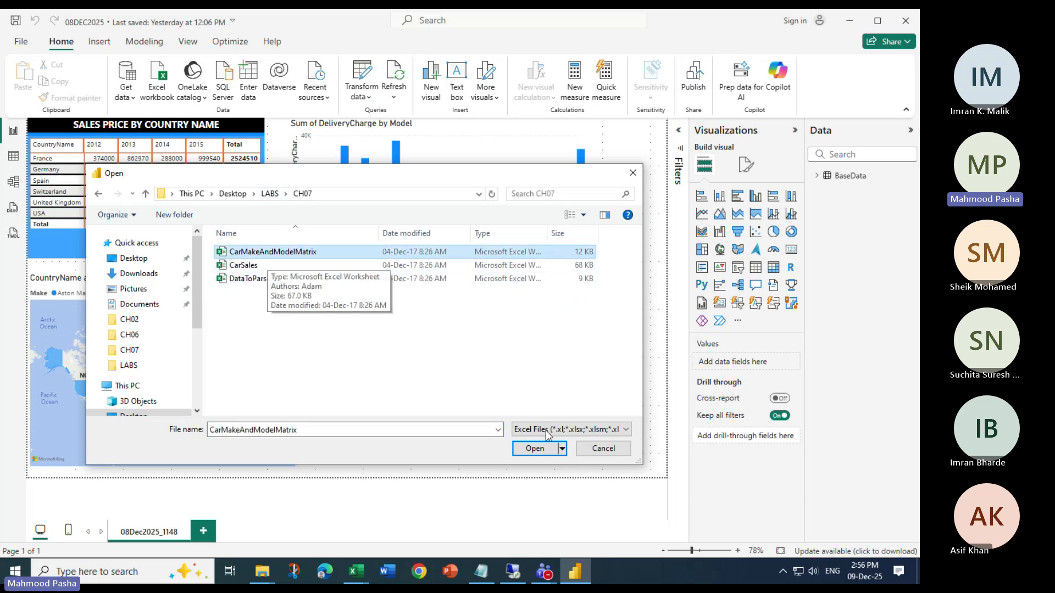
{"action": "left_click", "coordinate": [533, 449]}
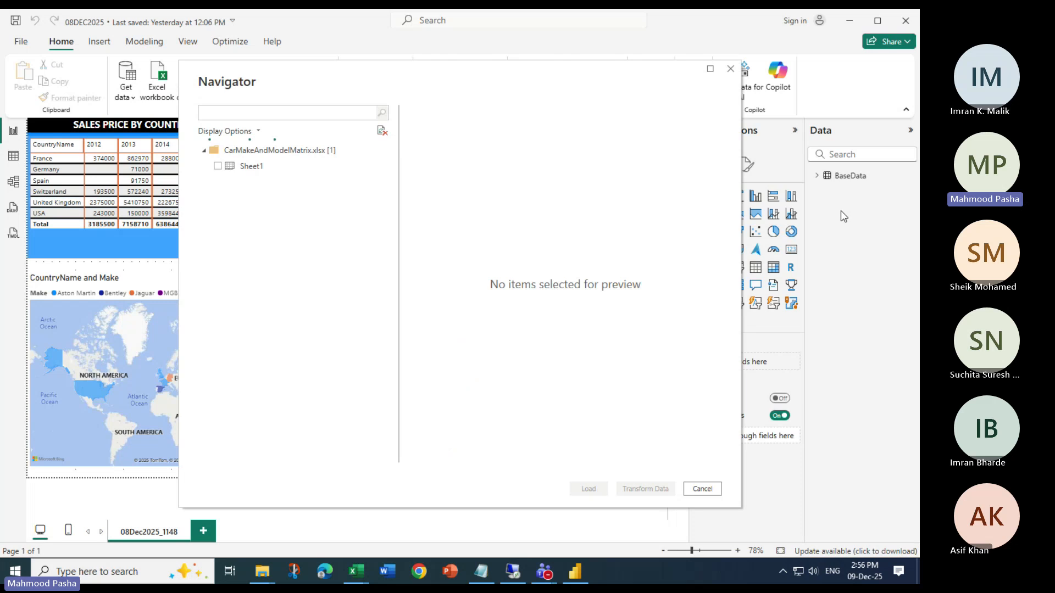
{"action": "left_click", "coordinate": [218, 166]}
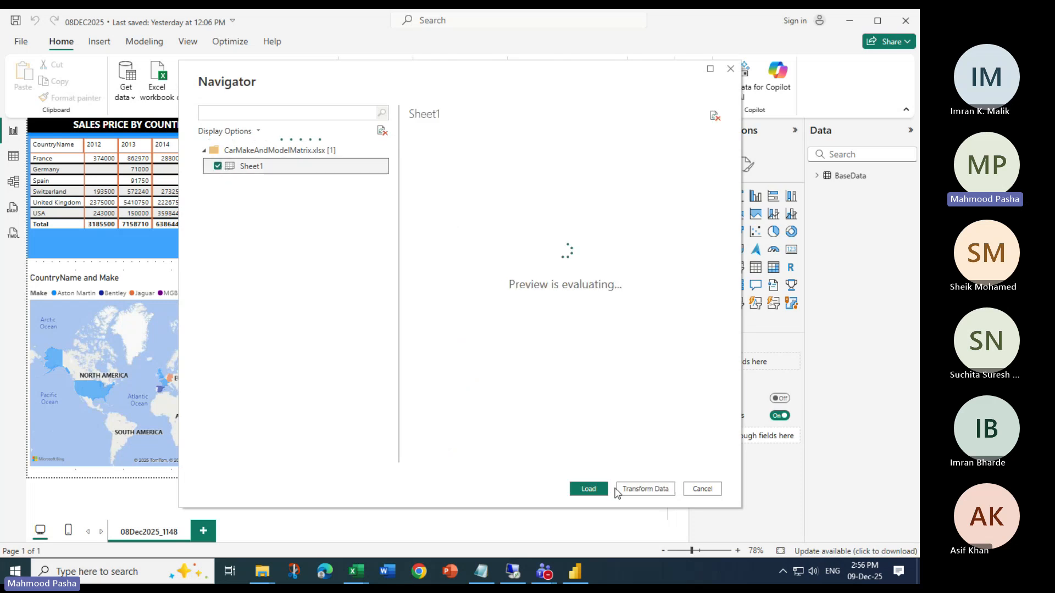
{"action": "left_click", "coordinate": [587, 489]}
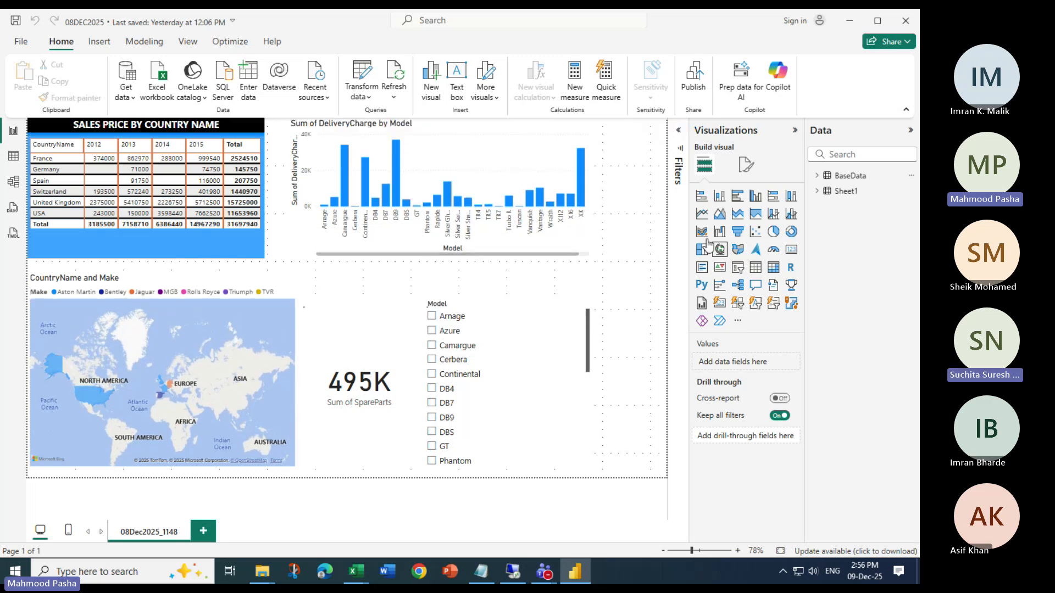
{"action": "left_click", "coordinate": [818, 192]}
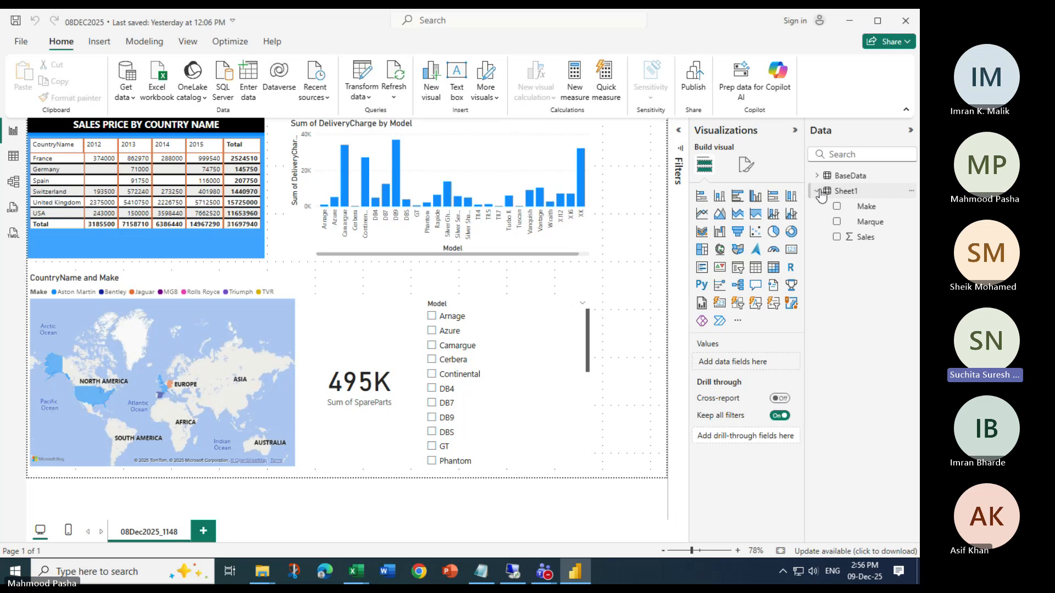
{"action": "left_click", "coordinate": [818, 191]}
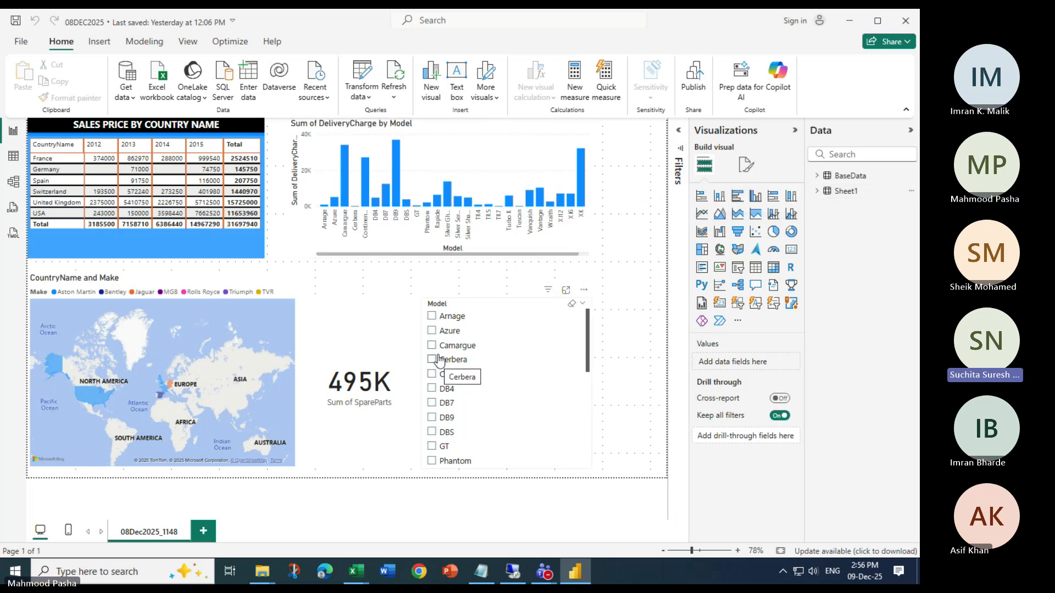
Add a new report page and place a table visual on it listing the Make field from Sheet1
{"action": "left_click", "coordinate": [203, 530]}
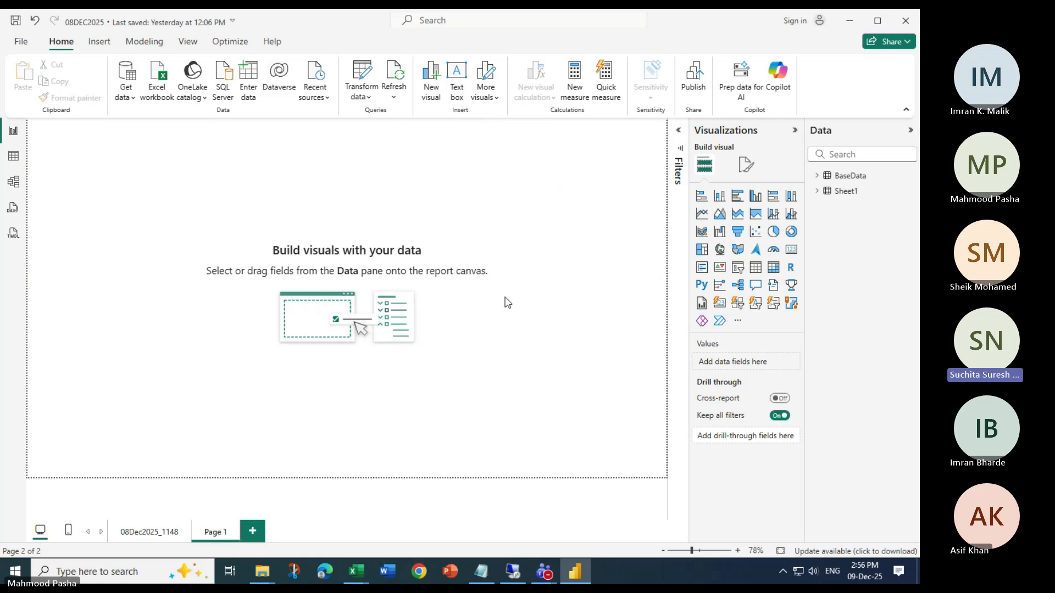
{"action": "left_click", "coordinate": [847, 191]}
{"action": "left_click", "coordinate": [817, 191]}
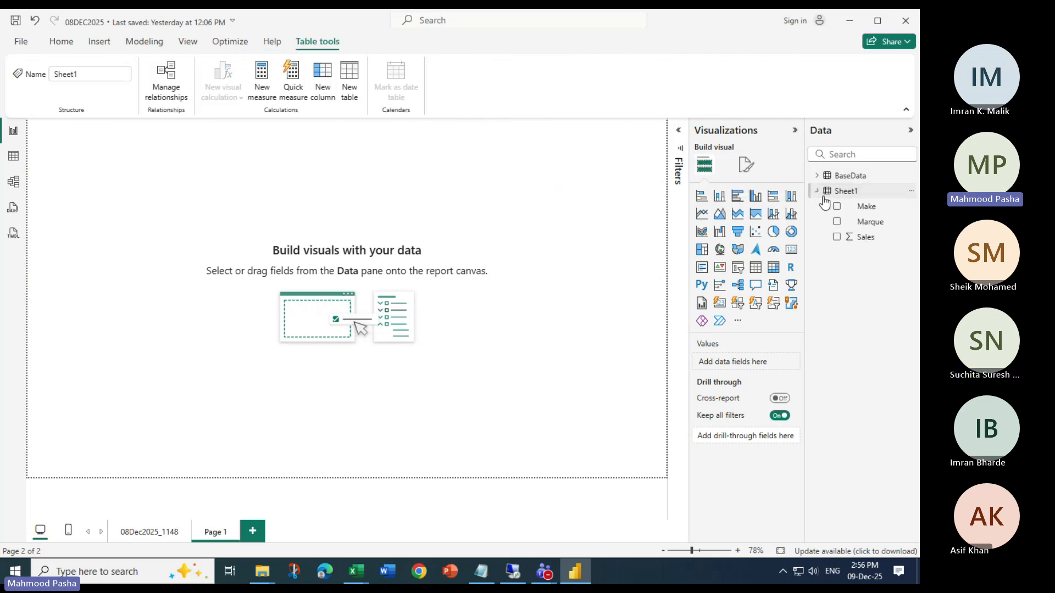
{"action": "left_click_drag", "start_coordinate": [864, 213], "coordinate": [226, 209]}
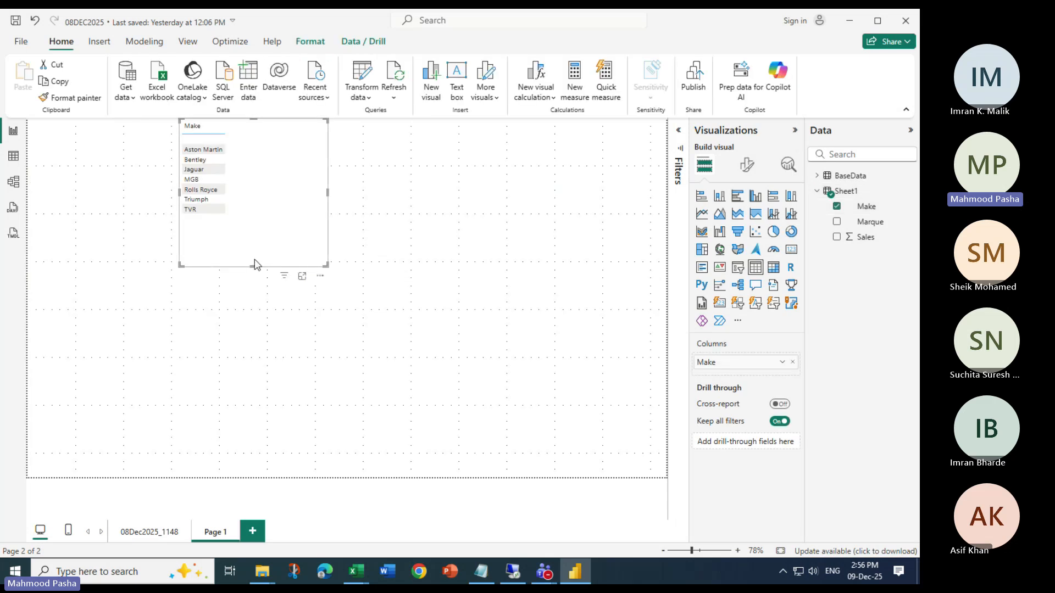
Compare the 08Dec2025_1148 page with Page 1, collapse the Sheet1 field list, and return to 08Dec2025_1148
{"action": "left_click", "coordinate": [151, 533]}
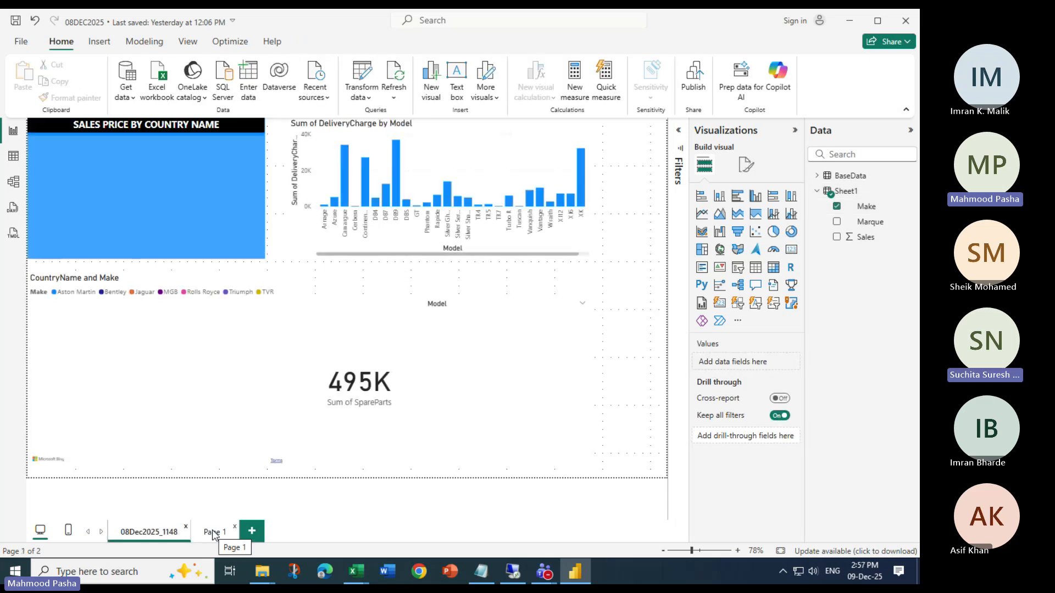
{"action": "left_click", "coordinate": [214, 533]}
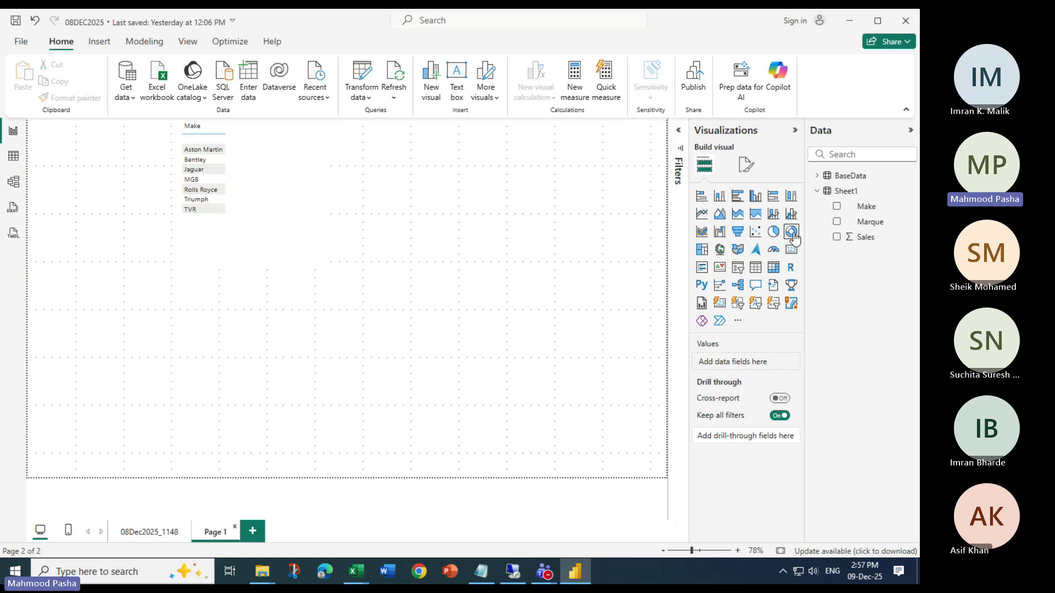
{"action": "left_click", "coordinate": [817, 191]}
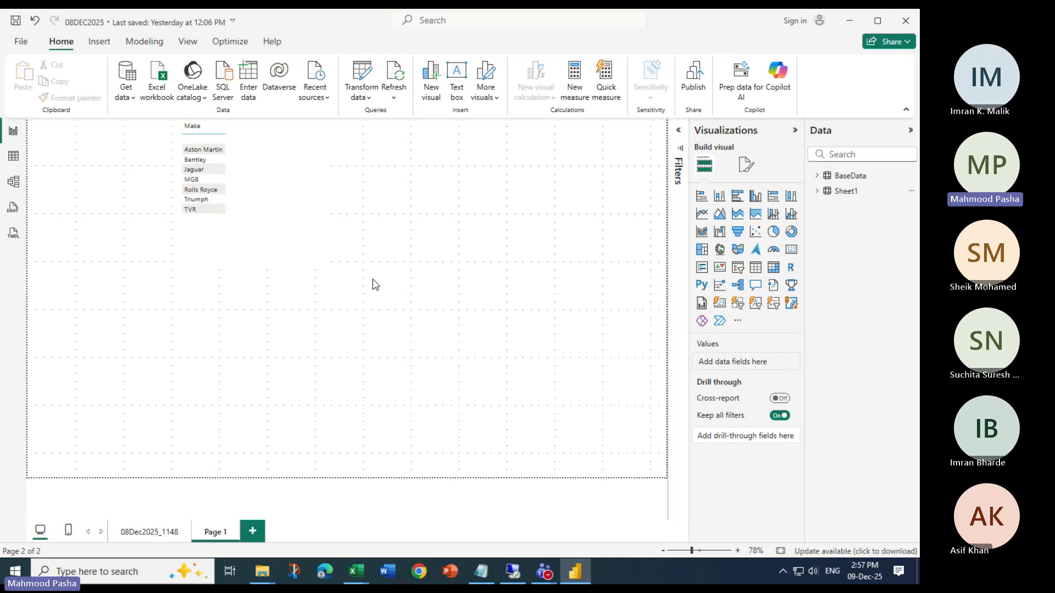
{"action": "left_click", "coordinate": [143, 531]}
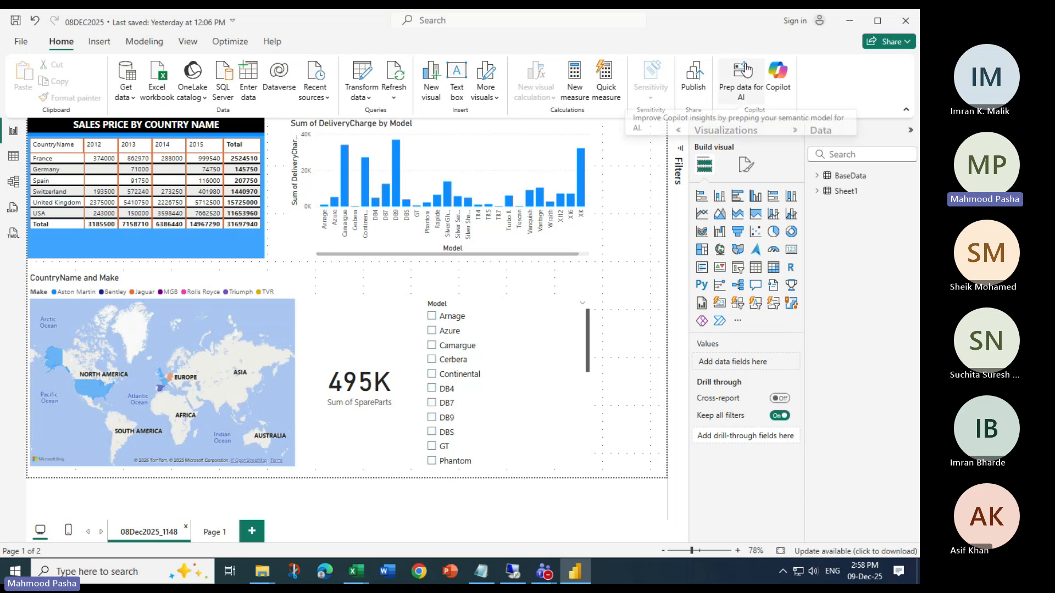
Open the account sign-in prompt, close it without entering an email, and select the DeliveryCharge by Model chart
{"action": "left_click", "coordinate": [795, 21]}
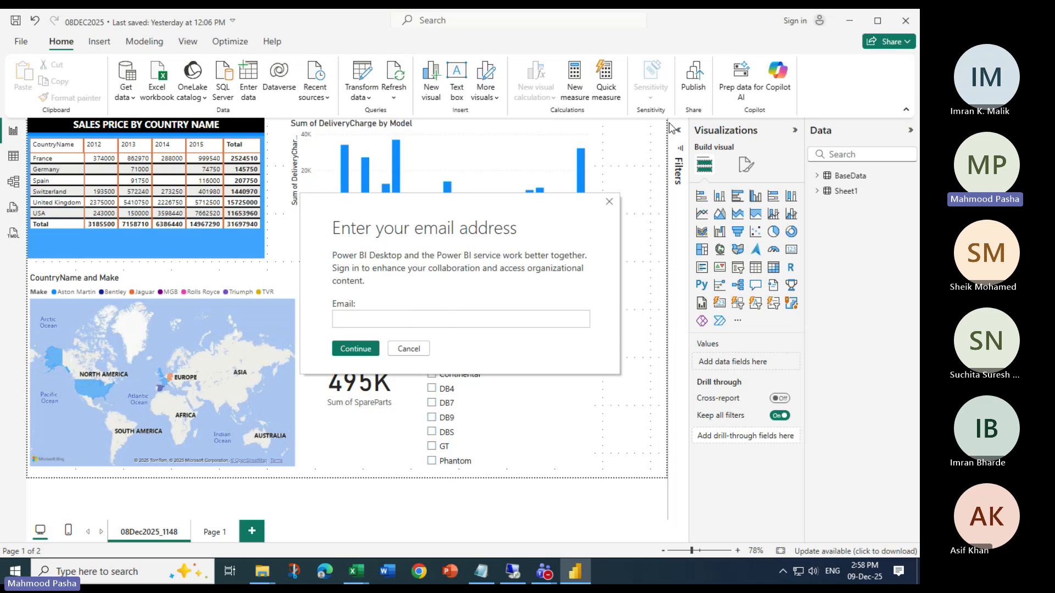
{"action": "left_click", "coordinate": [611, 203]}
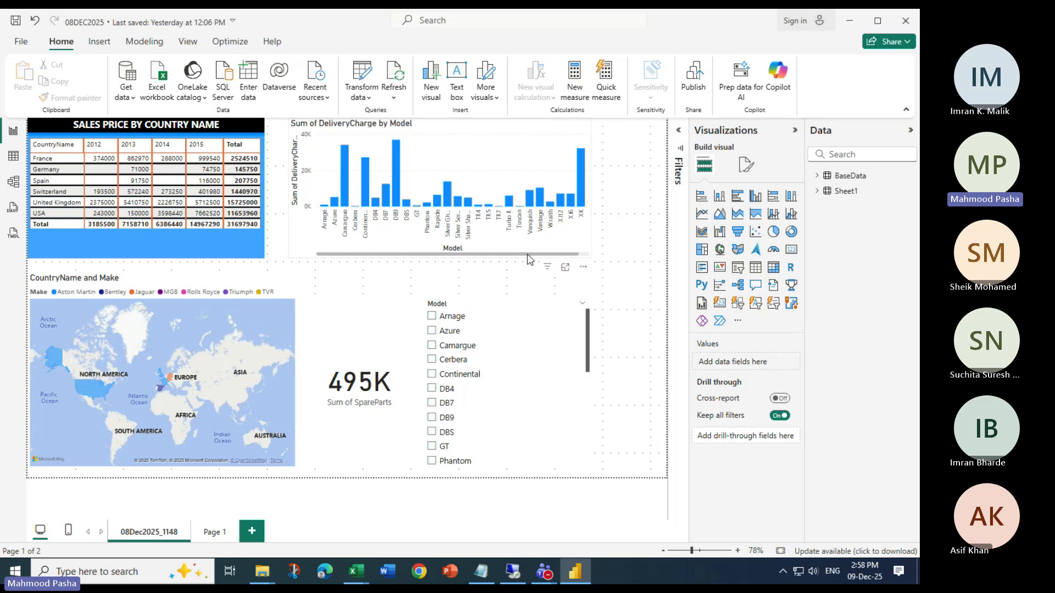
{"action": "left_click", "coordinate": [578, 219]}
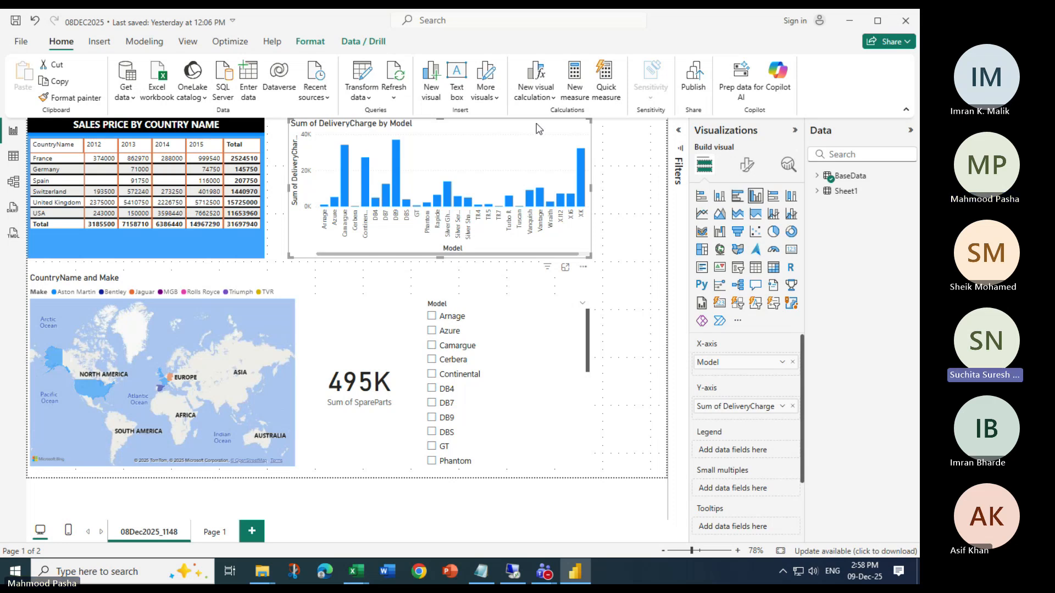
View the report as another user named Testuser, with the None option off
{"action": "left_click", "coordinate": [145, 43]}
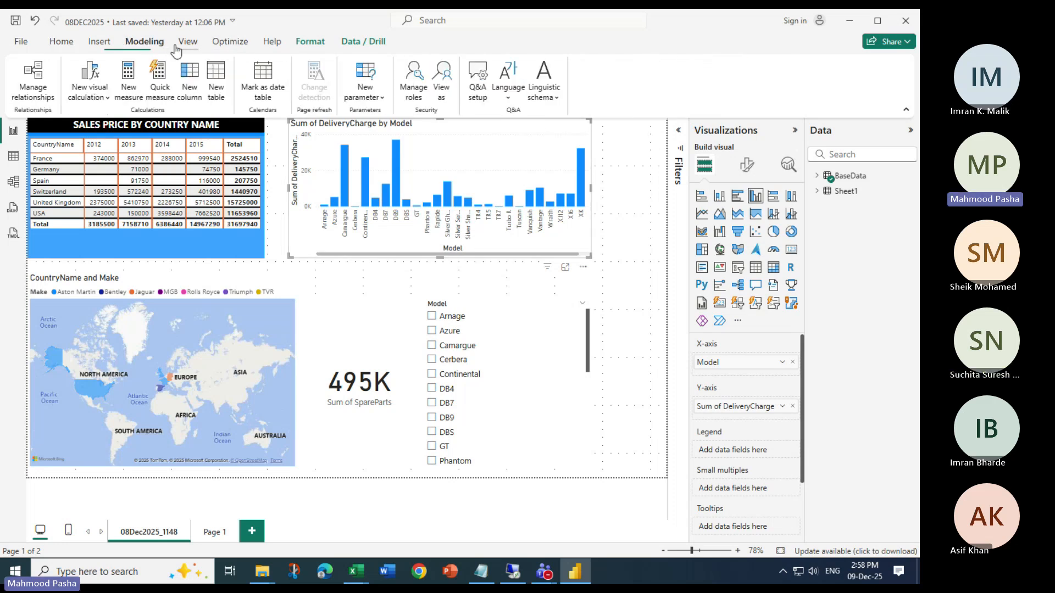
{"action": "left_click", "coordinate": [443, 78]}
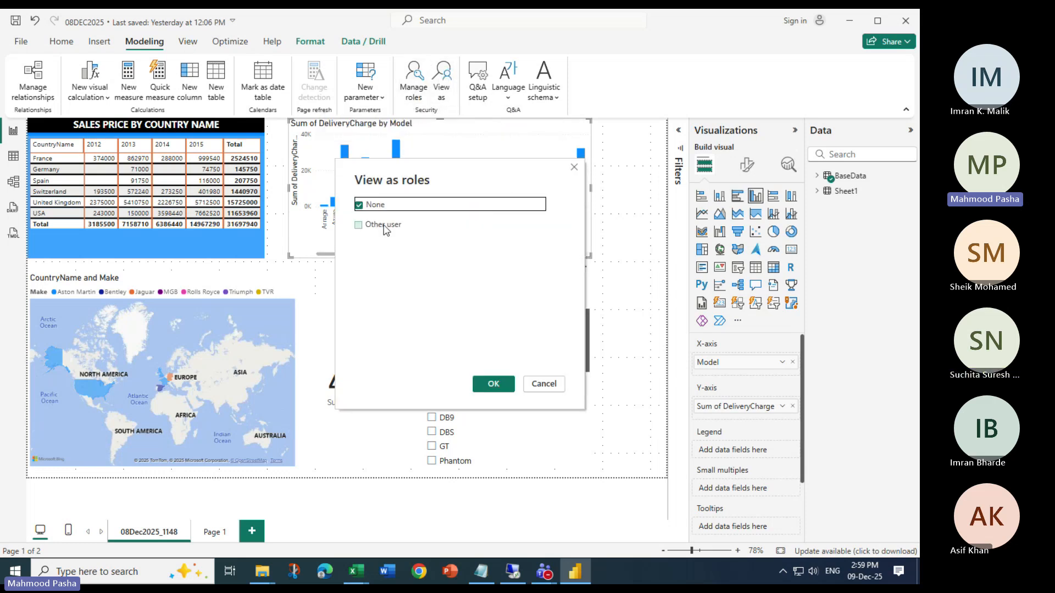
{"action": "left_click", "coordinate": [363, 226]}
{"action": "left_click", "coordinate": [439, 223]}
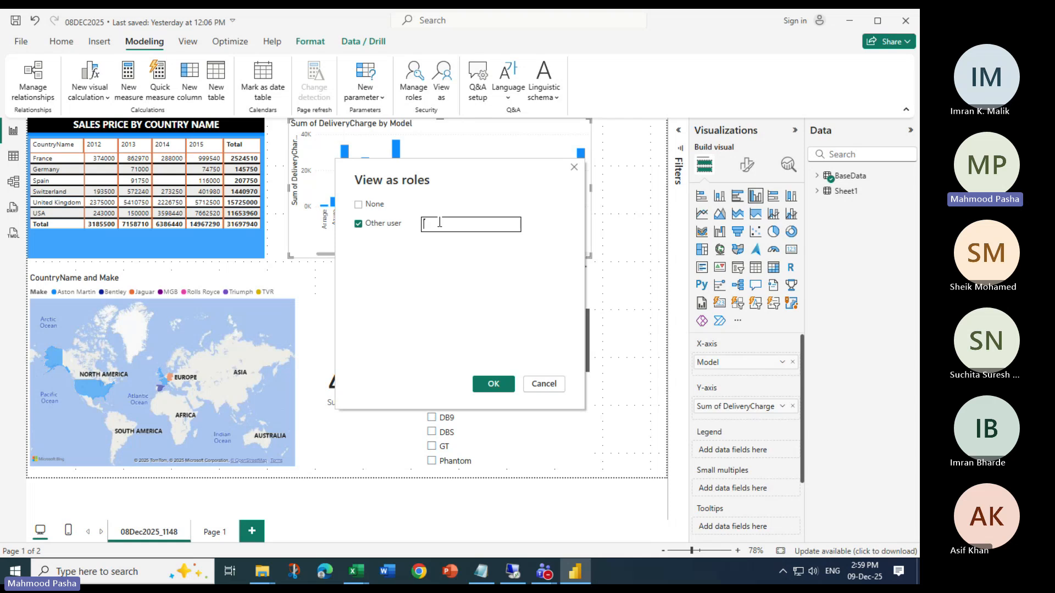
{"action": "type", "text": "Testuser"}
{"action": "left_click", "coordinate": [492, 384]}
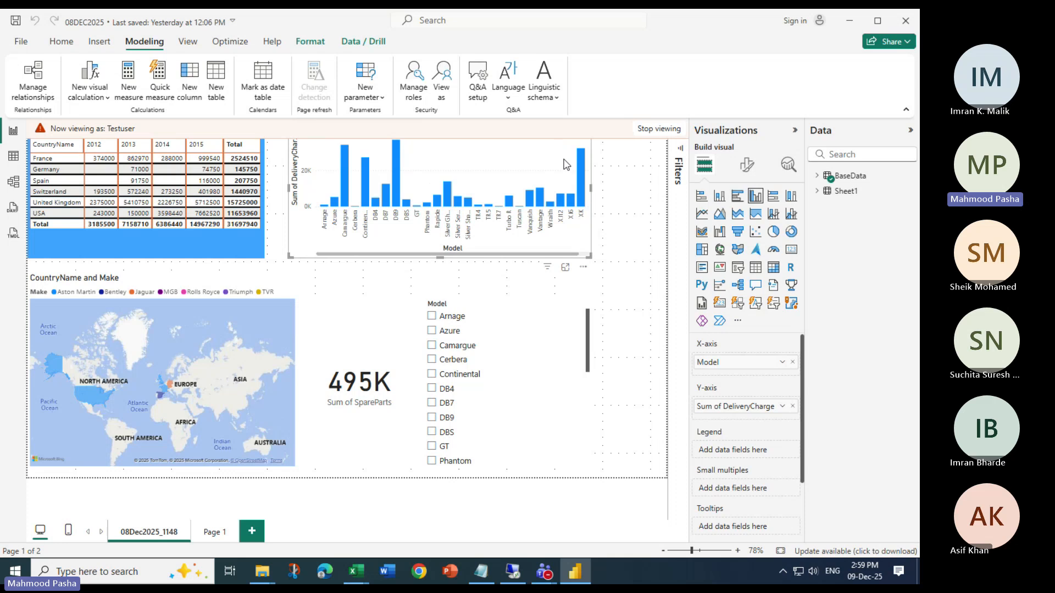
Stop viewing the report as Testuser and close the 08DEC2025 report without saving it
{"action": "mouse_move", "coordinate": [581, 169]}
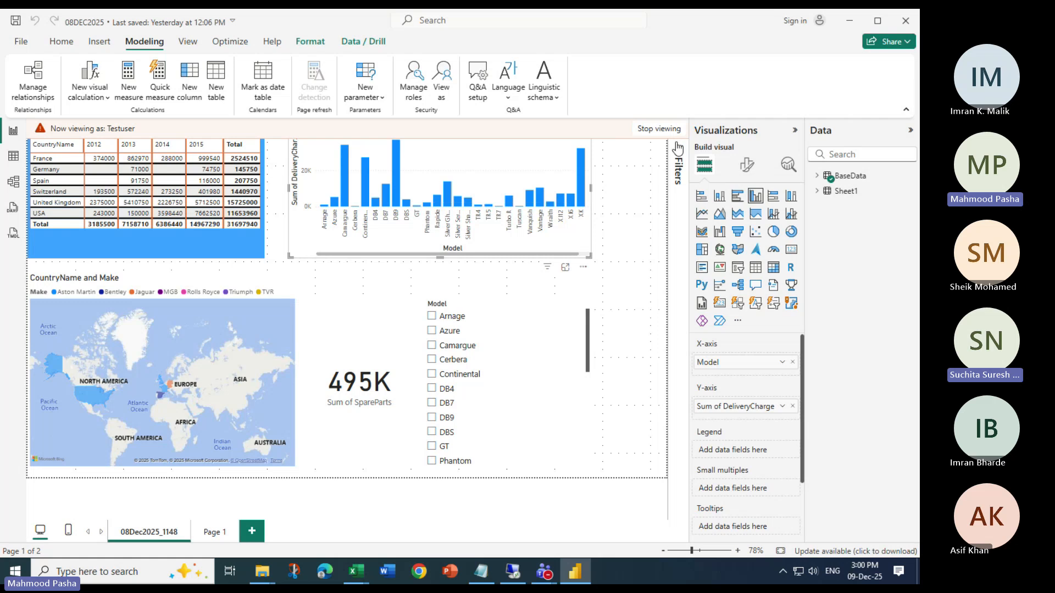
{"action": "left_click", "coordinate": [658, 130]}
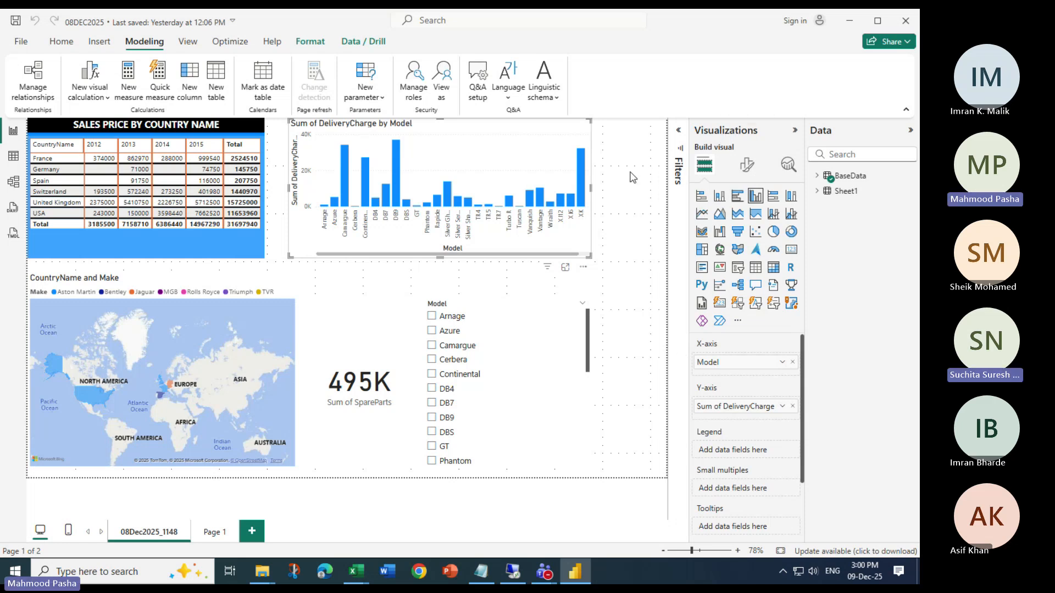
{"action": "left_click", "coordinate": [907, 23]}
{"action": "left_click", "coordinate": [502, 315]}
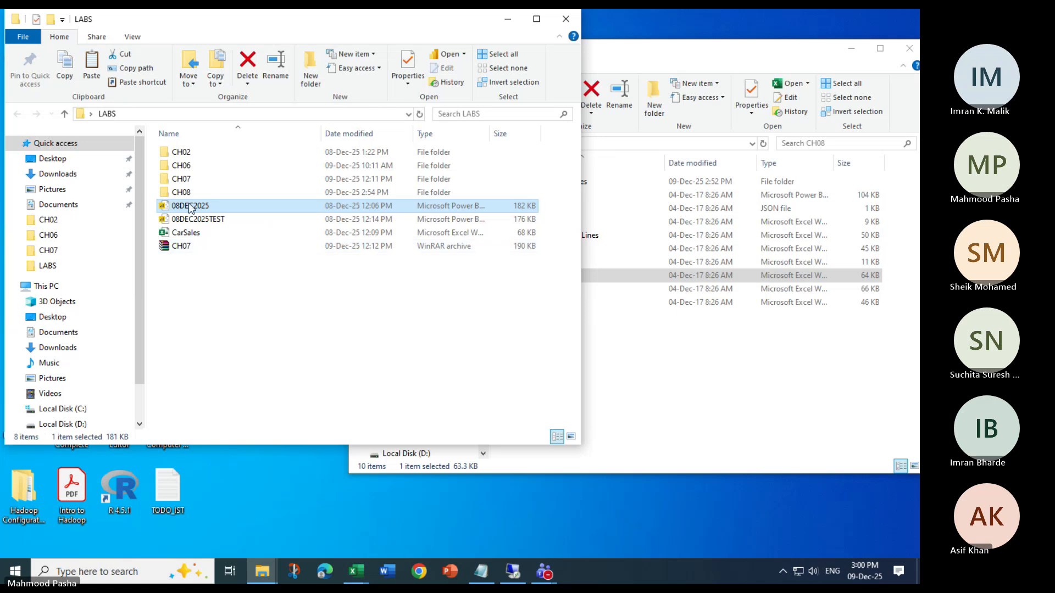
Look into the CH08 folder, return to LABS, close the second CH08 window, and maximize the LABS window
{"action": "left_click", "coordinate": [187, 193]}
{"action": "double_click", "coordinate": [190, 195]}
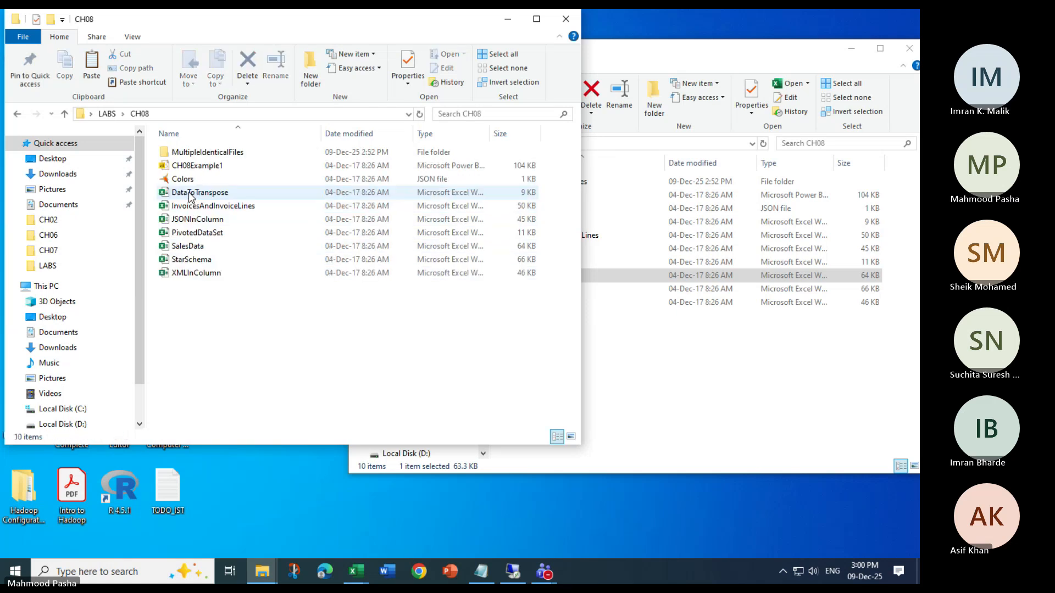
{"action": "left_click", "coordinate": [107, 114]}
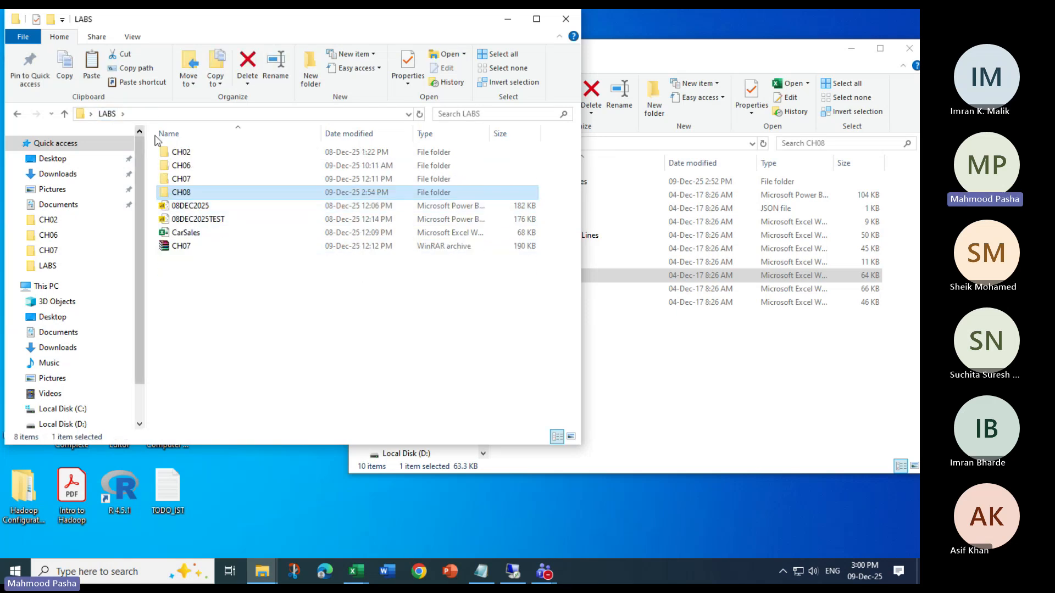
{"action": "left_click", "coordinate": [651, 67]}
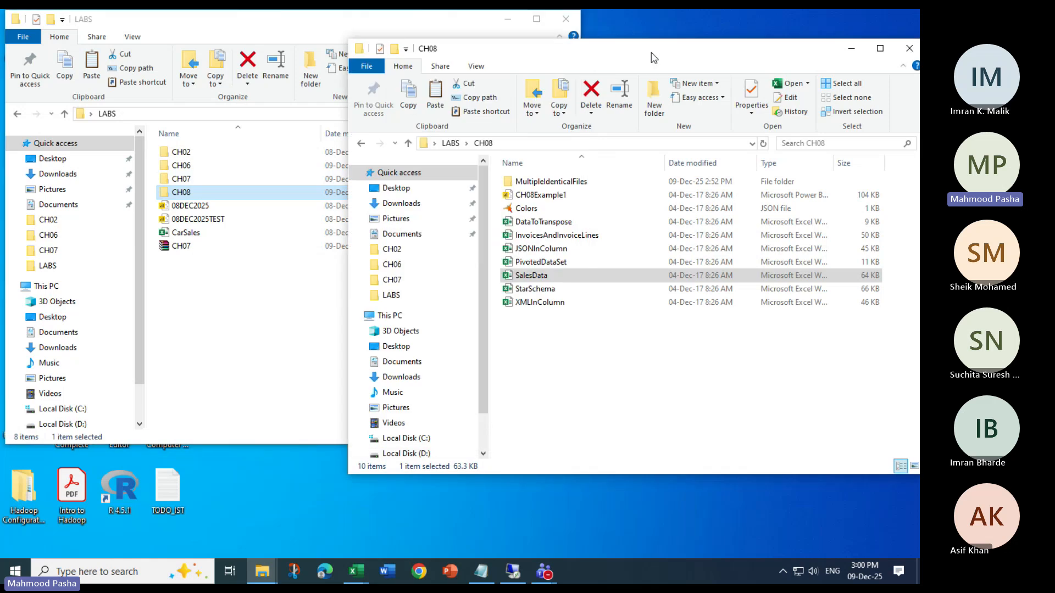
{"action": "left_click", "coordinate": [910, 48]}
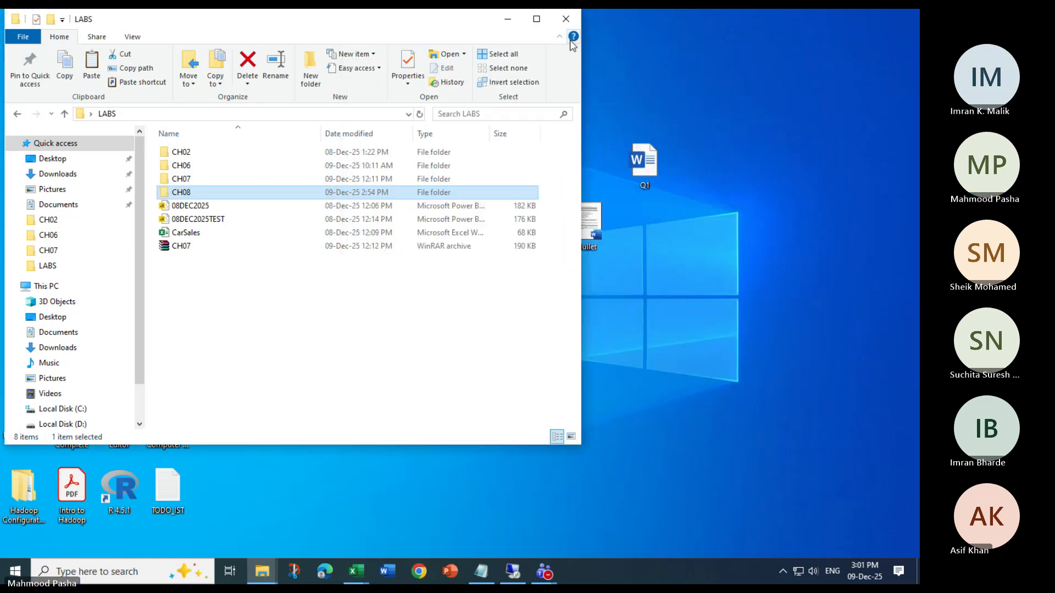
{"action": "double_click", "coordinate": [235, 30]}
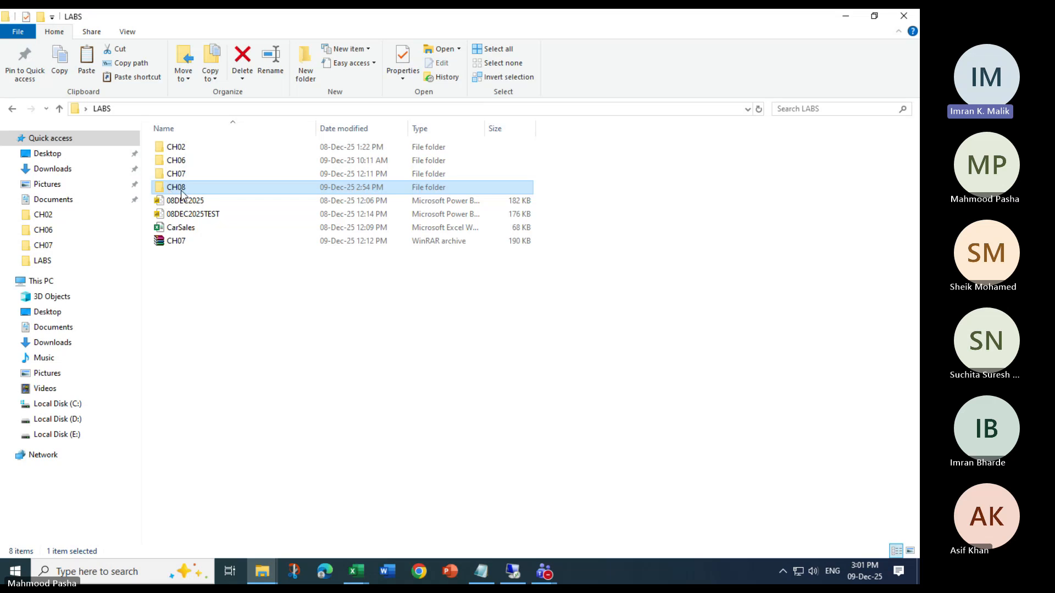
Search the computer for "power" and launch Power BI Desktop
{"action": "key", "text": "super"}
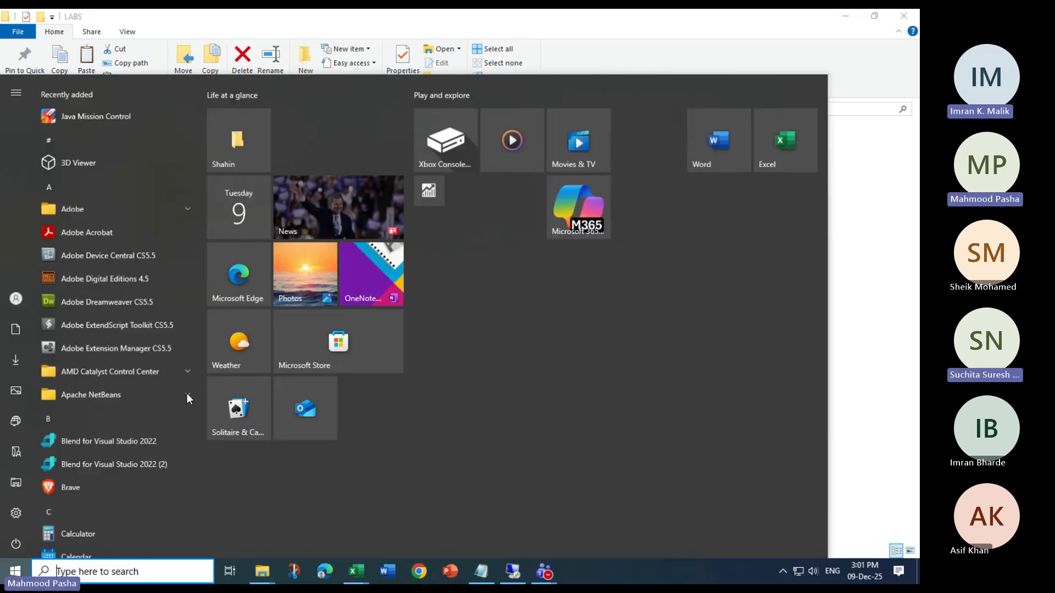
{"action": "type", "text": "power"}
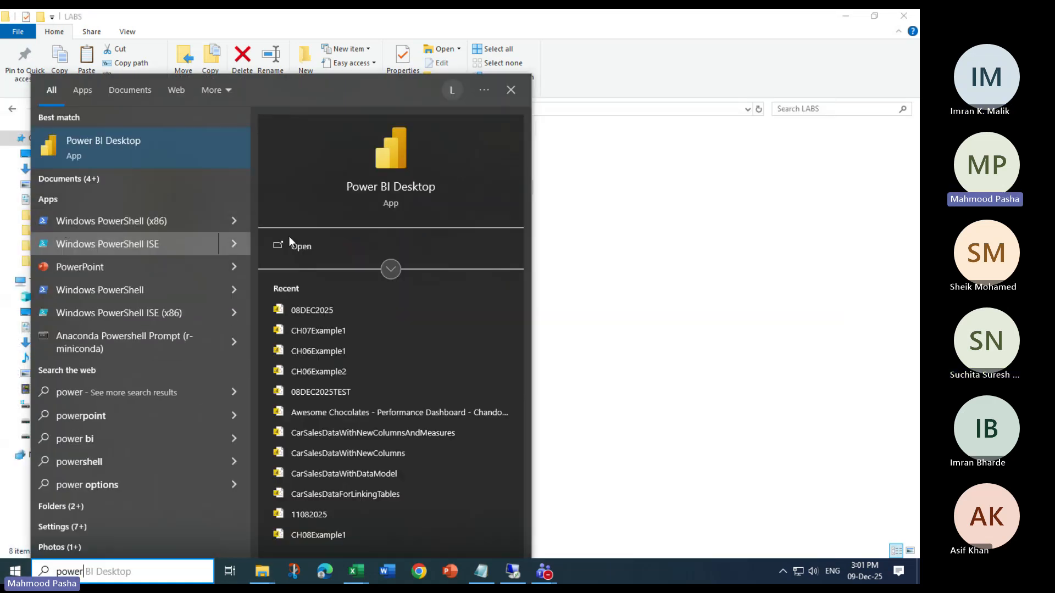
{"action": "left_click", "coordinate": [291, 241]}
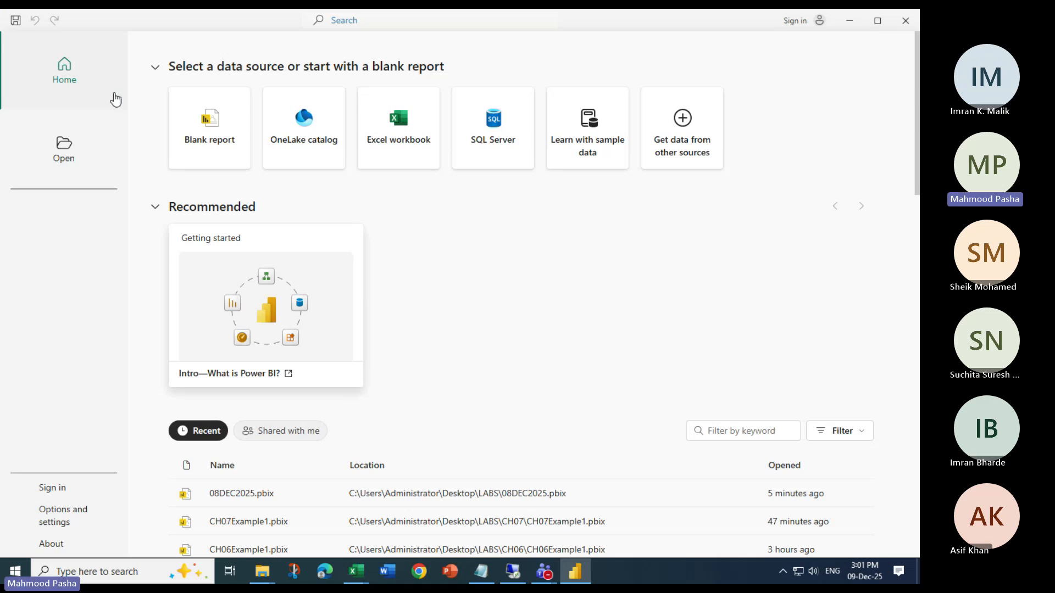
Start a report from an Excel workbook, opening SalesData from the CH08 folder in LABS
{"action": "left_click", "coordinate": [406, 139]}
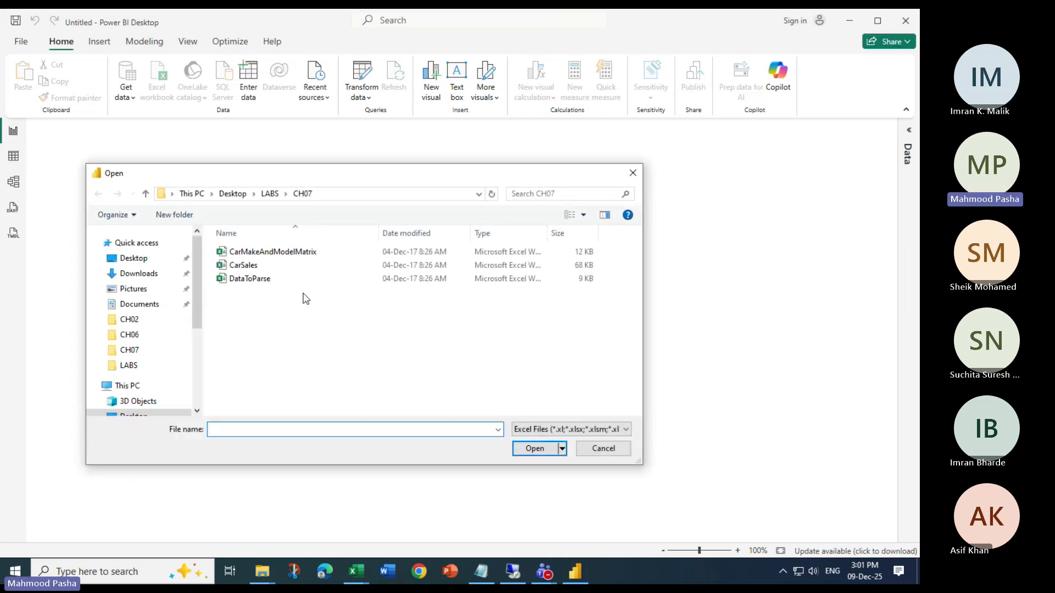
{"action": "left_click", "coordinate": [270, 193]}
{"action": "double_click", "coordinate": [245, 292]}
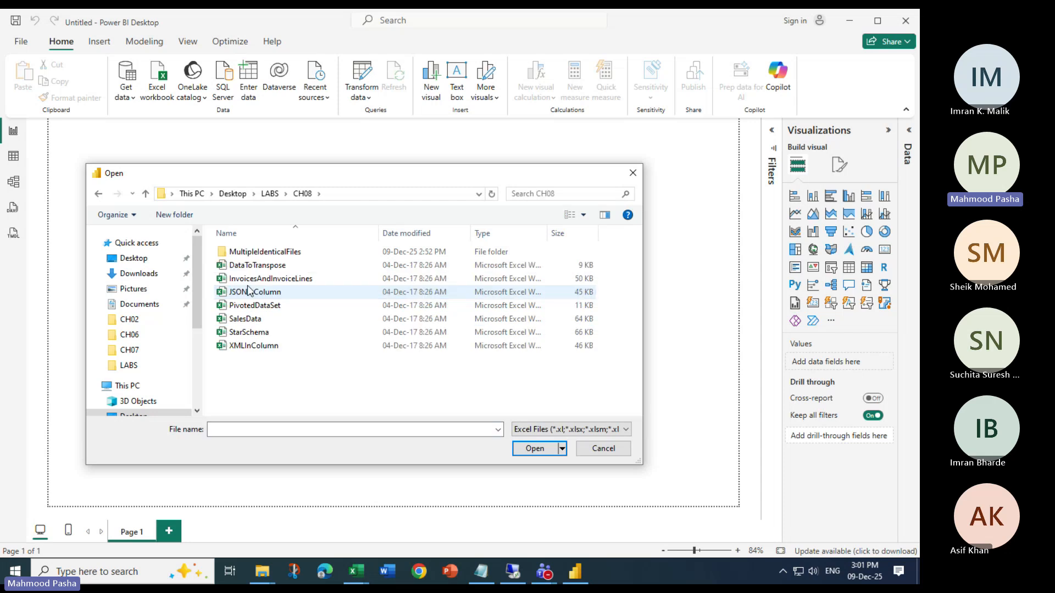
{"action": "left_click", "coordinate": [246, 324]}
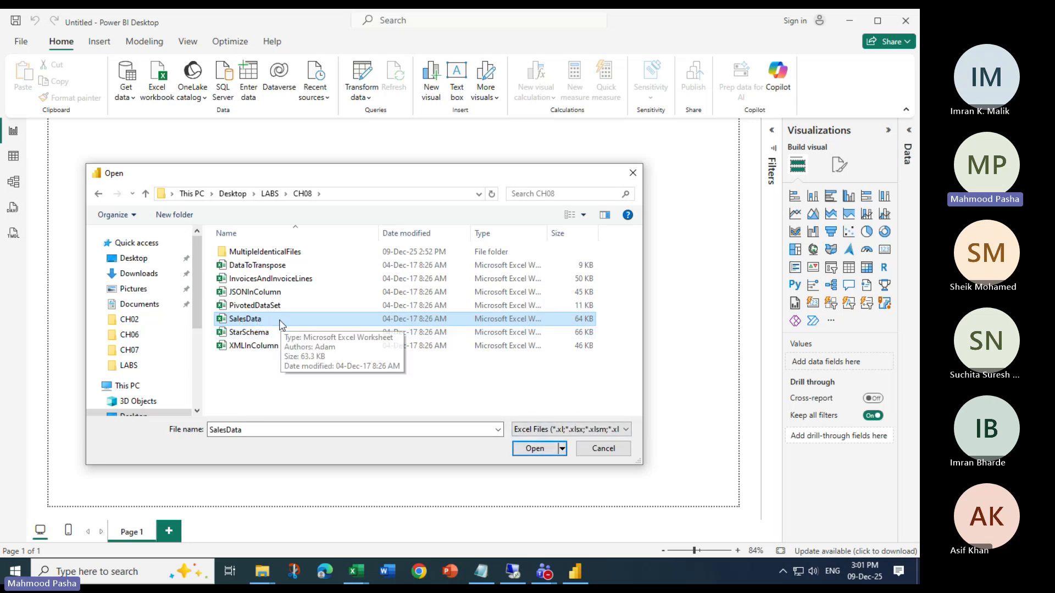
{"action": "left_click", "coordinate": [535, 448]}
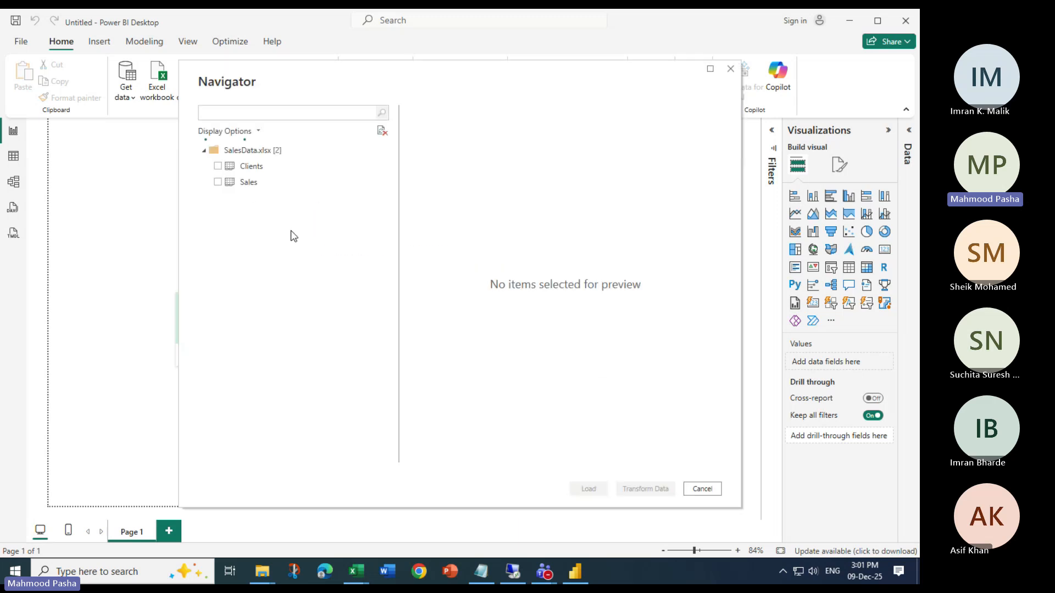
Select the Clients and Sales tables of SalesData.xlsx and open them in Power Query for transformation
{"action": "left_click", "coordinate": [218, 166]}
{"action": "left_click", "coordinate": [218, 182]}
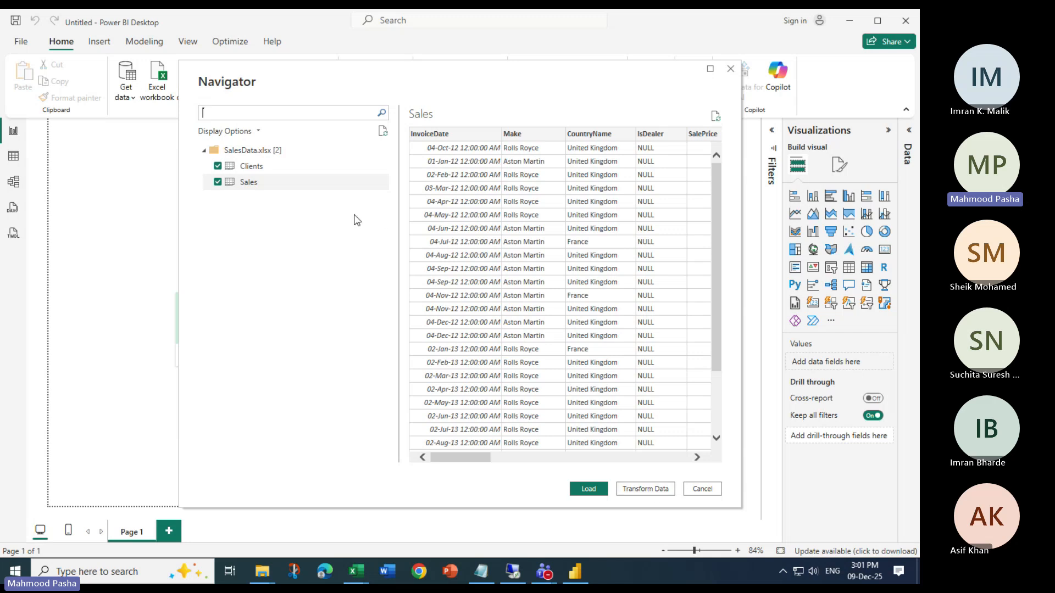
{"action": "left_click", "coordinate": [646, 489]}
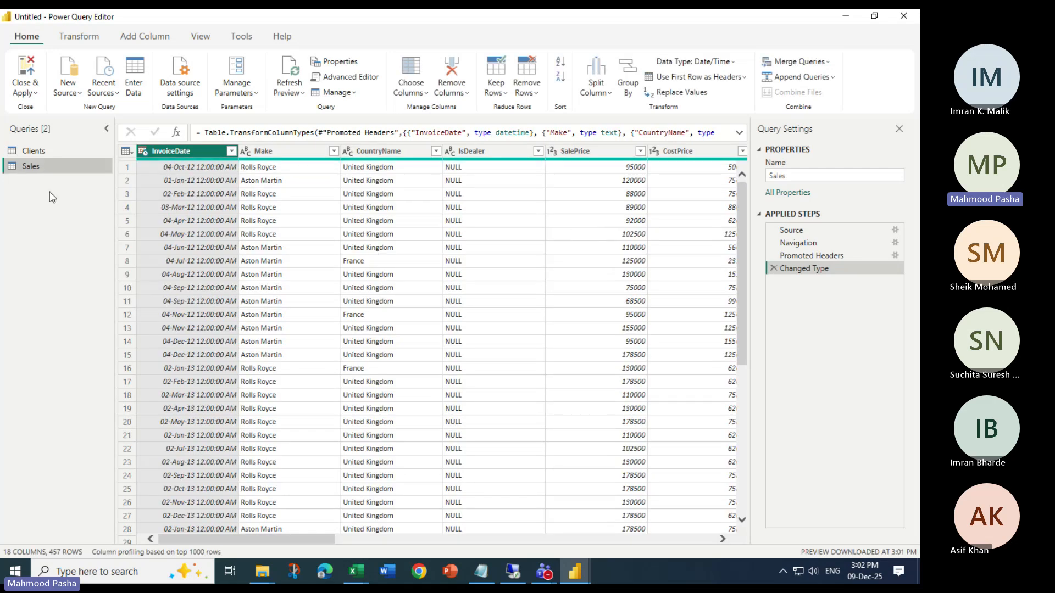
Compare the columns and rows of the Clients and Sales queries
{"action": "left_click", "coordinate": [30, 155]}
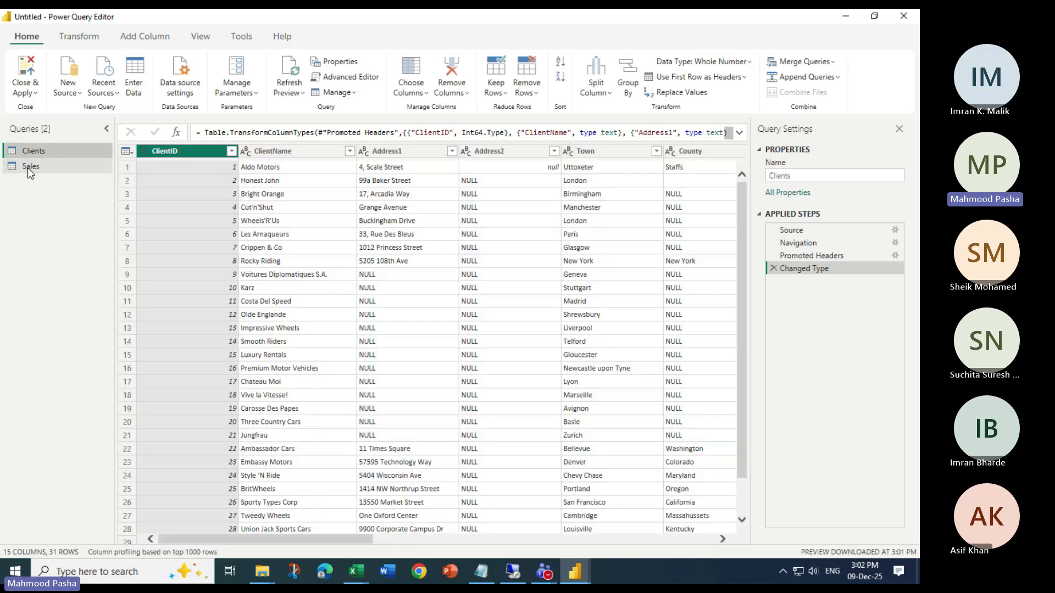
{"action": "left_click", "coordinate": [30, 168]}
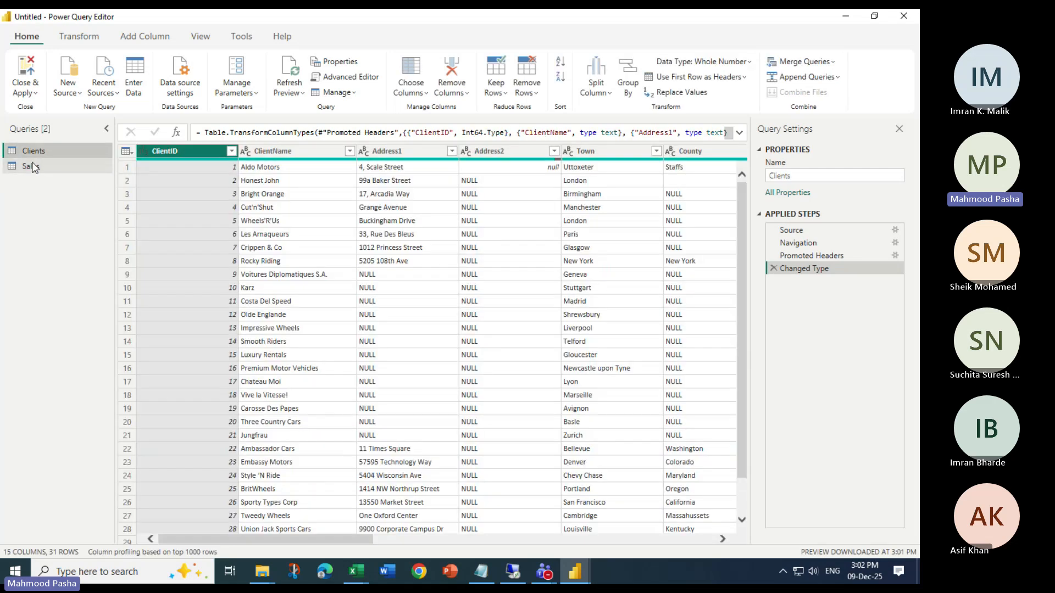
{"action": "left_click", "coordinate": [35, 153]}
{"action": "left_click", "coordinate": [35, 167]}
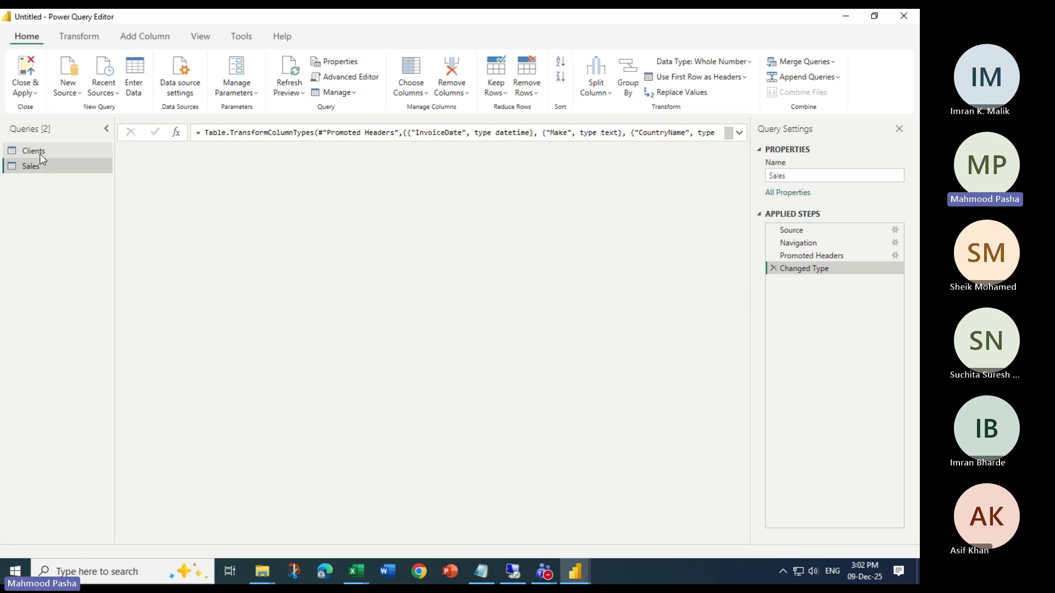
{"action": "left_click", "coordinate": [40, 153]}
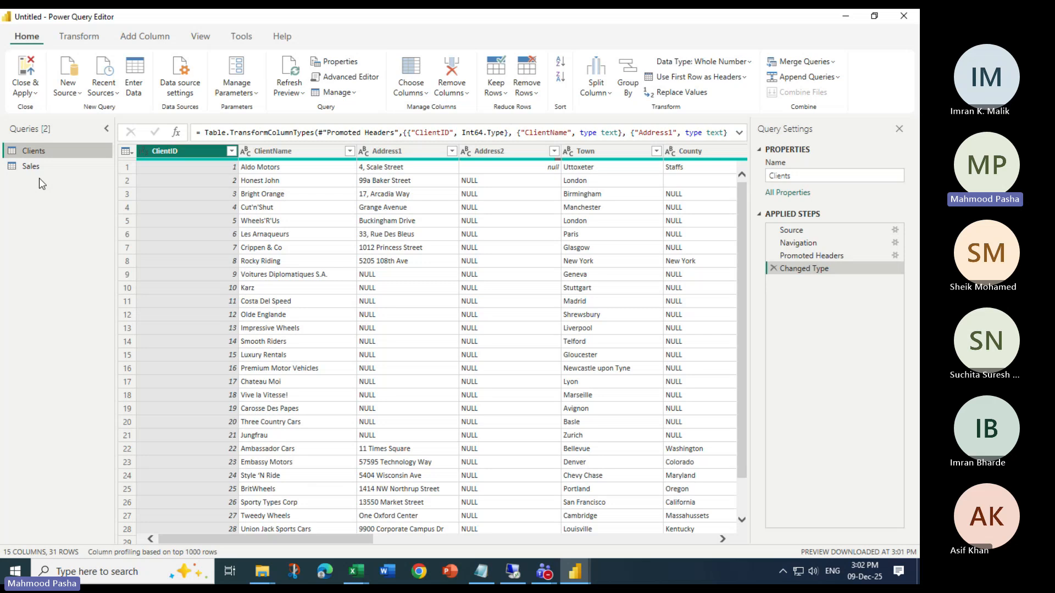
{"action": "left_click", "coordinate": [33, 167]}
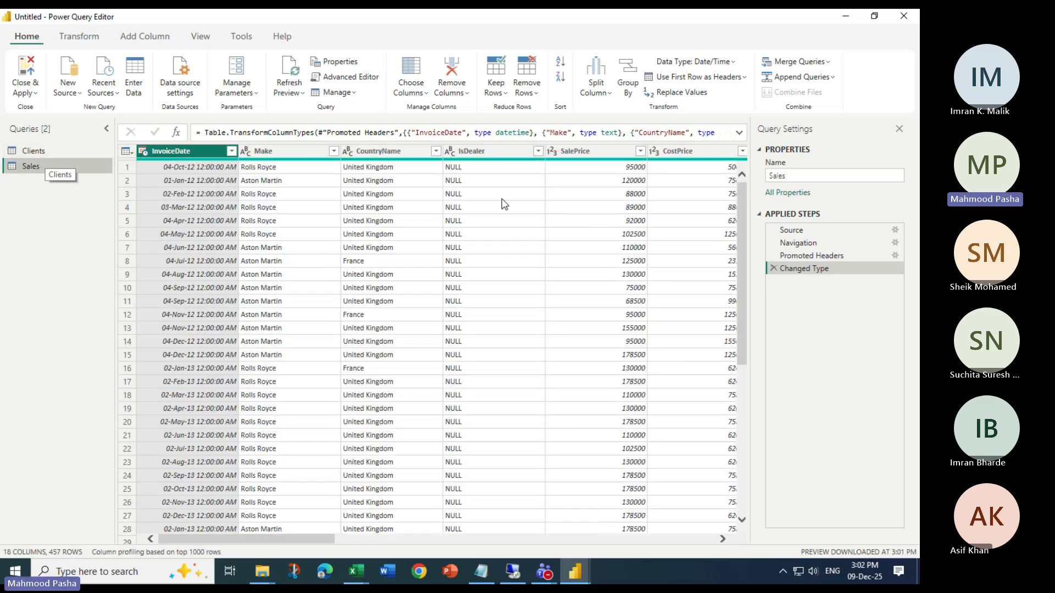
{"action": "left_click_drag", "start_coordinate": [311, 539], "coordinate": [679, 537]}
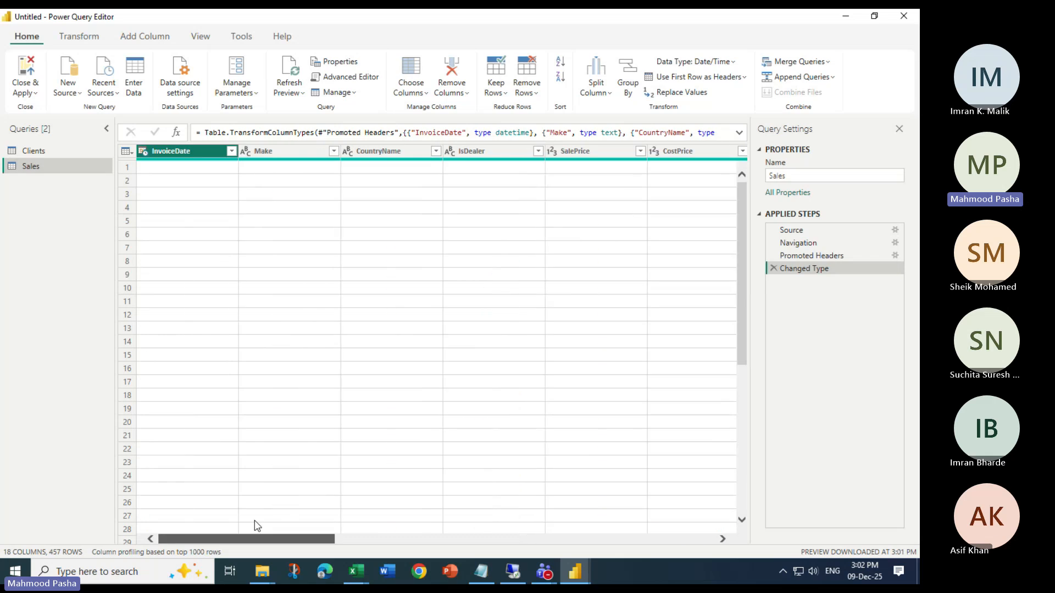
{"action": "left_click", "coordinate": [38, 152]}
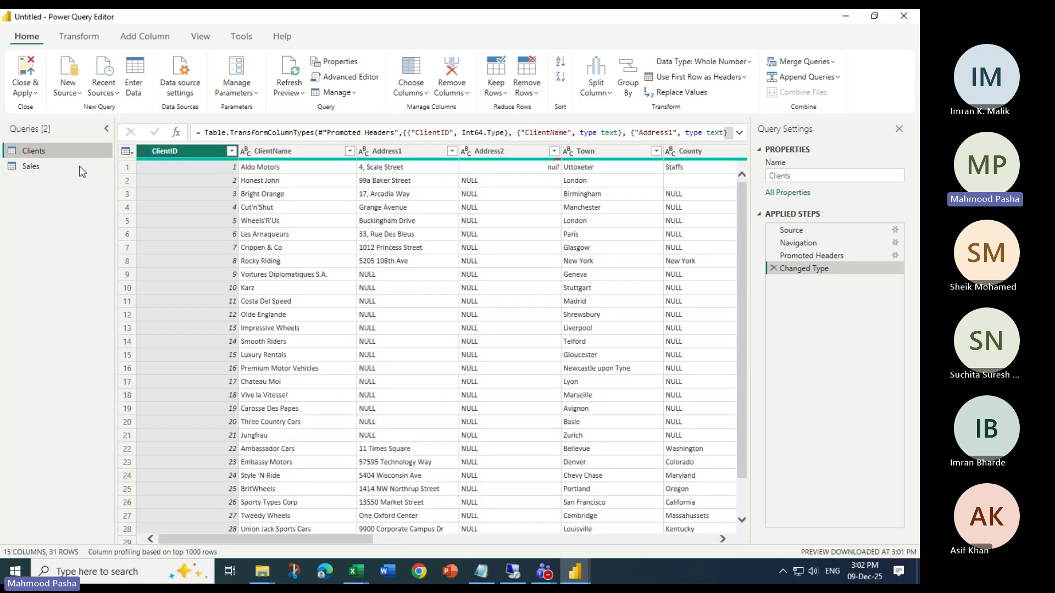
Close and apply the queries, then move the Clients table below and to the right of Sales in the model diagram
{"action": "left_click", "coordinate": [25, 93]}
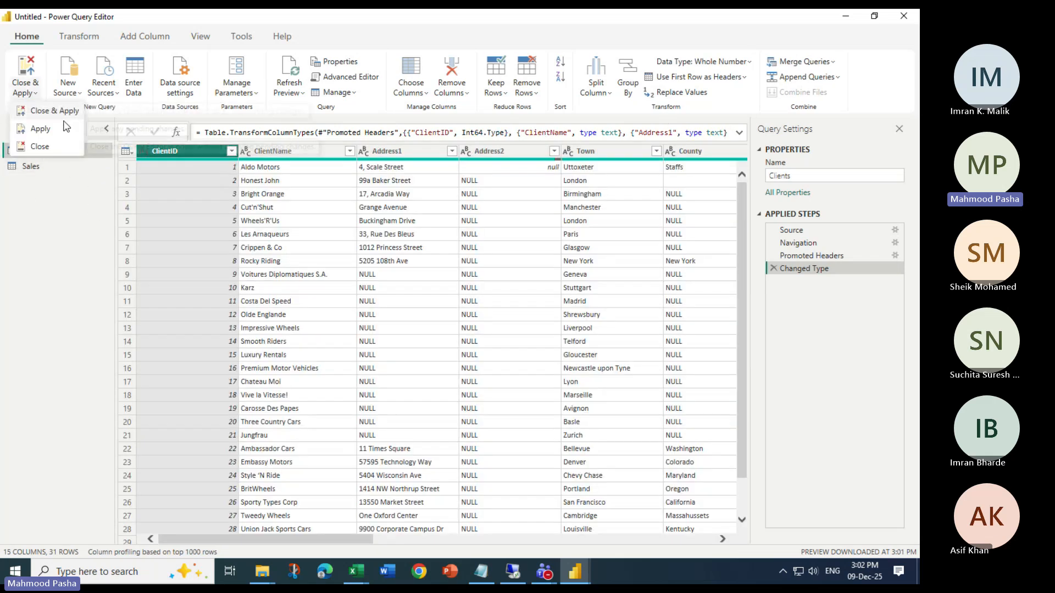
{"action": "left_click", "coordinate": [48, 113]}
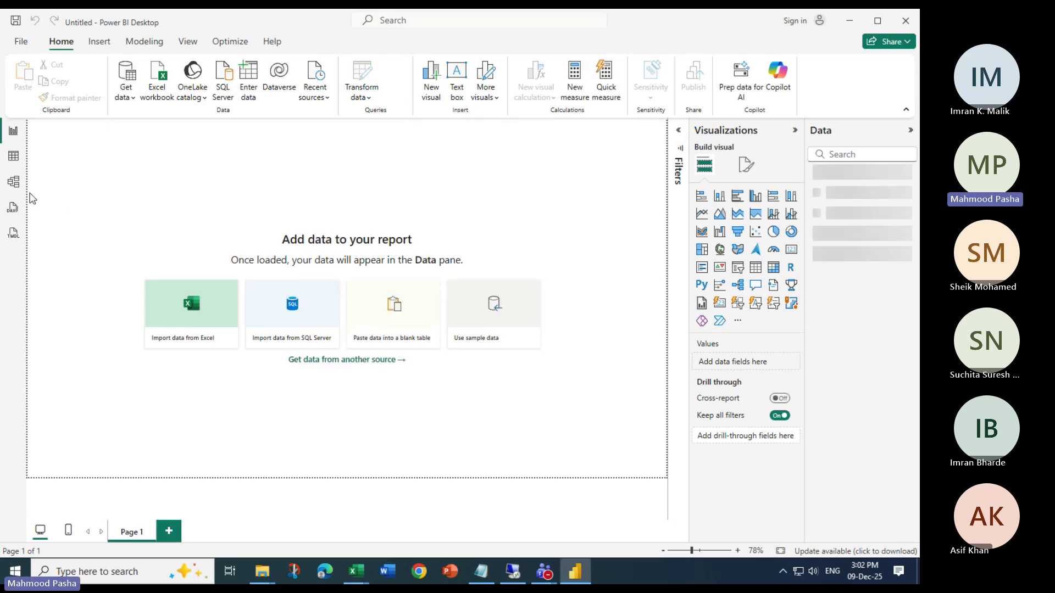
{"action": "left_click", "coordinate": [13, 181]}
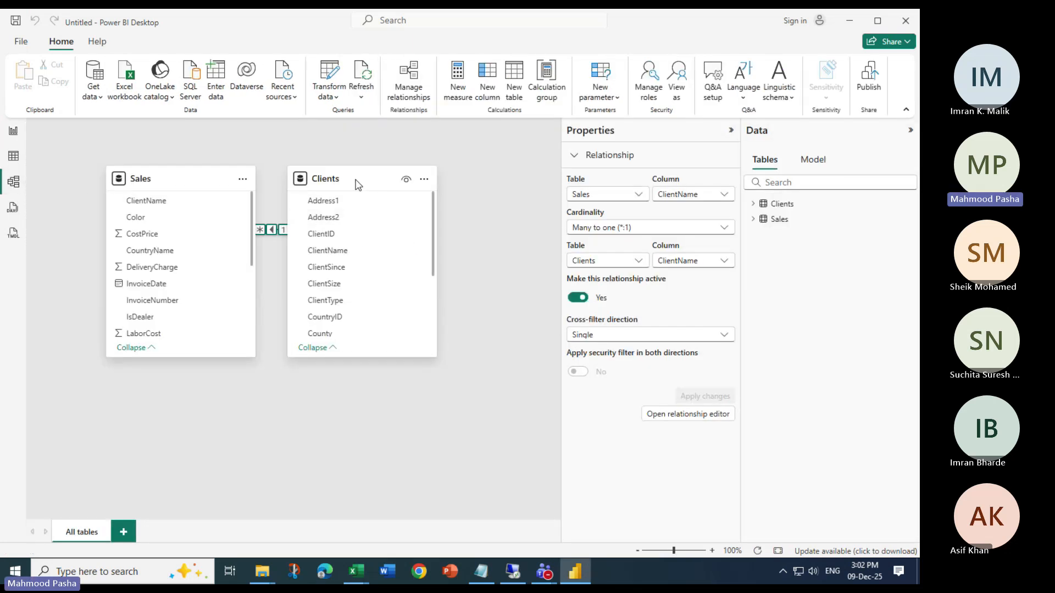
{"action": "left_click_drag", "start_coordinate": [358, 184], "coordinate": [450, 336]}
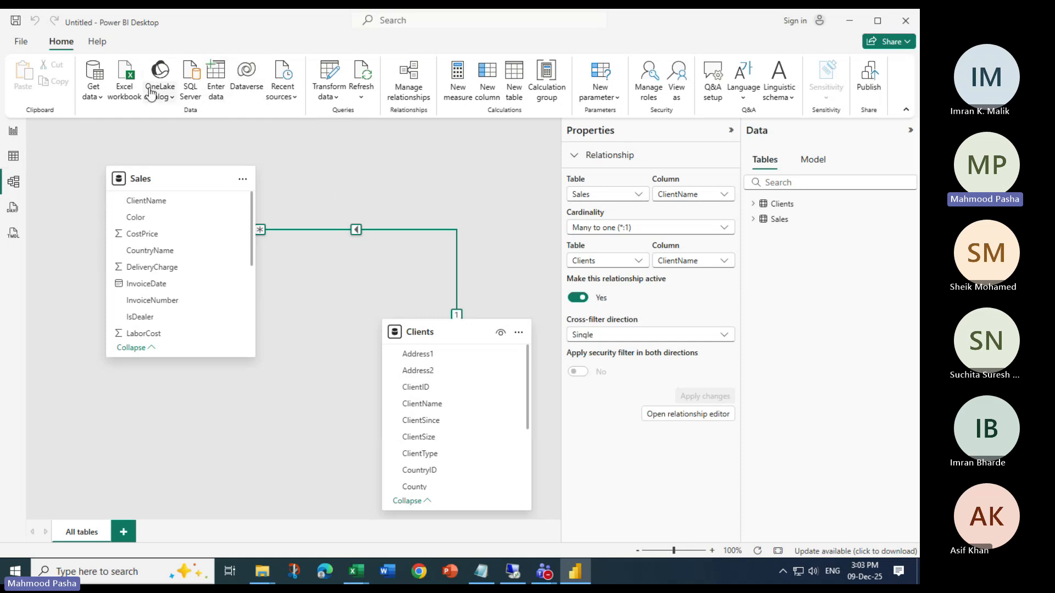
Reopen the Power Query Editor and start merging Sales as a new query with Clients as the second table
{"action": "left_click", "coordinate": [336, 71]}
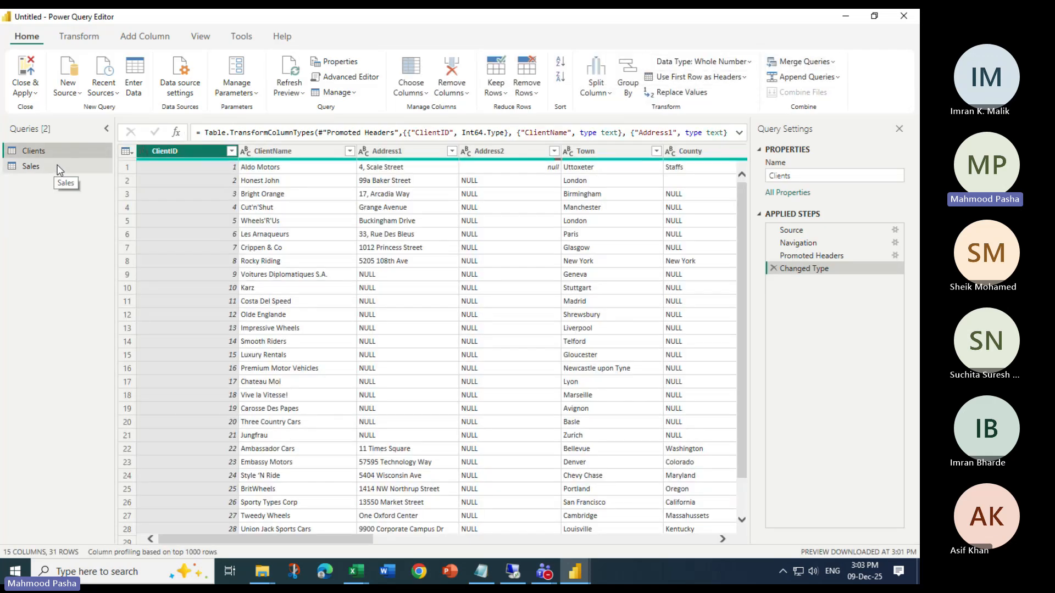
{"action": "left_click", "coordinate": [25, 169]}
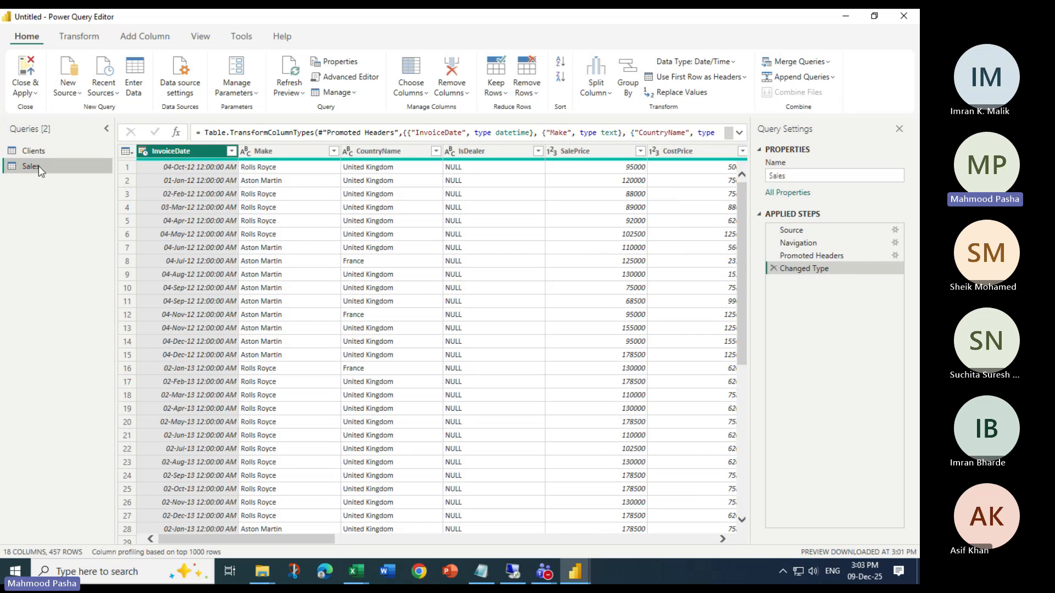
{"action": "left_click", "coordinate": [798, 64]}
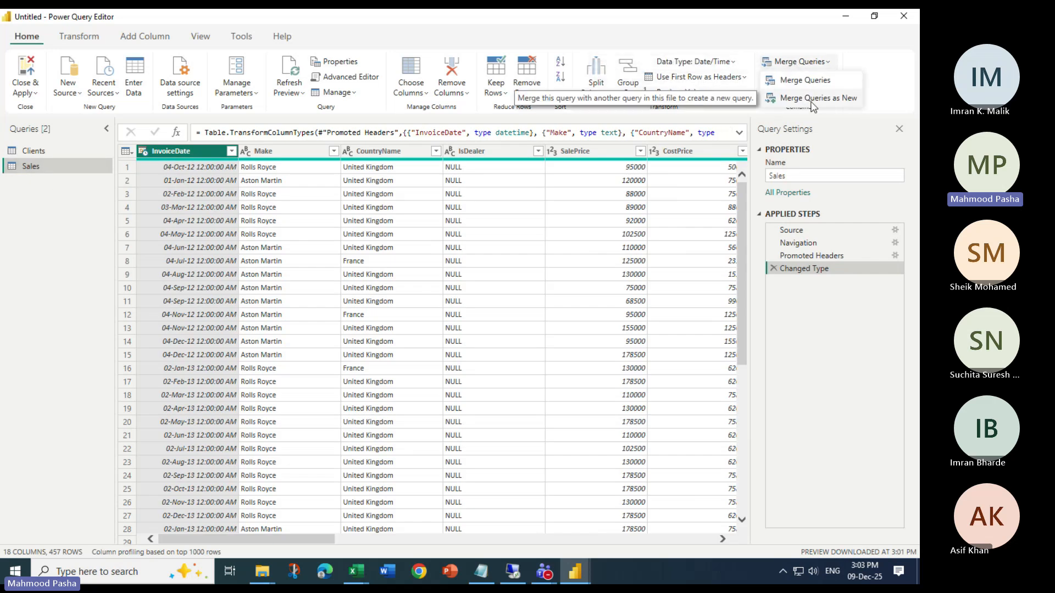
{"action": "left_click", "coordinate": [812, 99]}
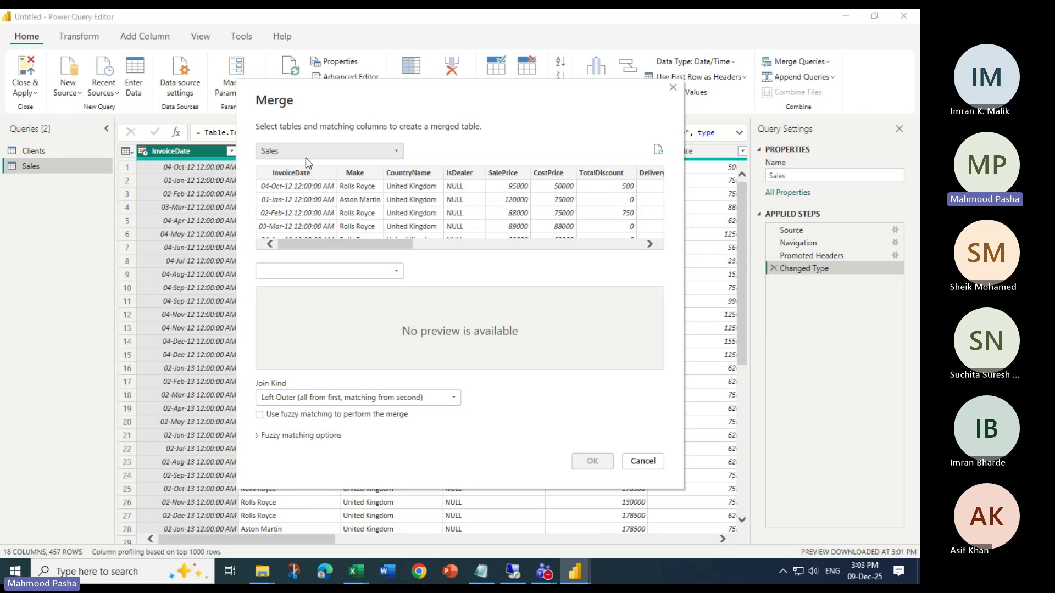
{"action": "left_click", "coordinate": [394, 272]}
{"action": "left_click", "coordinate": [297, 286]}
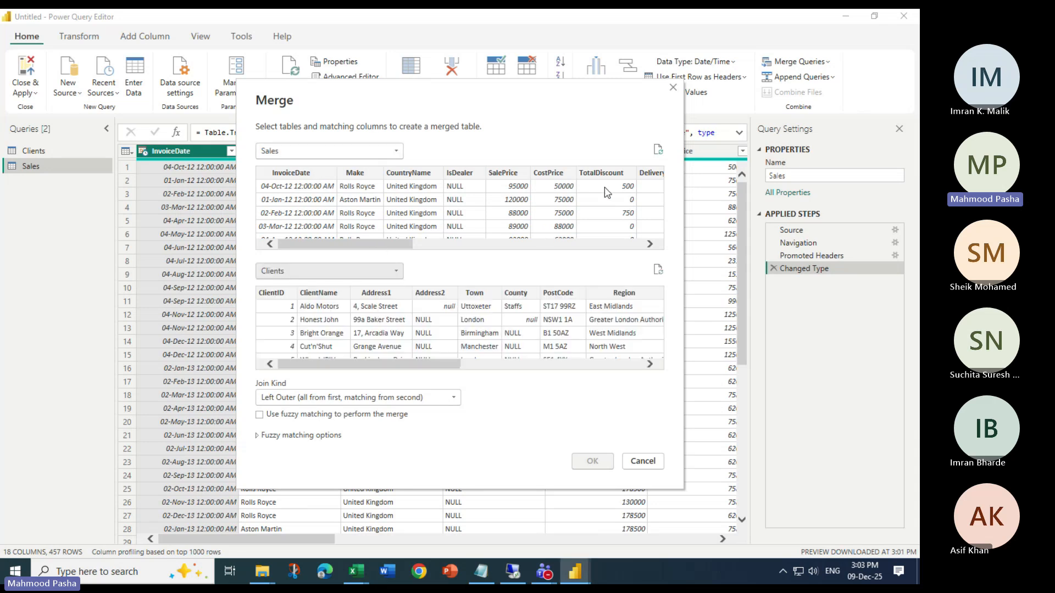
Match Sales and Clients on their ClientName columns and create the merged query with an Inner join
{"action": "left_click_drag", "start_coordinate": [367, 245], "coordinate": [467, 245]}
{"action": "left_click", "coordinate": [524, 174]}
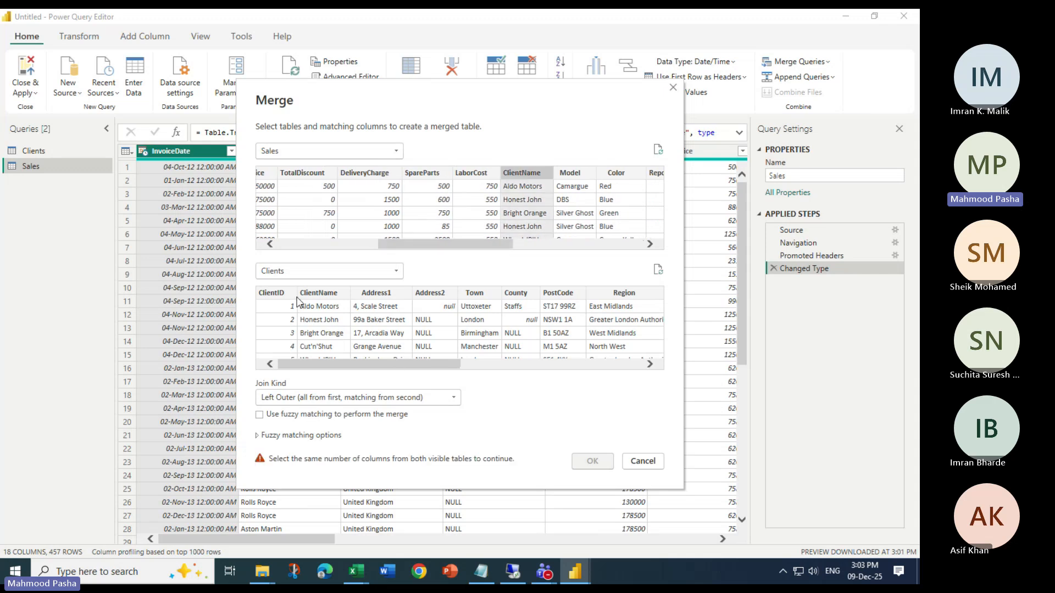
{"action": "left_click", "coordinate": [318, 293]}
{"action": "left_click", "coordinate": [316, 397]}
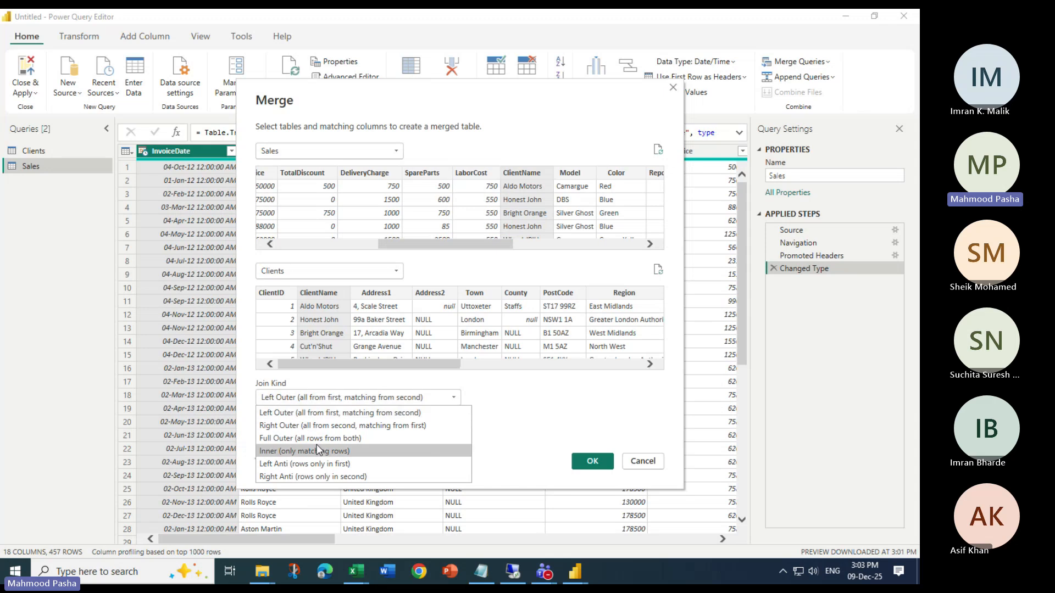
{"action": "left_click", "coordinate": [286, 451]}
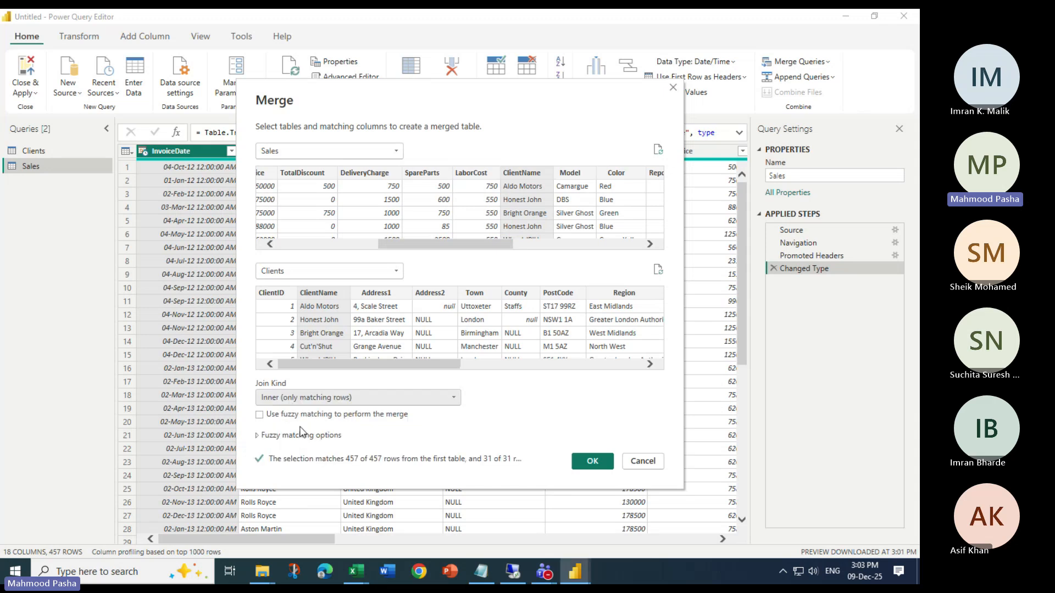
{"action": "left_click", "coordinate": [589, 463]}
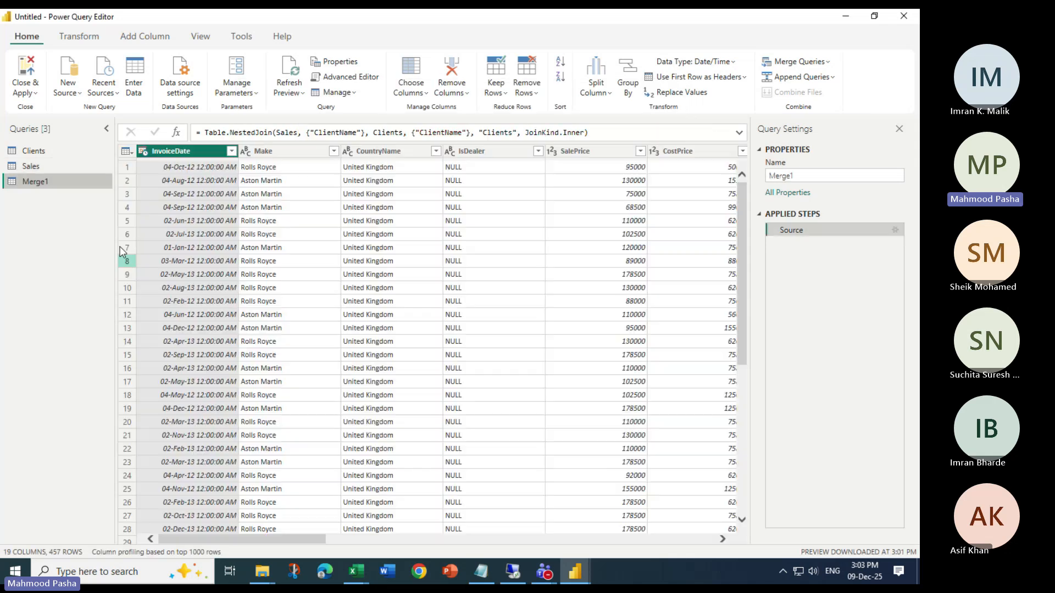
Expand the merged query's Clients column to only OuterPostode, CountryID, ClientType and ClientSize, keeping the original column name as prefix
{"action": "left_click_drag", "start_coordinate": [273, 541], "coordinate": [687, 541]}
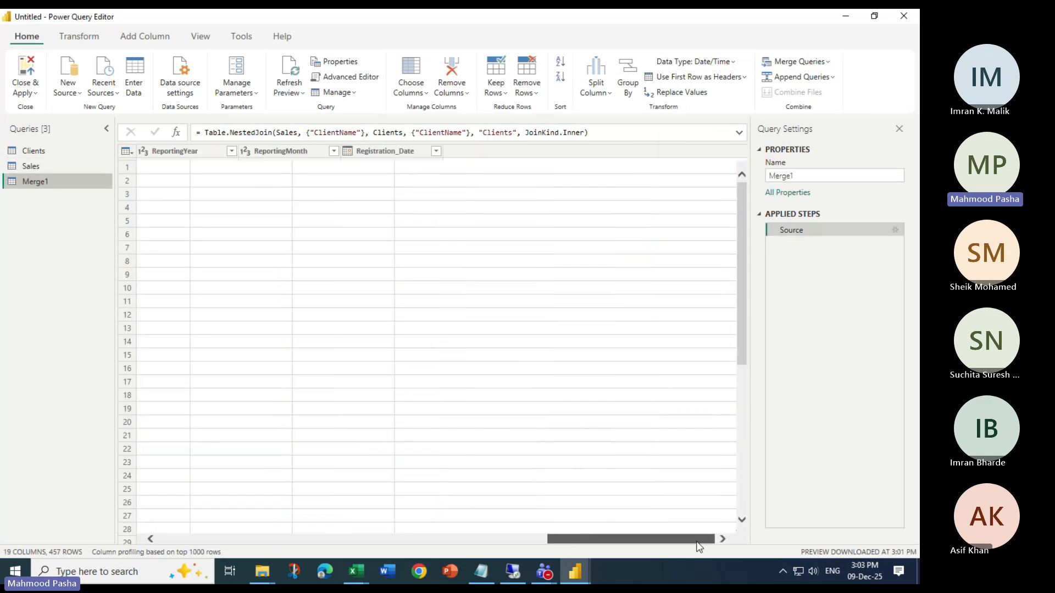
{"action": "left_click", "coordinate": [662, 152]}
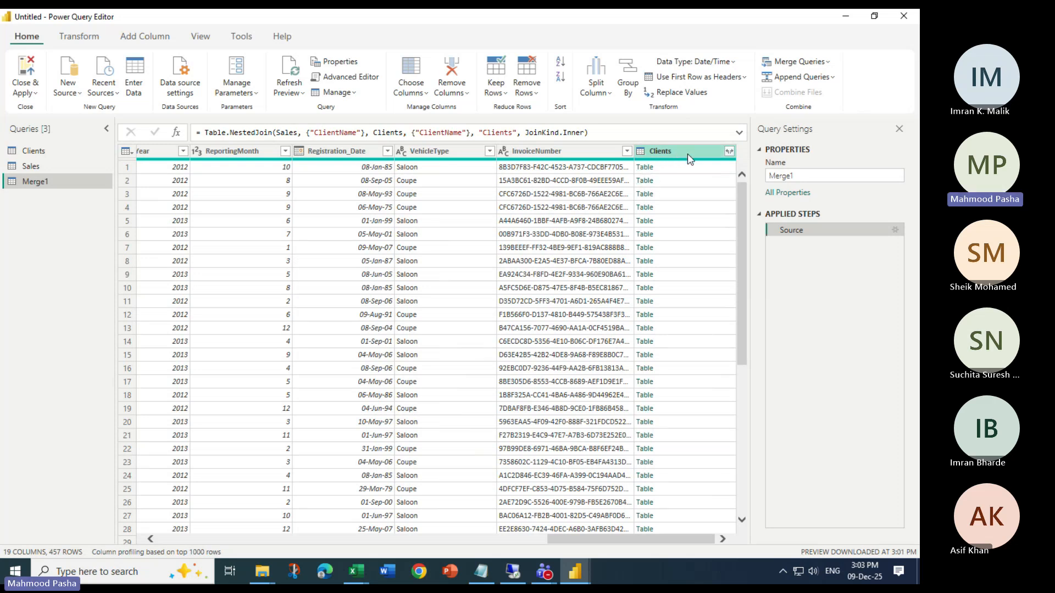
{"action": "left_click", "coordinate": [729, 152]}
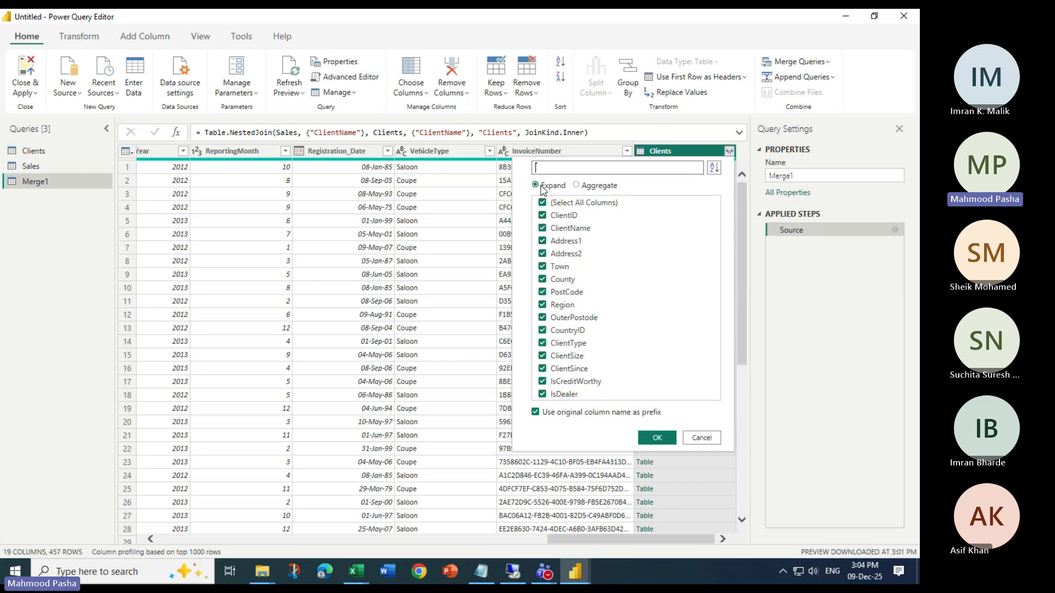
{"action": "left_click", "coordinate": [542, 203]}
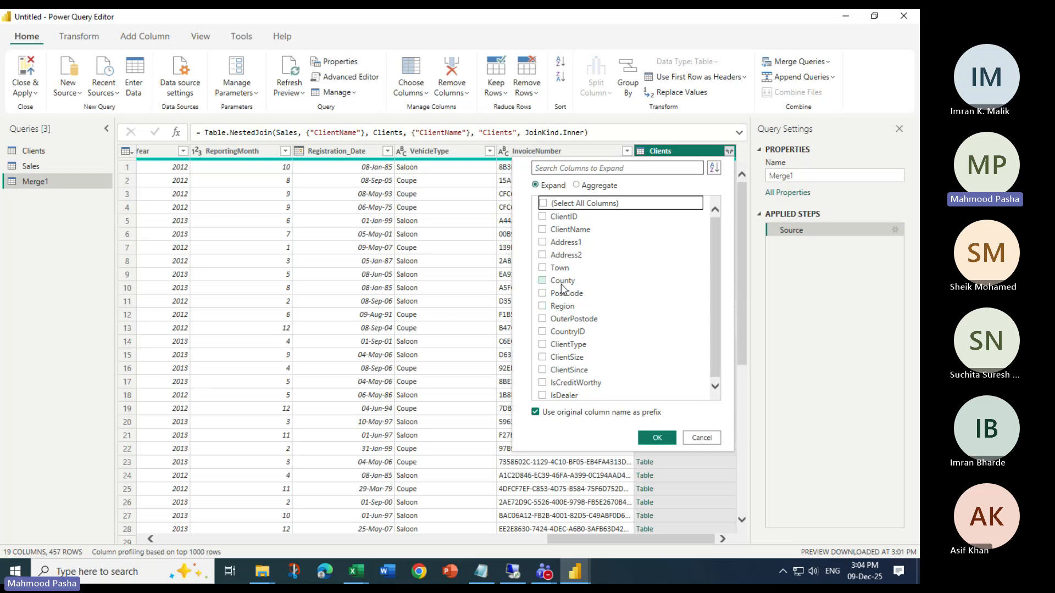
{"action": "left_click", "coordinate": [542, 319]}
{"action": "left_click", "coordinate": [543, 332]}
{"action": "left_click", "coordinate": [542, 344]}
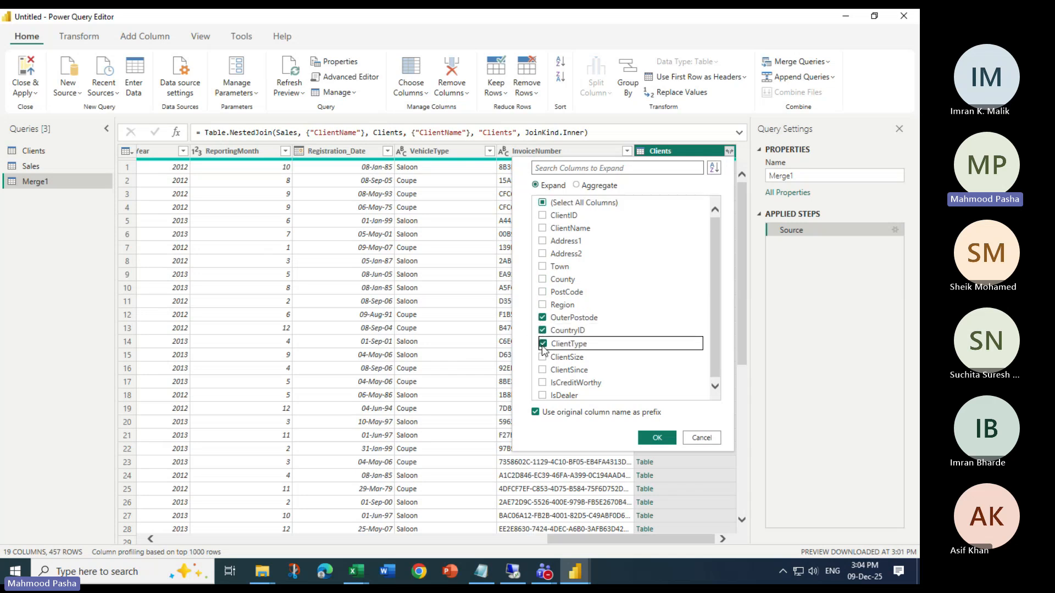
{"action": "left_click", "coordinate": [542, 357]}
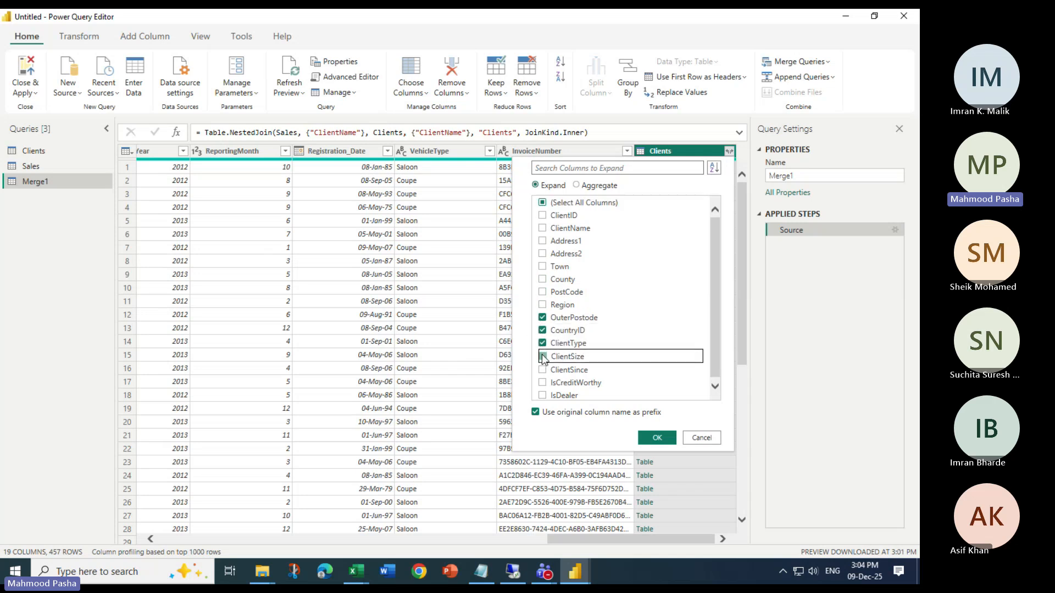
{"action": "left_click", "coordinate": [658, 438]}
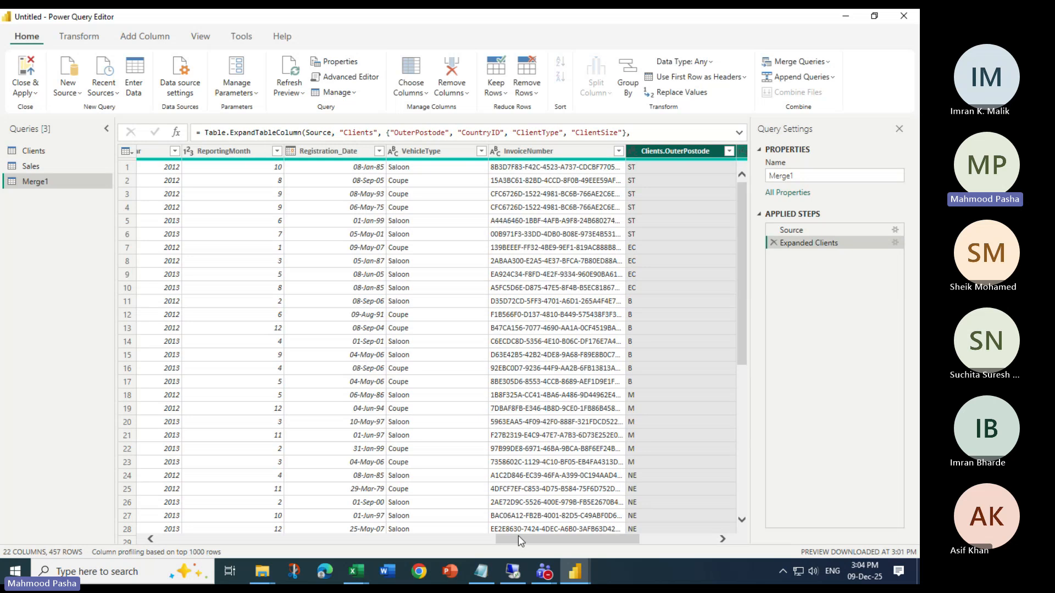
{"action": "left_click_drag", "start_coordinate": [518, 539], "coordinate": [593, 539]}
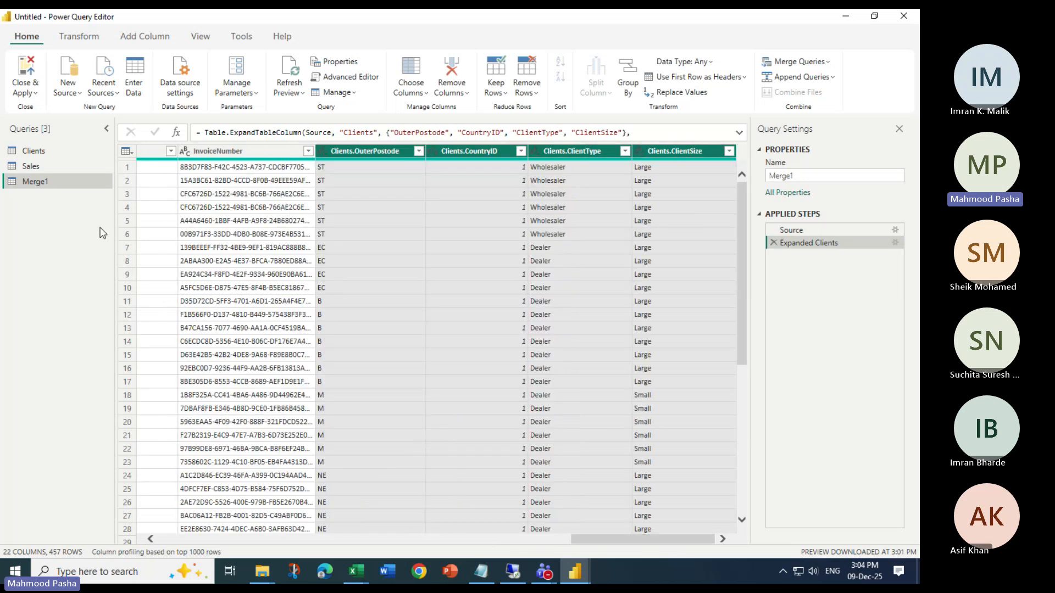
Close and apply the queries, then line up the Clients and merged tables in one row beside Sales in the model diagram
{"action": "left_click", "coordinate": [32, 90]}
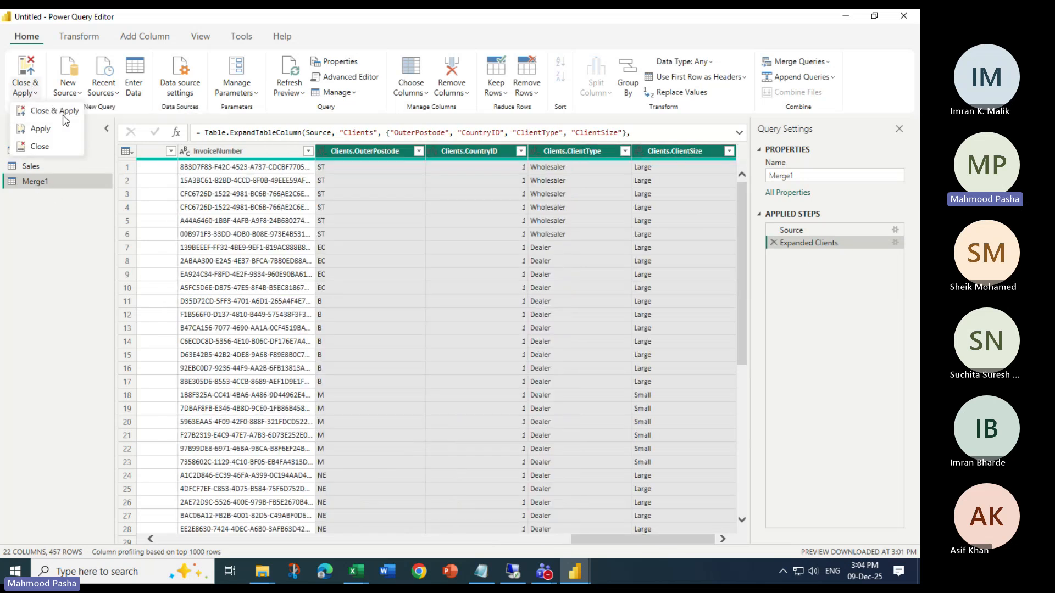
{"action": "left_click", "coordinate": [42, 120]}
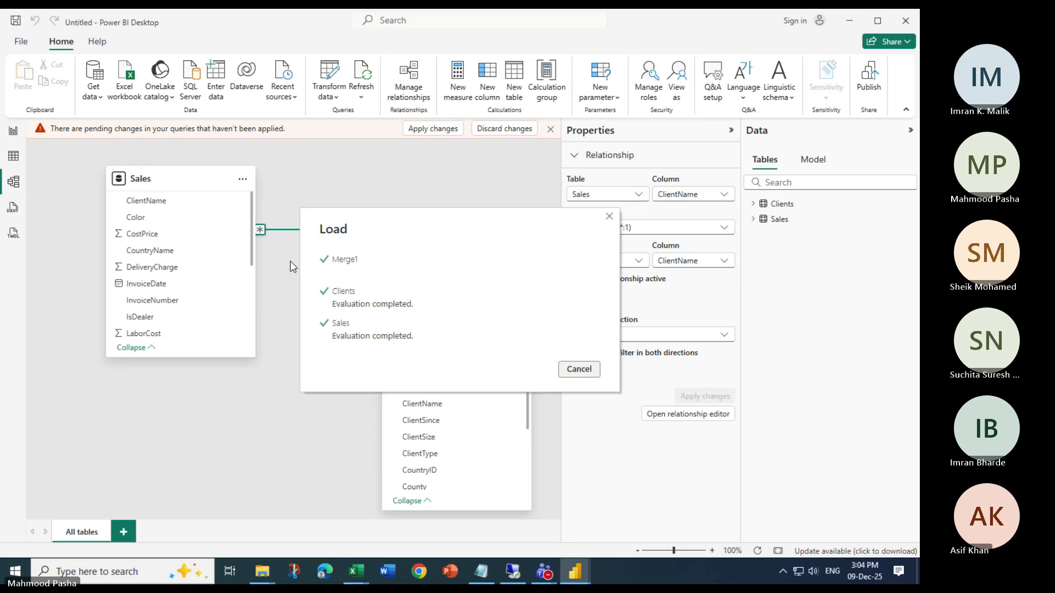
{"action": "left_click_drag", "start_coordinate": [437, 333], "coordinate": [364, 181]}
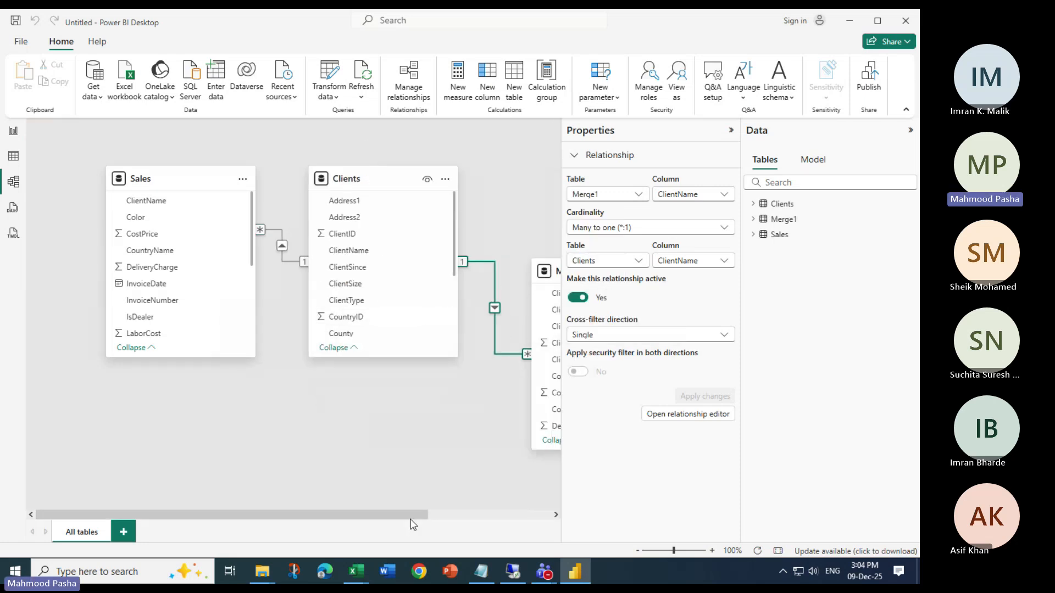
{"action": "left_click_drag", "start_coordinate": [413, 515], "coordinate": [536, 515]}
{"action": "left_click_drag", "start_coordinate": [426, 271], "coordinate": [455, 178]}
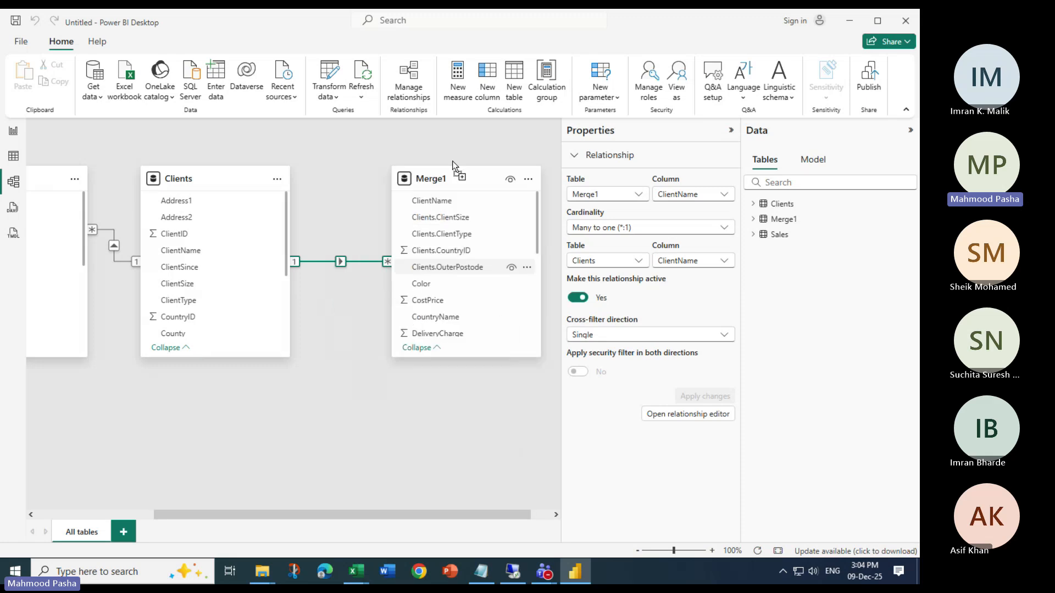
Examine the field lists of the merged, Clients and Sales tables, checking which client columns the merged table includes
{"action": "left_click", "coordinate": [754, 219]}
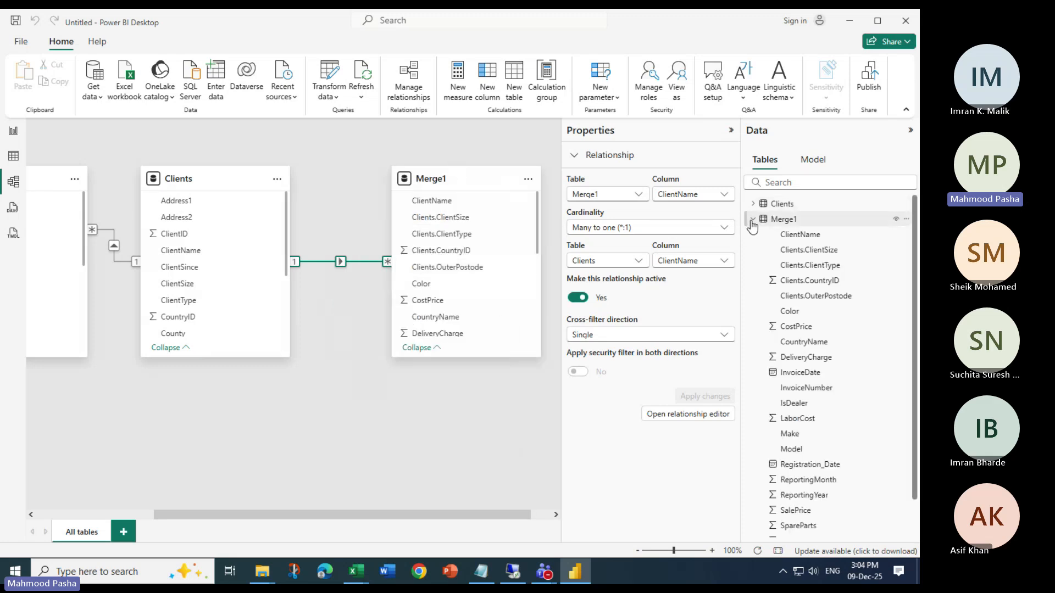
{"action": "left_click", "coordinate": [753, 220]}
{"action": "left_click", "coordinate": [753, 204]}
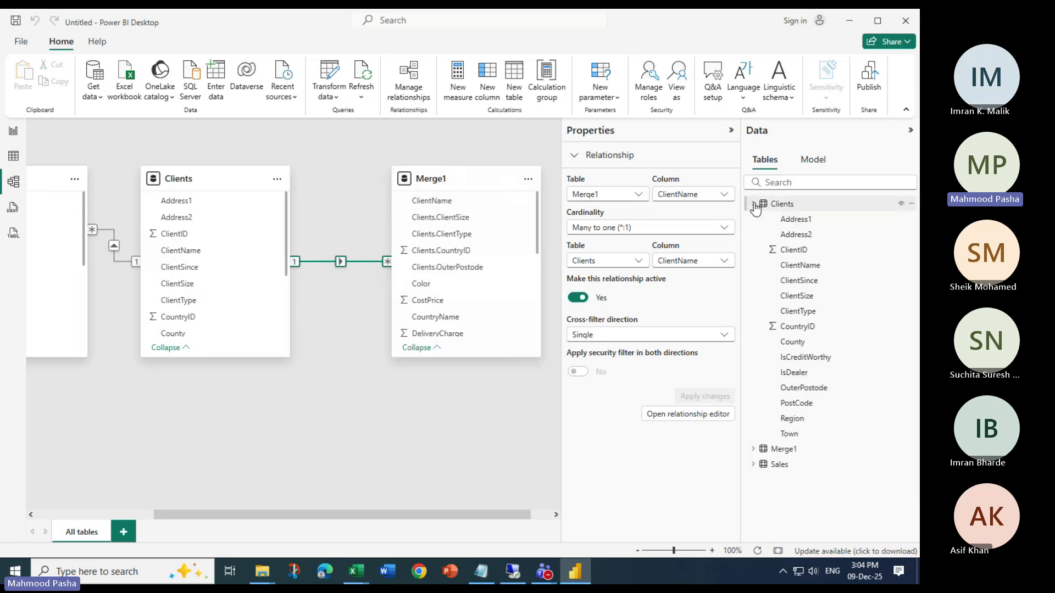
{"action": "left_click", "coordinate": [753, 464]}
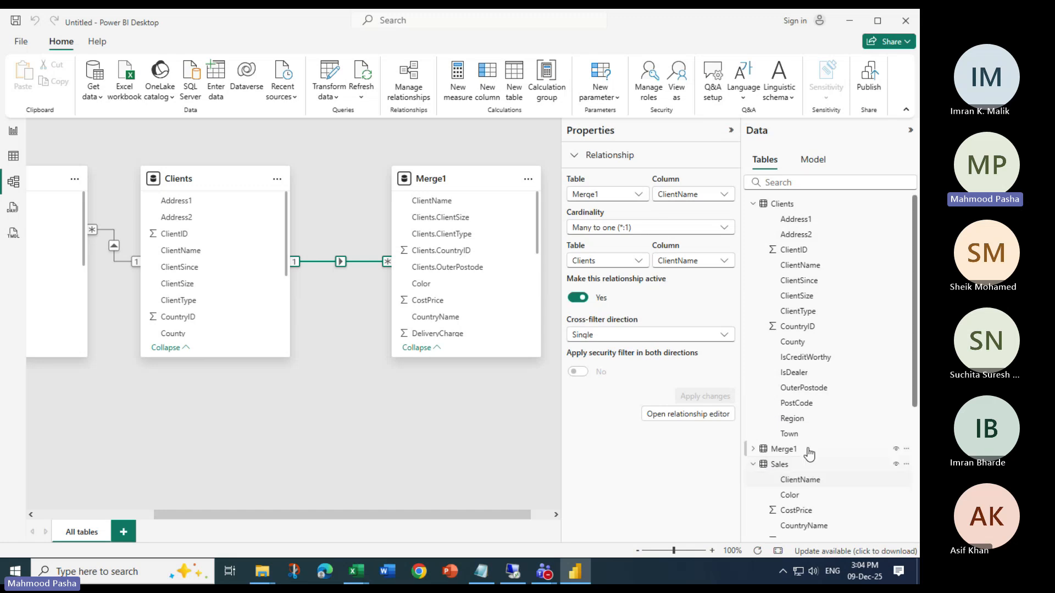
{"action": "left_click", "coordinate": [753, 465]}
{"action": "left_click", "coordinate": [753, 204]}
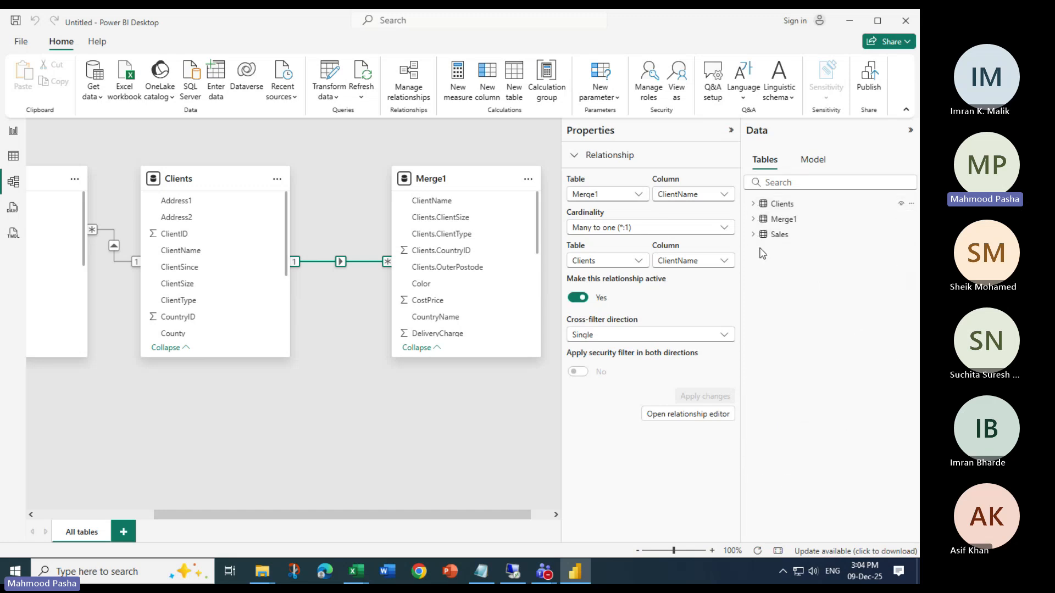
{"action": "left_click", "coordinate": [752, 219]}
{"action": "scroll", "coordinate": [805, 416], "scroll_direction": "down", "scroll_amount": 1}
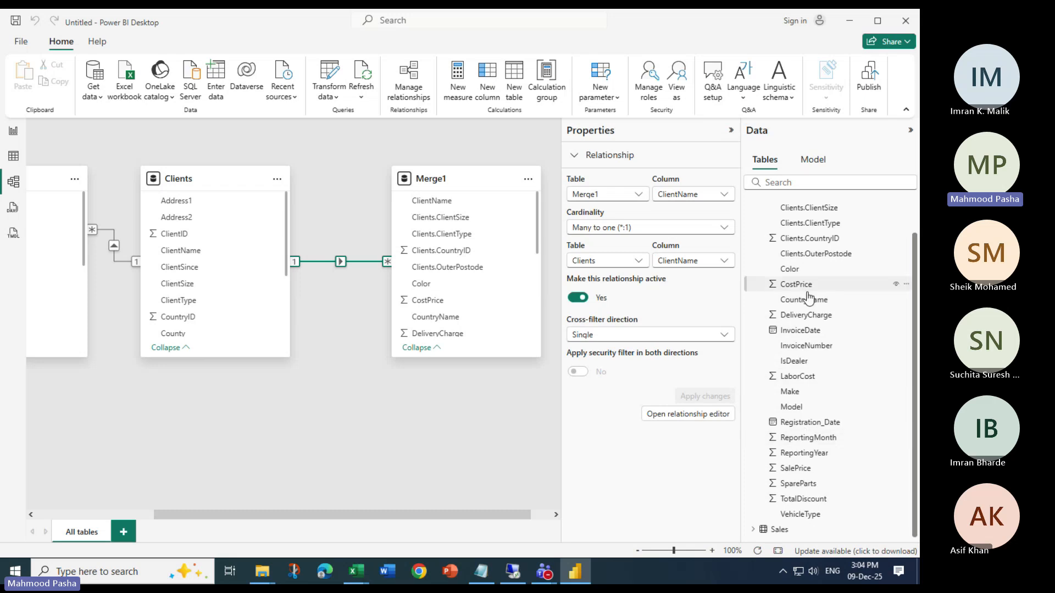
{"action": "scroll", "coordinate": [813, 371], "scroll_direction": "up", "scroll_amount": 1}
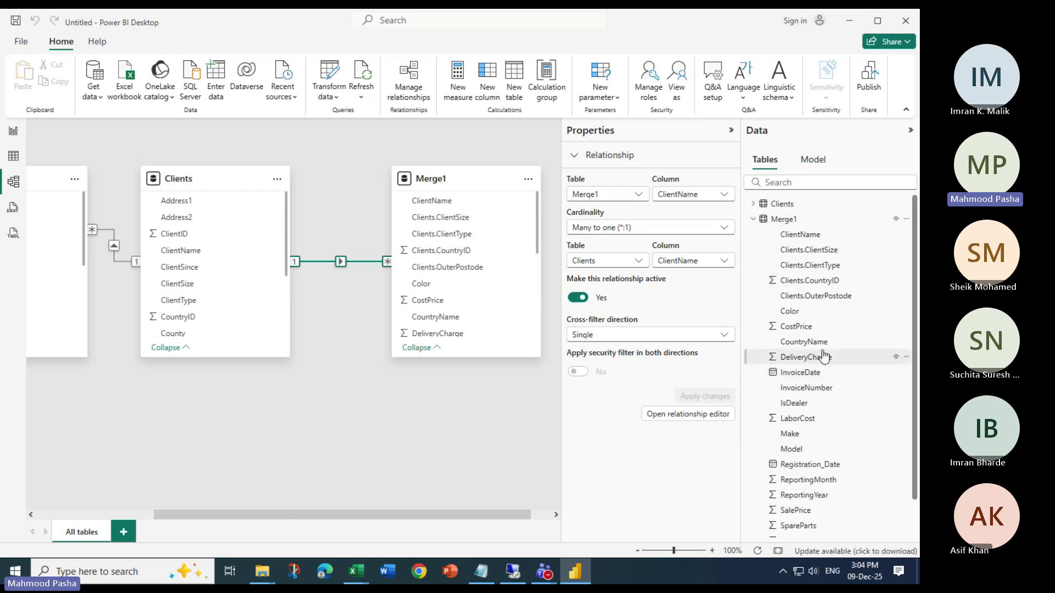